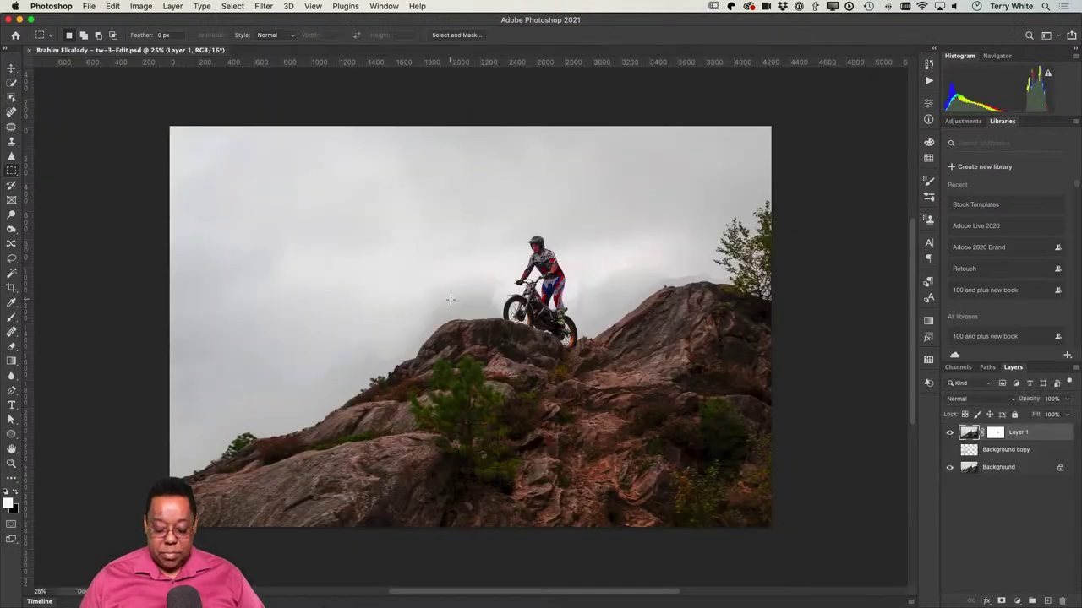
# Step: Toggle the visibility of Layer 1 to compare the photo with and without the fence behind the rider
pyautogui.scroll(2, 450, 298)
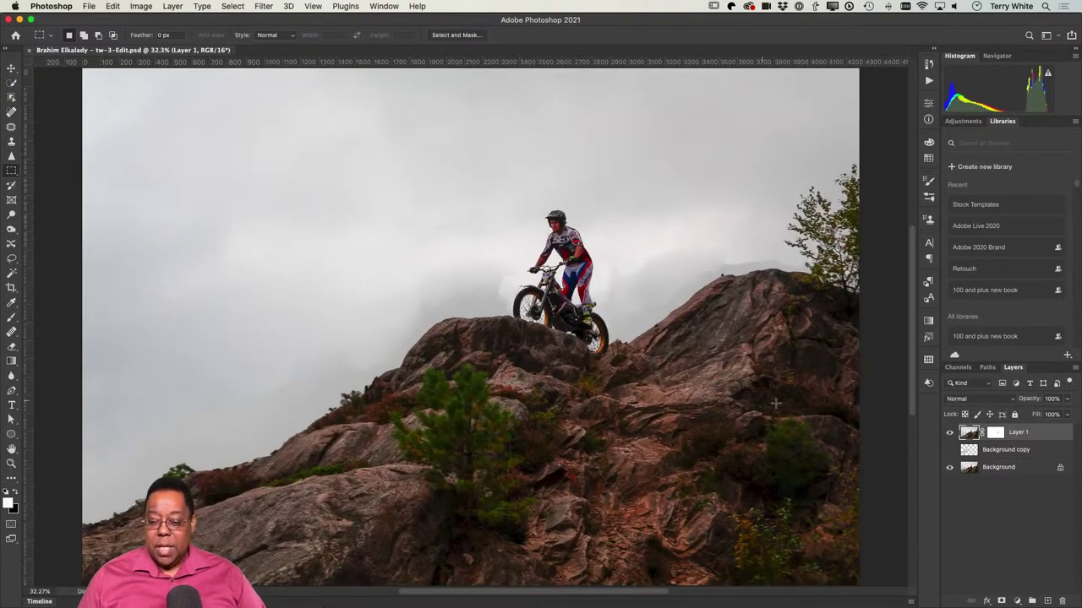
pyautogui.click(949, 433)
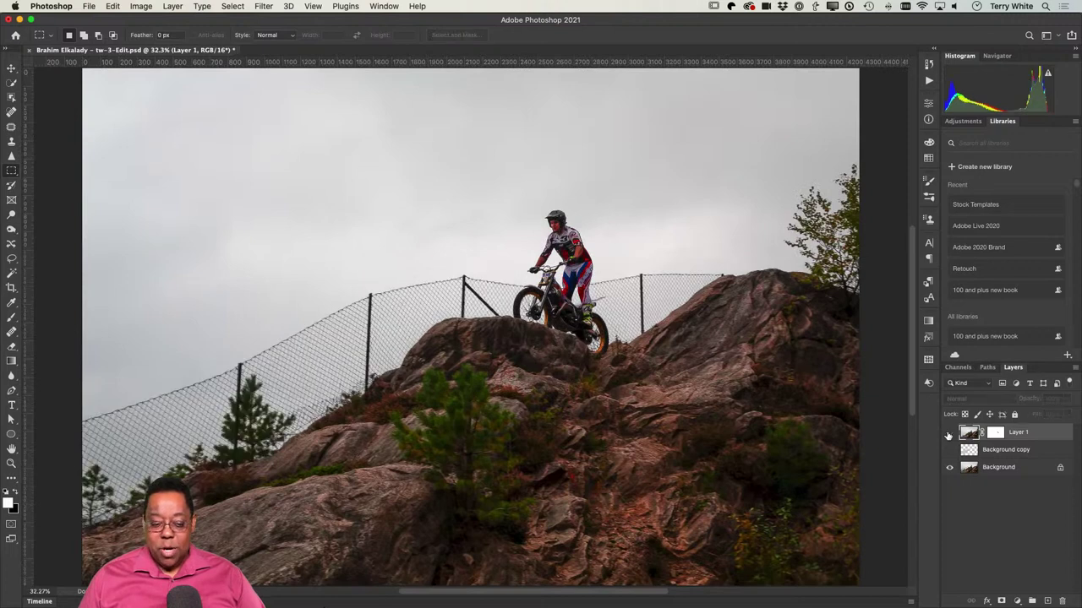
pyautogui.click(949, 433)
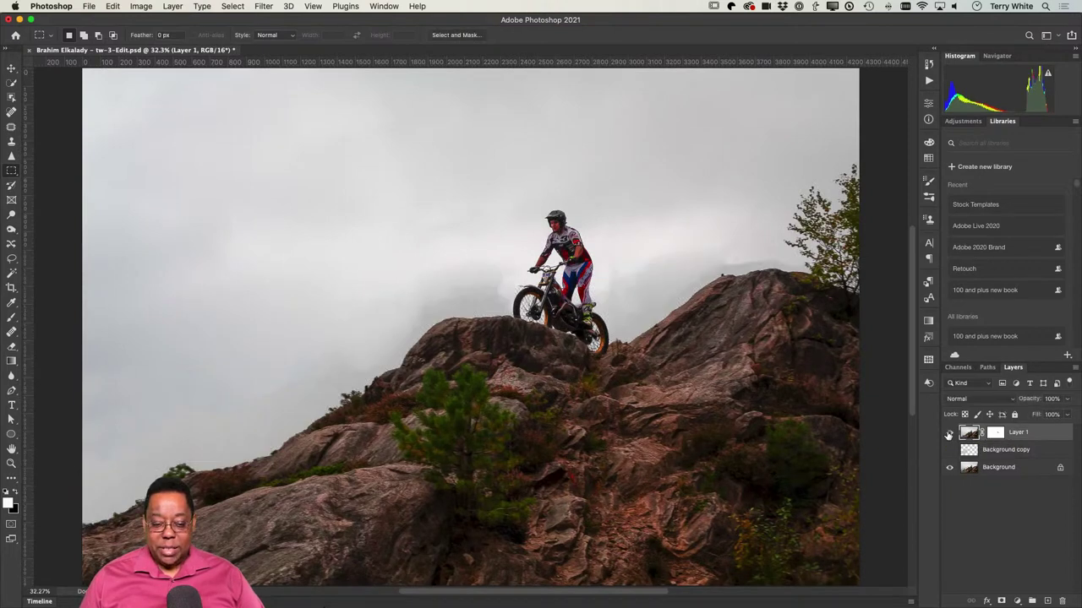
pyautogui.click(949, 433)
pyautogui.click(949, 433)
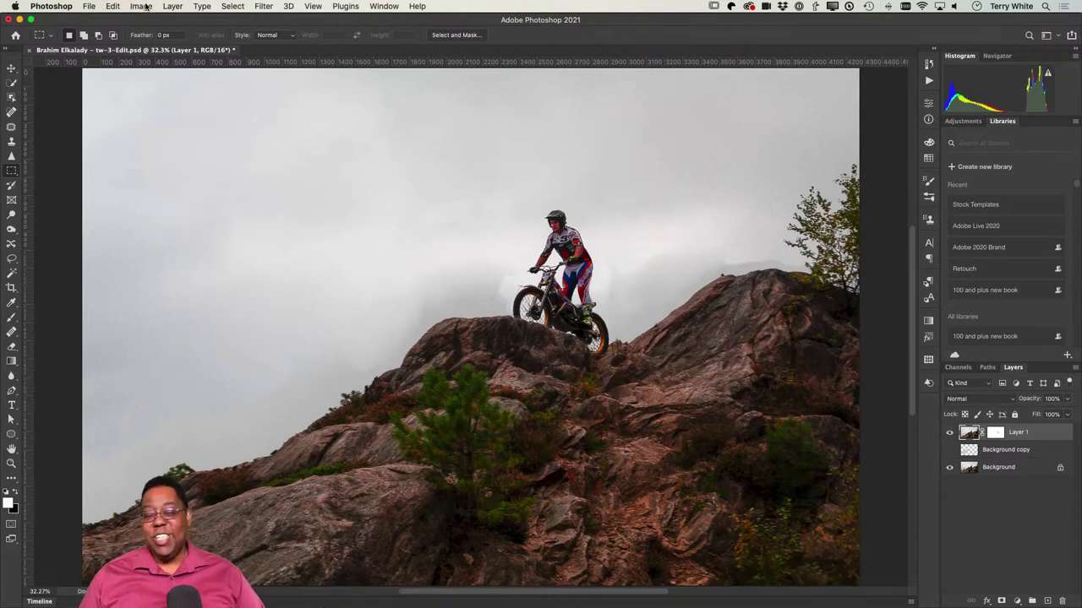
# Step: Replace the gray sky using Sky Replacement with the fourth Blue Skies preset of scattered white clouds, output to new layers
pyautogui.click(113, 7)
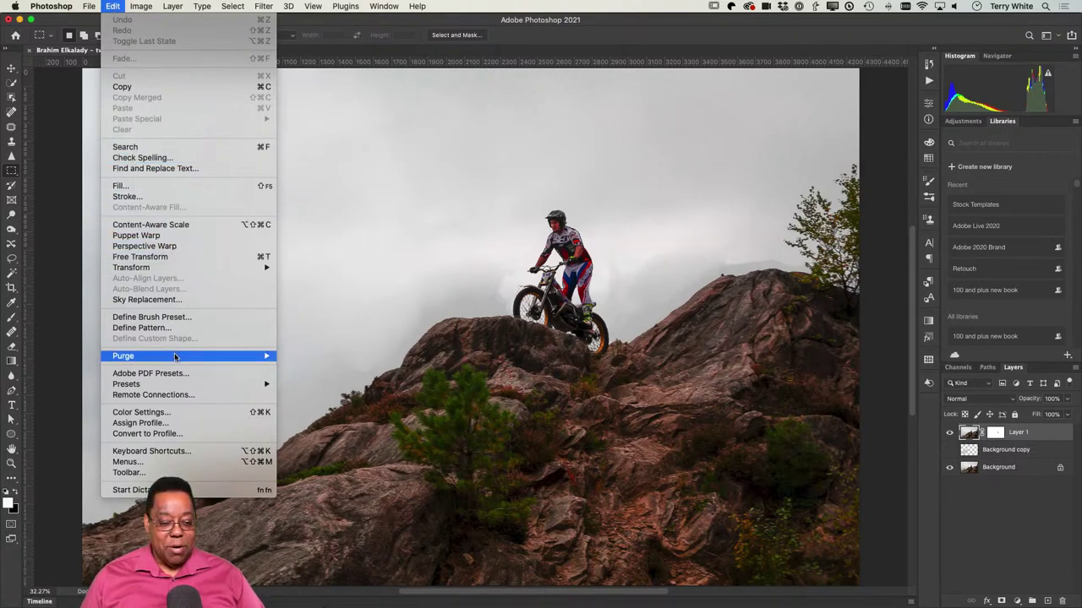
pyautogui.click(283, 307)
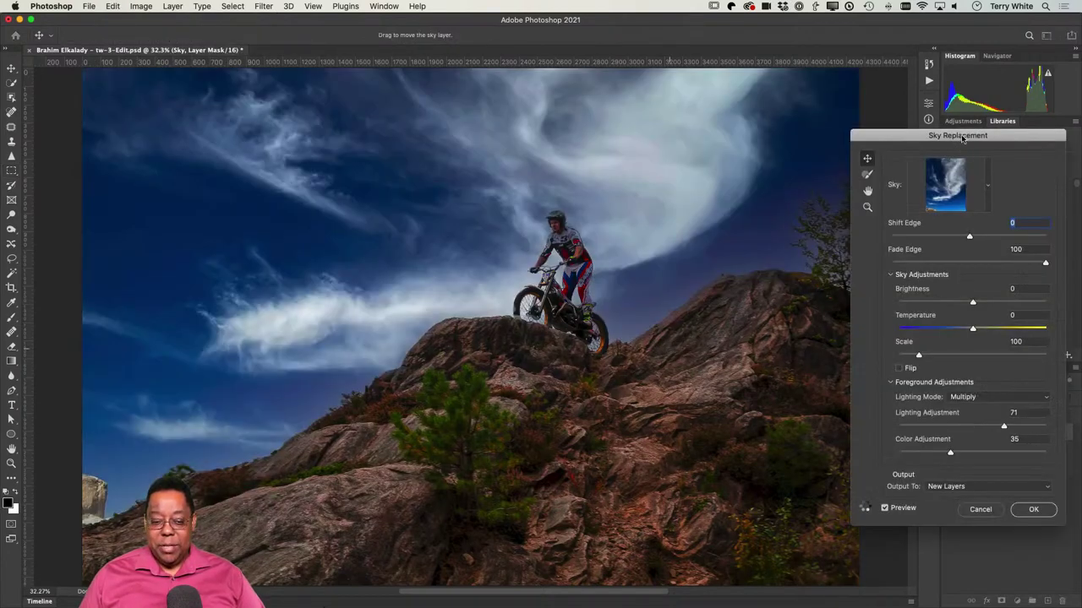
pyautogui.moveTo(962, 138); pyautogui.dragTo(979, 235)
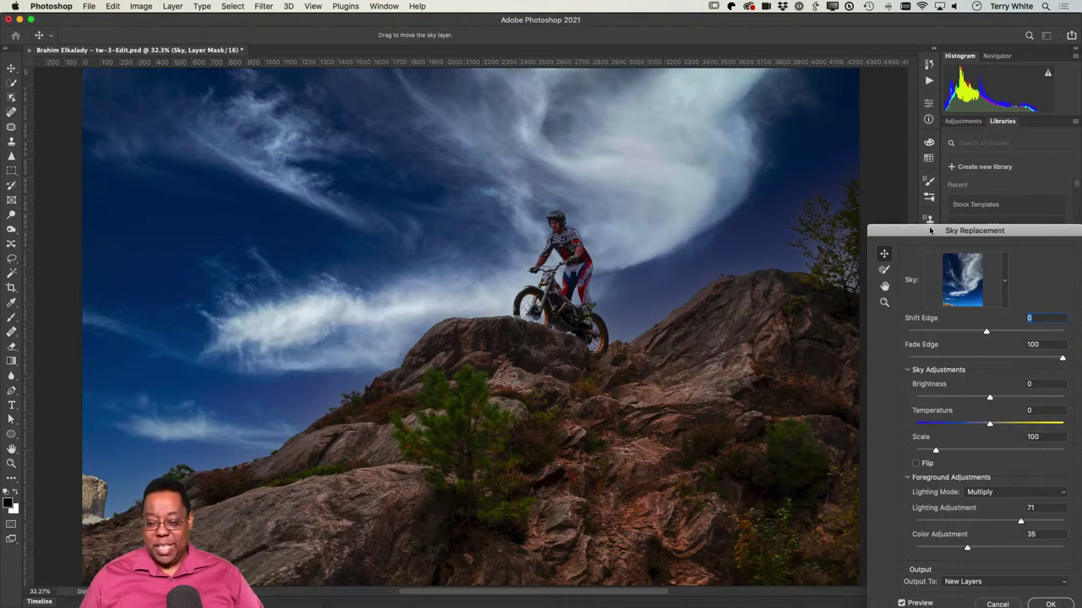
pyautogui.moveTo(929, 231); pyautogui.dragTo(733, 125)
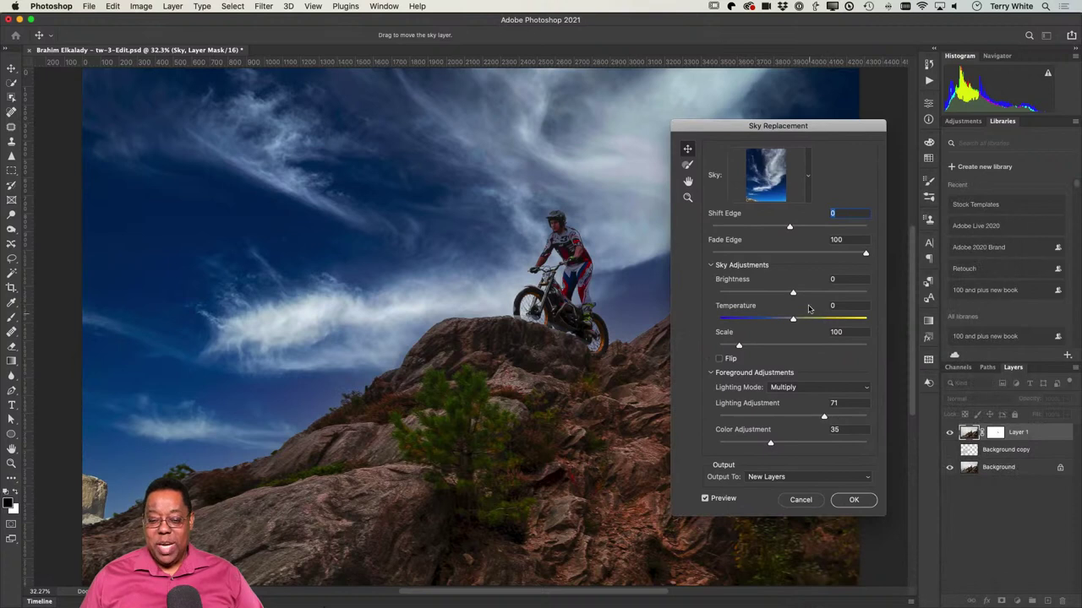
pyautogui.click(807, 176)
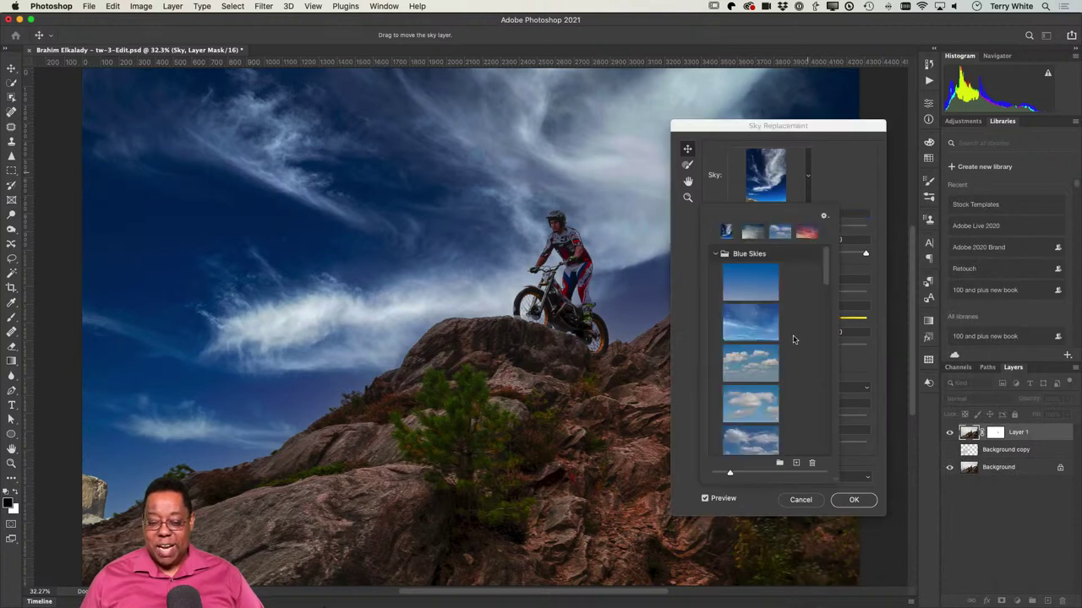
pyautogui.scroll(-5, 773, 368)
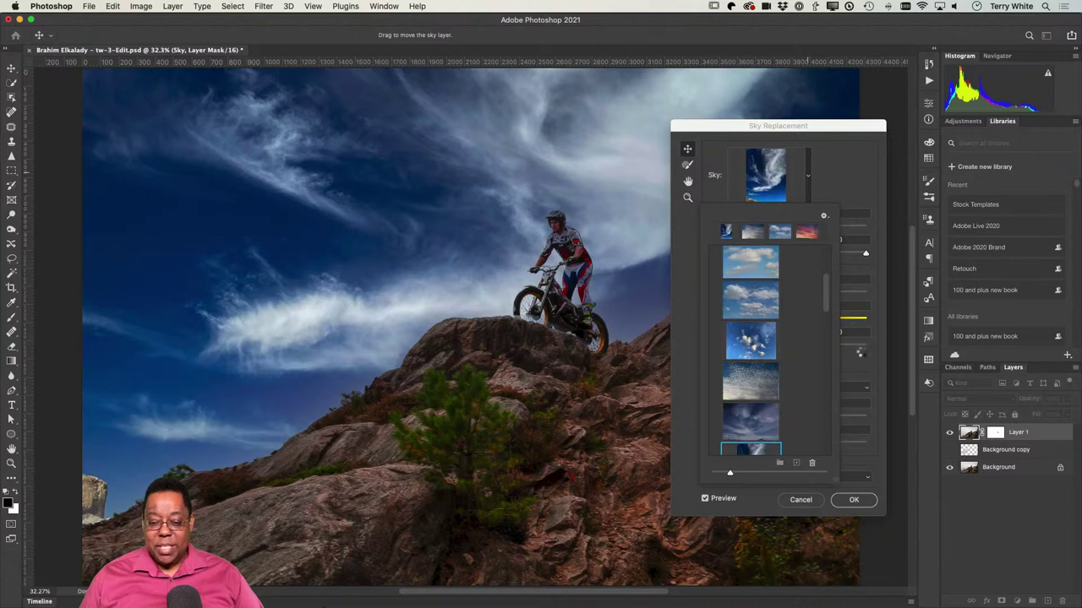
pyautogui.click(751, 262)
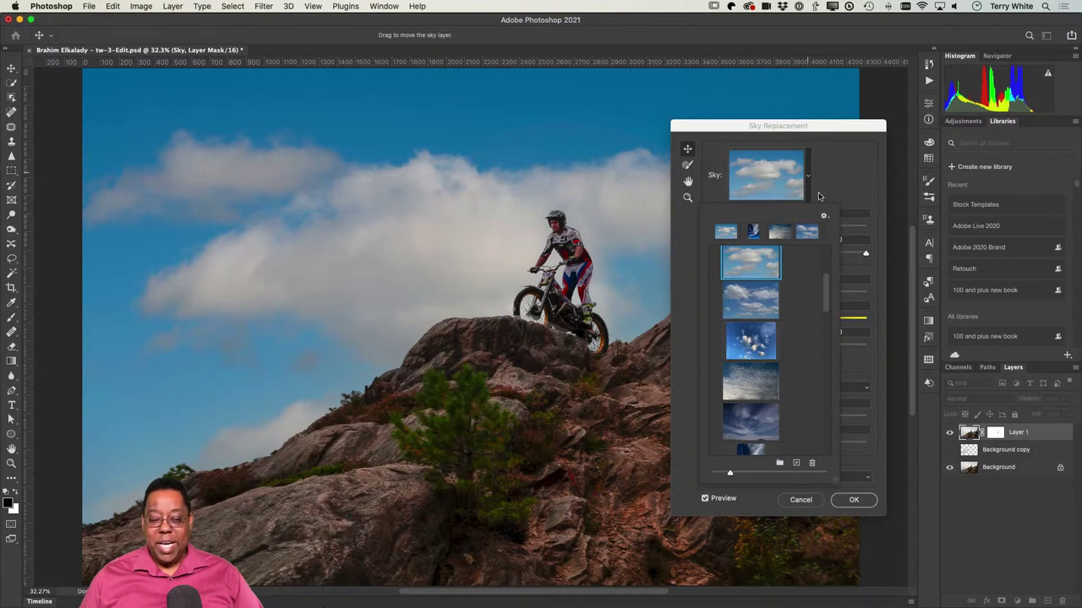
pyautogui.moveTo(793, 131); pyautogui.dragTo(885, 150)
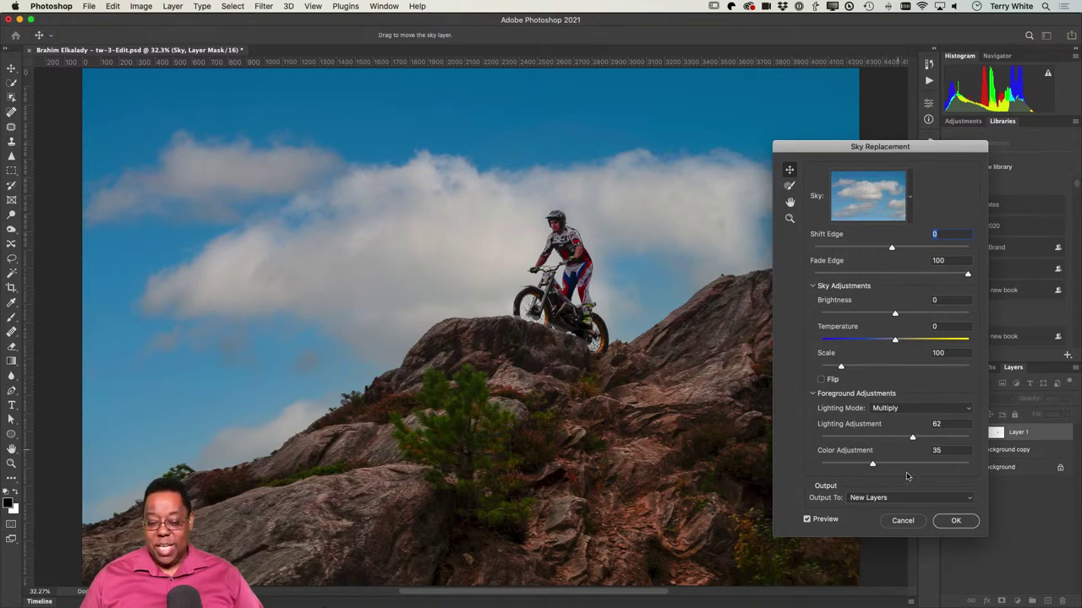
pyautogui.click(956, 522)
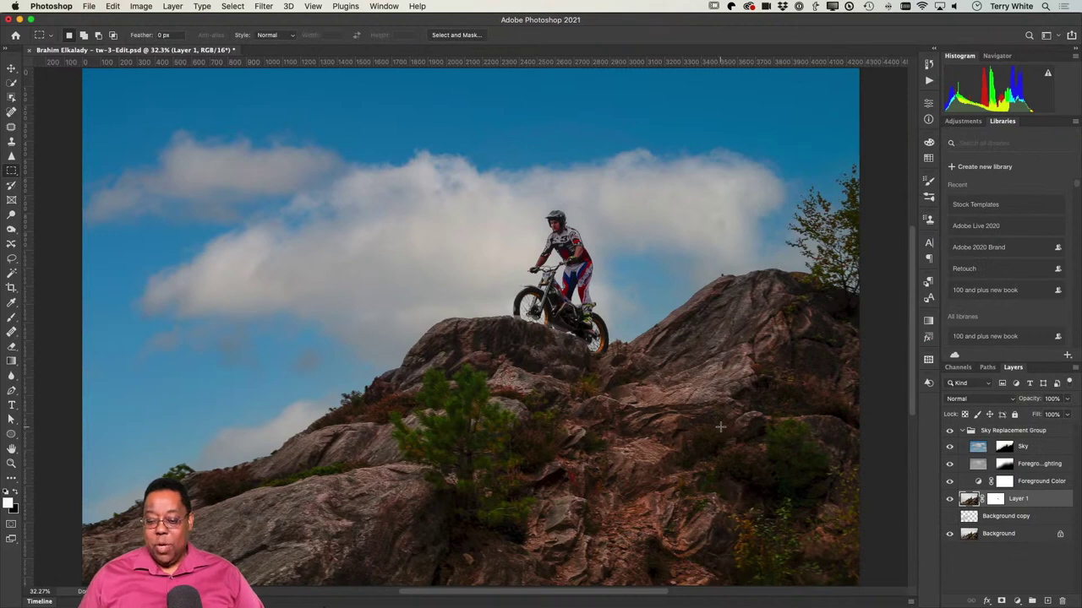
# Step: Collapse the Sky Replacement Group and toggle its visibility to compare the old and new sky
pyautogui.click(961, 431)
pyautogui.click(950, 431)
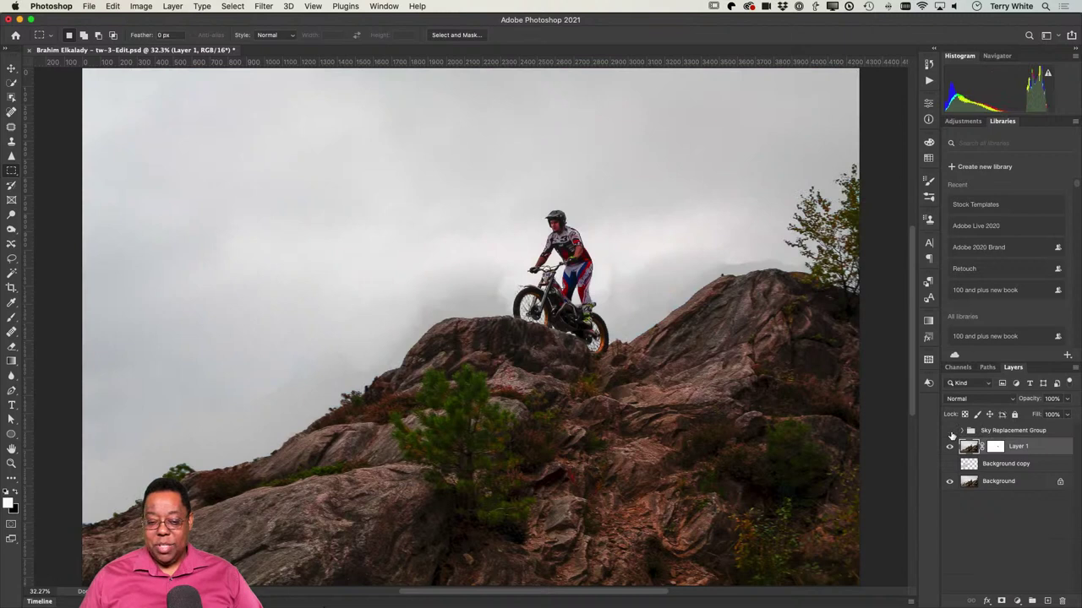
pyautogui.click(950, 431)
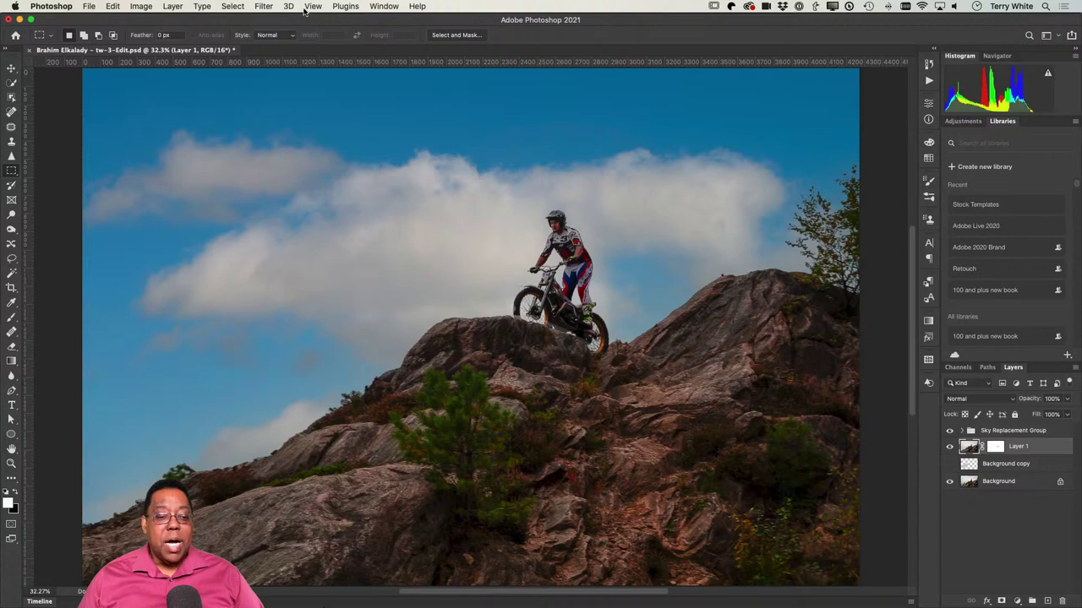
# Step: Convert Layer 1 for smart filters and set its overall exposure to +0.20 in the Camera Raw Filter
pyautogui.click(263, 7)
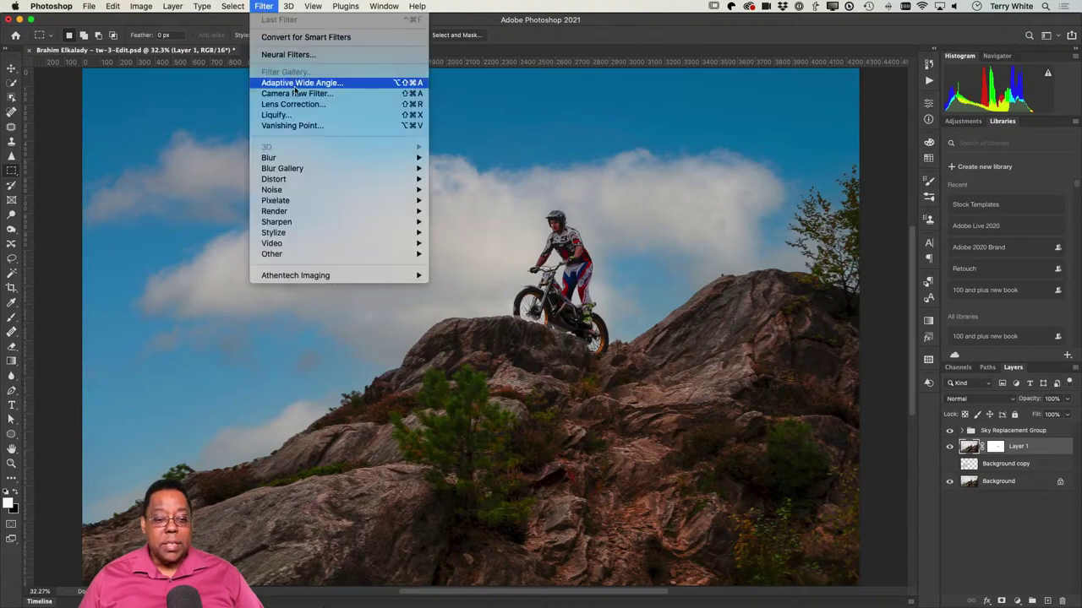
pyautogui.click(272, 38)
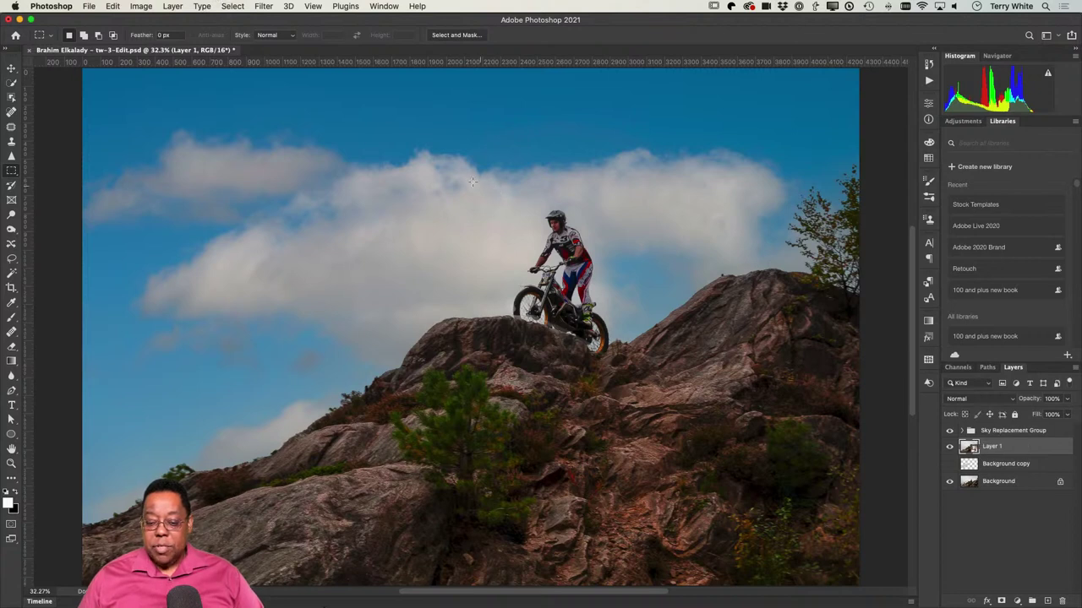
pyautogui.click(260, 6)
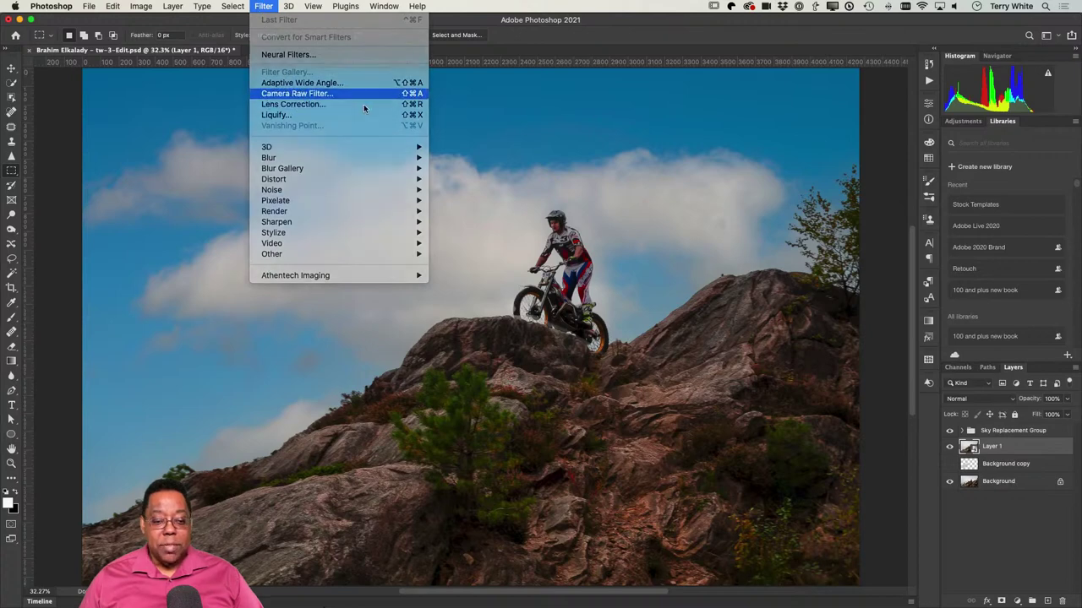
pyautogui.click(302, 93)
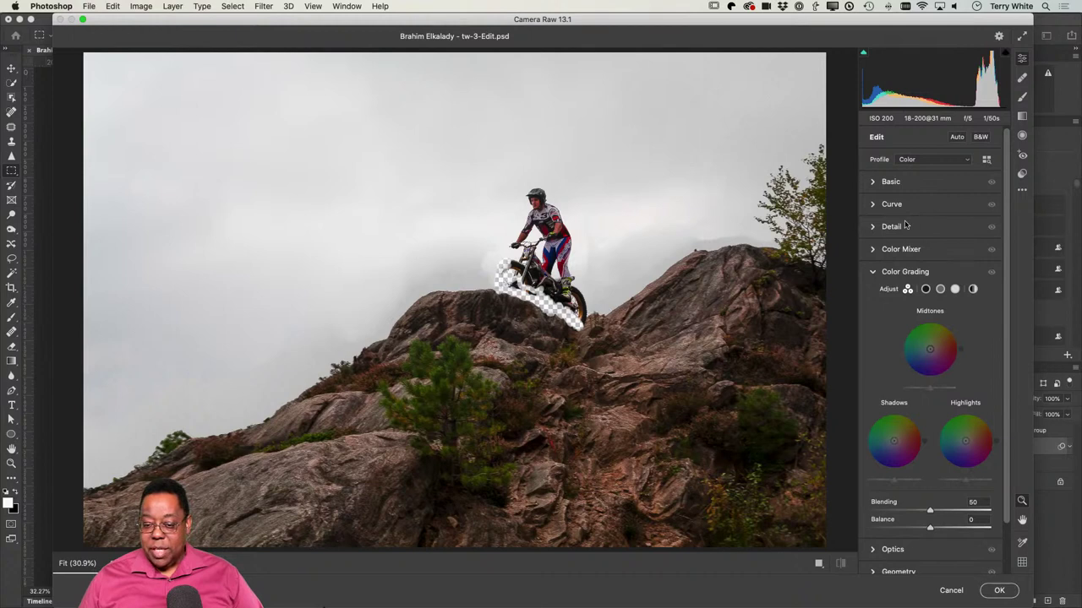
pyautogui.click(879, 182)
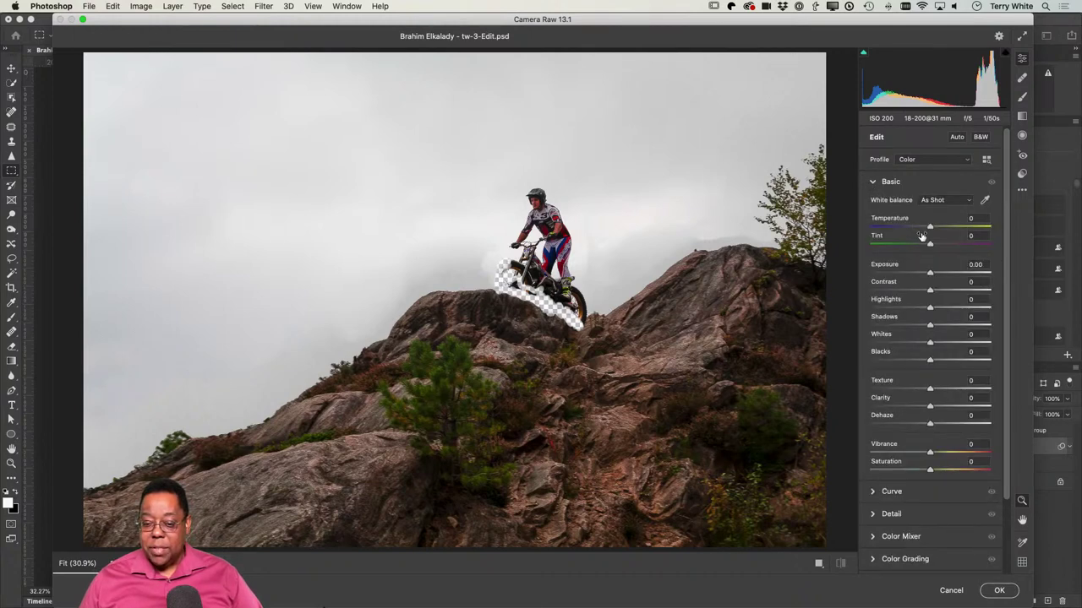
pyautogui.moveTo(929, 272); pyautogui.dragTo(932, 275)
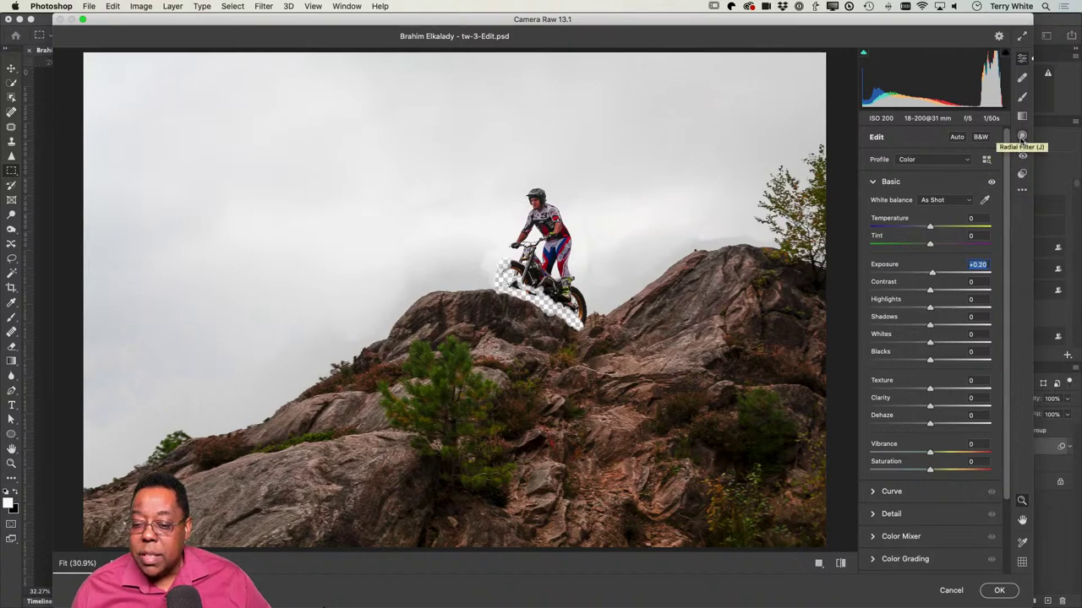
# Step: Add an elliptical Radial Filter around the rider with exposure +0.85 and apply the Camera Raw Filter
pyautogui.click(1020, 138)
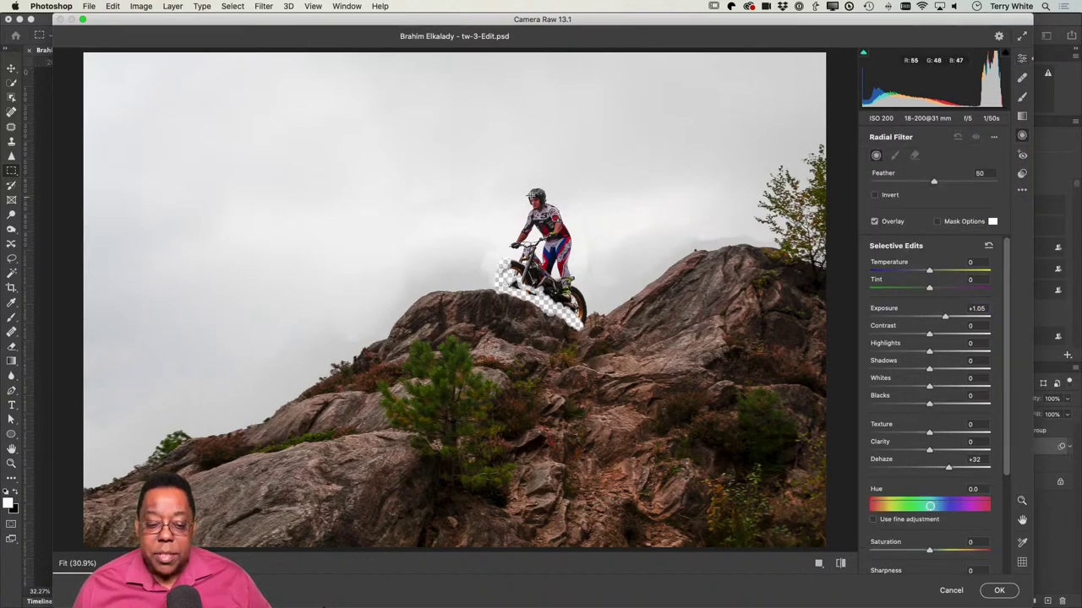
pyautogui.moveTo(537, 206); pyautogui.dragTo(561, 258)
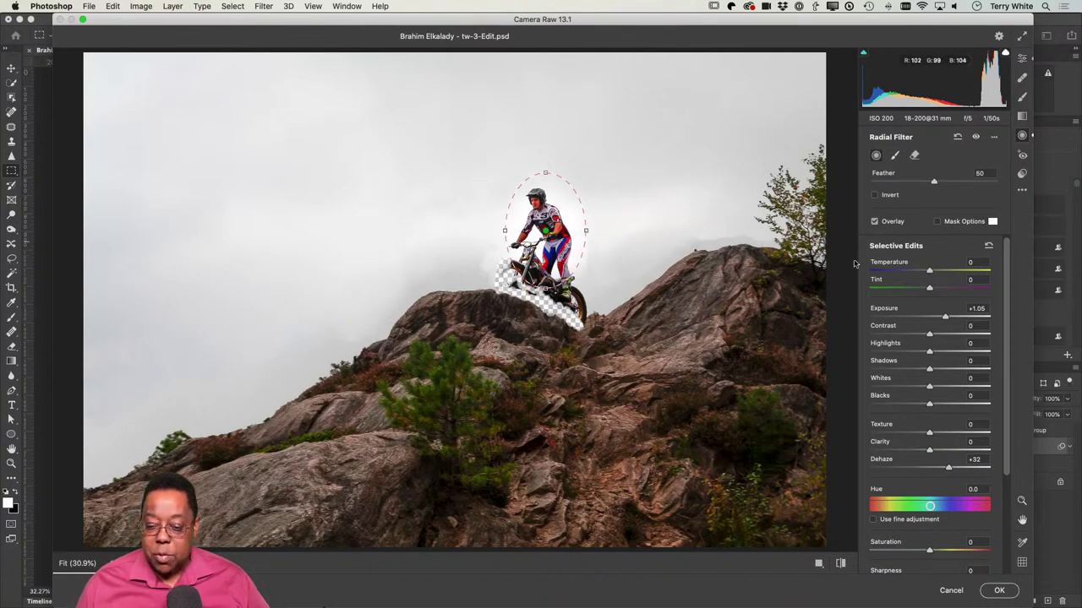
pyautogui.moveTo(945, 317); pyautogui.dragTo(944, 324)
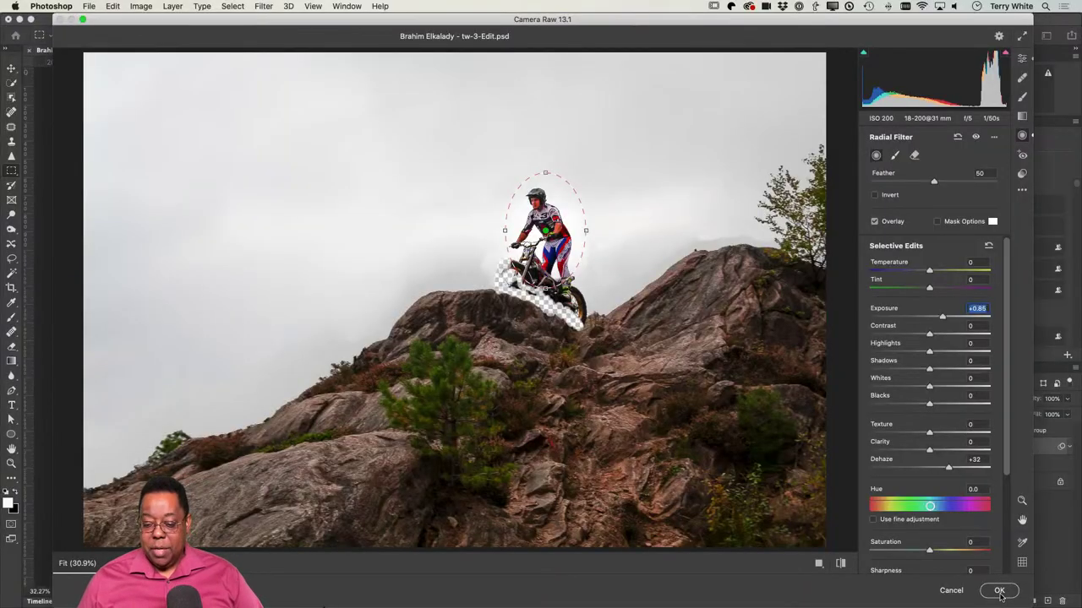
pyautogui.click(999, 591)
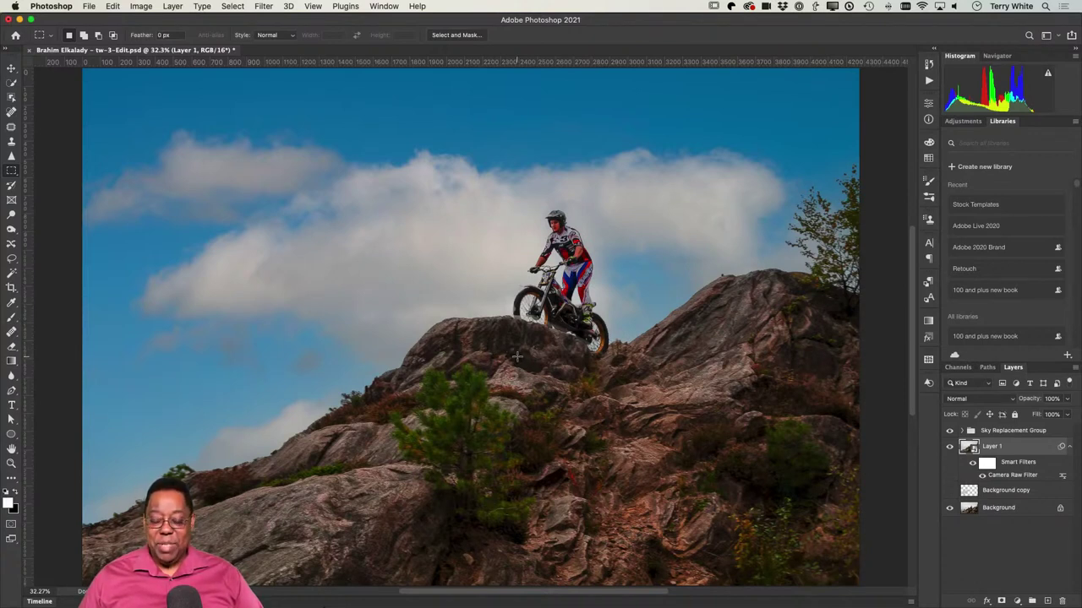
# Step: Save and close the edited motorbike photo, and switch to Lightroom Classic
pyautogui.press('super+s')
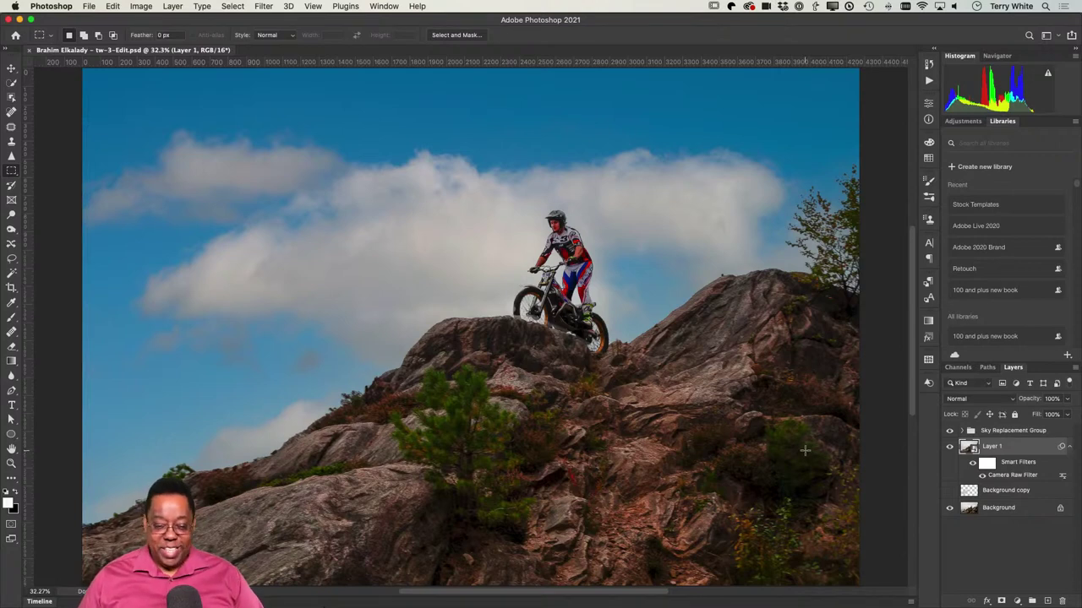
pyautogui.press('super+w')
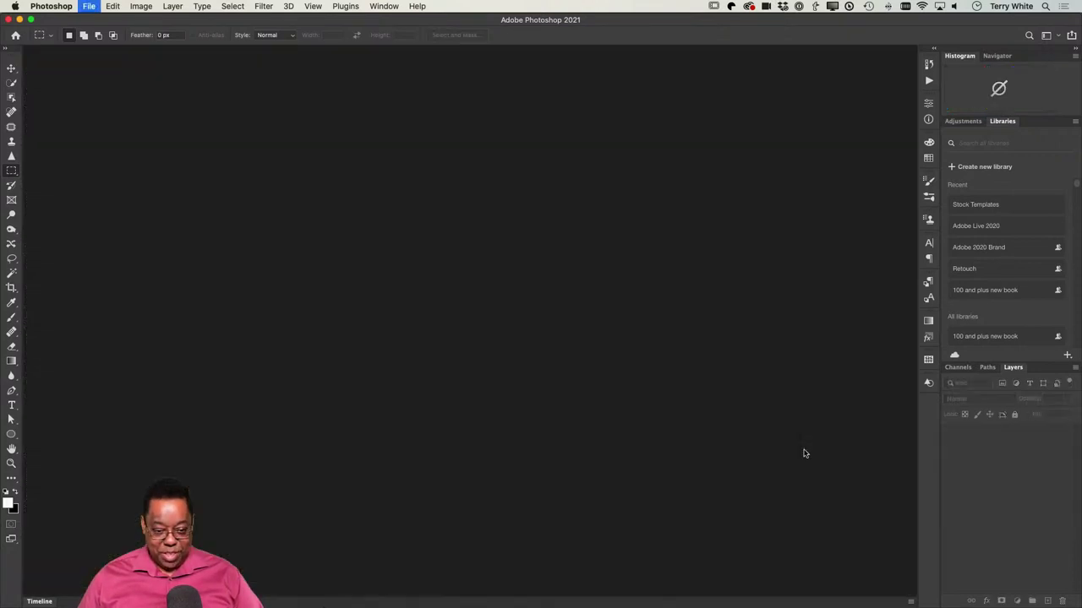
pyautogui.press('super+Tab')
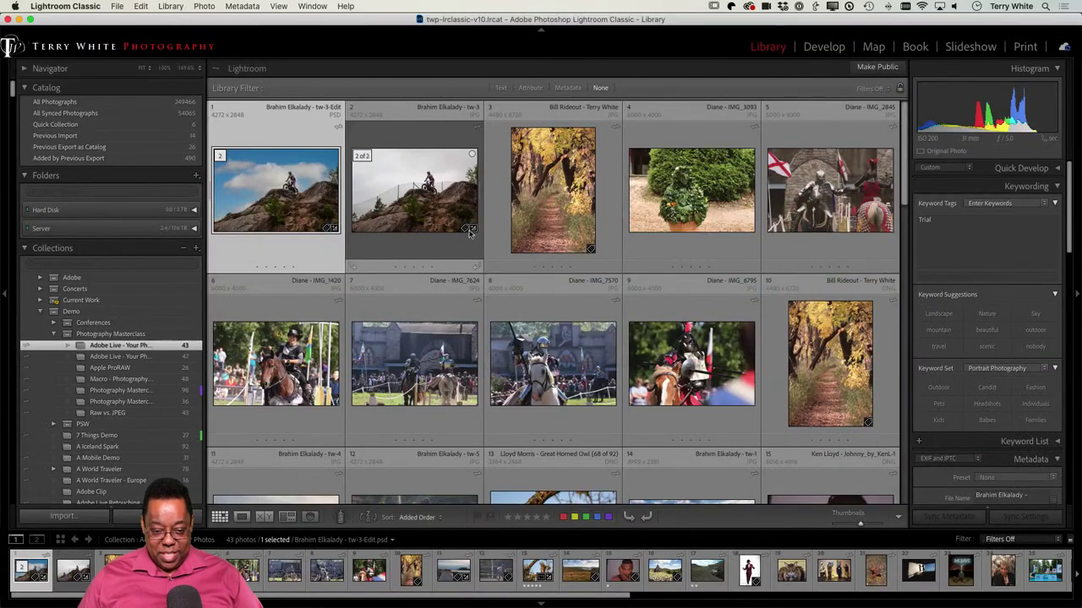
# Step: Compare the original motorbike photo with its edited version in full-screen view, and return to the photo grid
pyautogui.click(423, 258)
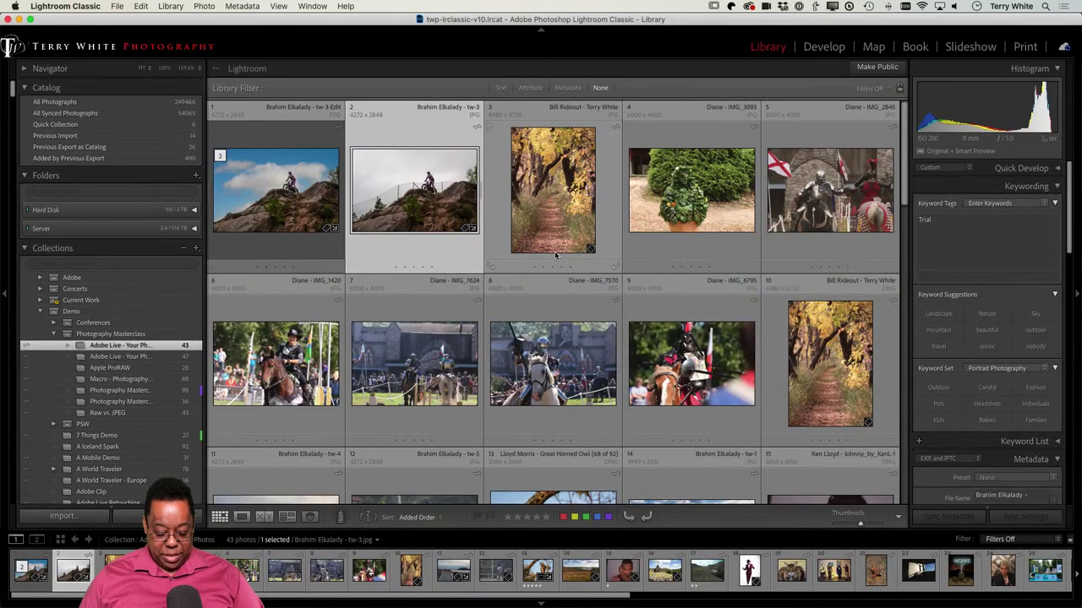
pyautogui.press('f')
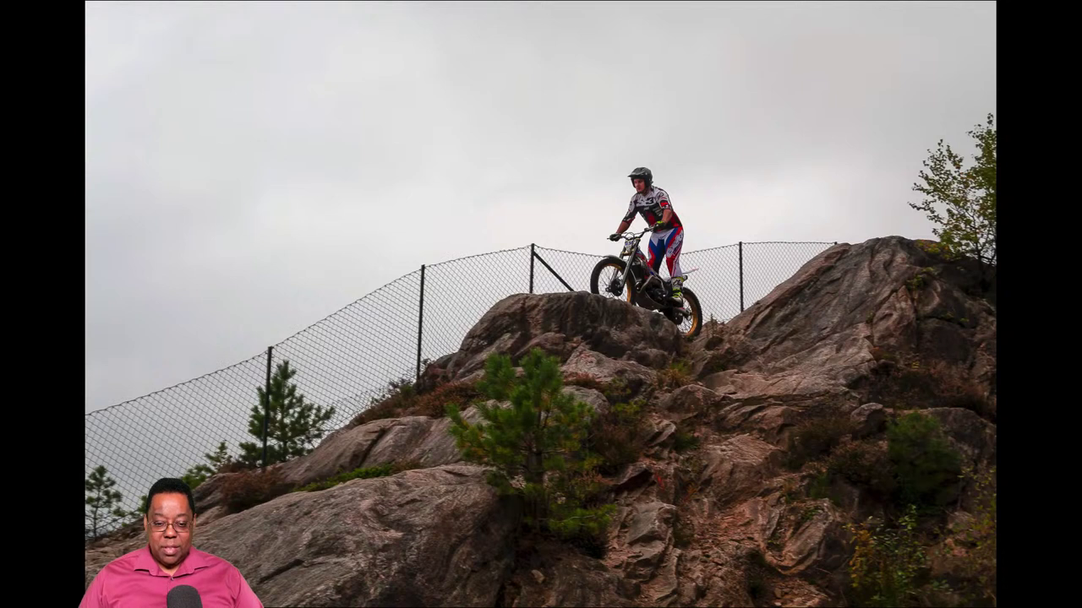
pyautogui.press('Left')
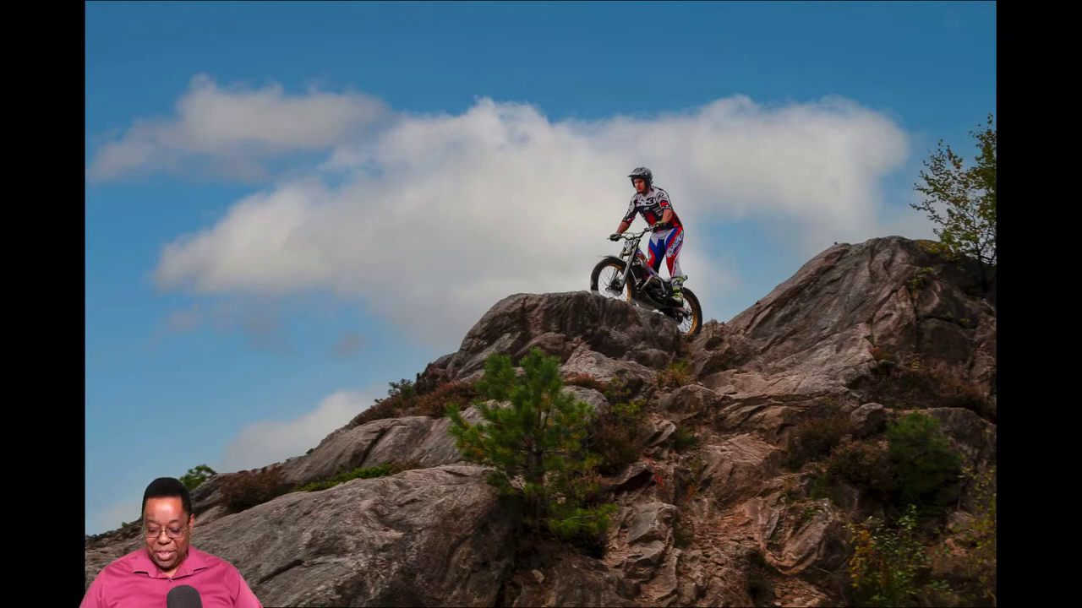
pyautogui.press('Right')
pyautogui.press('Left')
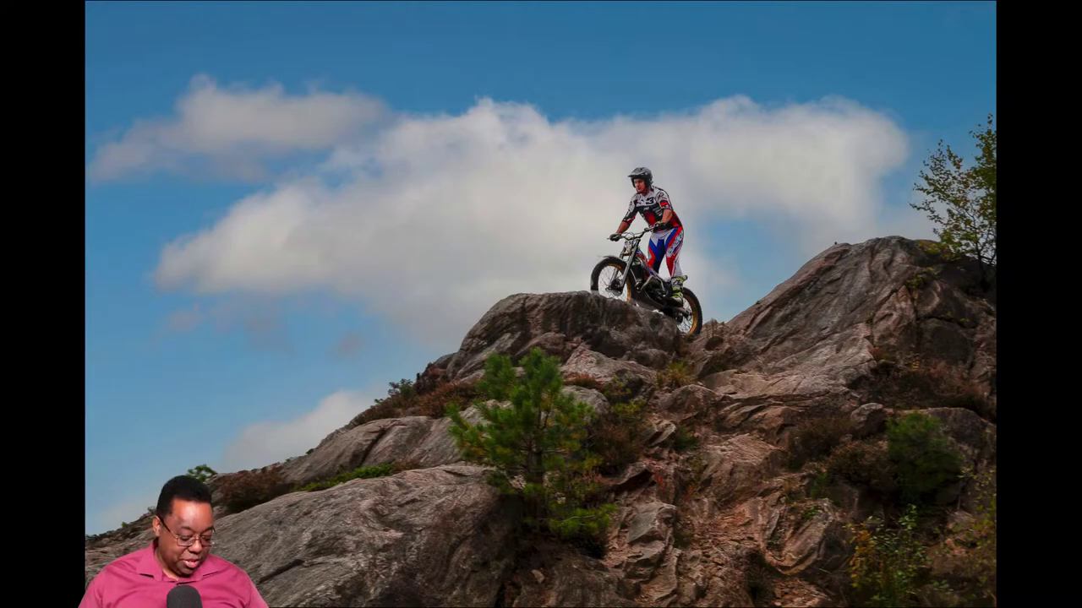
pyautogui.press('f')
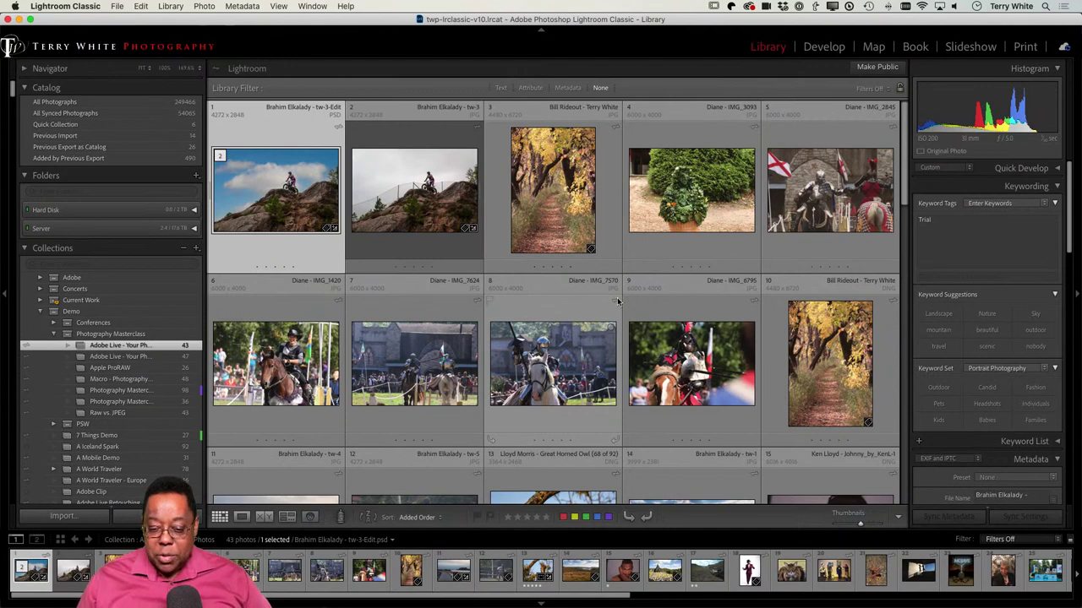
# Step: Open the portrait of the man resting his head on his hand in the Develop module
pyautogui.scroll(-3, 618, 305)
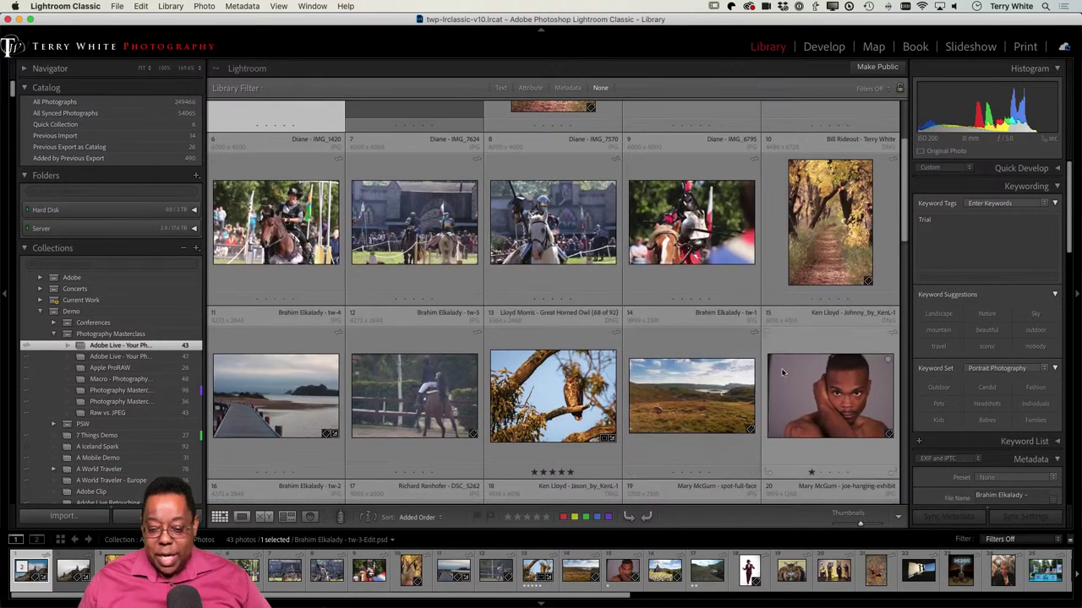
pyautogui.click(807, 379)
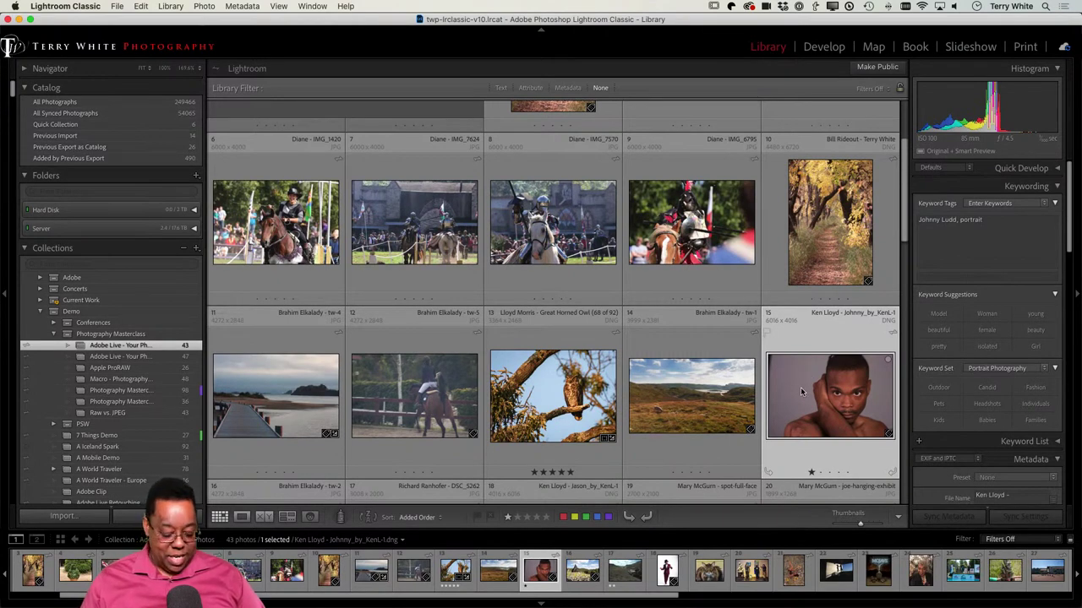
pyautogui.press('d')
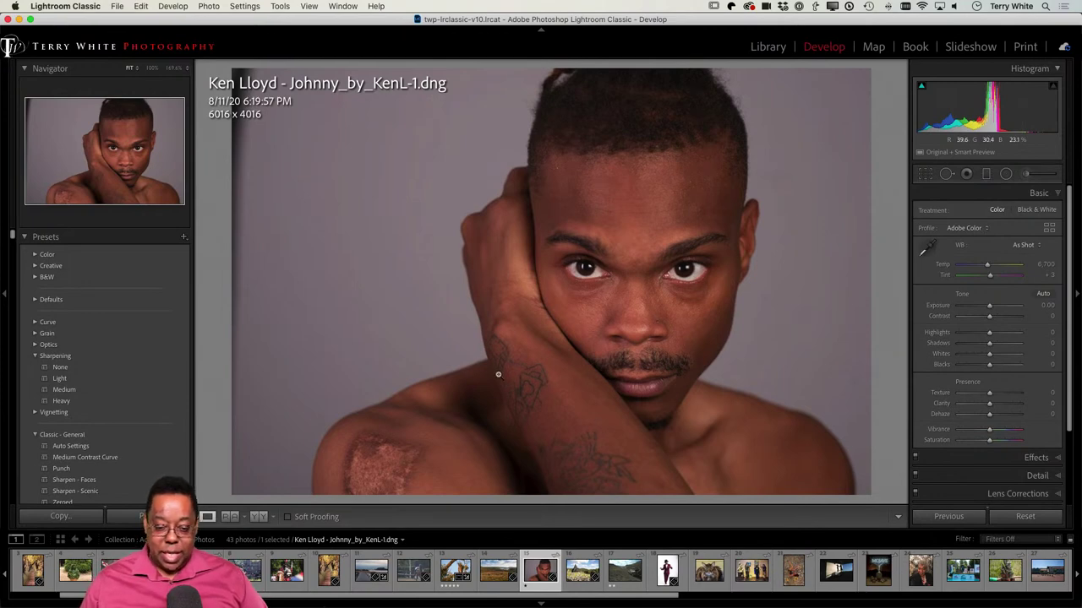
# Step: Examine the scarred skin patch on the man's shoulder and the surrounding skin at 100% zoom
pyautogui.click(378, 461)
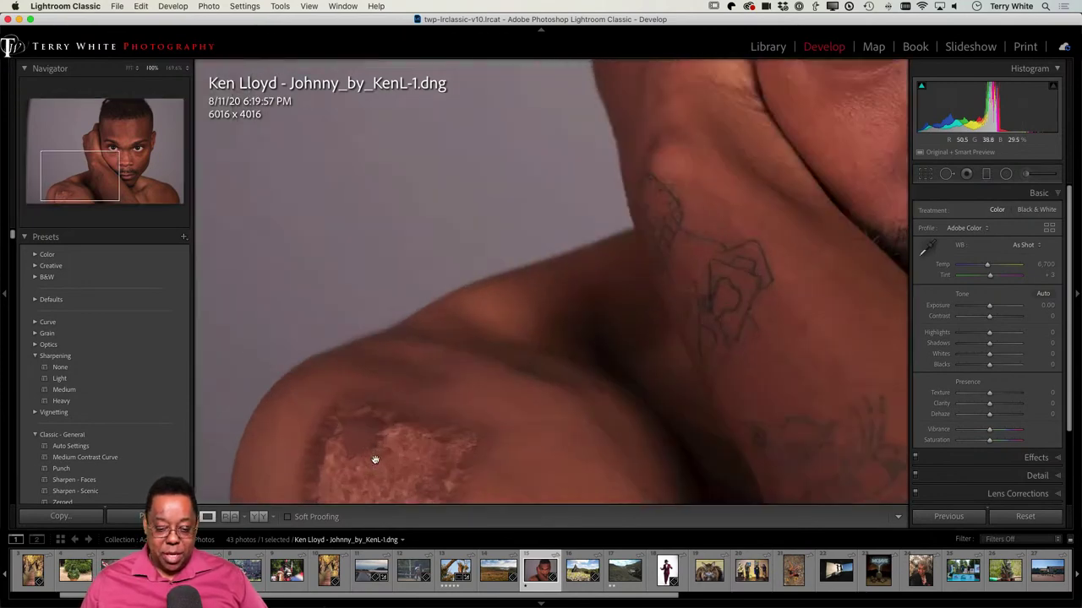
pyautogui.moveTo(414, 442); pyautogui.dragTo(481, 295)
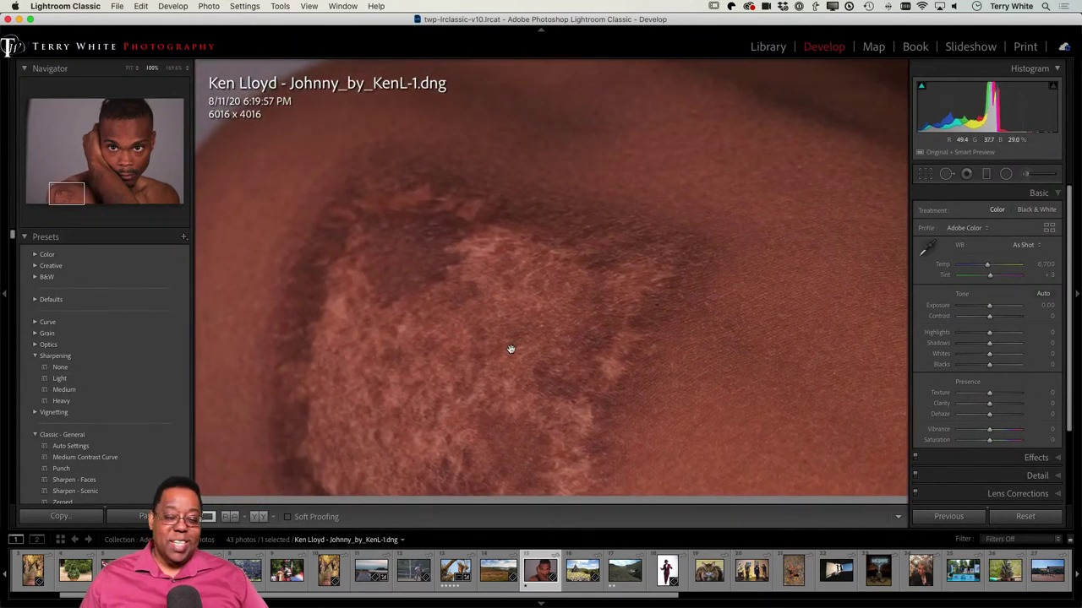
pyautogui.moveTo(640, 303); pyautogui.dragTo(272, 434)
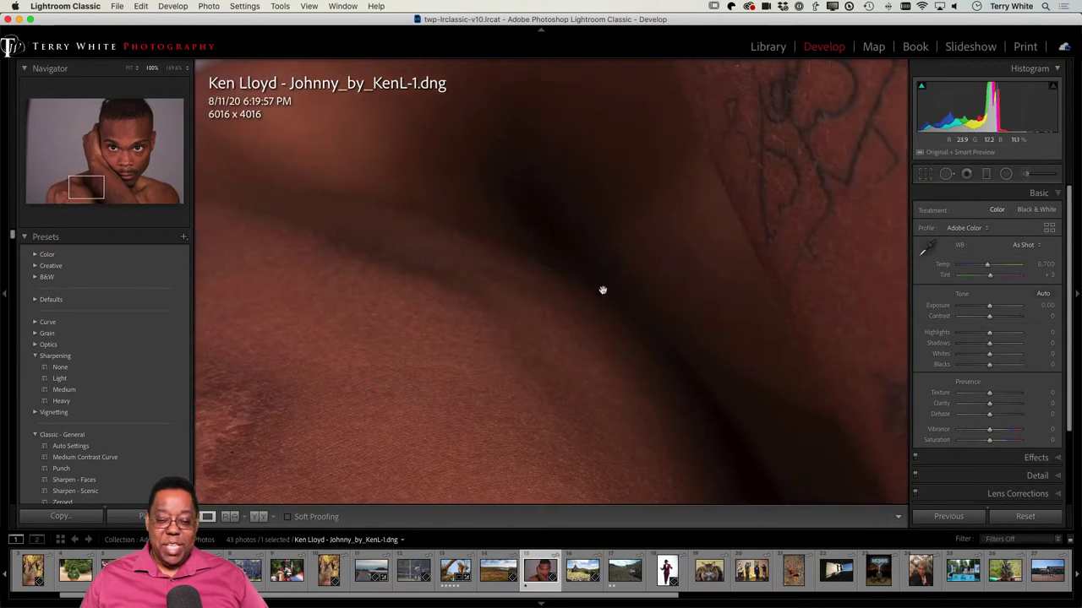
pyautogui.moveTo(604, 289); pyautogui.dragTo(768, 326)
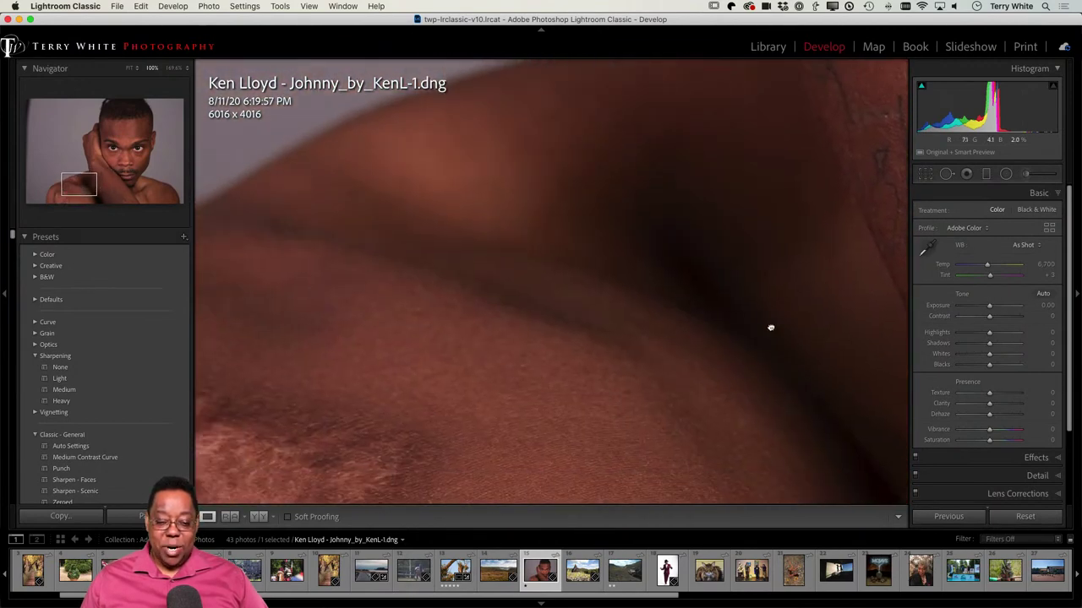
pyautogui.moveTo(441, 436); pyautogui.dragTo(642, 316)
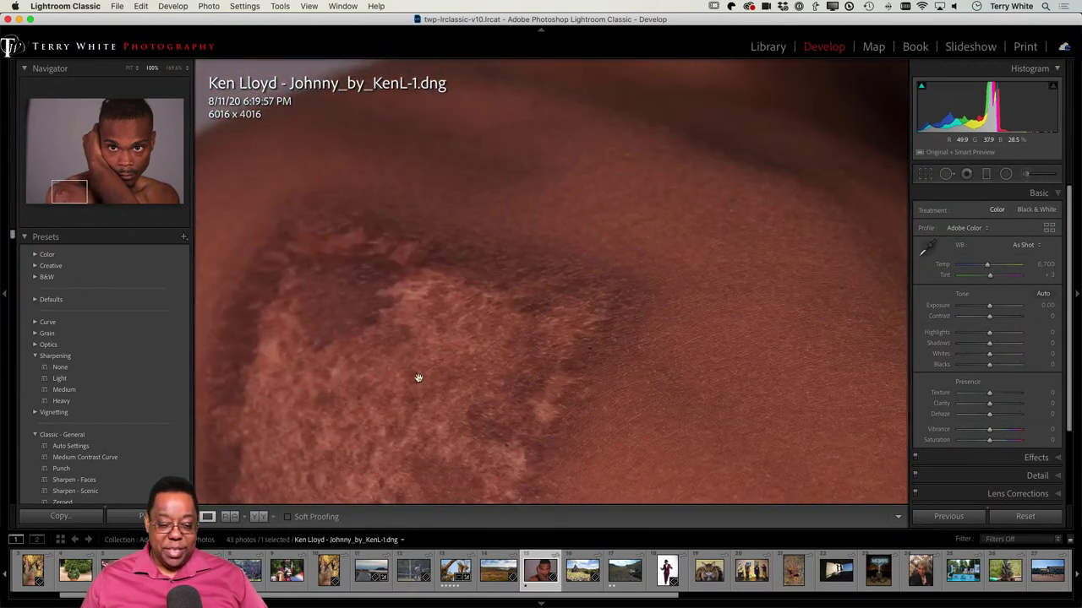
pyautogui.moveTo(417, 377); pyautogui.dragTo(472, 319)
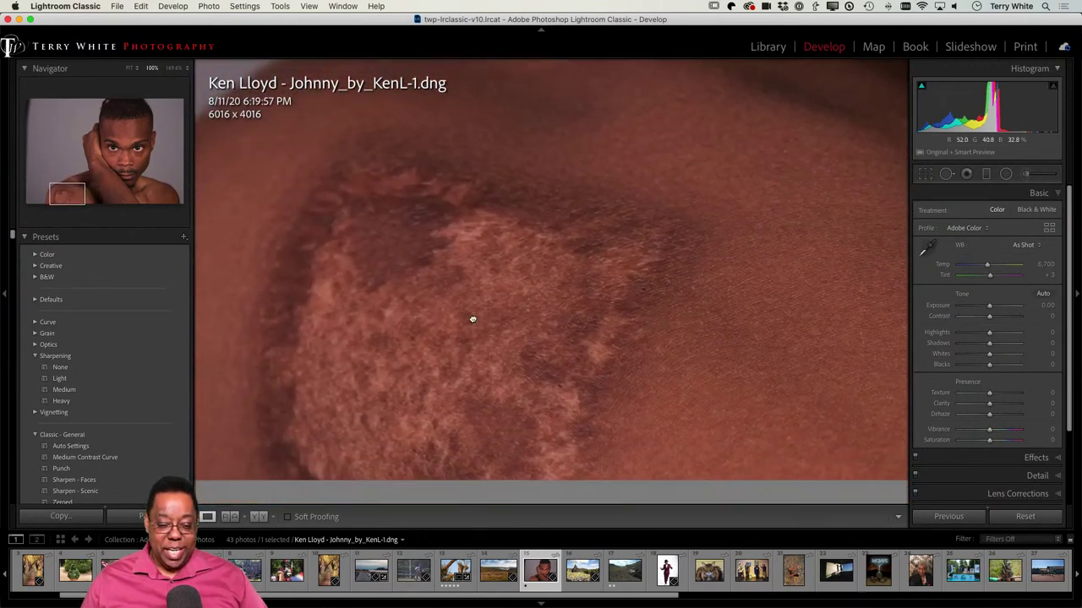
pyautogui.click(421, 354)
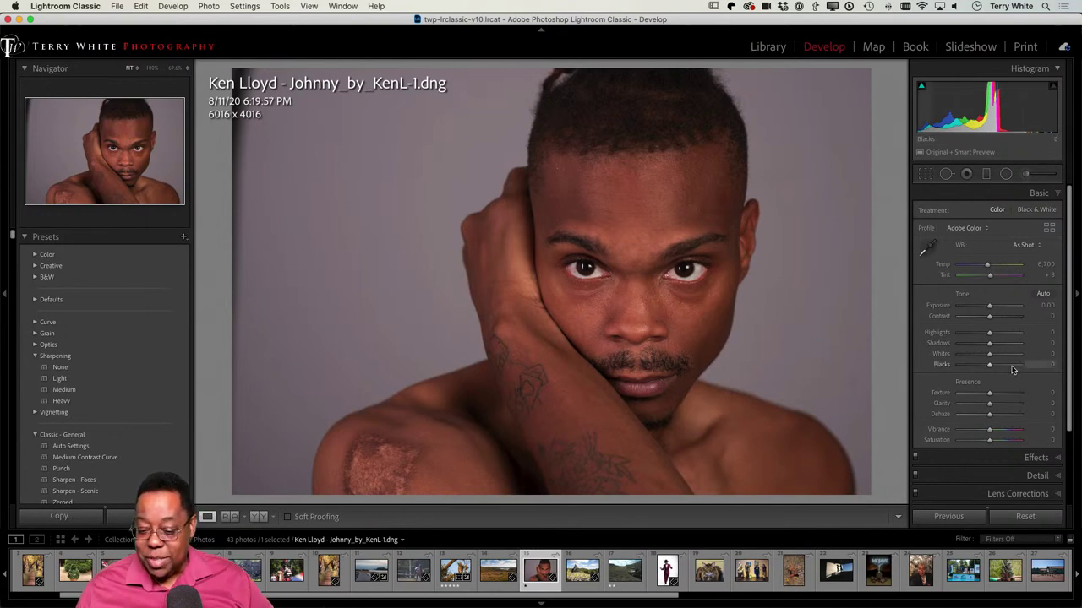
# Step: Enable lens profile corrections for the portrait, comparing the photo with and without them
pyautogui.scroll(-2, 1011, 370)
pyautogui.click(1019, 474)
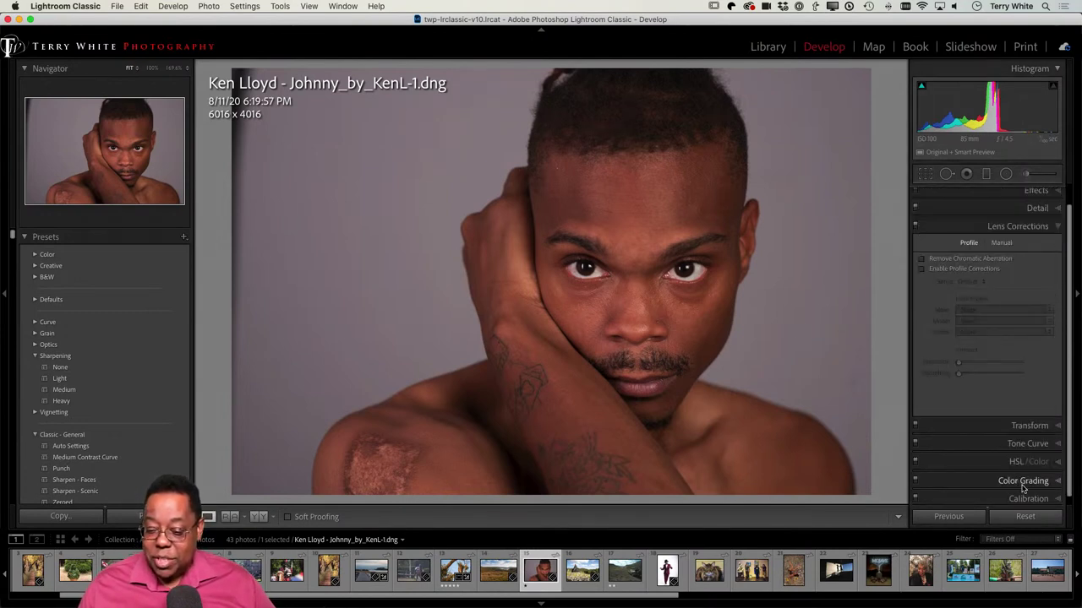
pyautogui.click(931, 269)
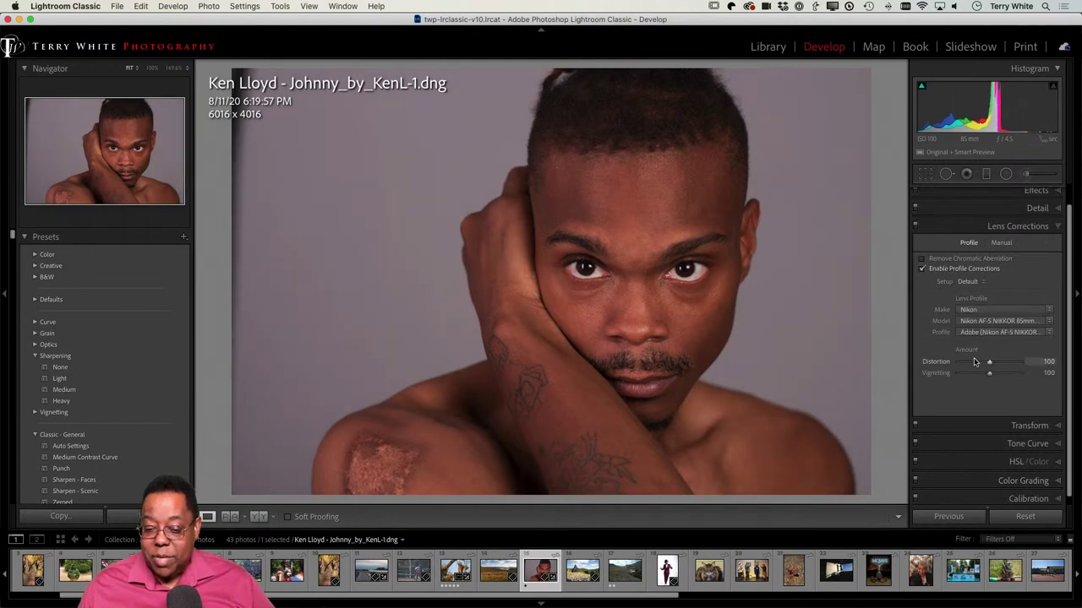
pyautogui.click(932, 270)
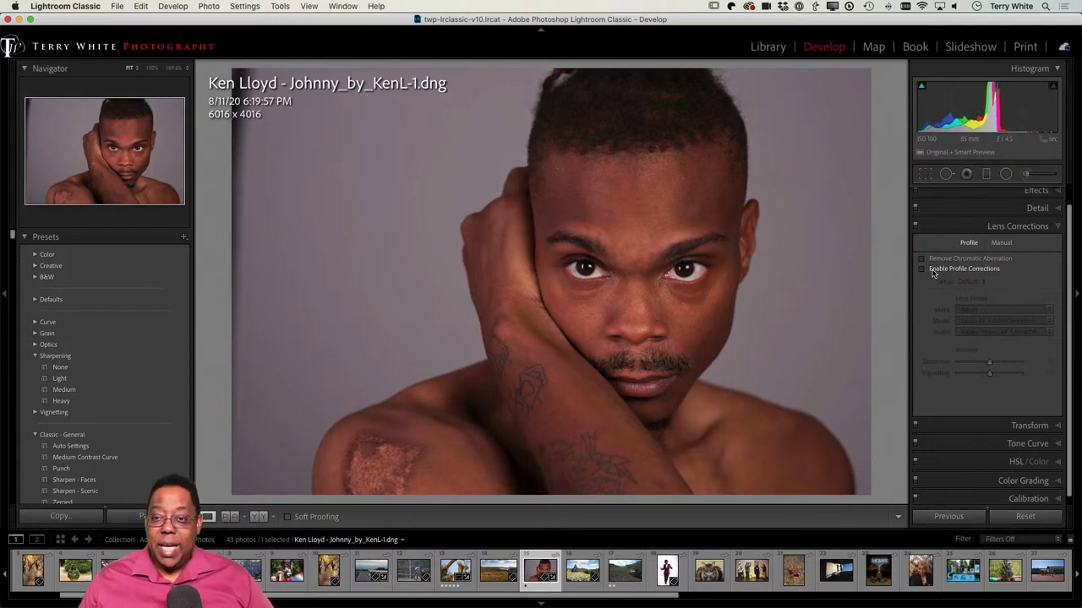
pyautogui.click(922, 269)
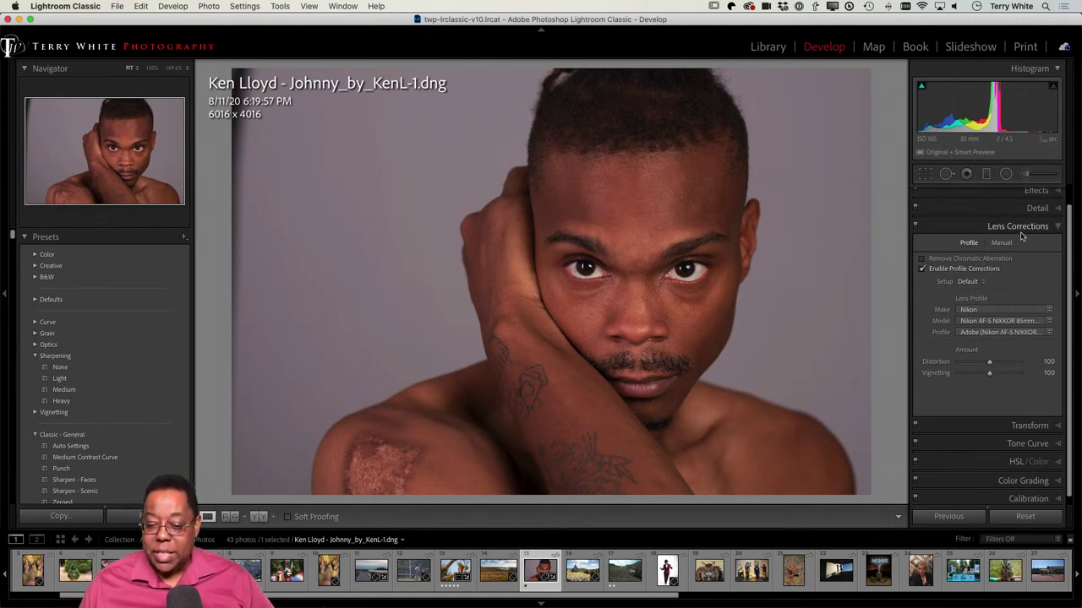
# Step: Apply the Adobe Portrait profile and set the white balance by sampling the grey studio background
pyautogui.scroll(1, 1023, 228)
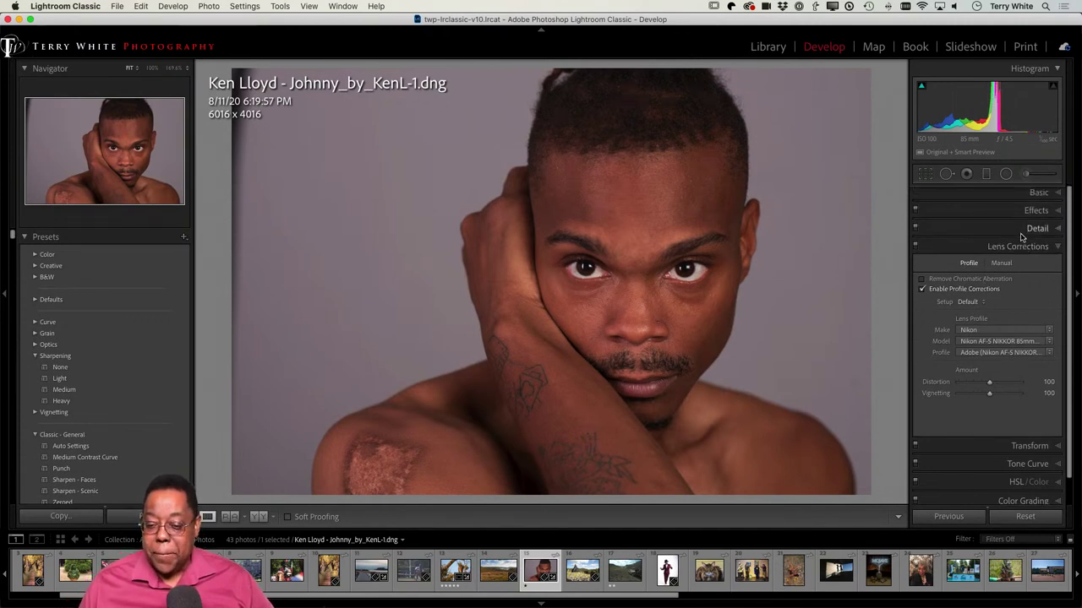
pyautogui.click(1038, 194)
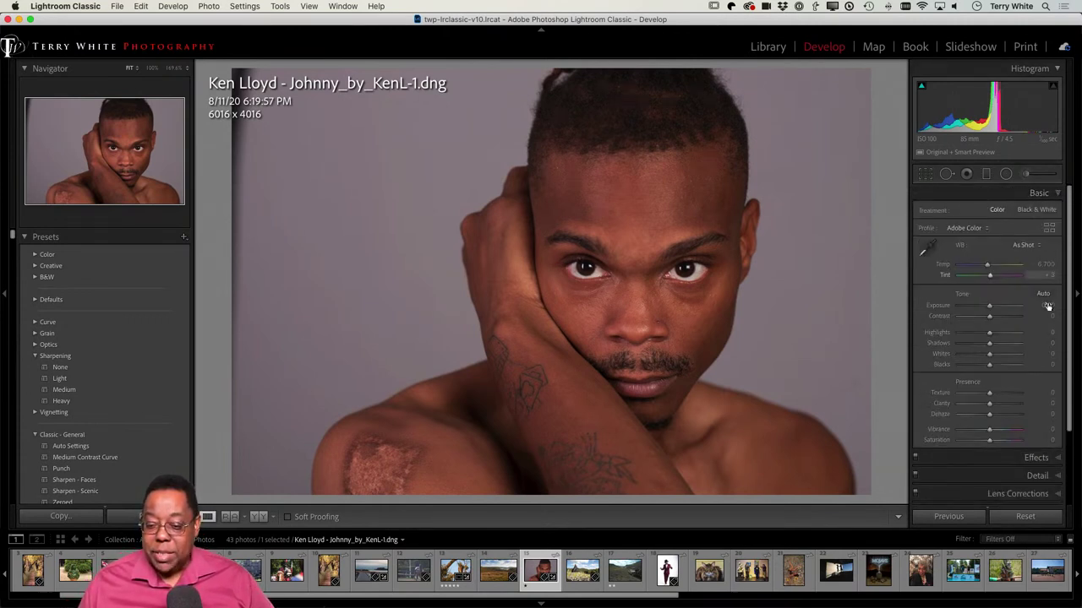
pyautogui.click(979, 228)
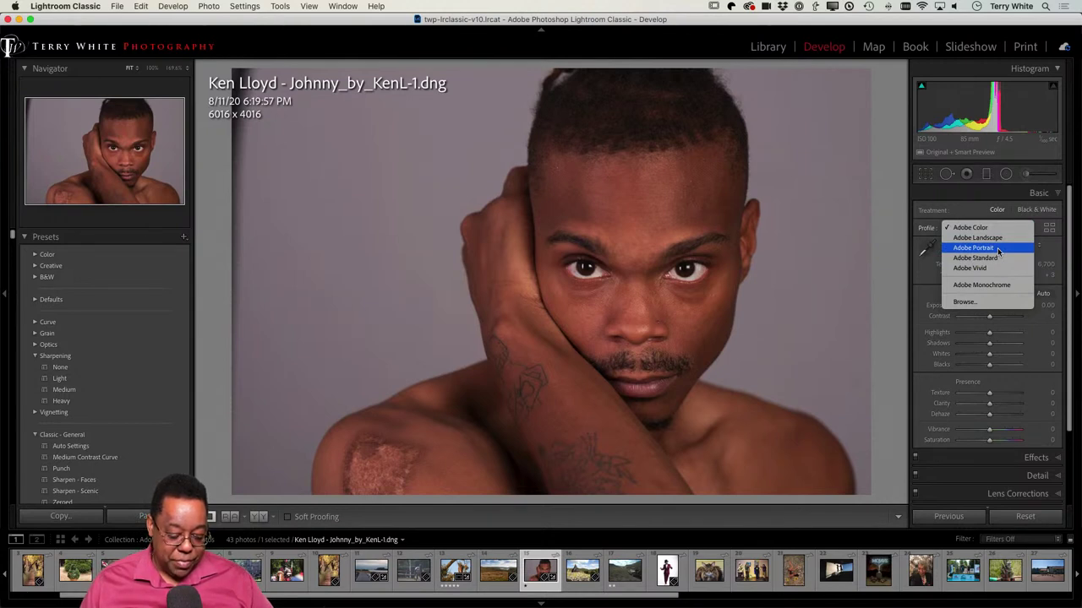
pyautogui.click(997, 248)
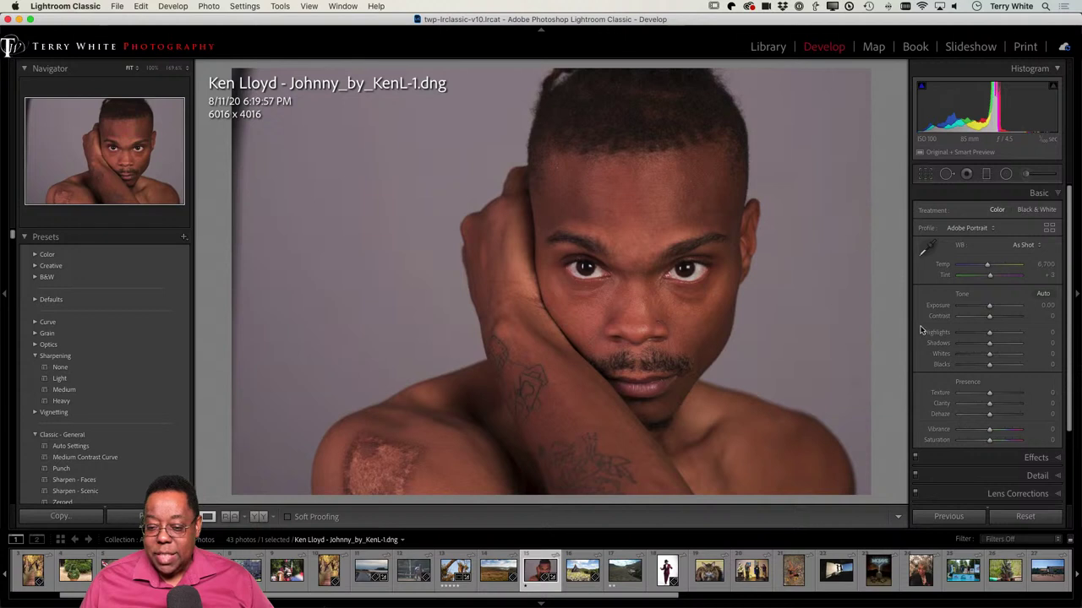
pyautogui.click(926, 249)
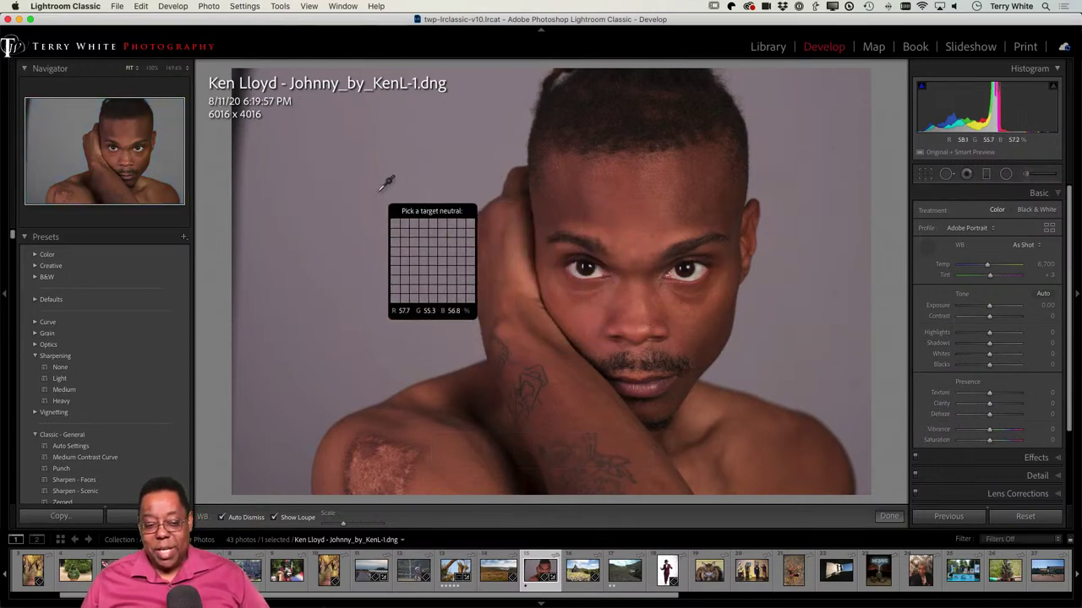
pyautogui.click(312, 172)
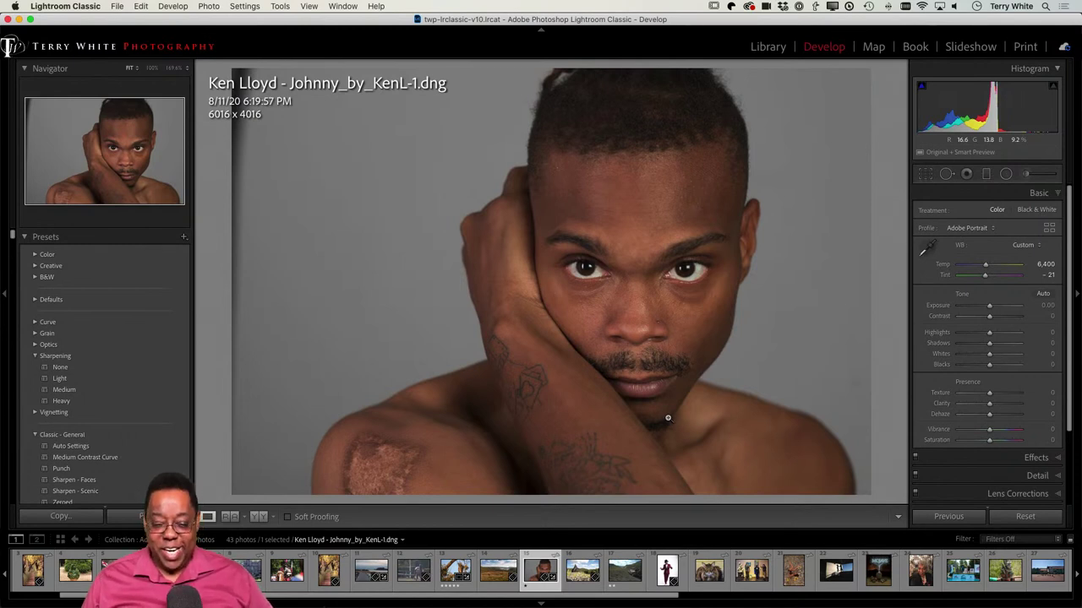
# Step: Apply Auto tone to the portrait, with Saturation and Vibrance reset to 0 and Blacks set to +7
pyautogui.click(1042, 294)
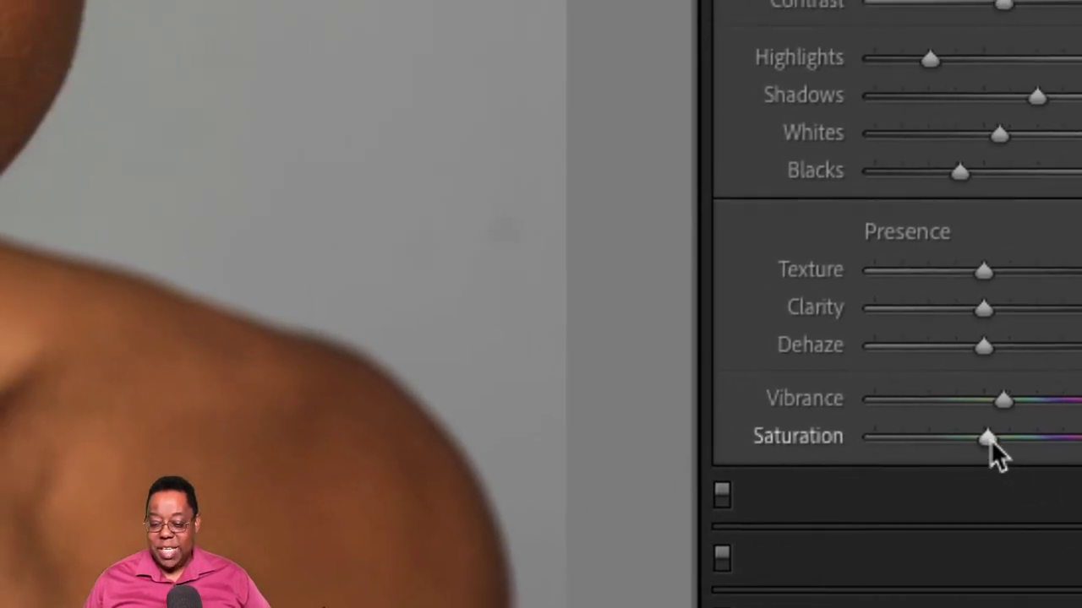
pyautogui.press('alt')
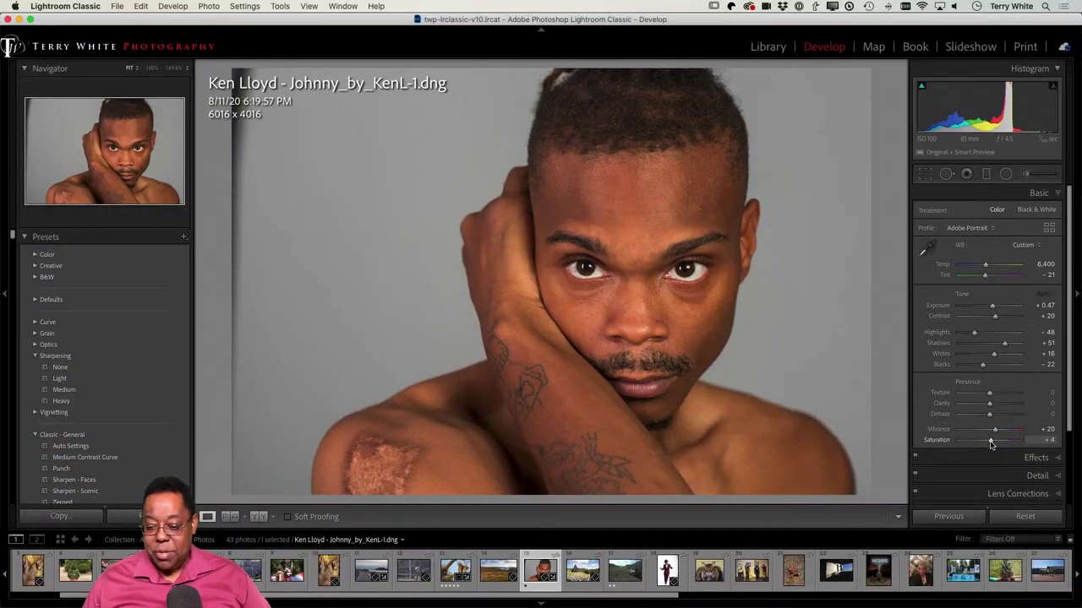
pyautogui.doubleClick(991, 441)
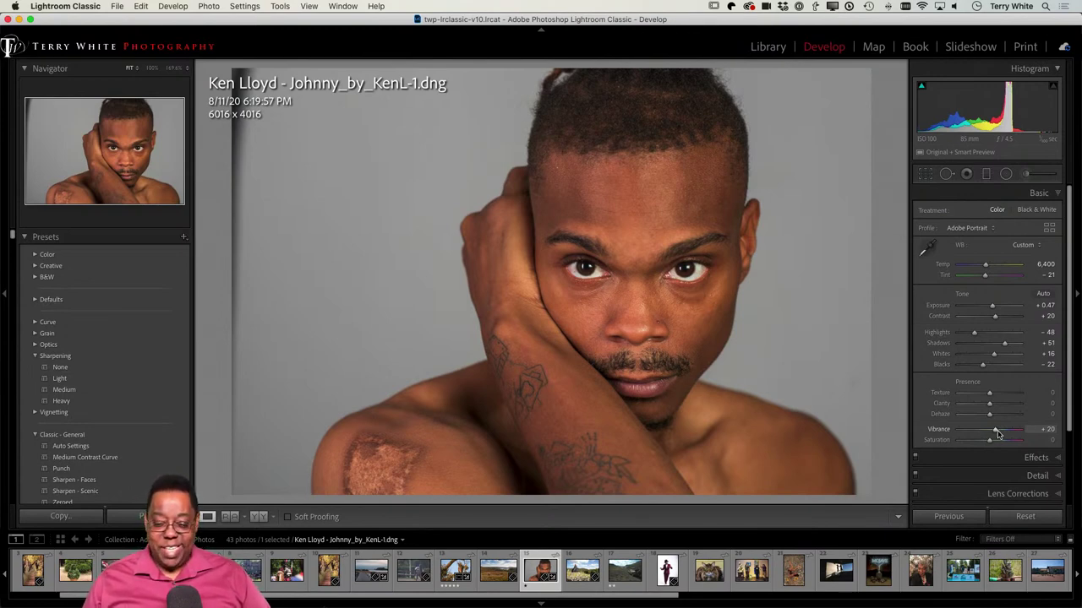
pyautogui.doubleClick(998, 434)
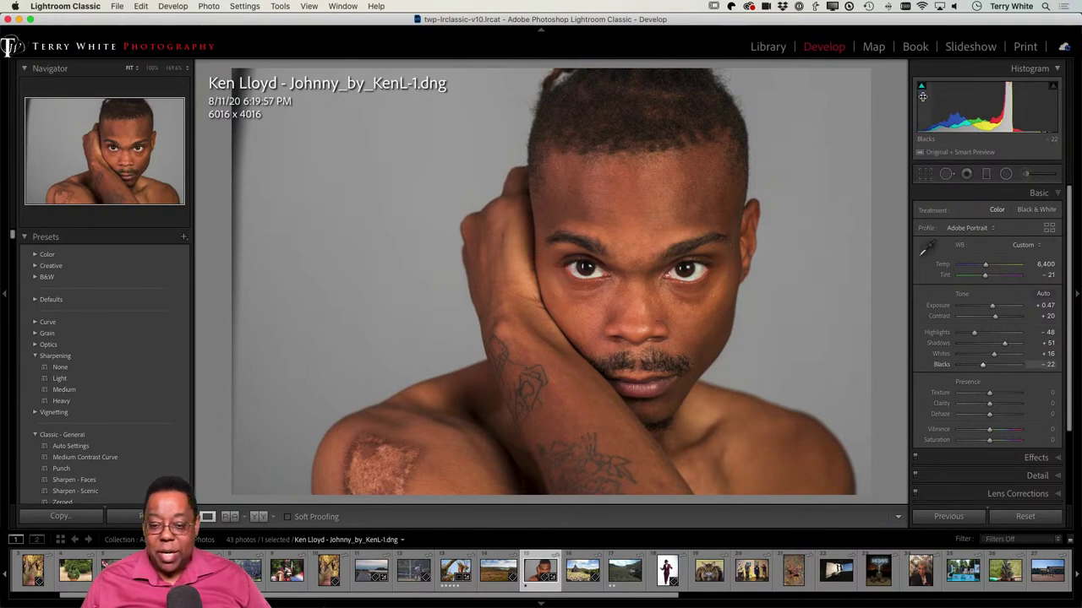
pyautogui.moveTo(923, 108); pyautogui.dragTo(924, 107)
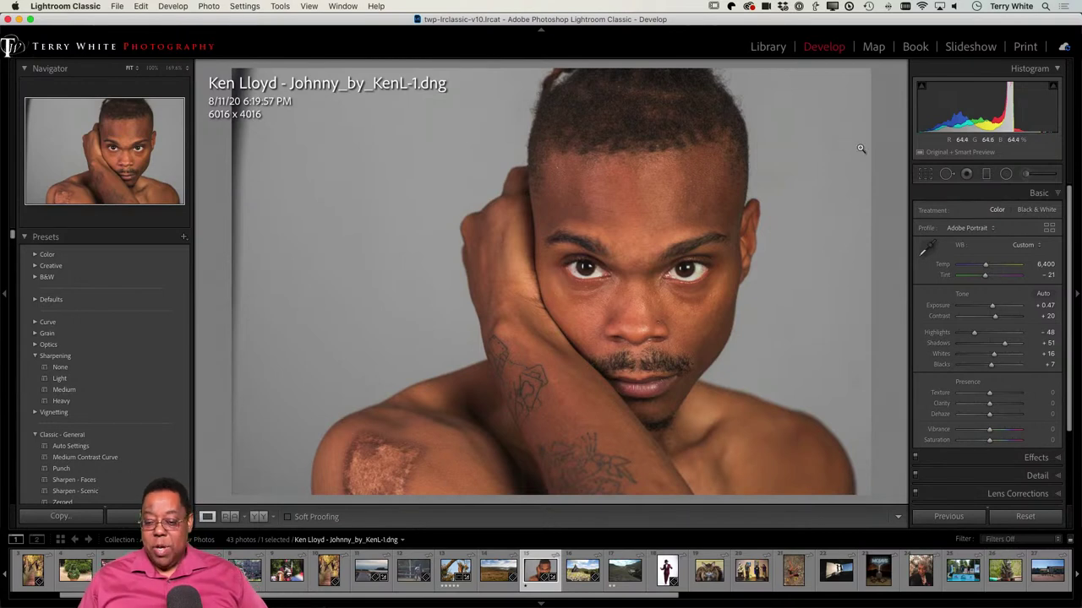
pyautogui.click(926, 174)
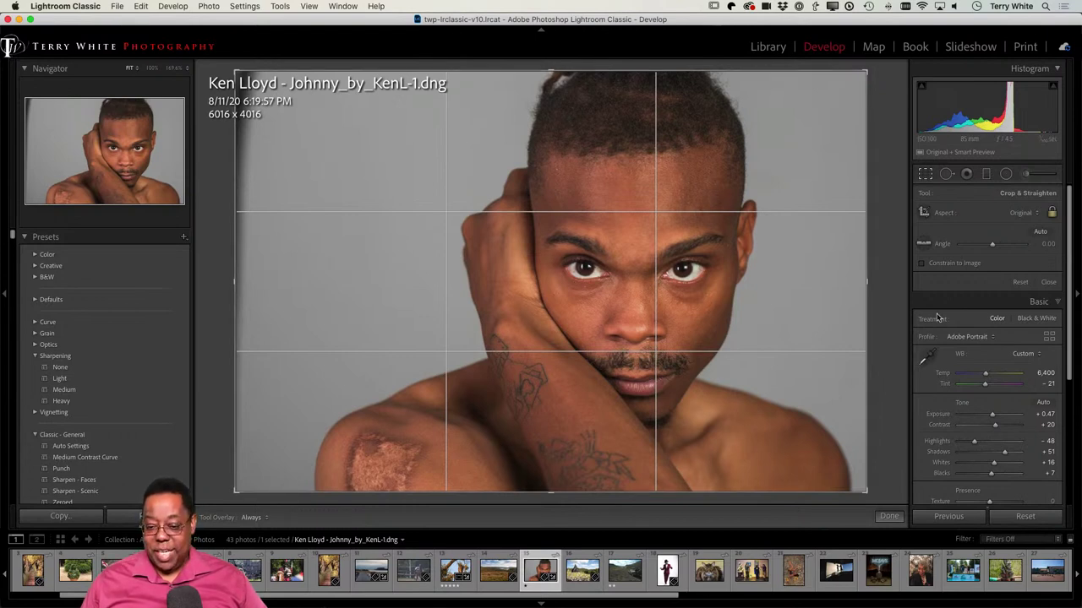
pyautogui.click(1051, 214)
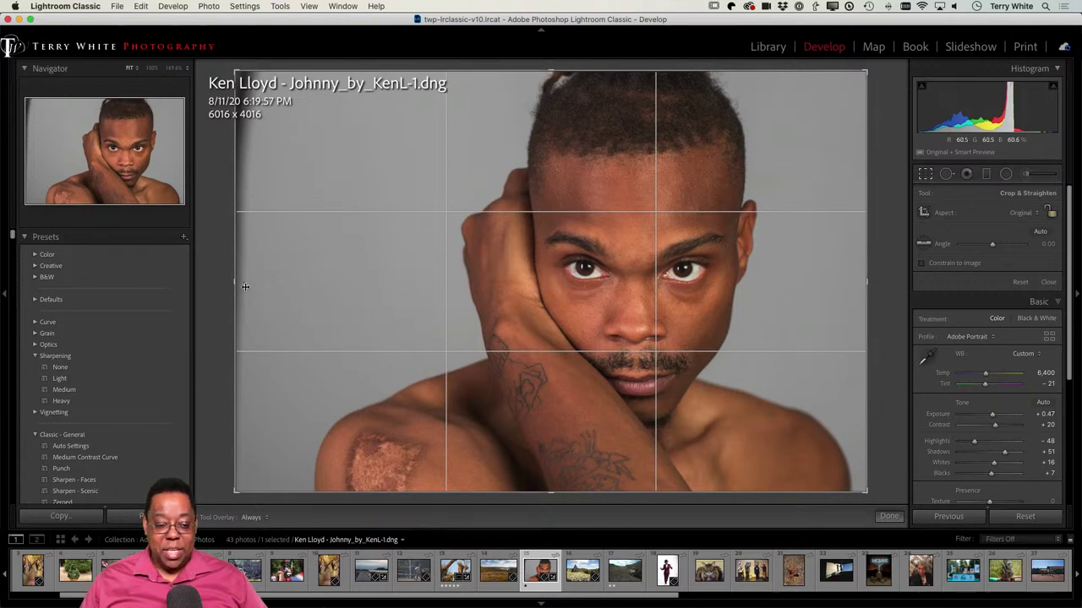
pyautogui.moveTo(245, 288); pyautogui.dragTo(251, 283)
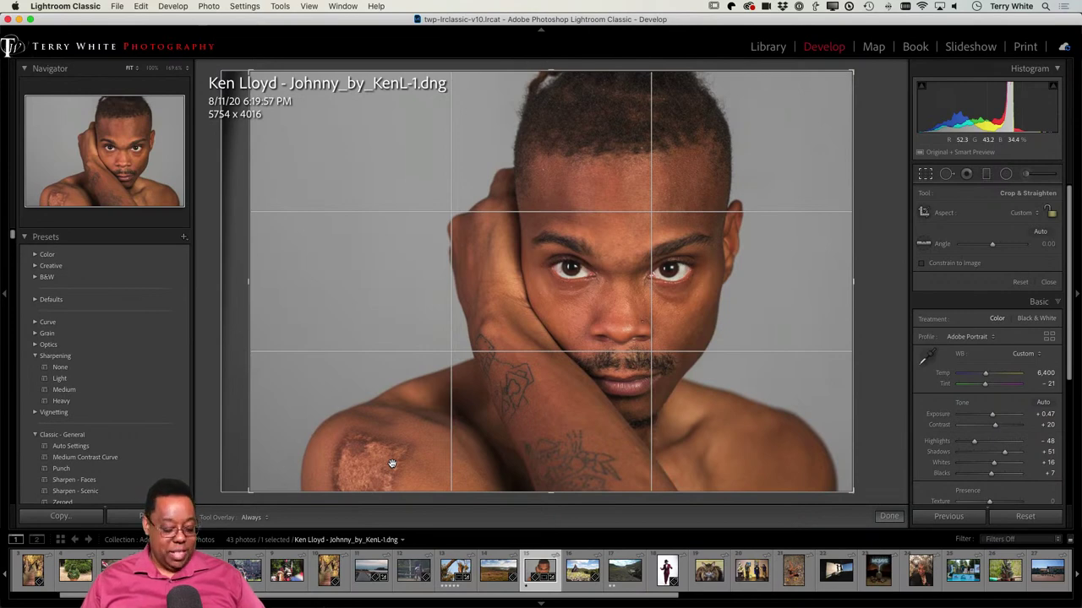
pyautogui.press('d')
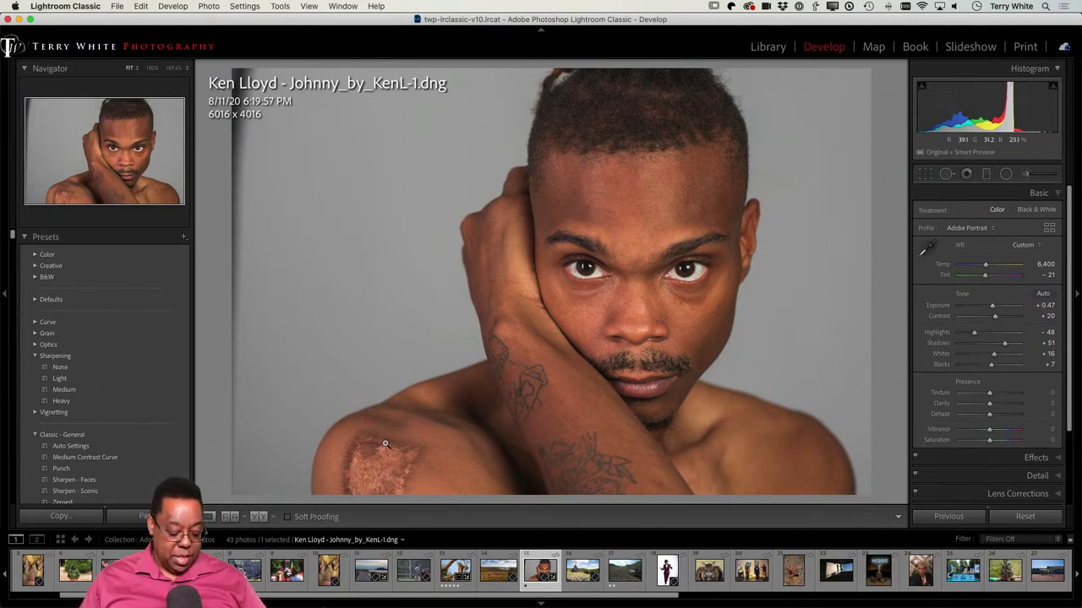
# Step: Return to the Library photo grid and open the adjusted portrait in Photoshop for editing
pyautogui.press('g')
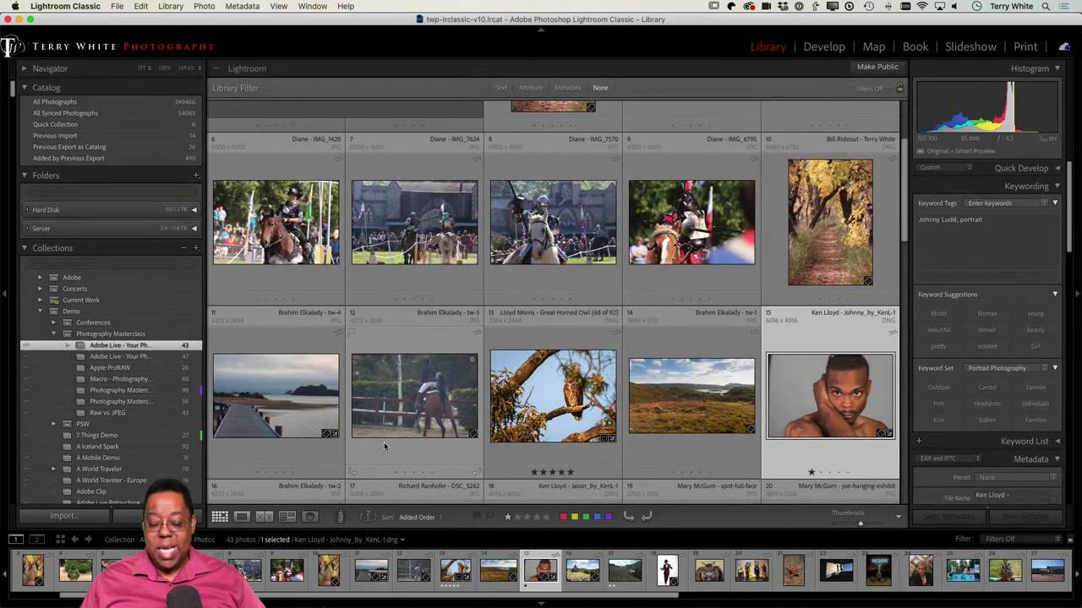
pyautogui.press('b')
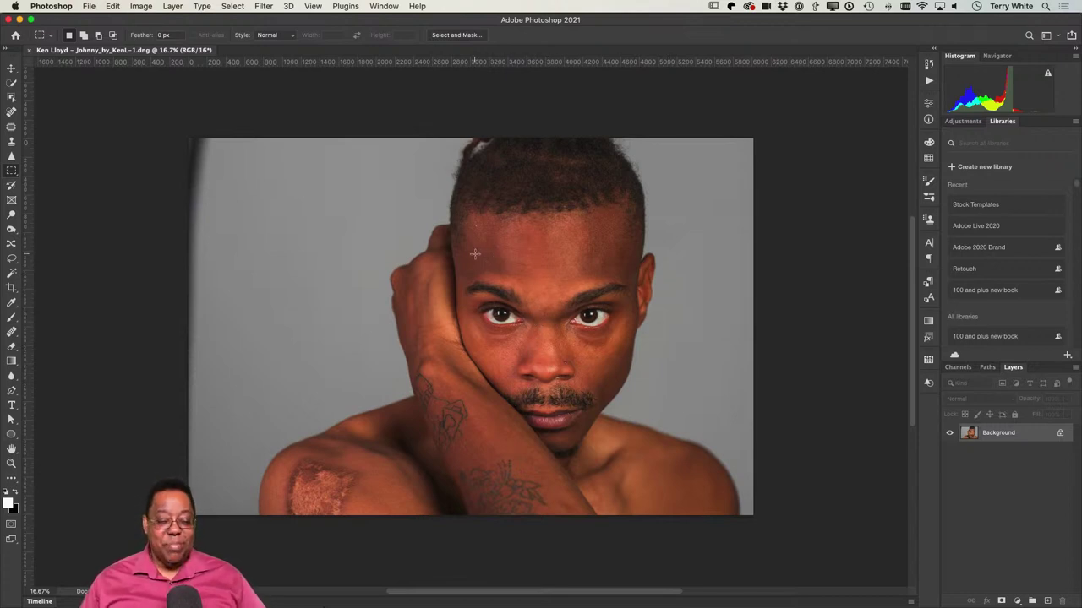
# Step: Select the dark strip along the portrait's left background edge and replace it with adjacent grey backdrop using a Content-Aware patch
pyautogui.scroll(2, 475, 252)
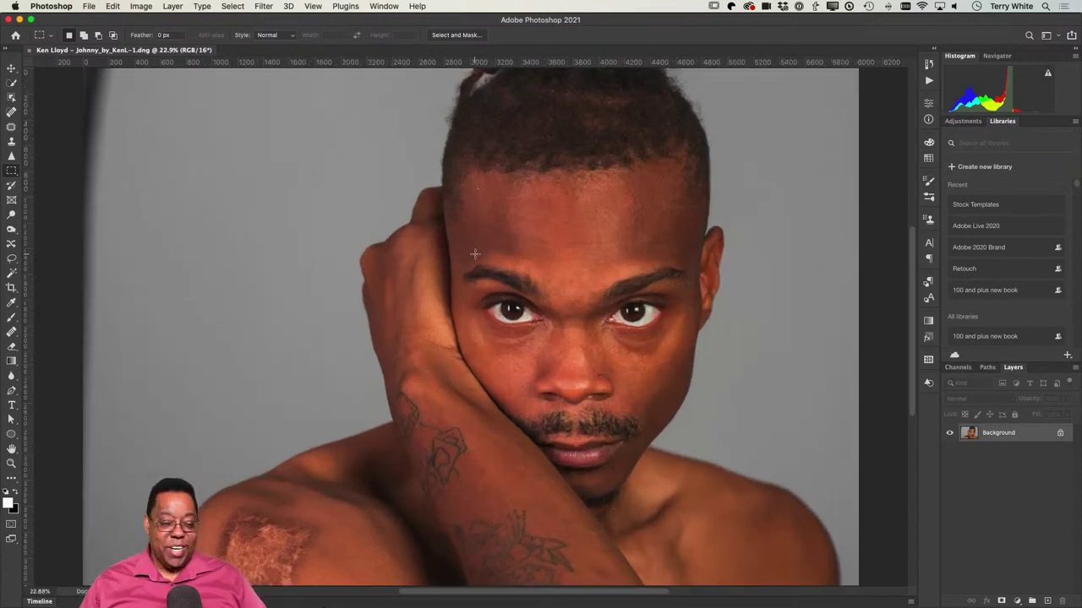
pyautogui.scroll(-2, 475, 253)
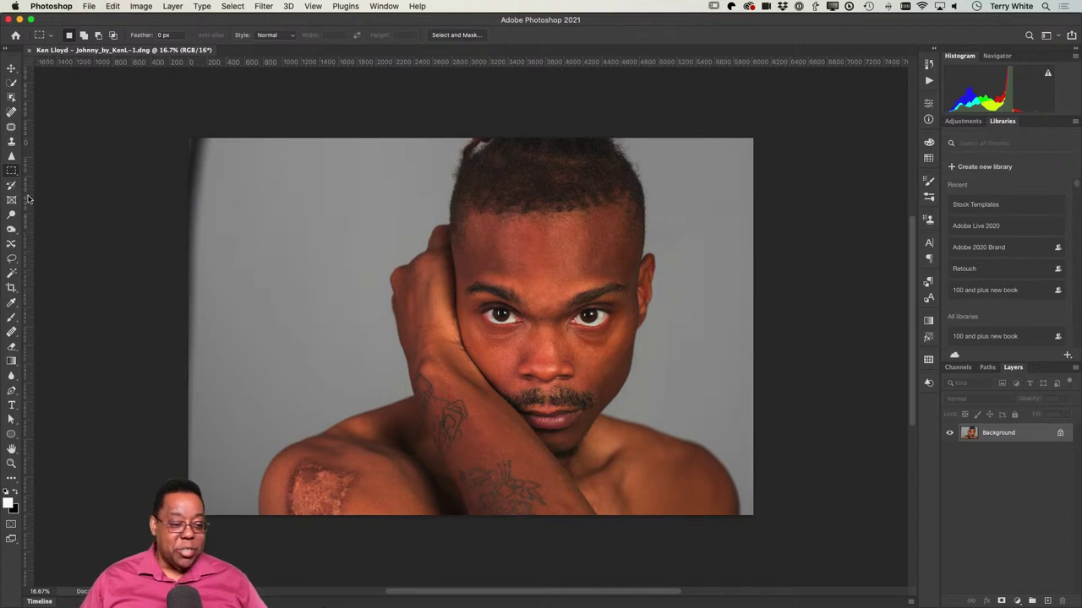
pyautogui.moveTo(188, 139); pyautogui.dragTo(212, 539)
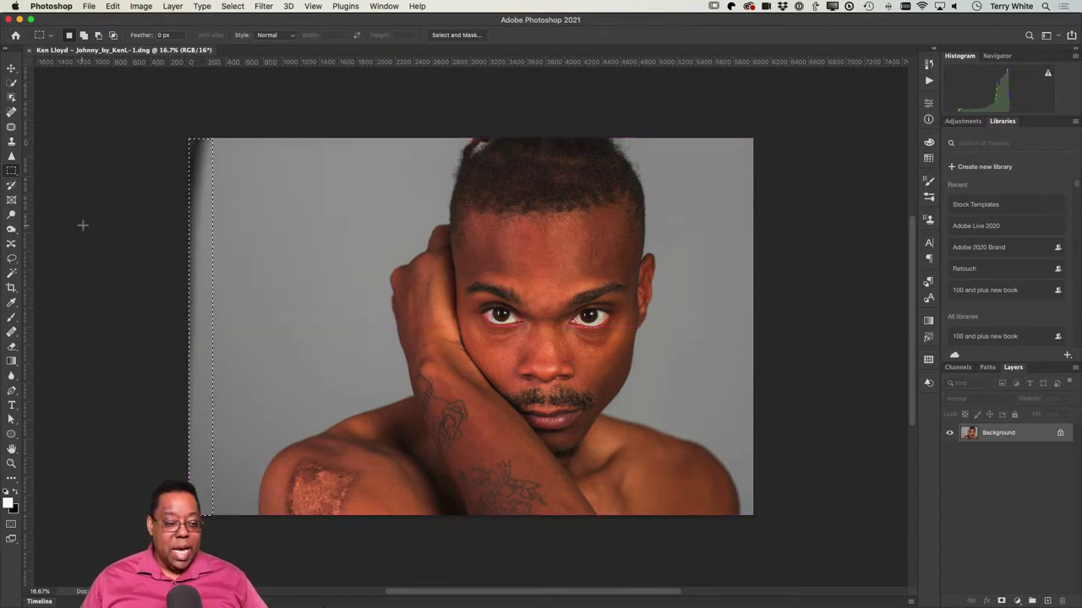
pyautogui.click(11, 126)
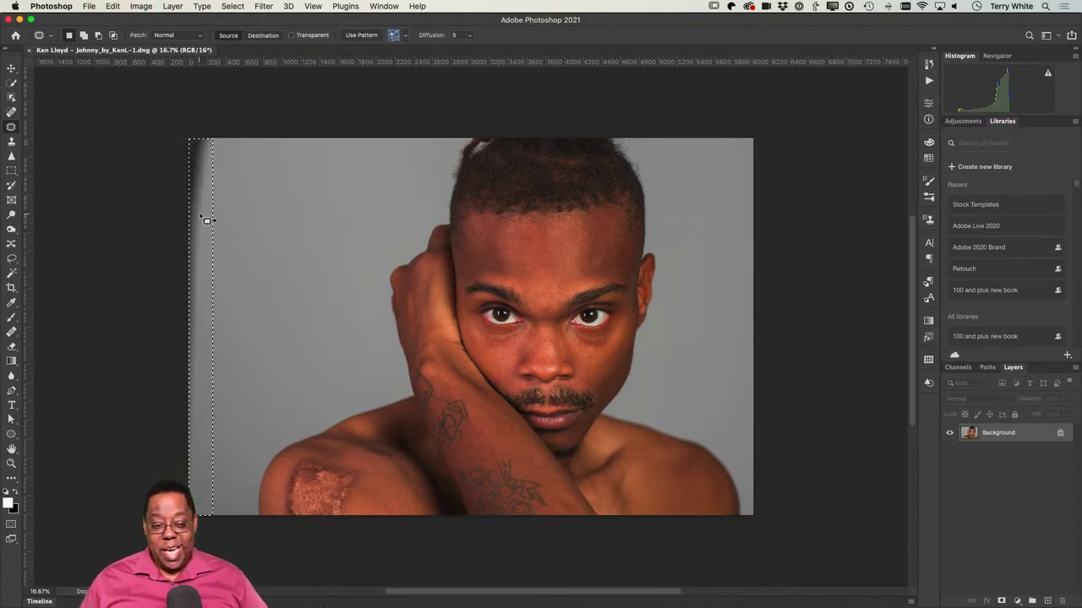
pyautogui.click(169, 35)
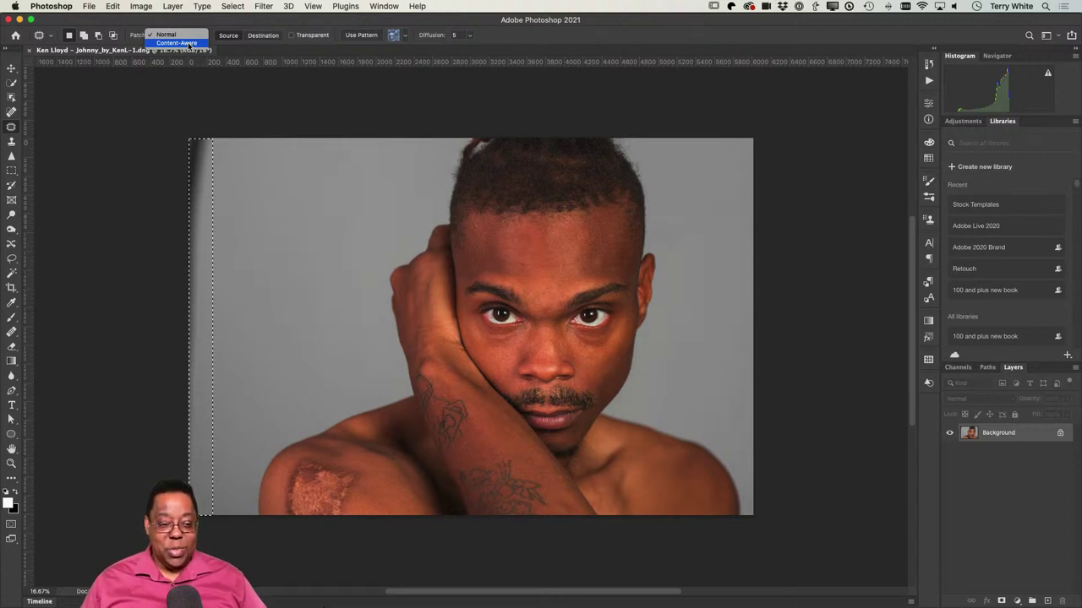
pyautogui.click(190, 43)
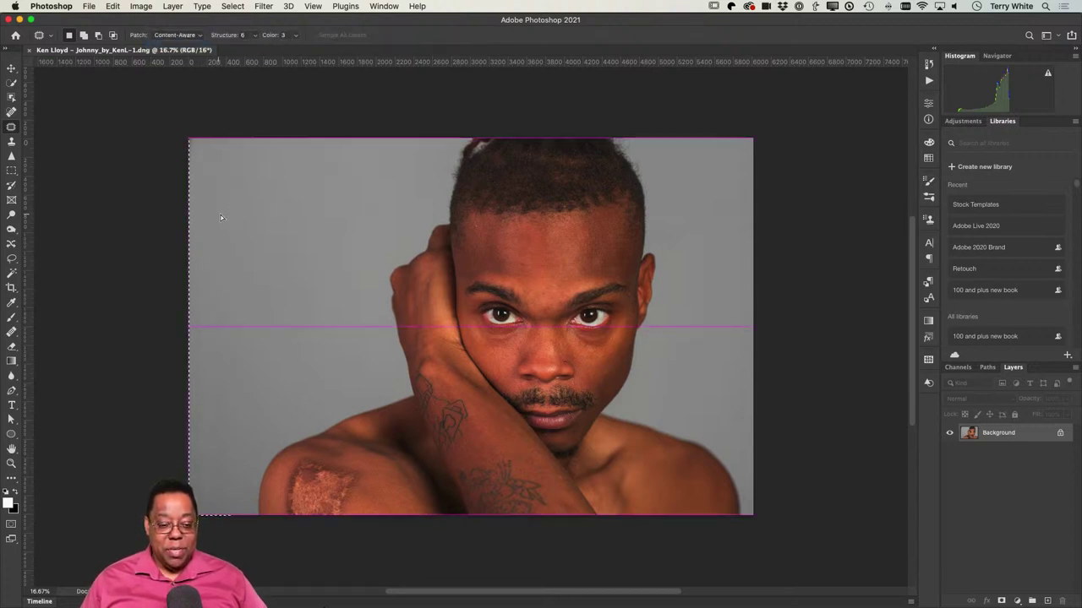
pyautogui.moveTo(221, 218); pyautogui.dragTo(232, 218)
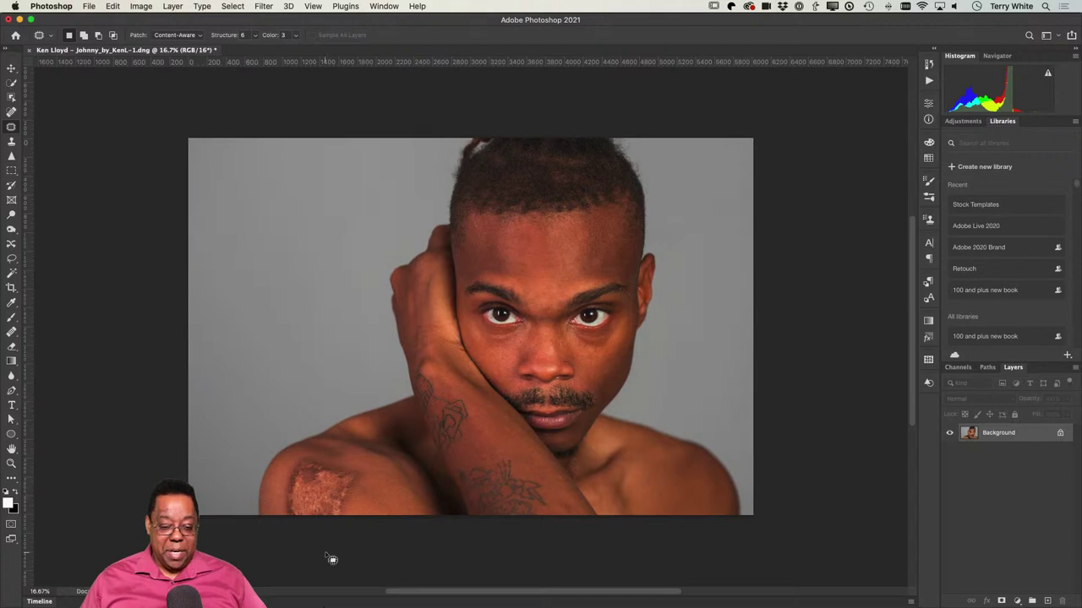
# Step: Outline the inner half of the shoulder scar with the Patch tool and replace it with neighbouring clear skin in Normal patch mode
pyautogui.press('z')
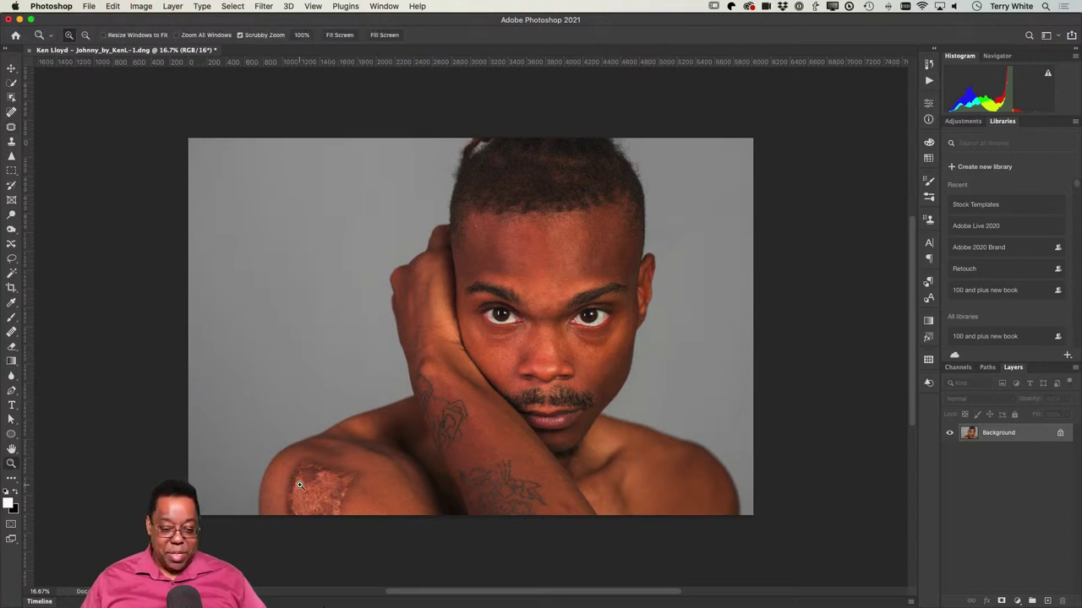
pyautogui.moveTo(299, 485); pyautogui.dragTo(460, 456)
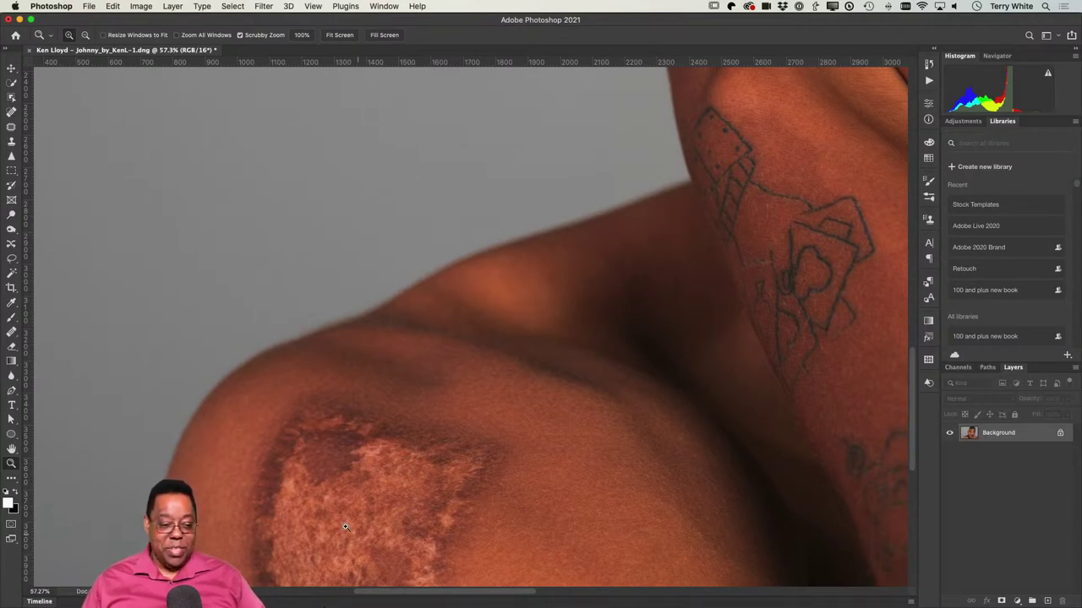
pyautogui.click(11, 128)
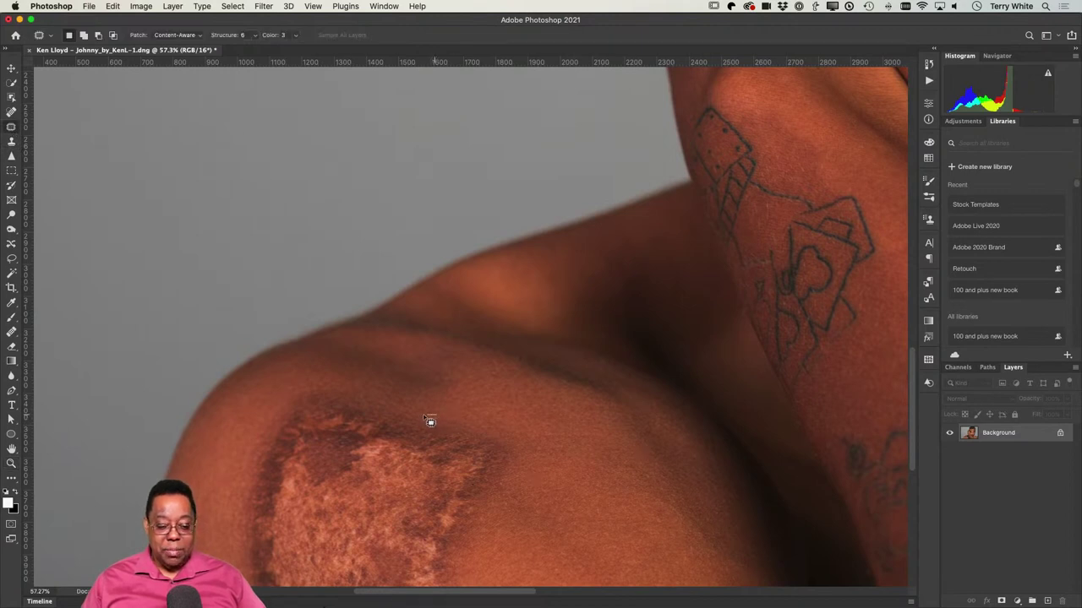
pyautogui.moveTo(430, 420)
pyautogui.mouseDown()
pyautogui.moveTo(389, 456)
pyautogui.moveTo(344, 548)
pyautogui.moveTo(340, 603)
pyautogui.mouseUp()
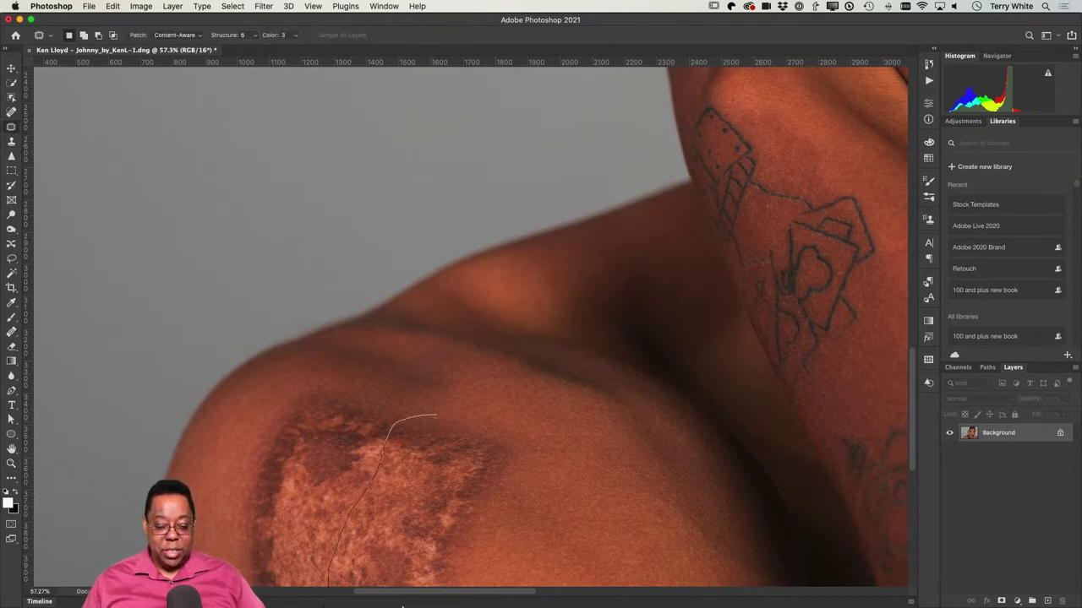
pyautogui.moveTo(473, 605); pyautogui.dragTo(486, 567)
pyautogui.moveTo(514, 517); pyautogui.dragTo(518, 446)
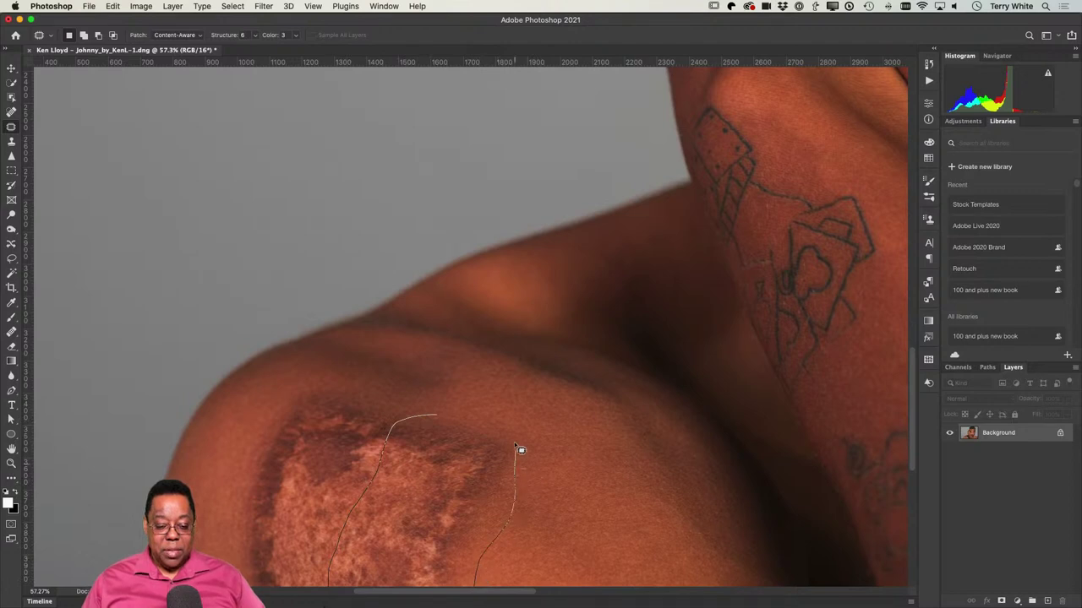
pyautogui.moveTo(474, 416); pyautogui.dragTo(437, 414)
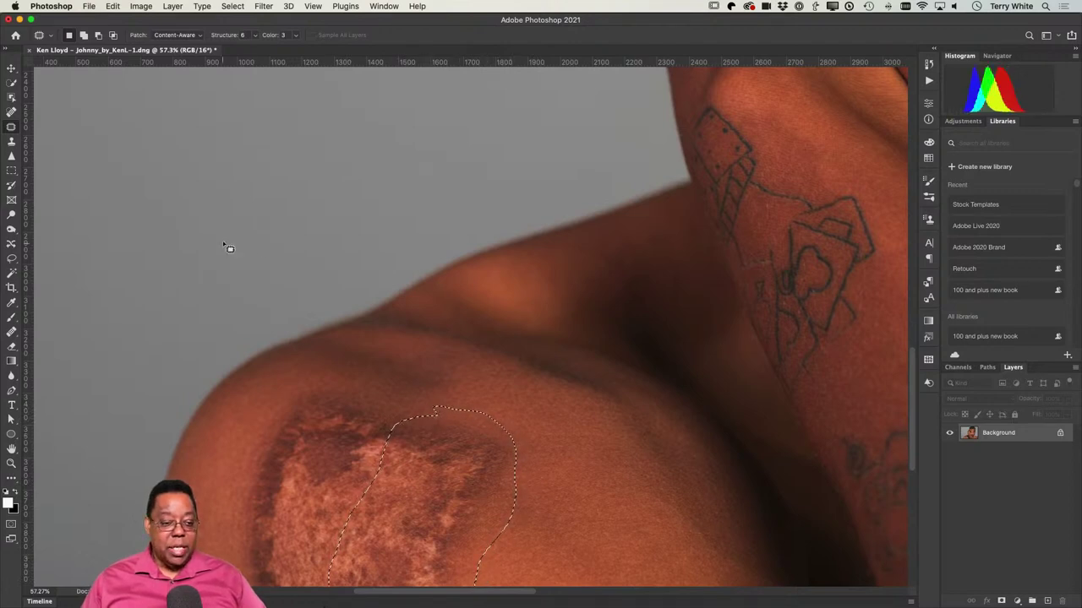
pyautogui.click(175, 34)
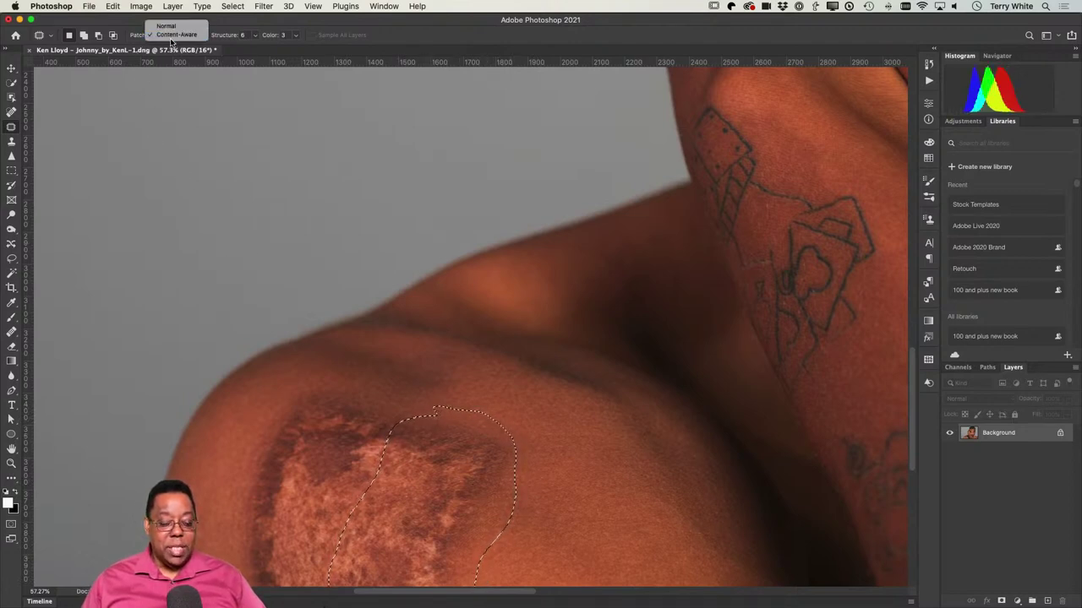
pyautogui.click(173, 26)
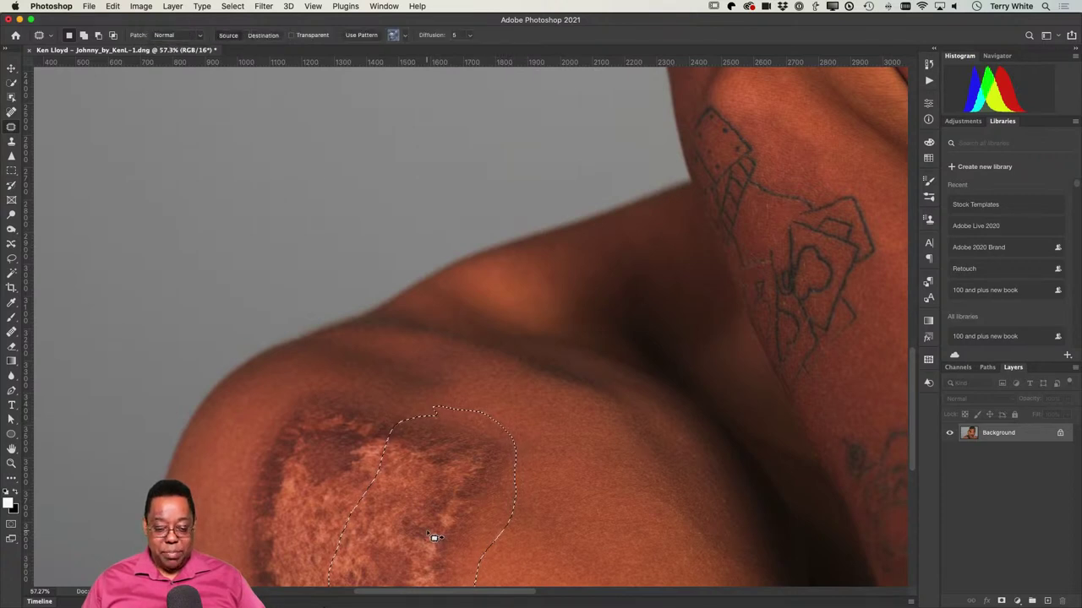
pyautogui.moveTo(427, 535); pyautogui.dragTo(542, 534)
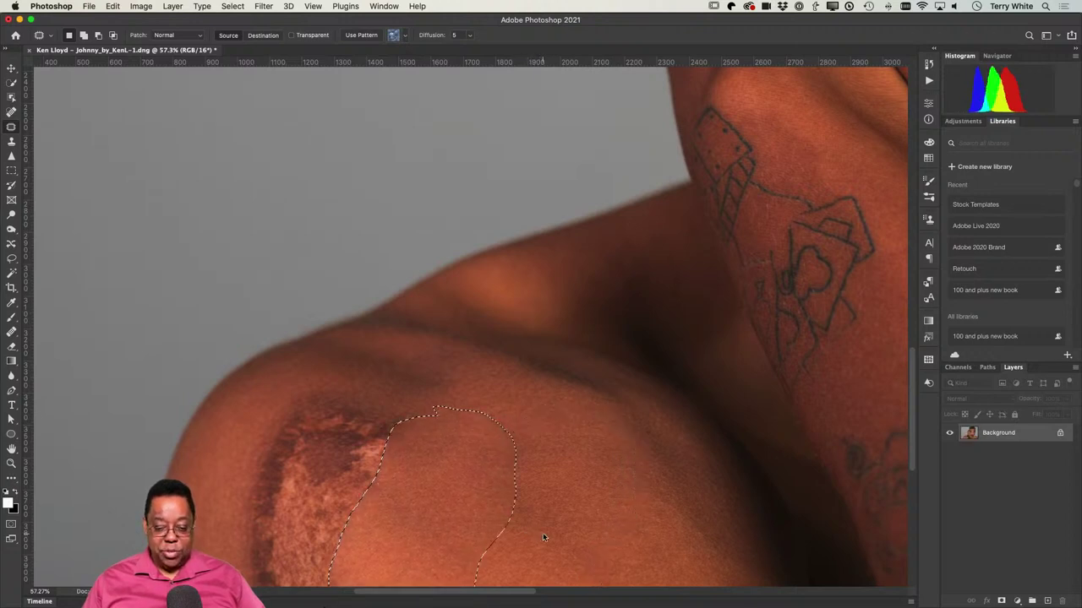
pyautogui.press('super+d')
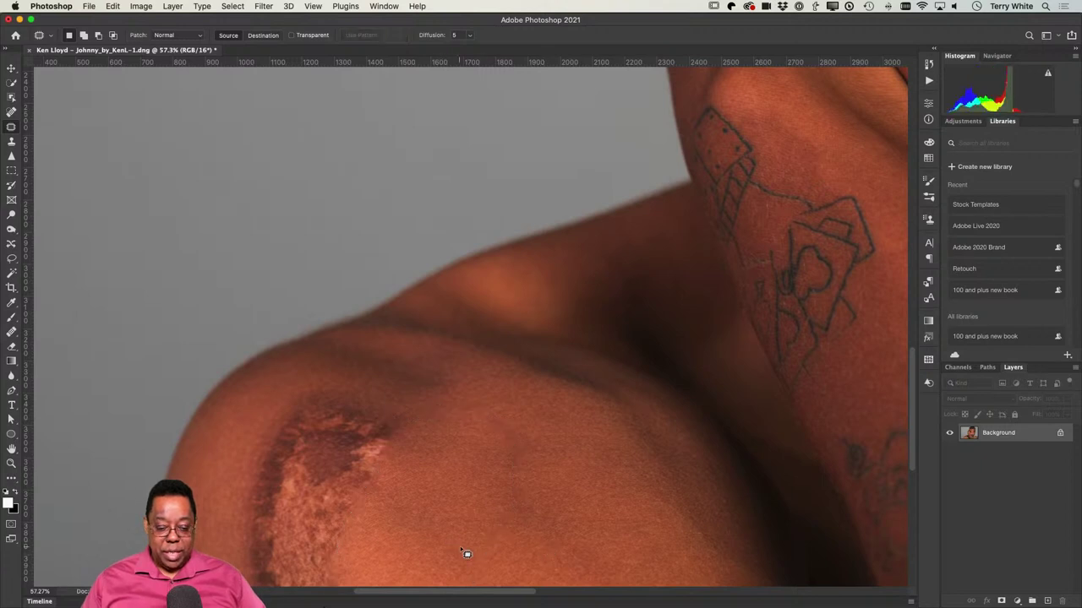
# Step: Outline the remaining outer part of the shoulder scar down to the photo's edge and patch it with clear skin from beside it
pyautogui.scroll(-5, 393, 545)
pyautogui.hscroll(-2, 394, 545)
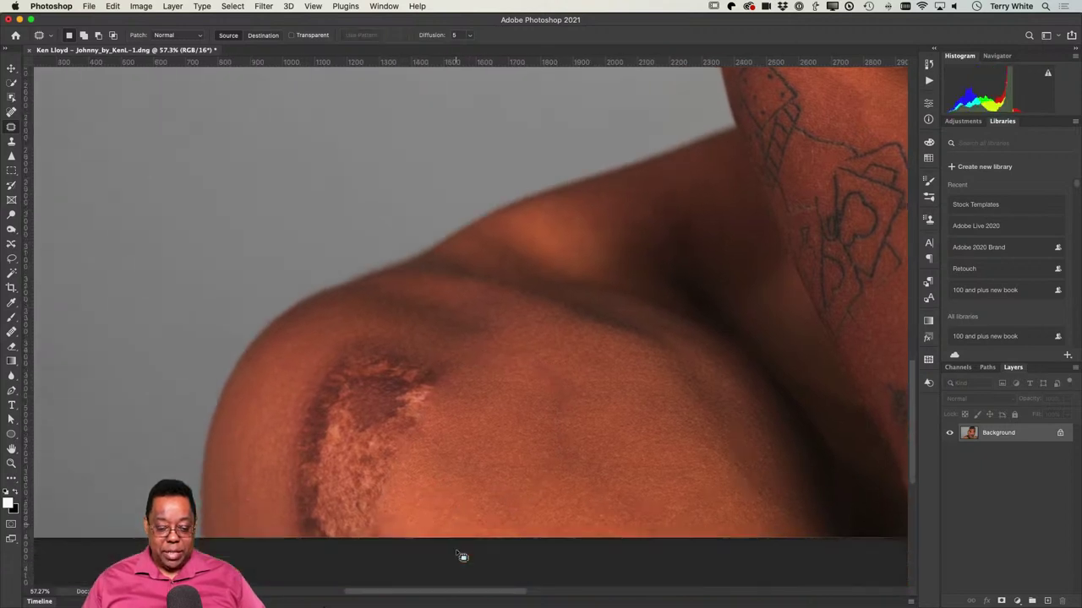
pyautogui.scroll(3, 462, 556)
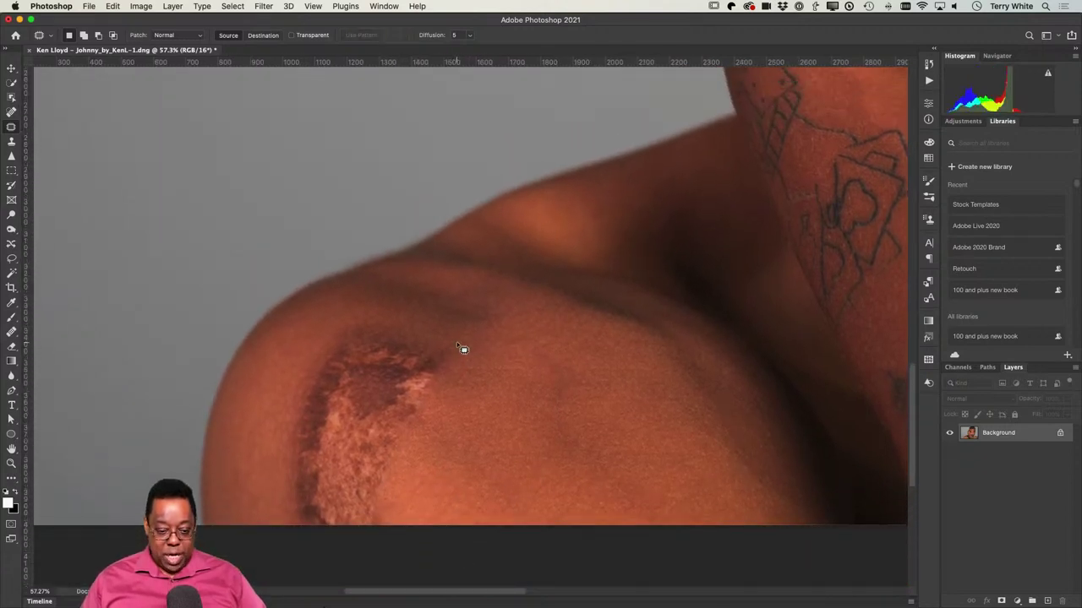
pyautogui.moveTo(454, 341)
pyautogui.mouseDown()
pyautogui.moveTo(335, 315)
pyautogui.moveTo(304, 332)
pyautogui.moveTo(290, 378)
pyautogui.mouseUp()
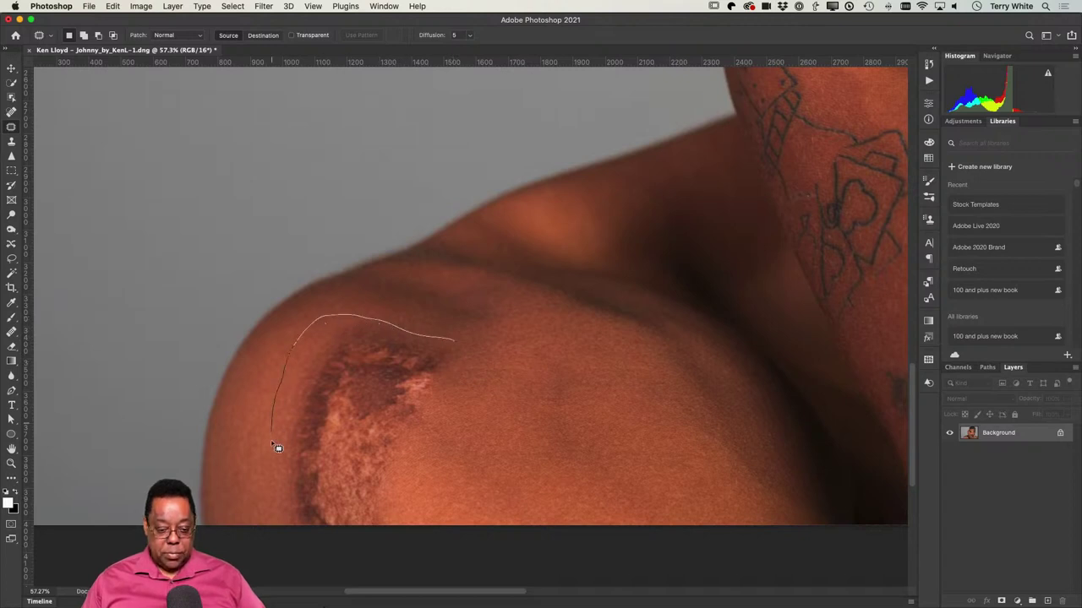
pyautogui.moveTo(315, 549)
pyautogui.mouseDown()
pyautogui.moveTo(374, 544)
pyautogui.moveTo(392, 522)
pyautogui.moveTo(457, 359)
pyautogui.mouseUp()
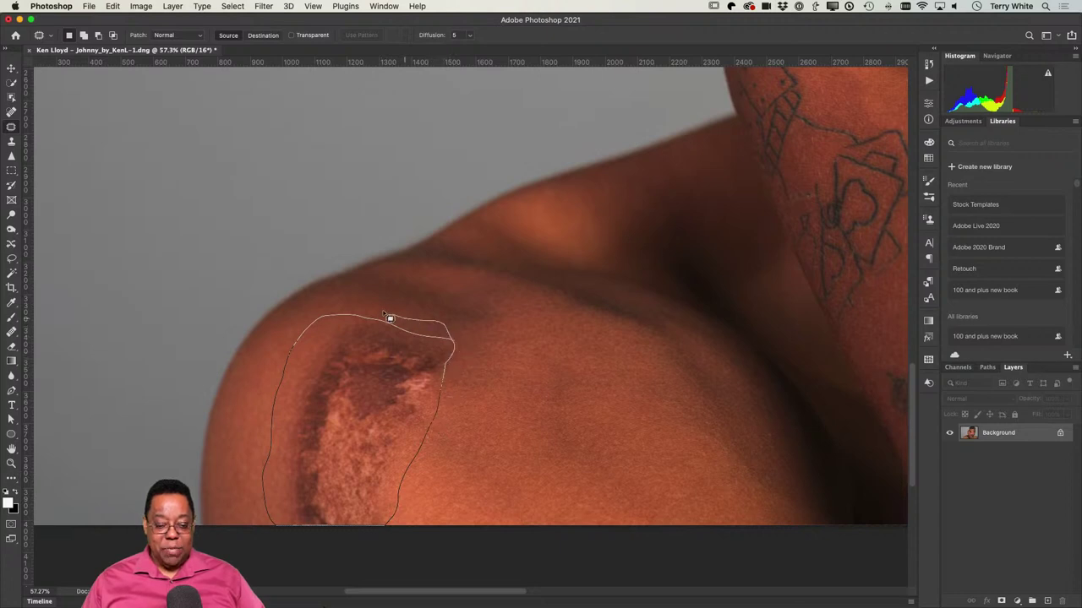
pyautogui.moveTo(390, 318); pyautogui.dragTo(342, 321)
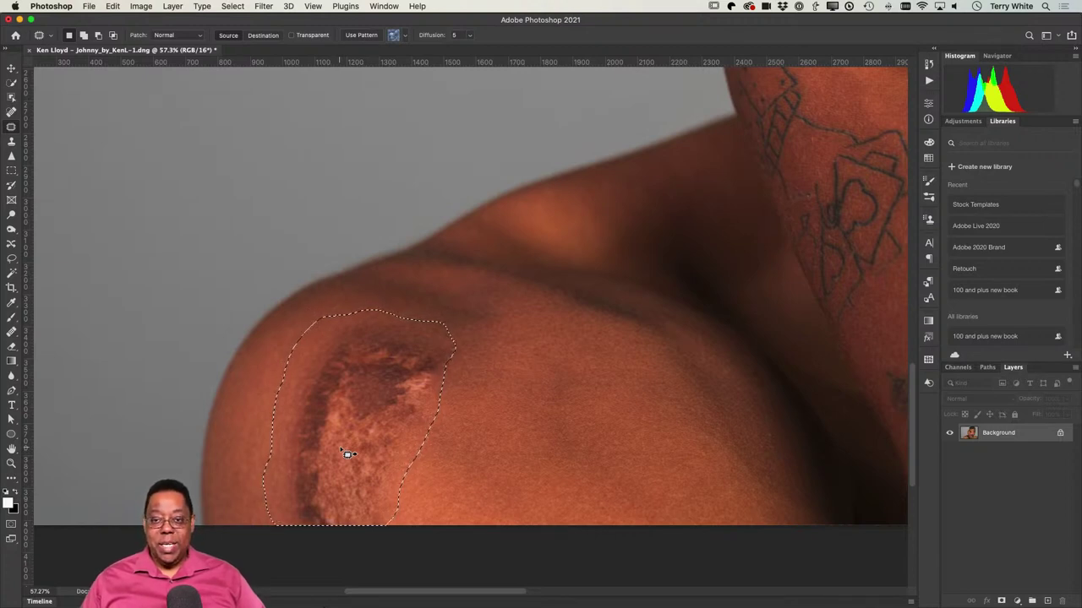
pyautogui.moveTo(346, 453); pyautogui.dragTo(519, 479)
pyautogui.press('super+d')
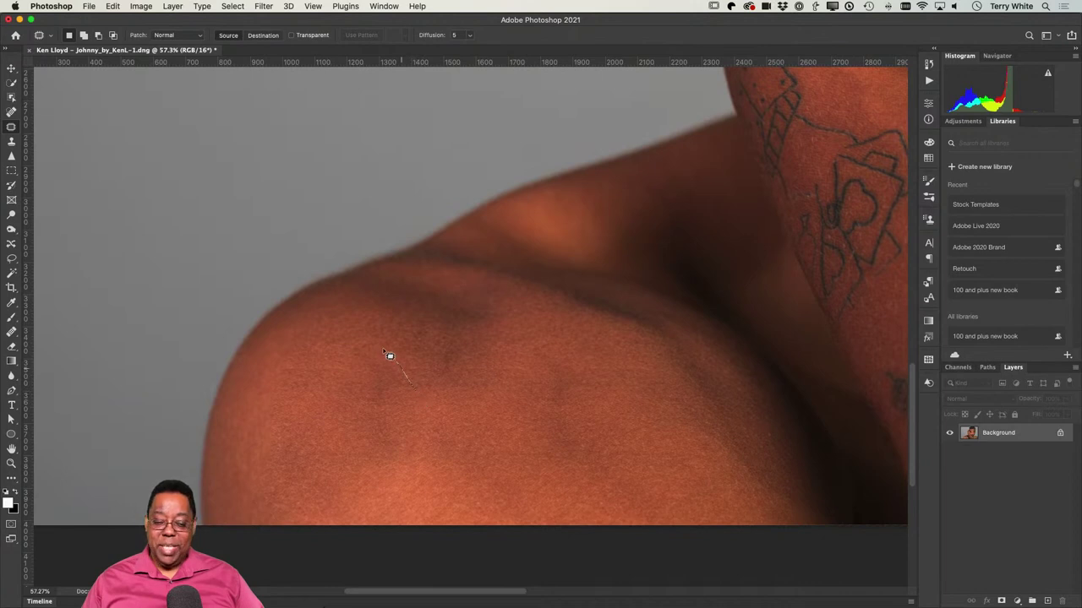
# Step: Patch the uneven dark areas left where the scar was, using smoother shoulder skin, and clear the selection after each patch
pyautogui.moveTo(422, 471); pyautogui.dragTo(416, 387)
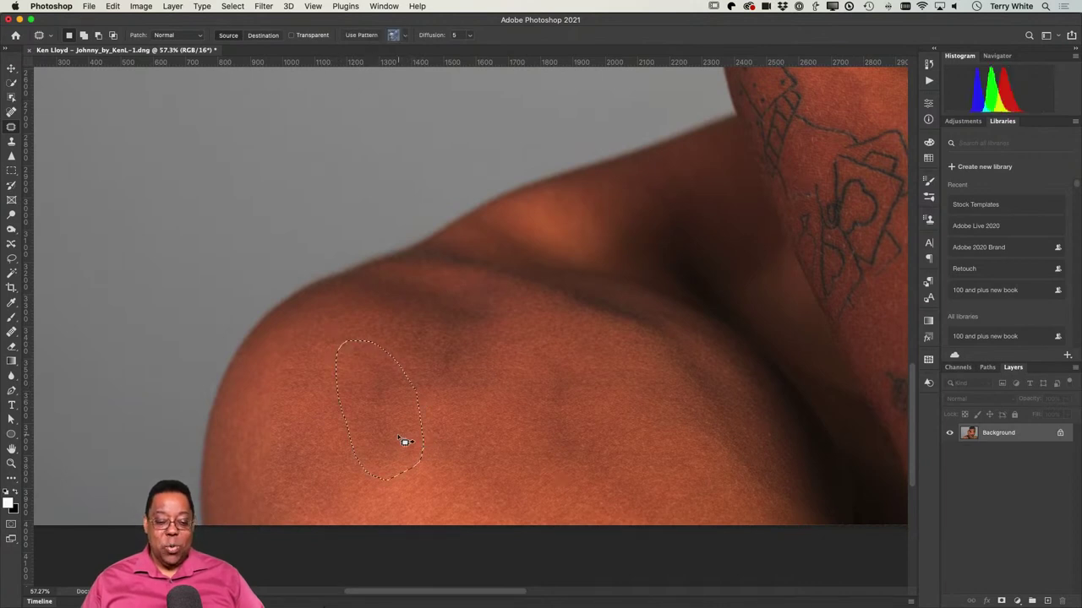
pyautogui.moveTo(390, 432); pyautogui.dragTo(504, 478)
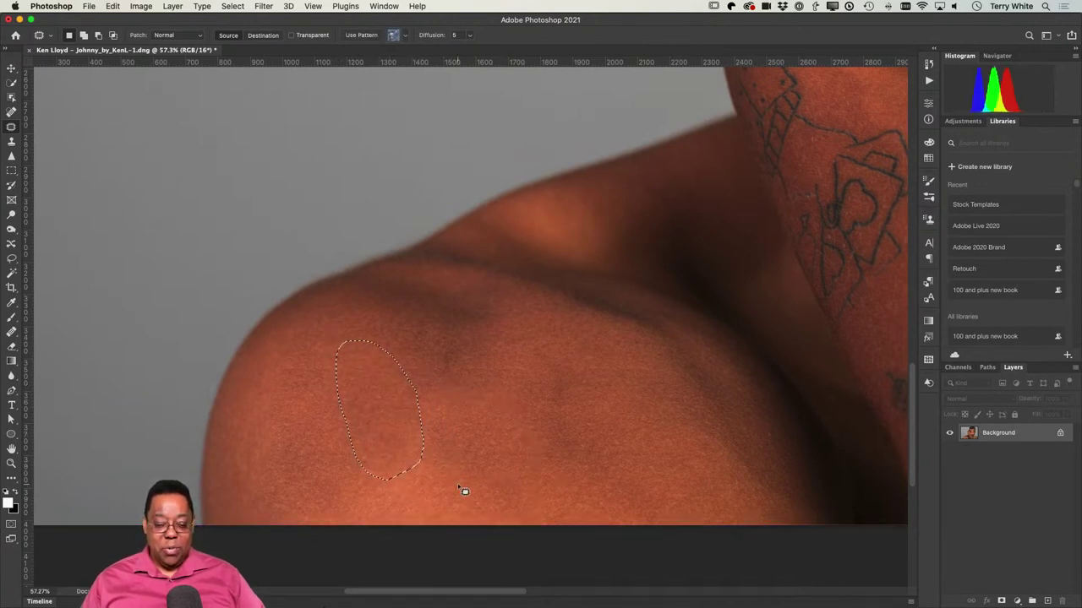
pyautogui.hotkey('ctrl', 'd')
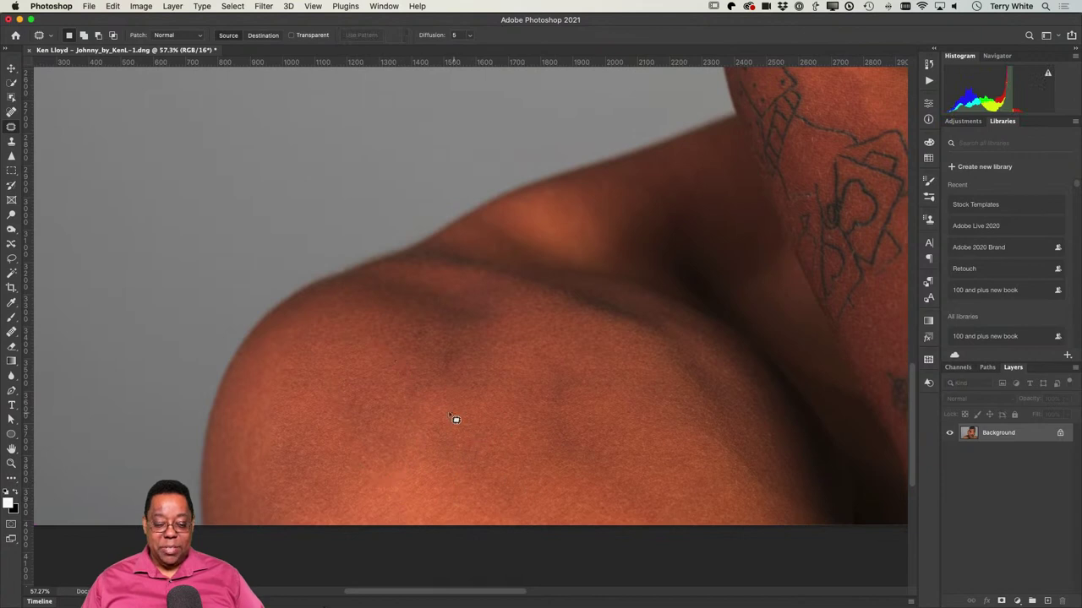
pyautogui.moveTo(430, 479)
pyautogui.mouseDown()
pyautogui.moveTo(513, 502)
pyautogui.moveTo(498, 441)
pyautogui.moveTo(515, 428)
pyautogui.mouseUp()
pyautogui.hotkey('ctrl', 'd')
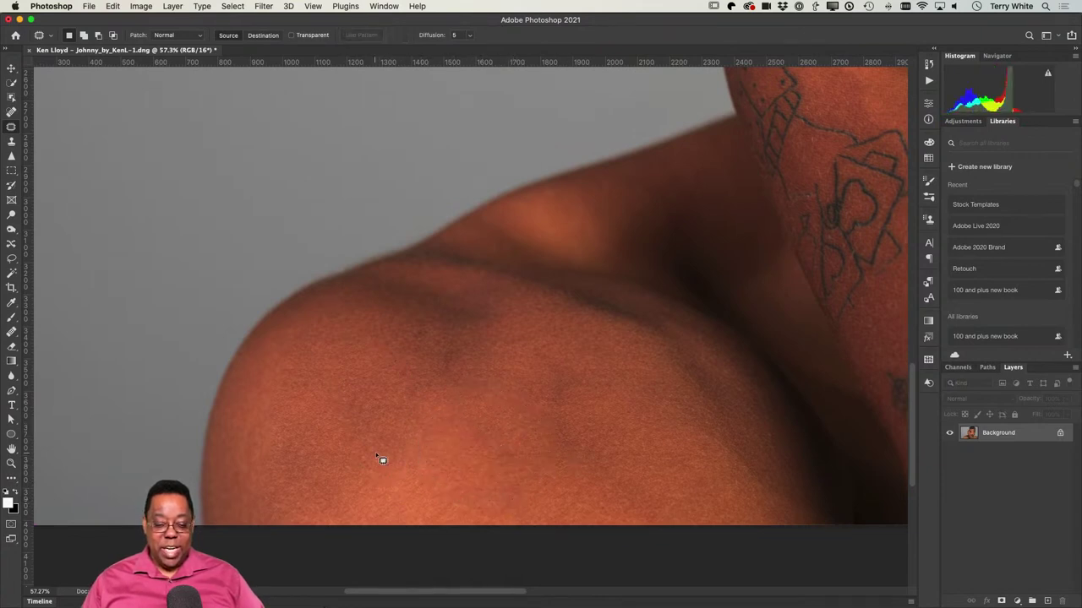
pyautogui.moveTo(341, 386)
pyautogui.mouseDown()
pyautogui.moveTo(398, 485)
pyautogui.moveTo(331, 387)
pyautogui.mouseUp()
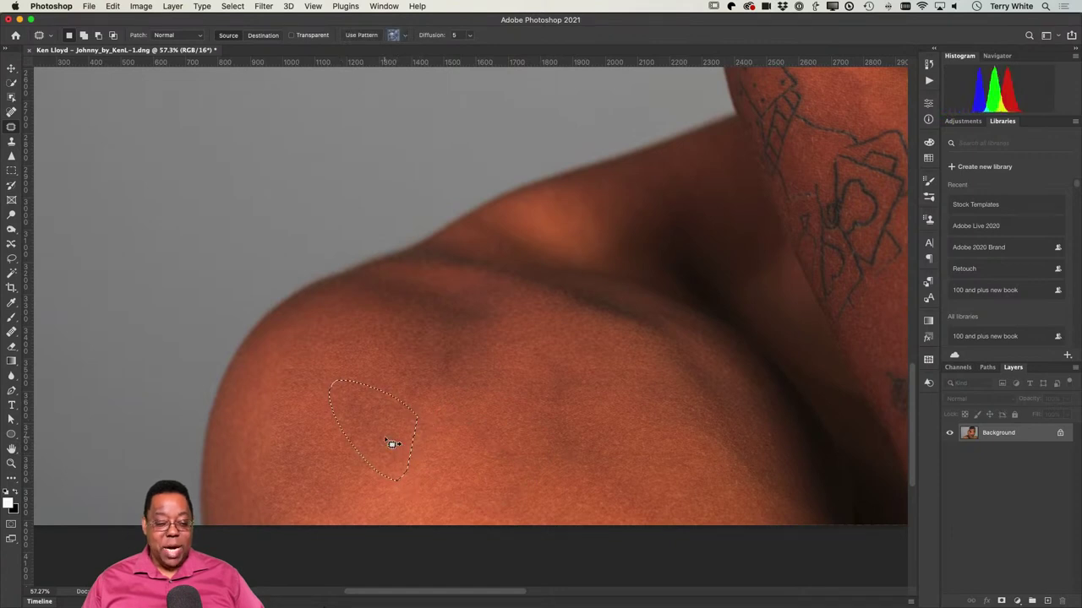
pyautogui.hotkey('ctrl', 'd')
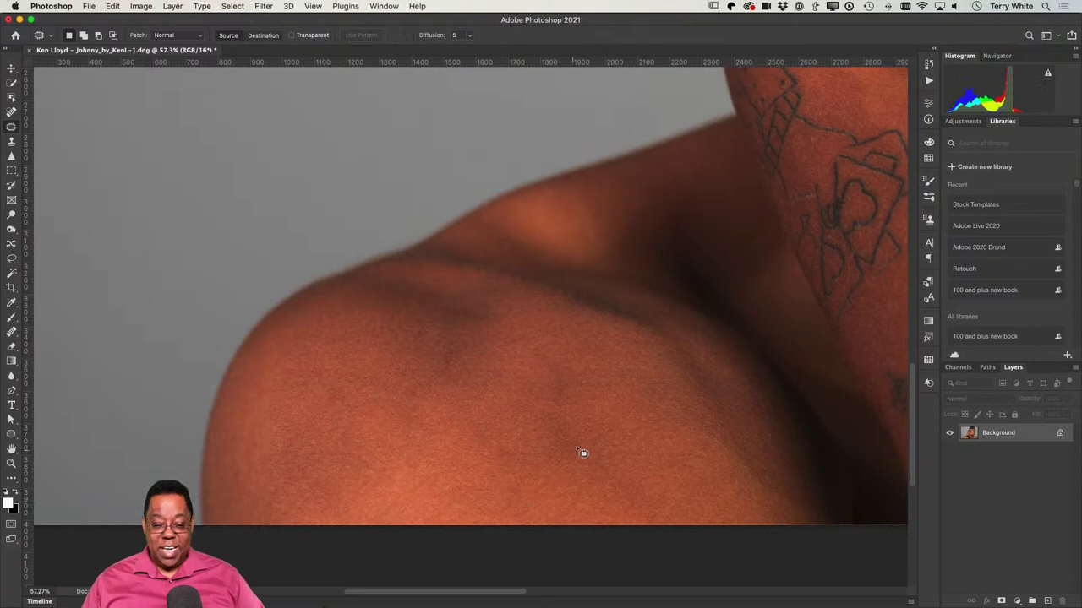
# Step: Patch the narrow dark streak in the middle of the shoulder with smoother skin, fit the whole portrait in view and deselect
pyautogui.moveTo(559, 356)
pyautogui.mouseDown()
pyautogui.moveTo(528, 366)
pyautogui.moveTo(545, 432)
pyautogui.mouseUp()
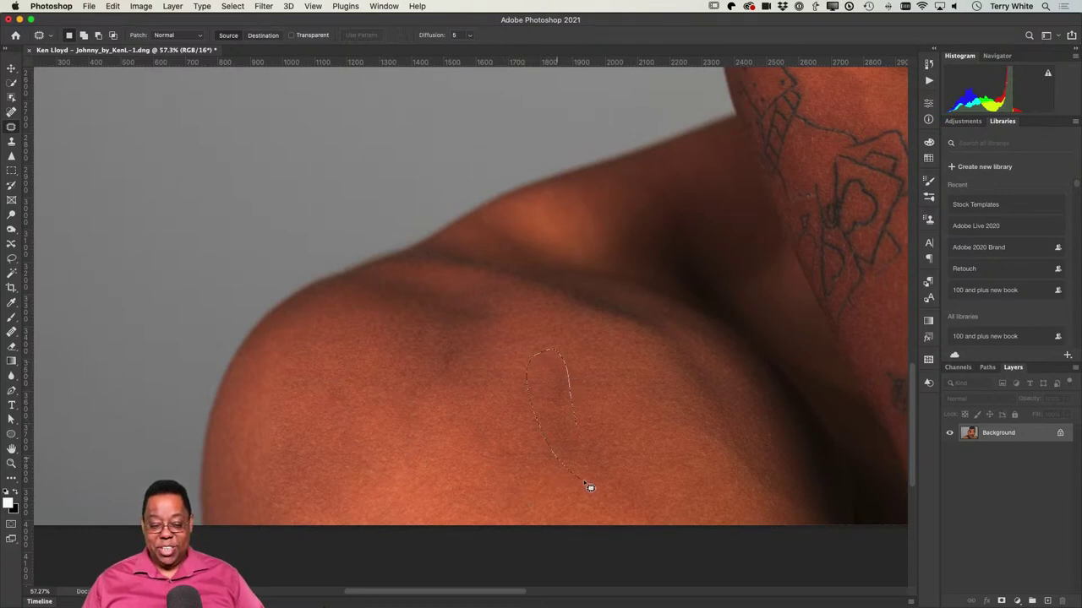
pyautogui.moveTo(590, 488); pyautogui.dragTo(602, 461)
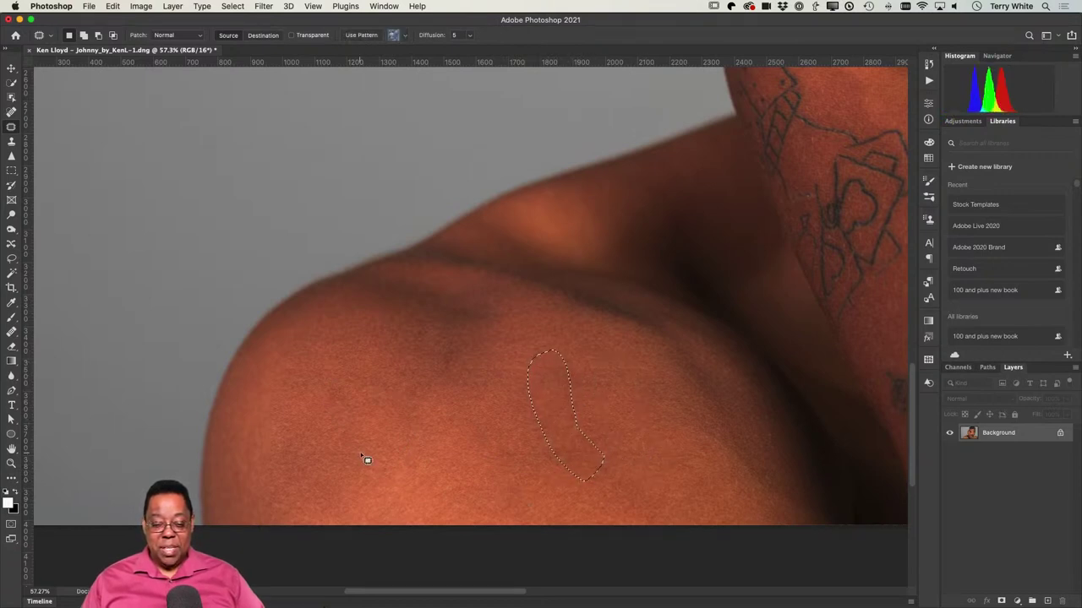
pyautogui.press('super+0')
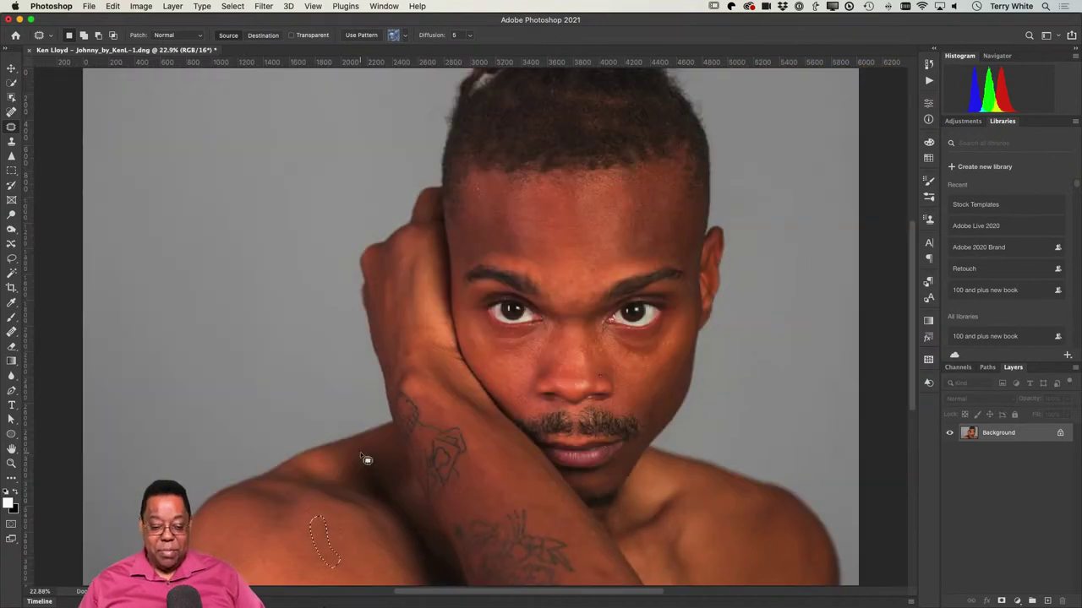
pyautogui.press('super+d')
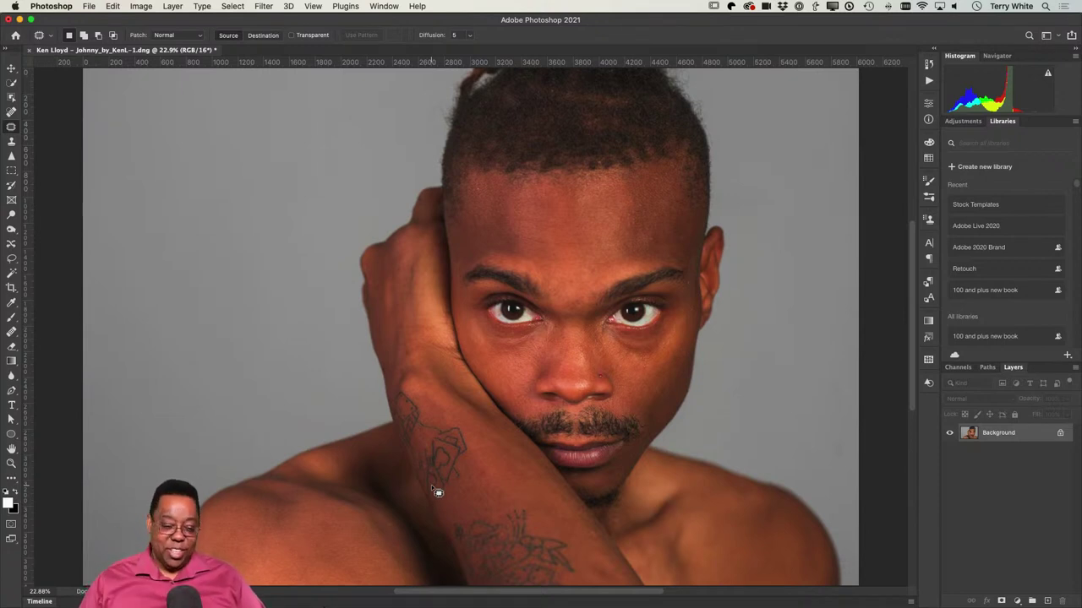
# Step: Patch the red veins in the white of the eye farther from the hand with cleaner white from the same eye, deselecting after each patch
pyautogui.press('z')
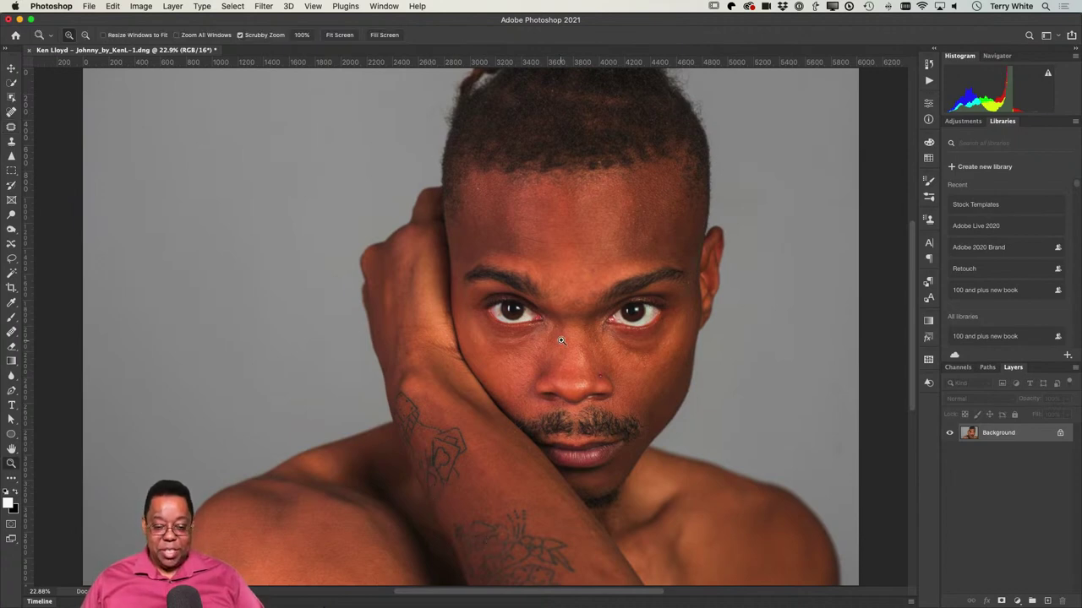
pyautogui.moveTo(561, 341); pyautogui.dragTo(611, 394)
pyautogui.moveTo(755, 341); pyautogui.dragTo(596, 372)
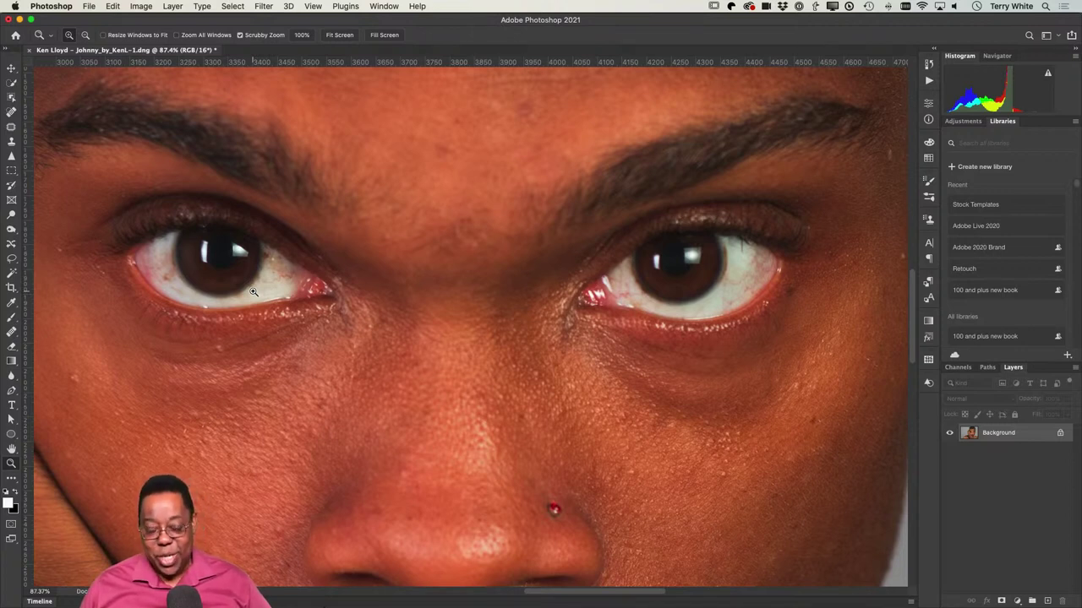
pyautogui.scroll(-2, 752, 283)
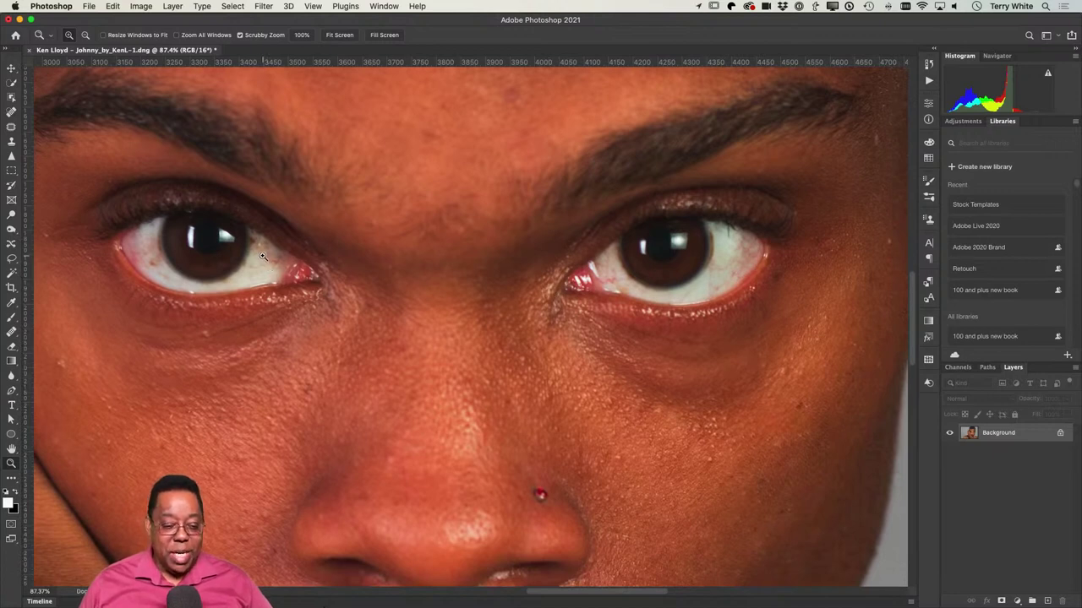
pyautogui.hscroll(2, 199, 278)
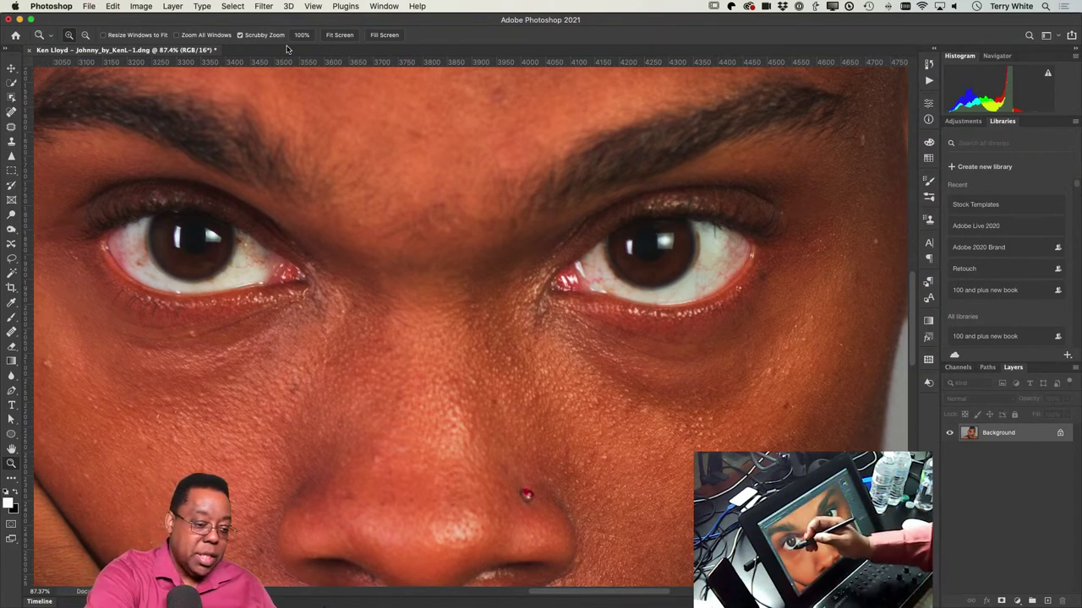
pyautogui.click(12, 127)
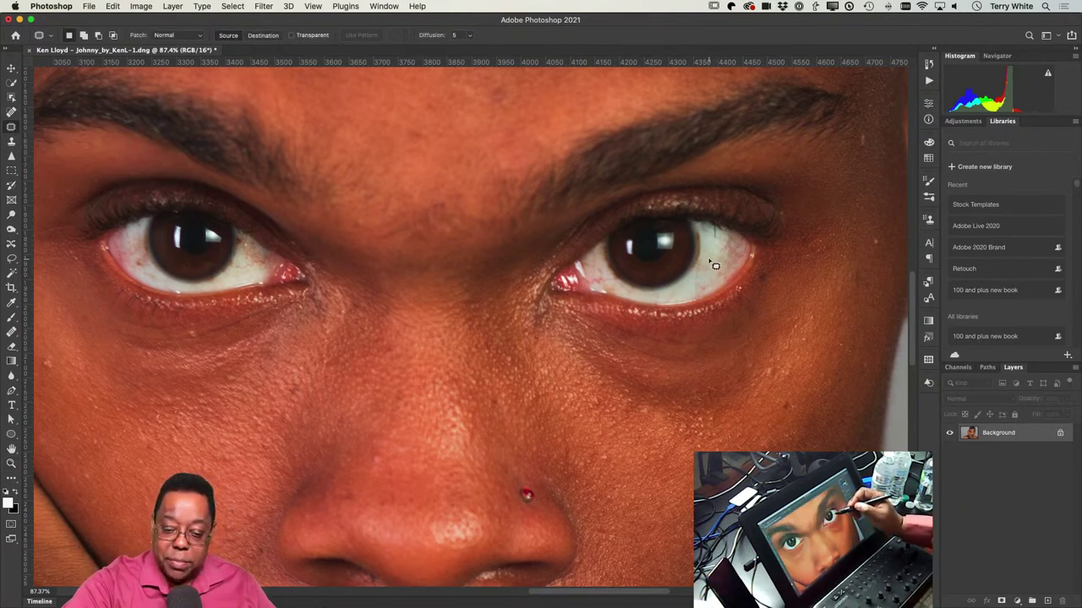
pyautogui.moveTo(708, 264)
pyautogui.mouseDown()
pyautogui.moveTo(698, 282)
pyautogui.moveTo(714, 284)
pyautogui.moveTo(708, 258)
pyautogui.moveTo(710, 278)
pyautogui.moveTo(688, 285)
pyautogui.moveTo(702, 290)
pyautogui.moveTo(742, 247)
pyautogui.moveTo(725, 238)
pyautogui.moveTo(715, 279)
pyautogui.mouseUp()
pyautogui.press('super+d')
pyautogui.press('super+d')
pyautogui.press('super+d')
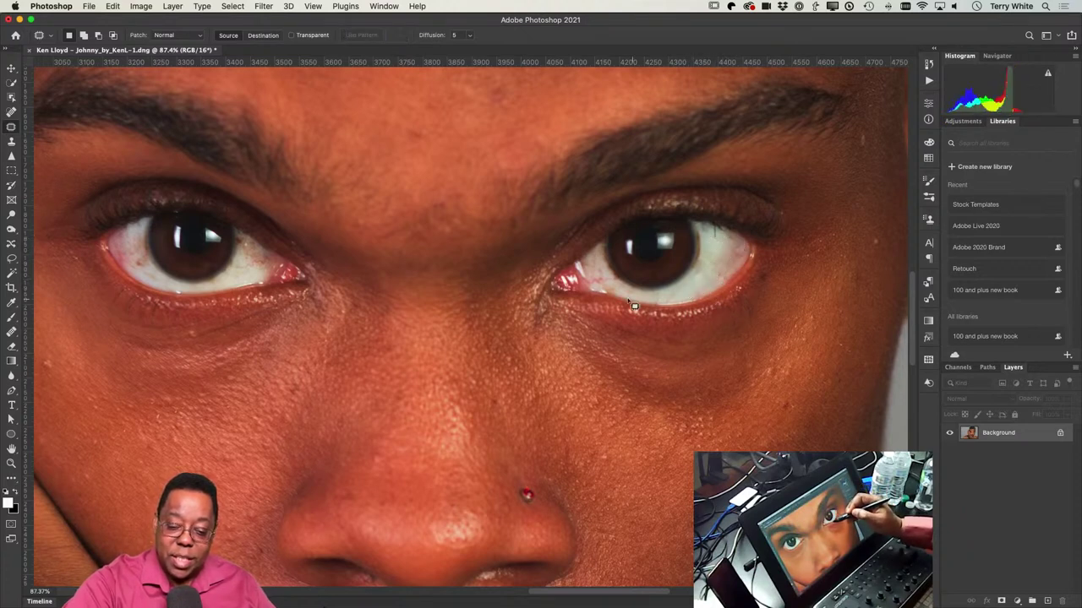
pyautogui.moveTo(620, 287)
pyautogui.mouseDown()
pyautogui.moveTo(595, 276)
pyautogui.moveTo(607, 290)
pyautogui.moveTo(724, 243)
pyautogui.mouseUp()
pyautogui.press('super+d')
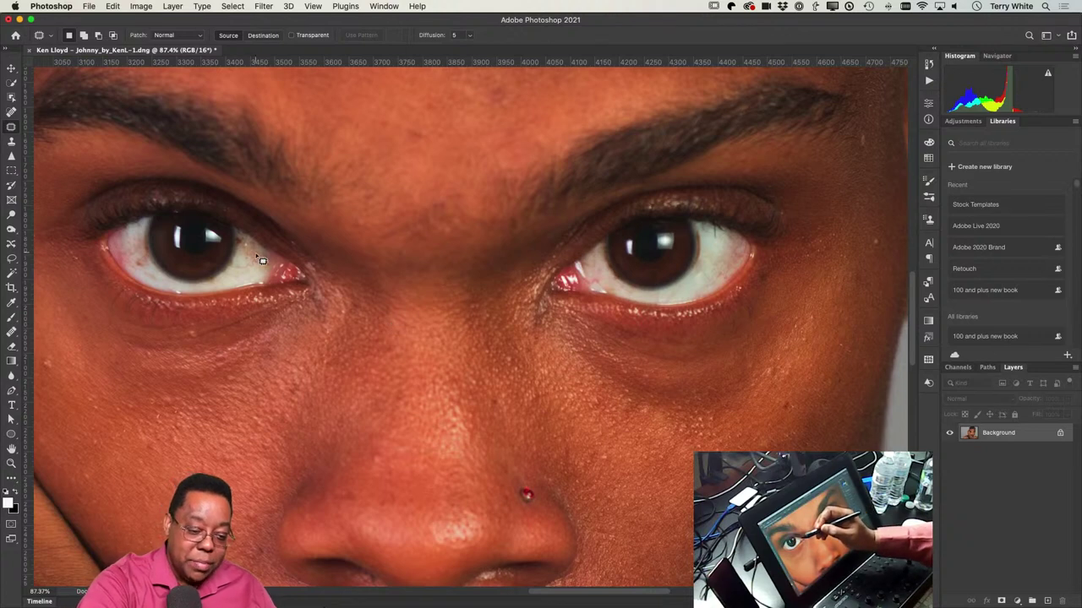
# Step: Patch the blemishes in the inner white of the eye nearest the hand with cleaner eye white and clear the selection
pyautogui.moveTo(265, 257)
pyautogui.mouseDown()
pyautogui.moveTo(237, 267)
pyautogui.moveTo(243, 280)
pyautogui.moveTo(262, 274)
pyautogui.moveTo(255, 258)
pyautogui.mouseUp()
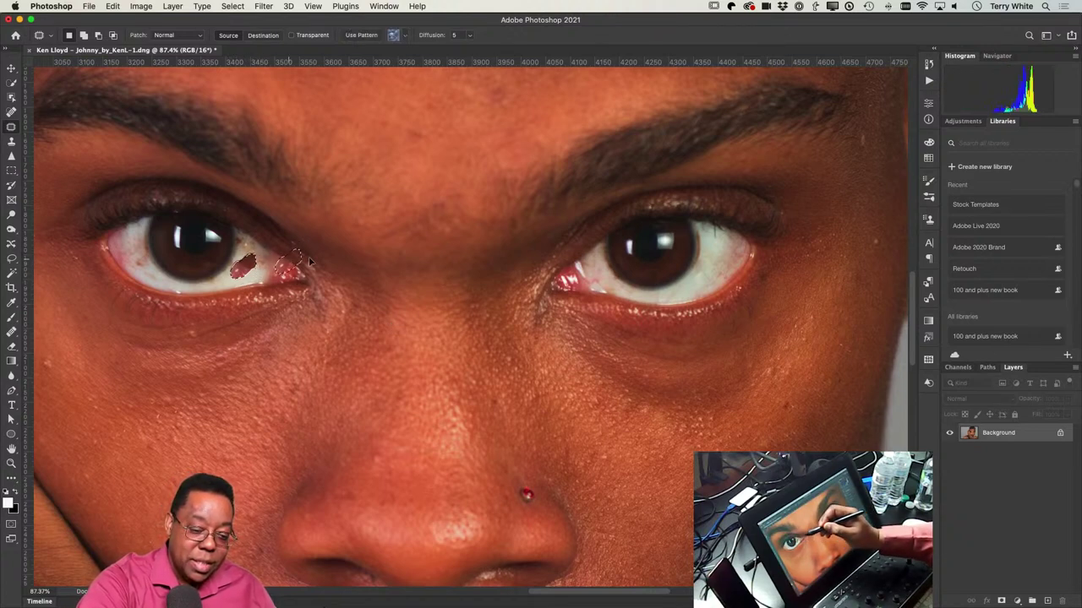
pyautogui.moveTo(693, 279); pyautogui.dragTo(709, 279)
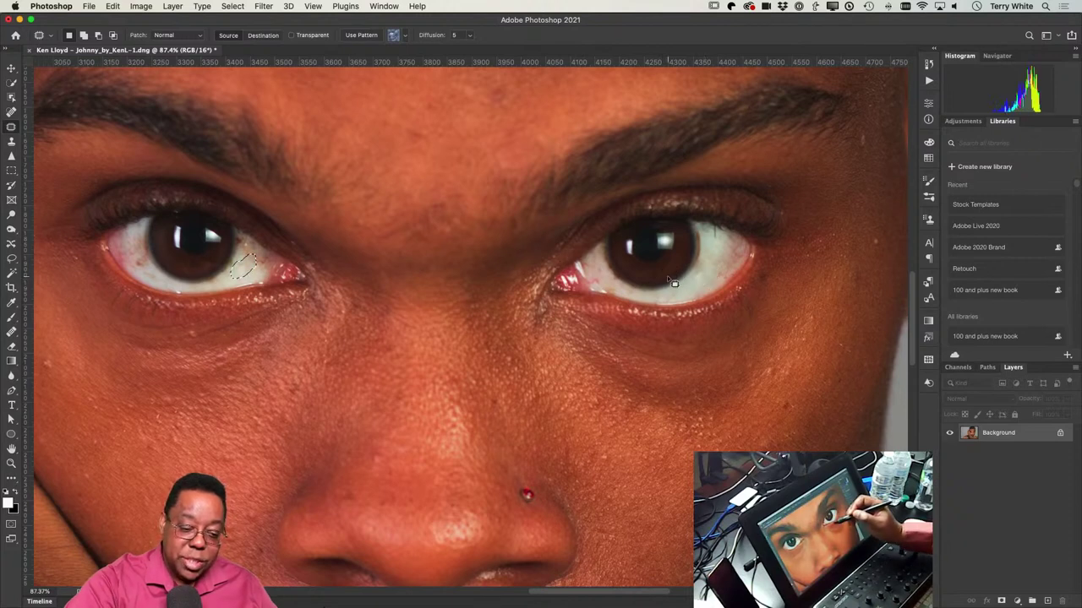
pyautogui.press('super+d')
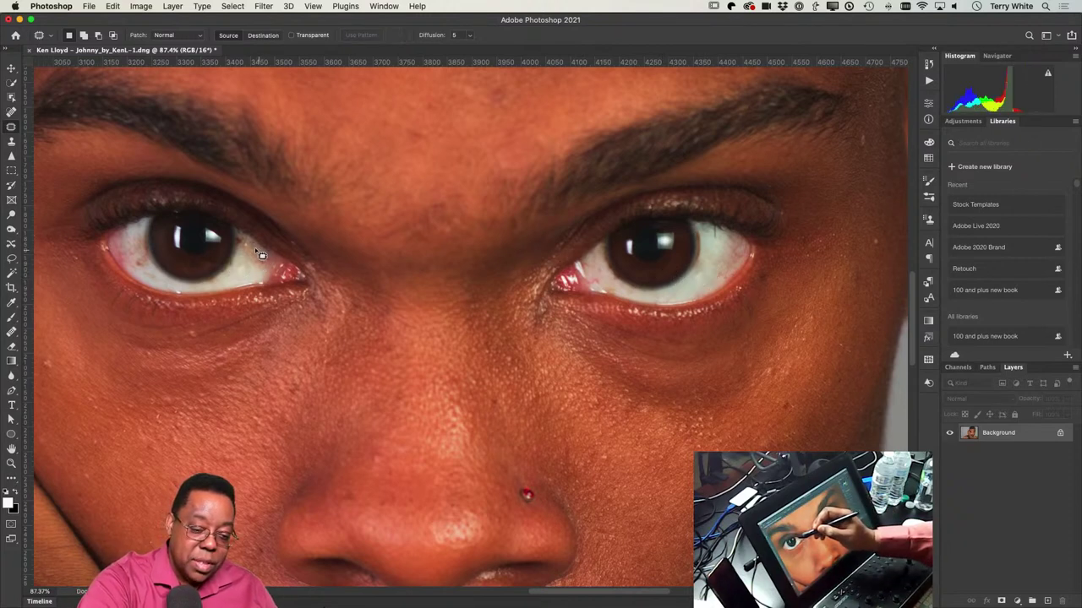
pyautogui.moveTo(262, 256)
pyautogui.mouseDown()
pyautogui.moveTo(241, 255)
pyautogui.moveTo(253, 273)
pyautogui.moveTo(263, 265)
pyautogui.moveTo(254, 277)
pyautogui.moveTo(245, 235)
pyautogui.moveTo(240, 270)
pyautogui.moveTo(257, 287)
pyautogui.mouseUp()
pyautogui.press('super+d')
pyautogui.press('super+d')
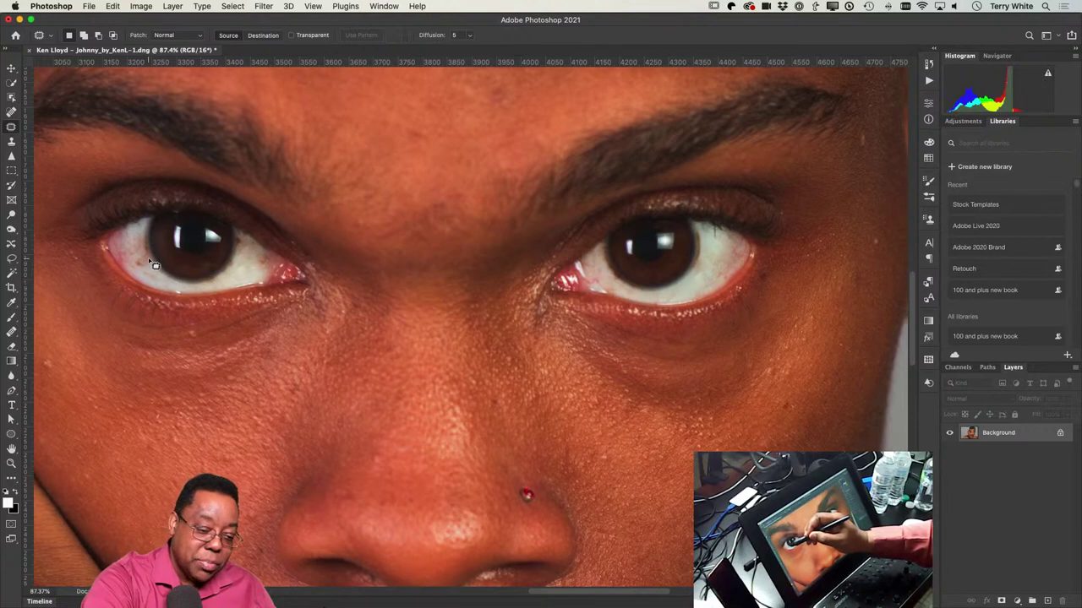
# Step: Patch the veins and spots in the outer white of the eye nearest the hand using the clean white on its inner side
pyautogui.moveTo(137, 269)
pyautogui.mouseDown()
pyautogui.moveTo(135, 260)
pyautogui.moveTo(256, 280)
pyautogui.moveTo(246, 275)
pyautogui.mouseUp()
pyautogui.press('super+d')
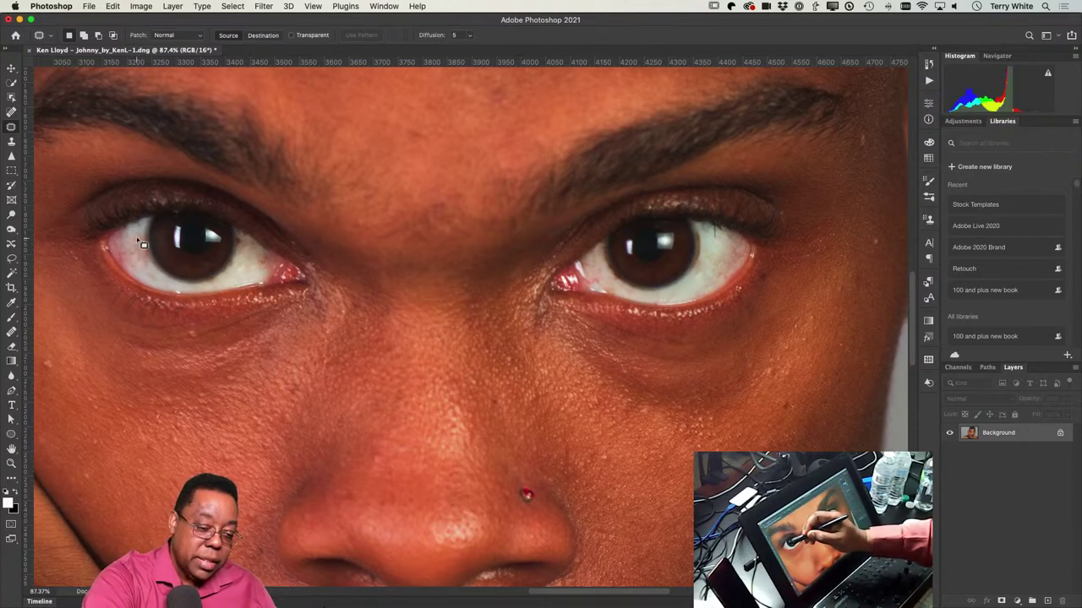
pyautogui.moveTo(134, 240)
pyautogui.mouseDown()
pyautogui.moveTo(144, 277)
pyautogui.moveTo(135, 242)
pyautogui.moveTo(261, 278)
pyautogui.moveTo(250, 281)
pyautogui.mouseUp()
pyautogui.press('super+d')
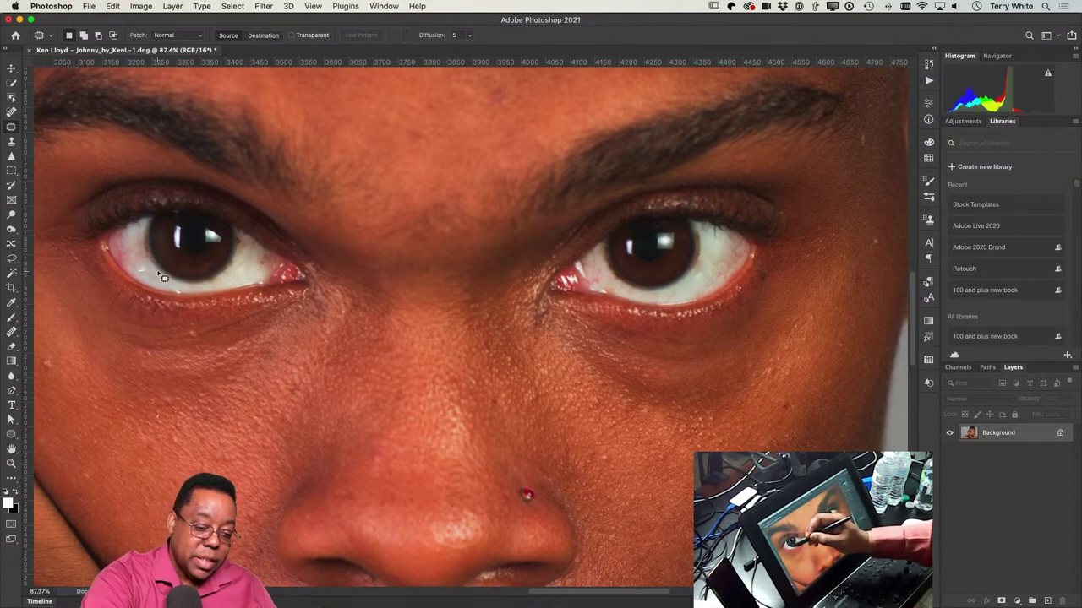
pyautogui.moveTo(157, 268)
pyautogui.mouseDown()
pyautogui.moveTo(144, 277)
pyautogui.moveTo(156, 267)
pyautogui.mouseUp()
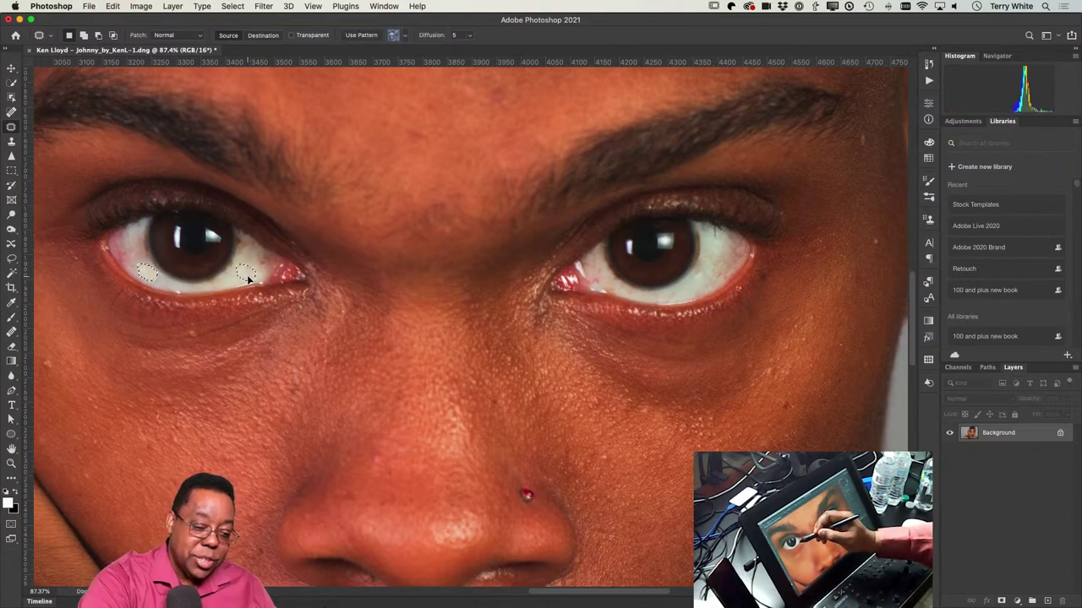
pyautogui.press('super+d')
# Step: Patch the remaining spots along the lower edge and beside the iris of the eye nearest the hand, and fit the whole portrait in view
pyautogui.moveTo(251, 281)
pyautogui.mouseDown()
pyautogui.moveTo(240, 237)
pyautogui.moveTo(249, 282)
pyautogui.moveTo(265, 268)
pyautogui.moveTo(256, 292)
pyautogui.mouseUp()
pyautogui.press('super+d')
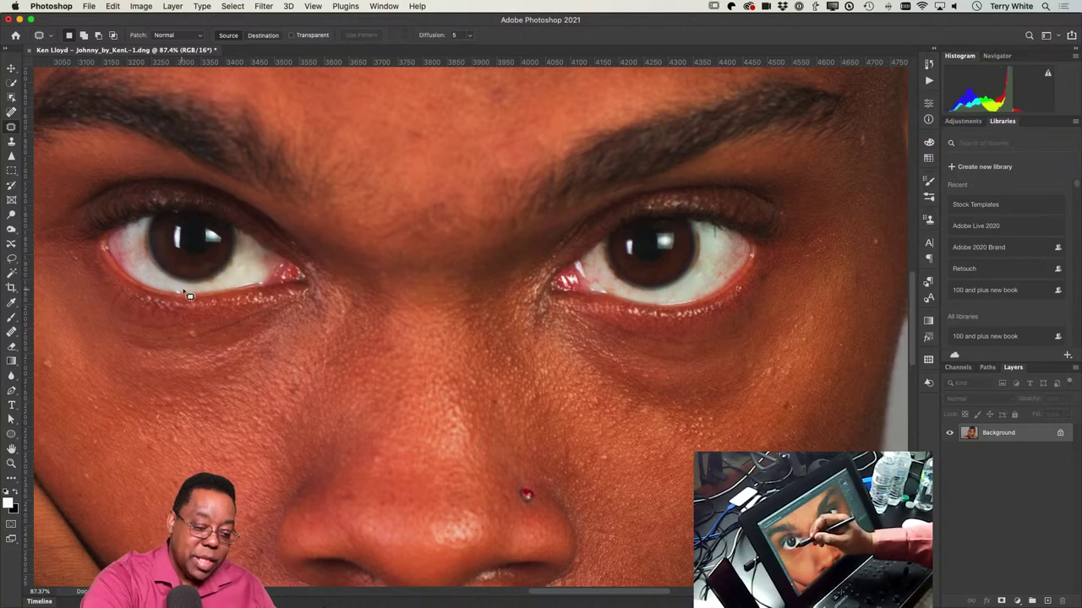
pyautogui.moveTo(190, 294)
pyautogui.mouseDown()
pyautogui.moveTo(177, 291)
pyautogui.moveTo(212, 291)
pyautogui.mouseUp()
pyautogui.press('super+d')
pyautogui.moveTo(146, 247)
pyautogui.mouseDown()
pyautogui.moveTo(132, 236)
pyautogui.moveTo(135, 269)
pyautogui.moveTo(149, 254)
pyautogui.moveTo(245, 269)
pyautogui.mouseUp()
pyautogui.press('super+d')
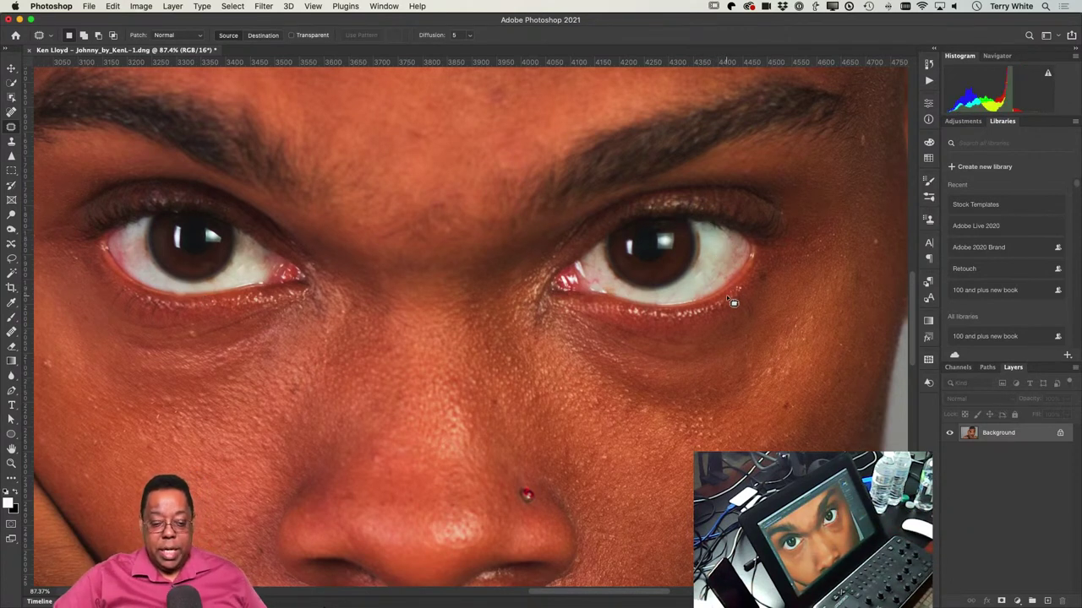
pyautogui.press('super+minus')
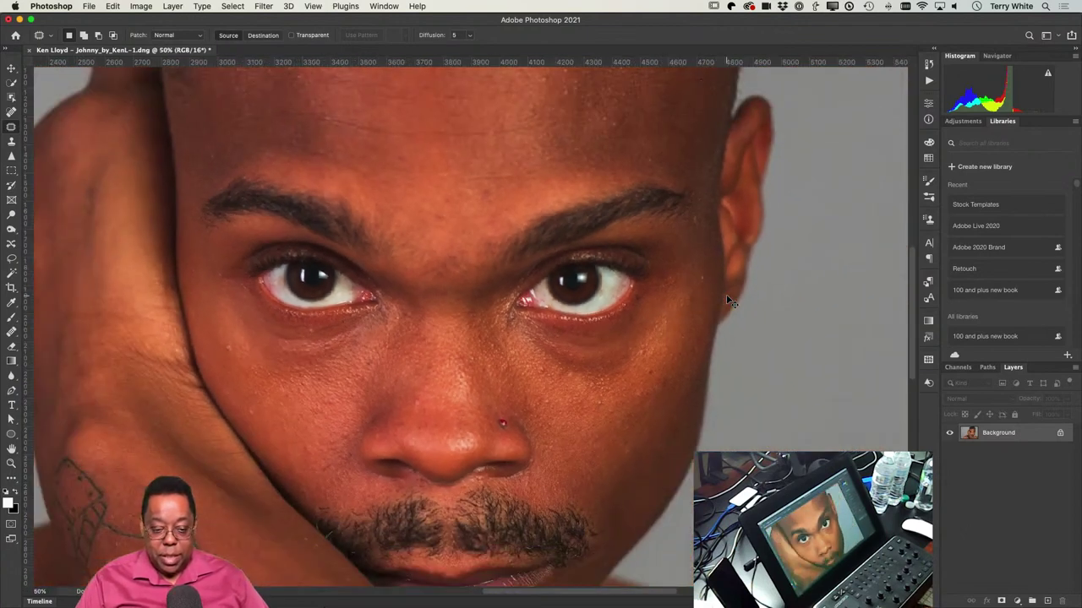
pyautogui.press('super+0')
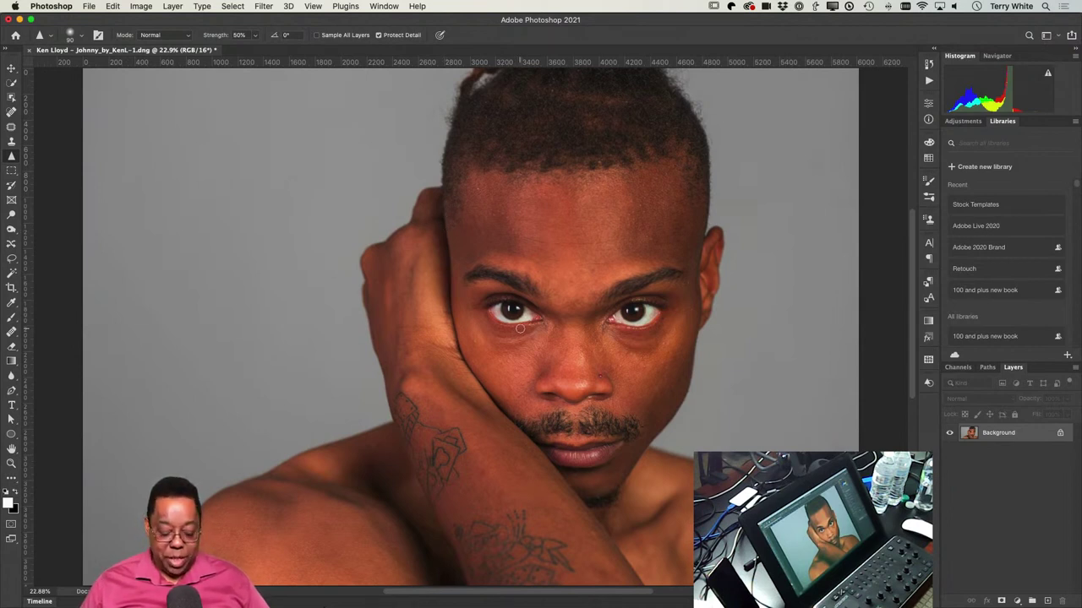
# Step: Duplicate the Background layer and brush over both eyes on the copy with the Sharpen tool at 50% strength and Protect Detail on
pyautogui.scroll(4, 530, 331)
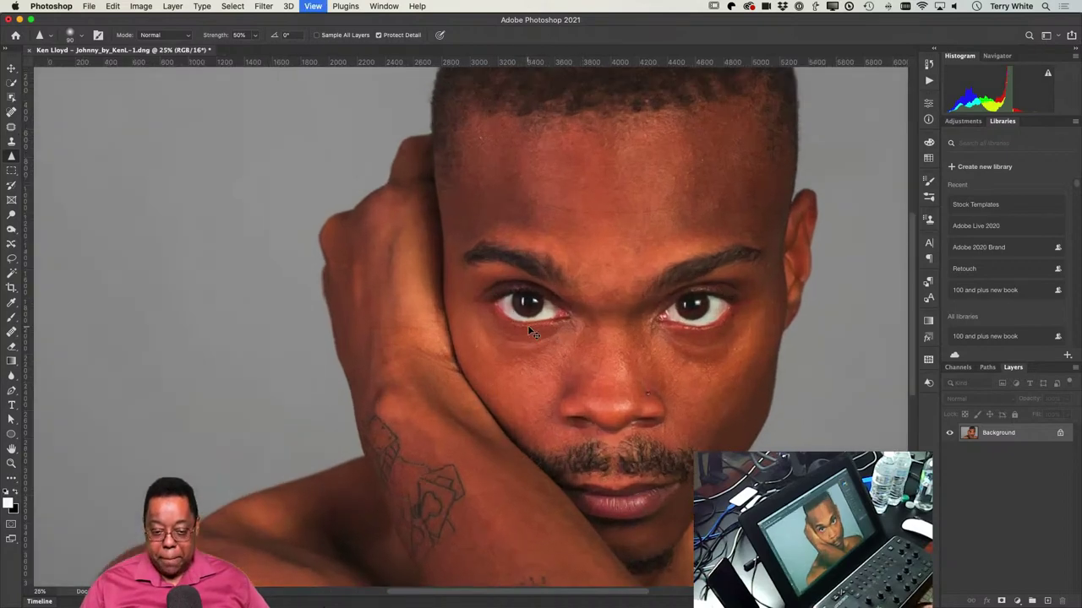
pyautogui.moveTo(628, 330); pyautogui.dragTo(410, 344)
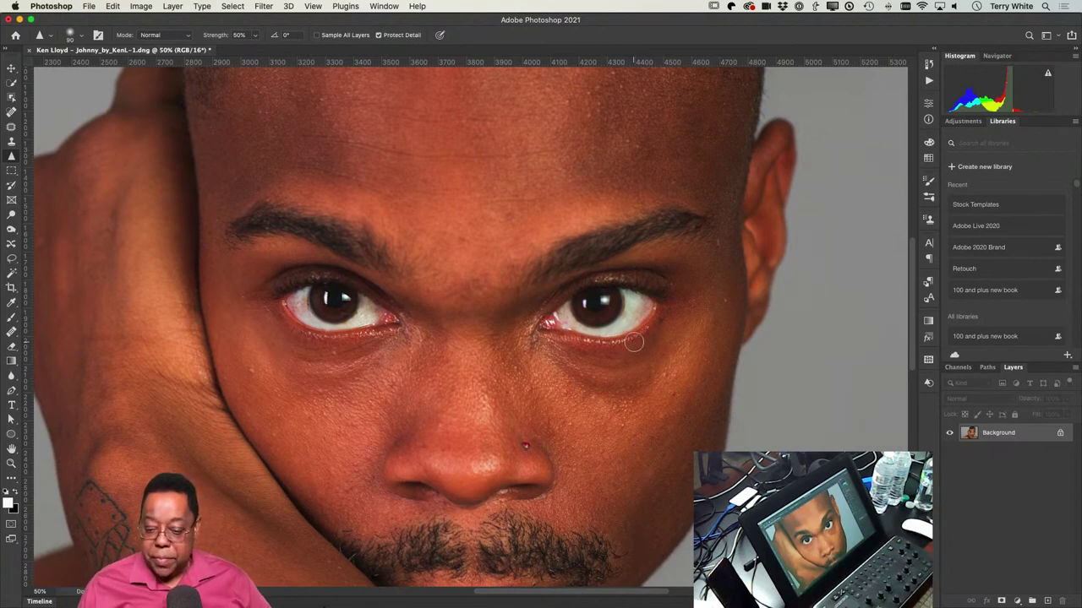
pyautogui.moveTo(1028, 434); pyautogui.dragTo(1047, 601)
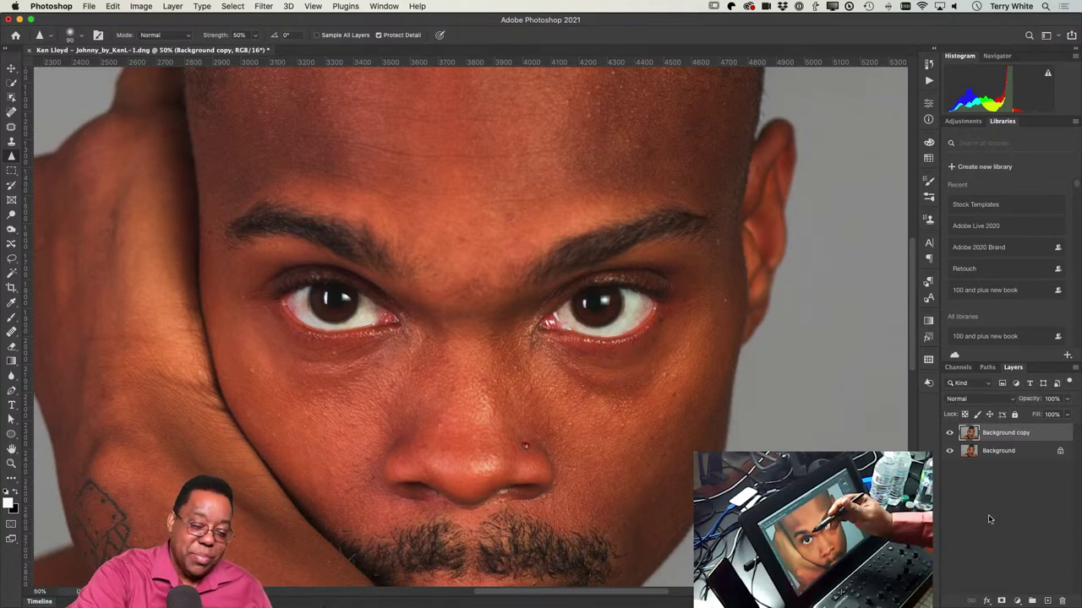
pyautogui.moveTo(335, 318)
pyautogui.mouseDown()
pyautogui.moveTo(313, 295)
pyautogui.moveTo(285, 293)
pyautogui.moveTo(337, 290)
pyautogui.moveTo(386, 319)
pyautogui.moveTo(323, 336)
pyautogui.moveTo(312, 289)
pyautogui.moveTo(290, 295)
pyautogui.moveTo(358, 303)
pyautogui.mouseUp()
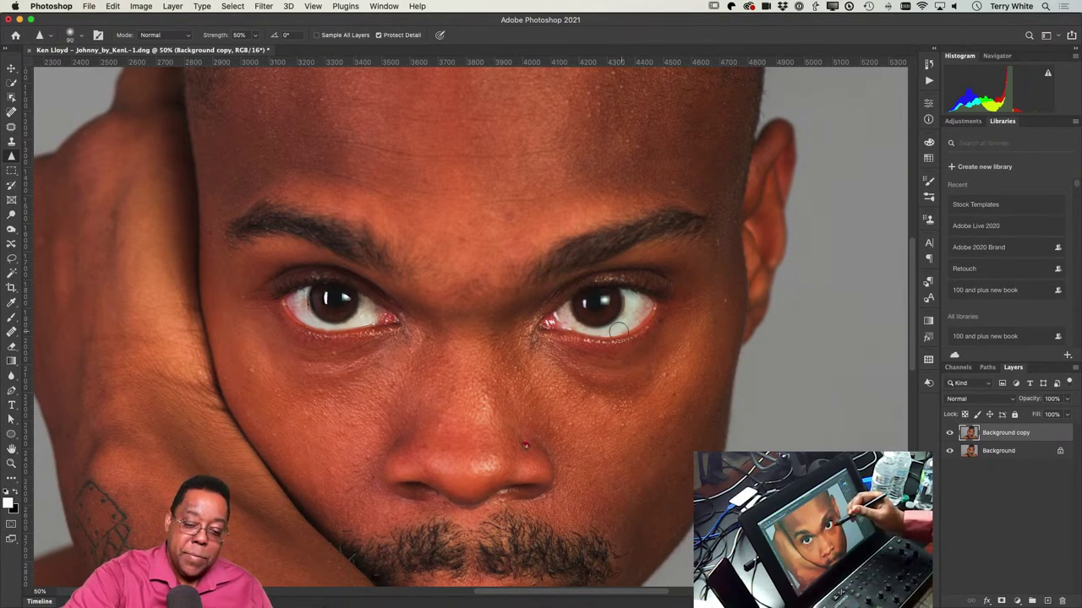
pyautogui.moveTo(618, 330)
pyautogui.mouseDown()
pyautogui.moveTo(587, 302)
pyautogui.moveTo(569, 308)
pyautogui.moveTo(616, 300)
pyautogui.moveTo(599, 323)
pyautogui.moveTo(615, 294)
pyautogui.moveTo(671, 297)
pyautogui.moveTo(611, 286)
pyautogui.moveTo(639, 293)
pyautogui.moveTo(650, 319)
pyautogui.moveTo(599, 329)
pyautogui.moveTo(658, 307)
pyautogui.moveTo(613, 313)
pyautogui.mouseUp()
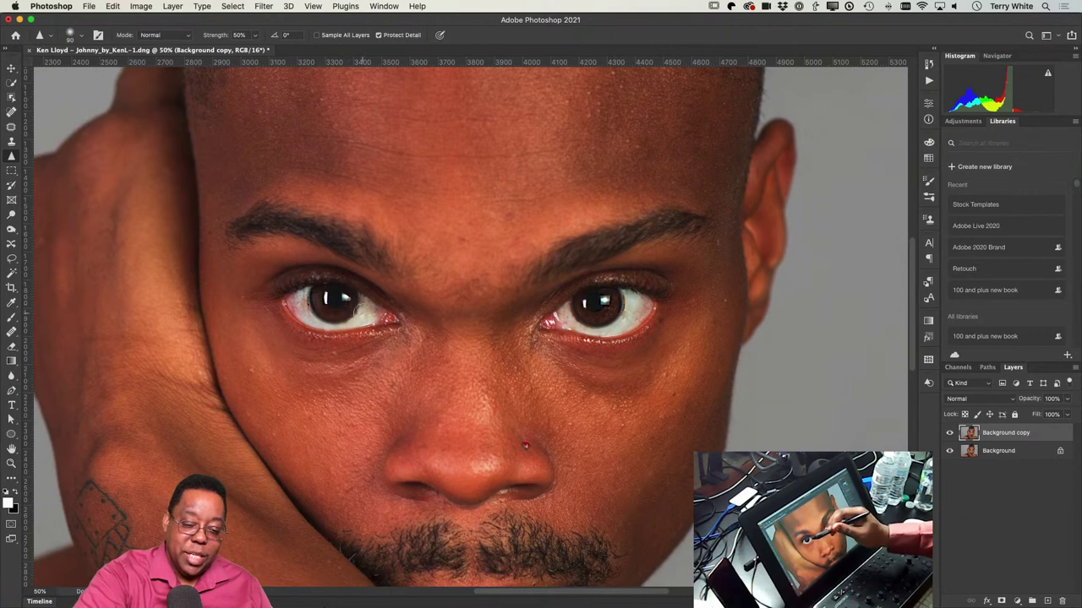
pyautogui.moveTo(390, 312); pyautogui.dragTo(384, 321)
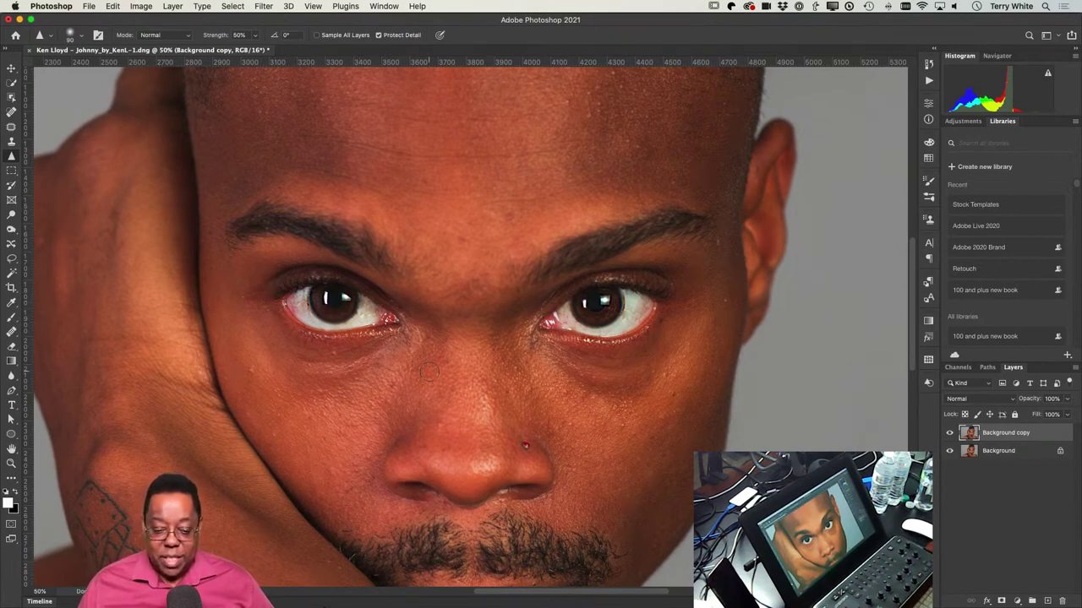
# Step: Compare the eyes before and after sharpening by repeatedly hiding and showing the Background copy layer up close
pyautogui.click(949, 434)
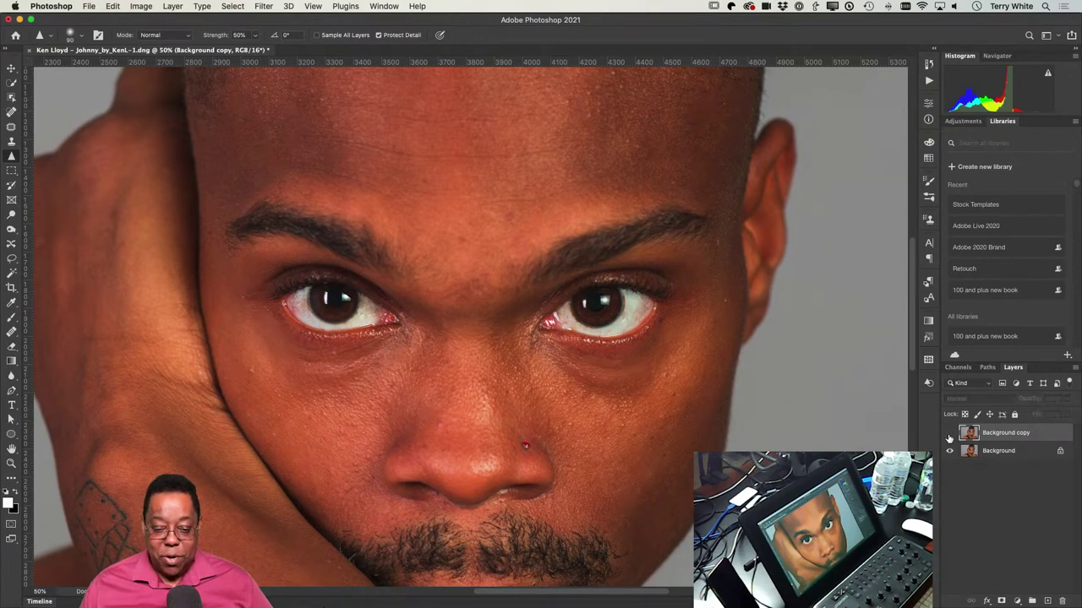
pyautogui.press('super+equal')
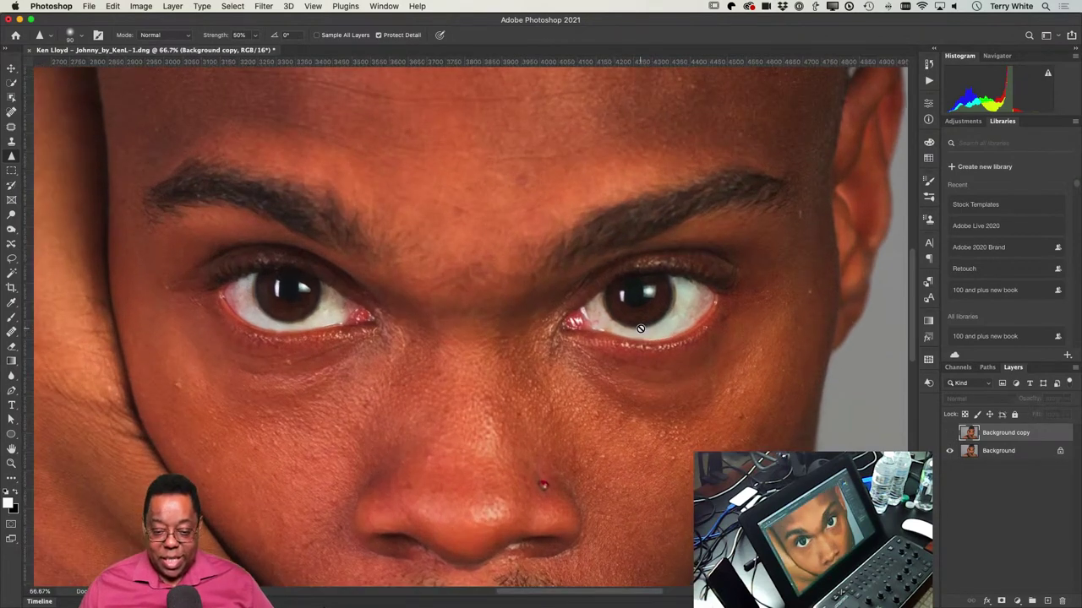
pyautogui.click(950, 433)
pyautogui.click(950, 433)
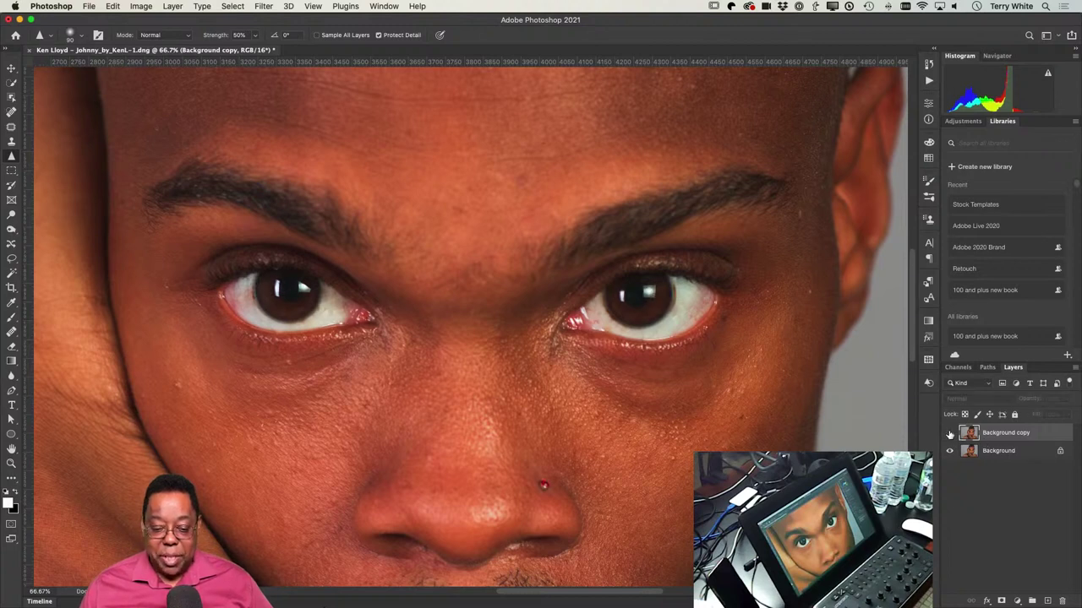
pyautogui.click(950, 433)
pyautogui.click(950, 434)
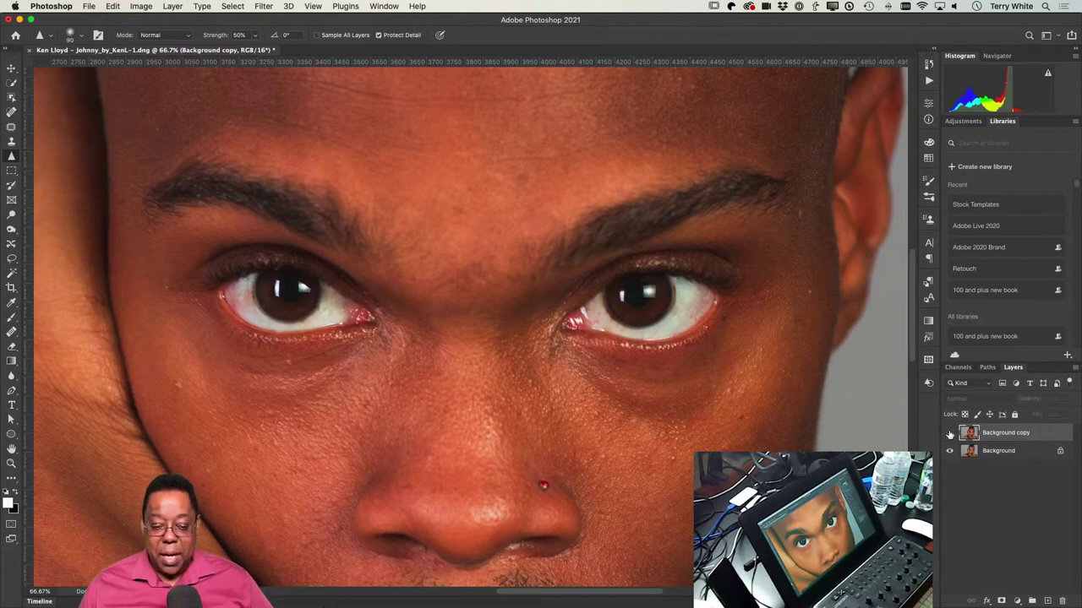
pyautogui.click(950, 433)
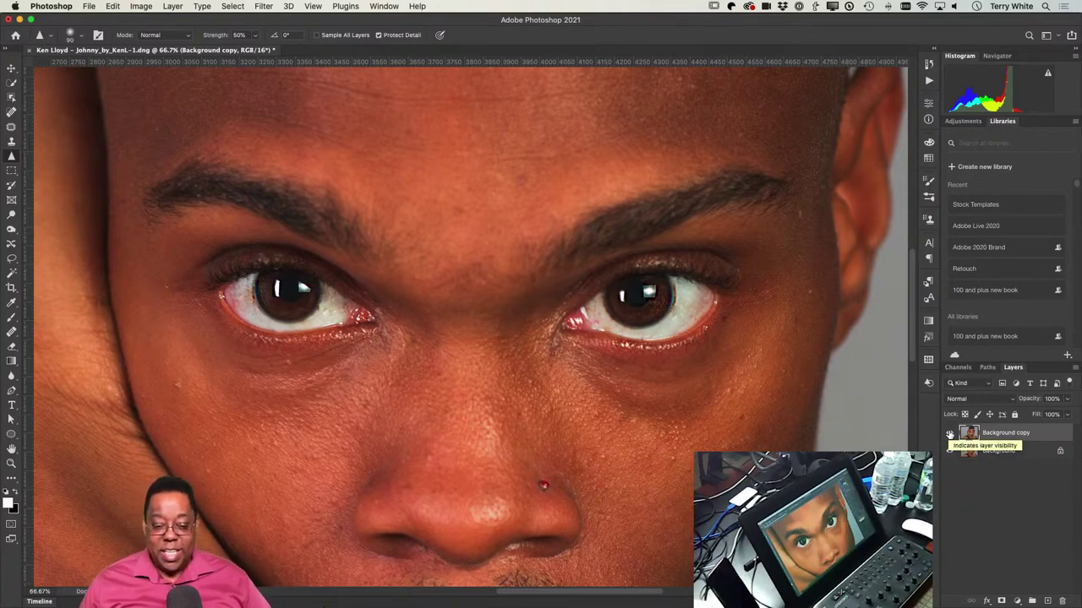
pyautogui.click(950, 434)
pyautogui.click(950, 434)
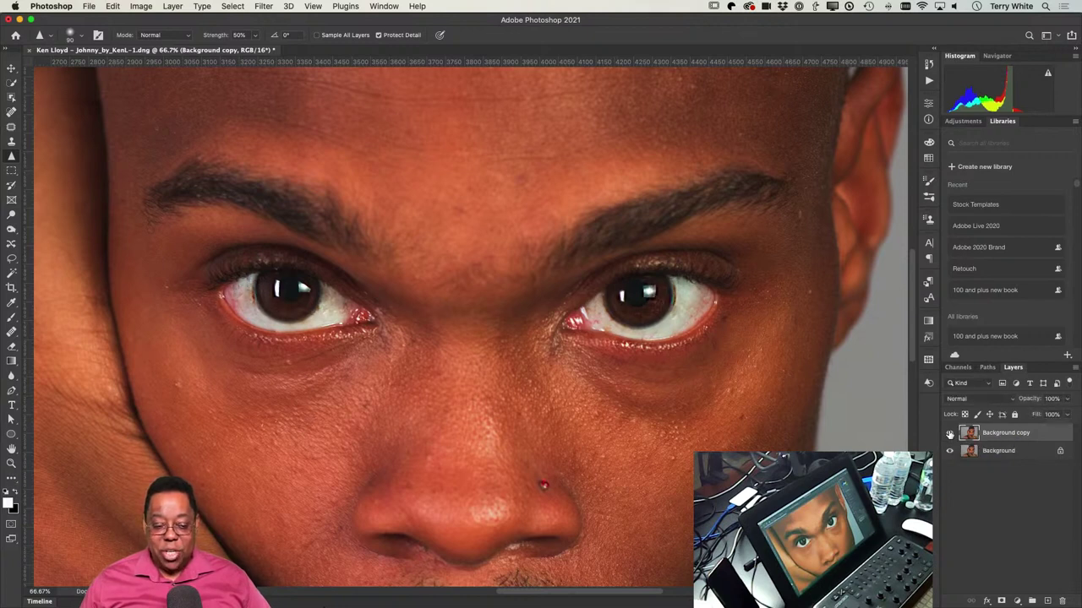
pyautogui.click(950, 434)
pyautogui.click(950, 434)
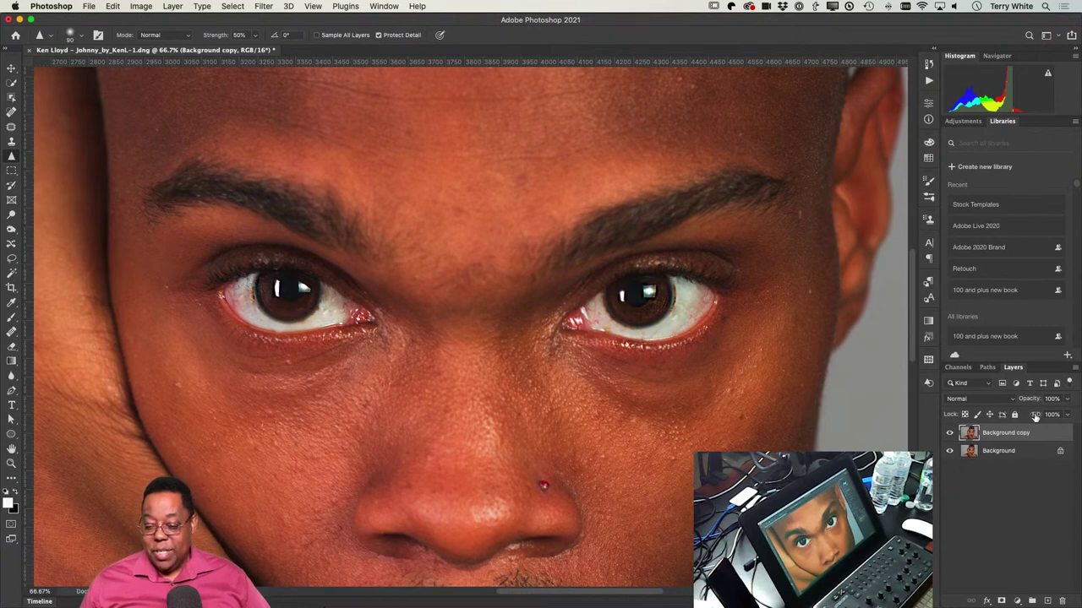
# Step: Lower the Background copy layer's opacity to 81% and merge it down into the Background layer
pyautogui.moveTo(1030, 402); pyautogui.dragTo(1026, 402)
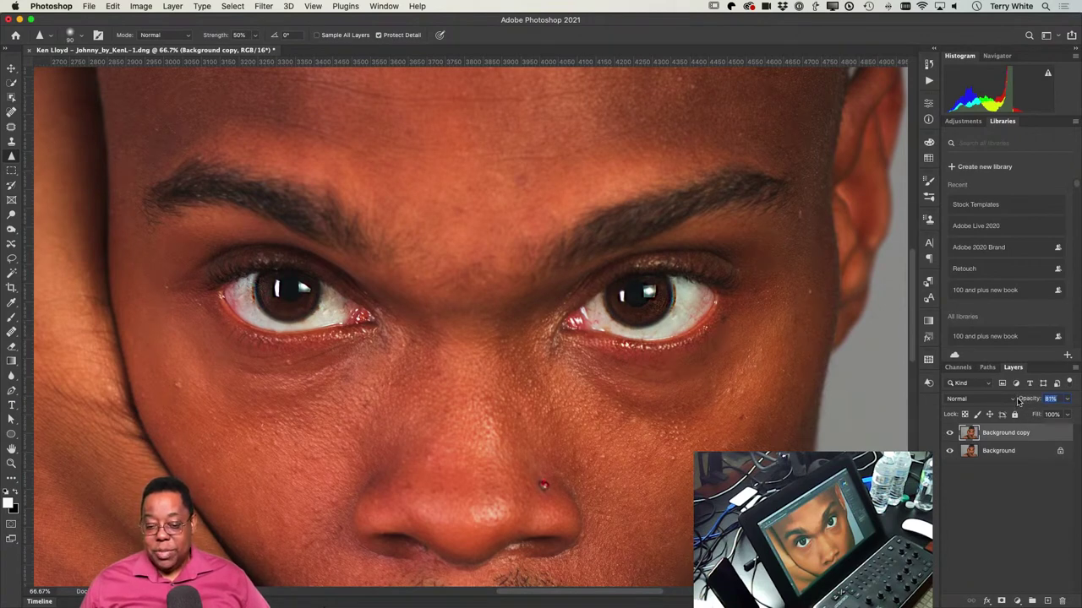
pyautogui.press('super+0')
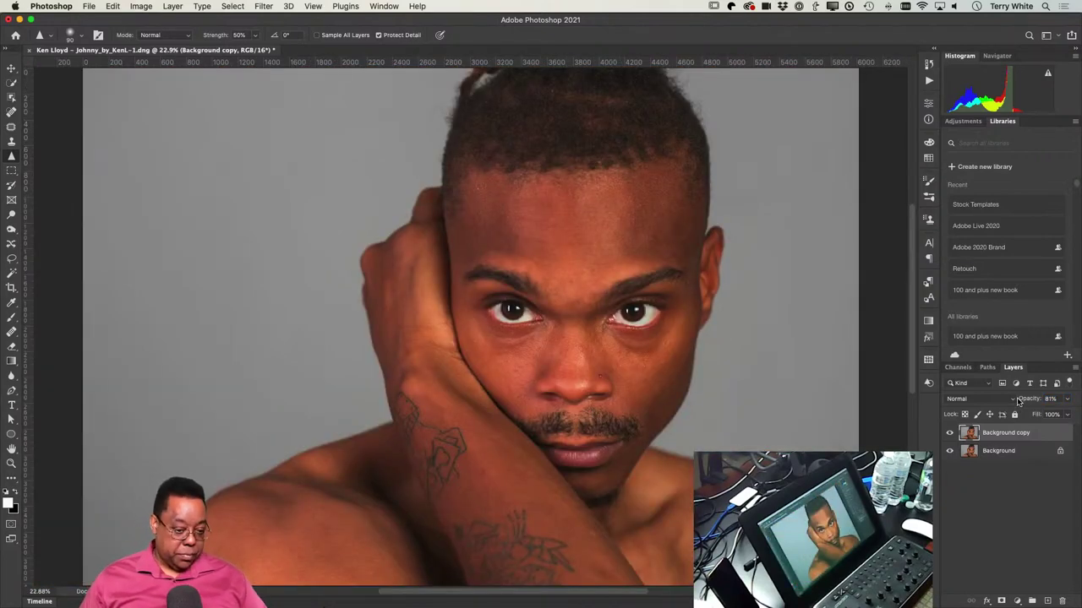
pyautogui.press('super+e')
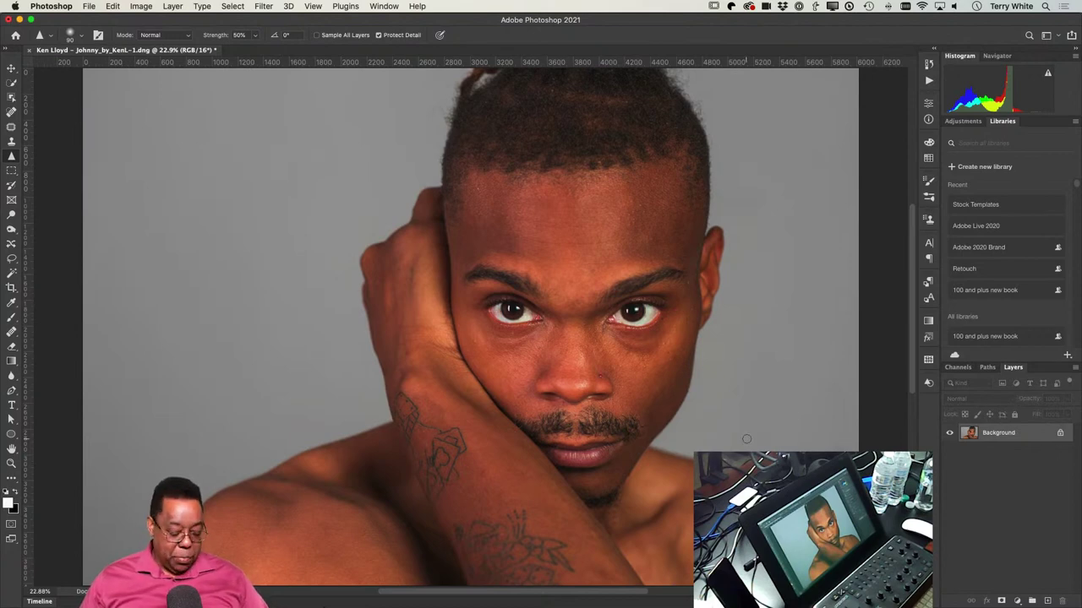
# Step: Heal the blemishes on the forehead, between the eyebrows and around the eye nearest the hand with the Content-Aware Spot Healing Brush
pyautogui.press('z')
pyautogui.moveTo(569, 286); pyautogui.dragTo(625, 382)
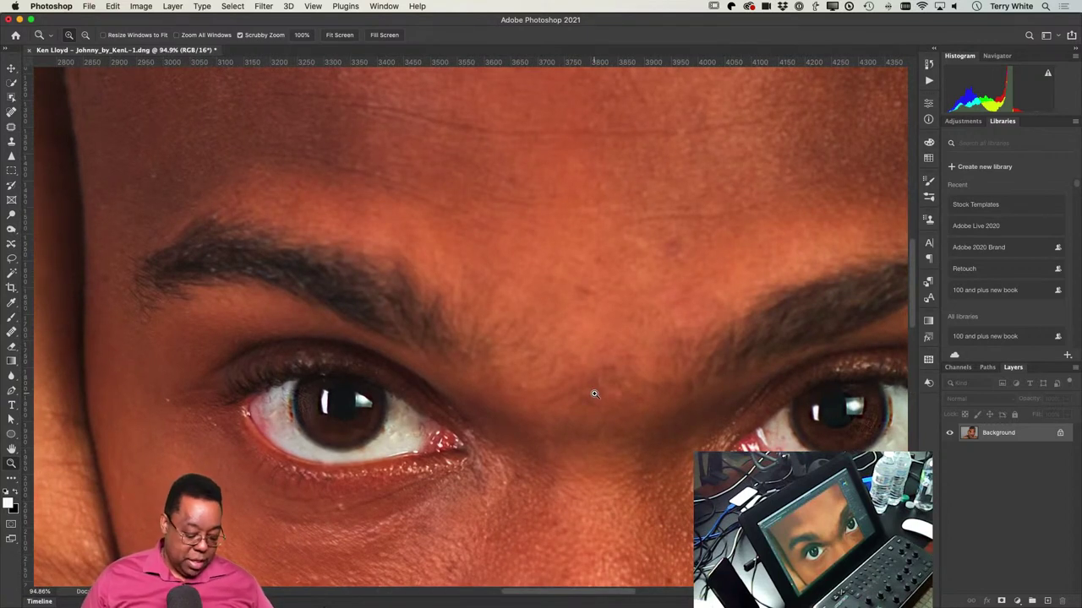
pyautogui.click(10, 115)
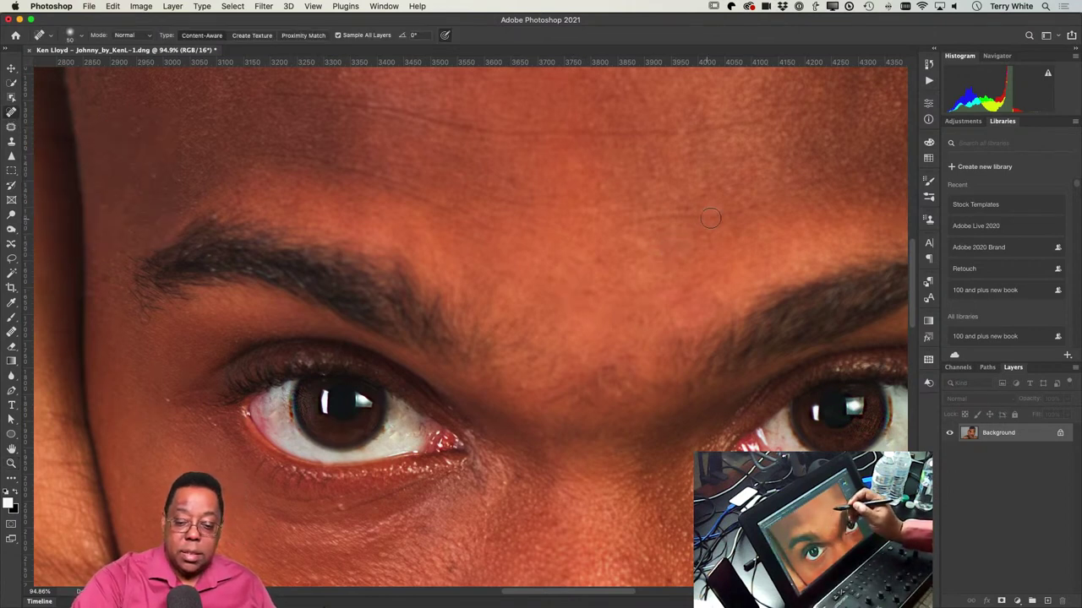
pyautogui.moveTo(500, 181); pyautogui.dragTo(517, 176)
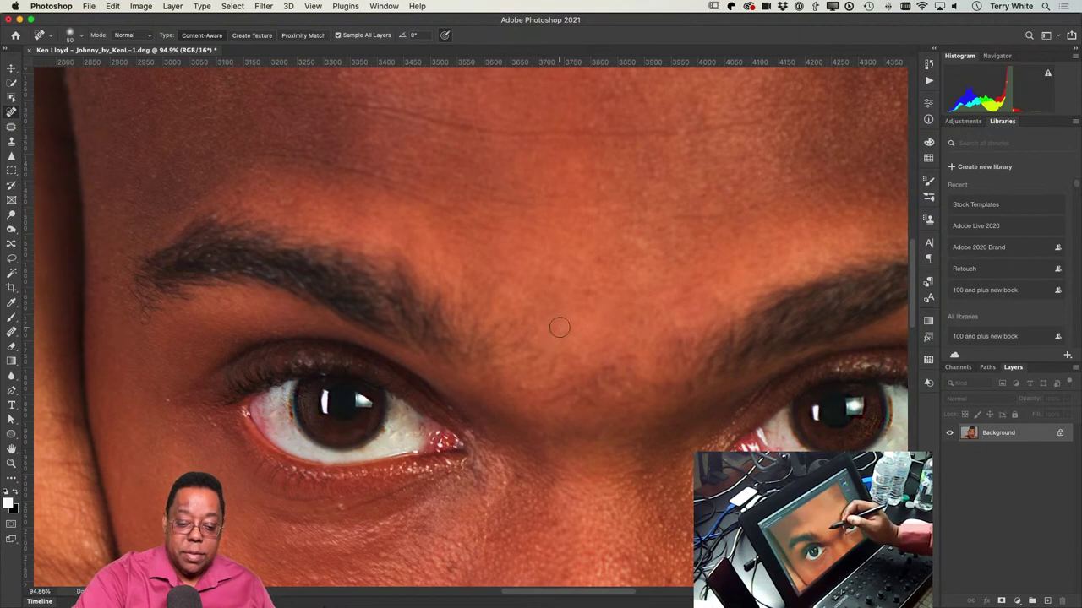
pyautogui.moveTo(449, 576); pyautogui.dragTo(450, 550)
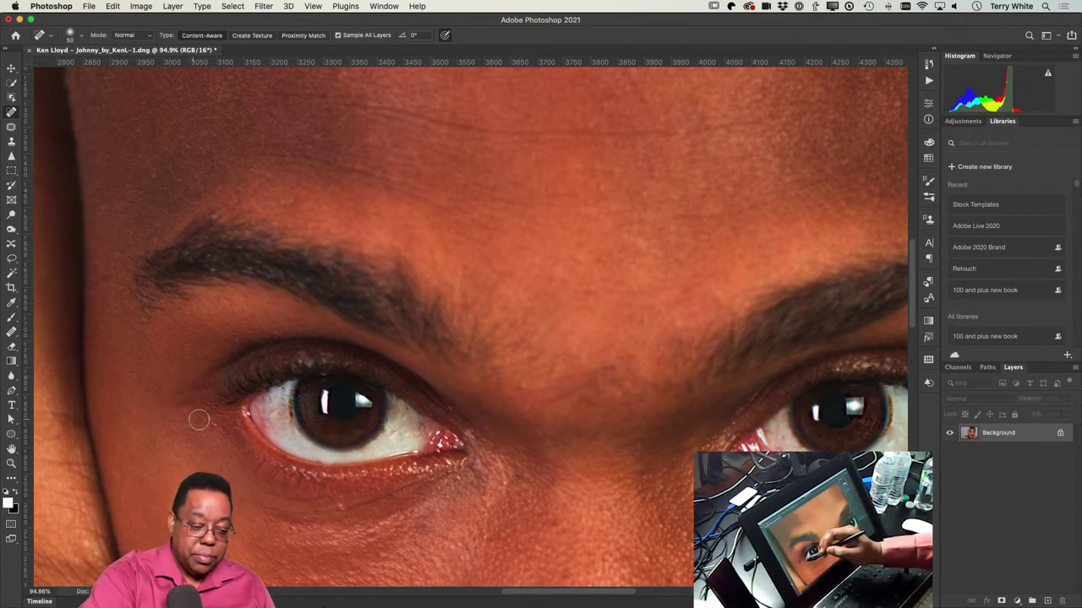
pyautogui.moveTo(112, 269); pyautogui.dragTo(102, 291)
pyautogui.moveTo(173, 175); pyautogui.dragTo(139, 190)
pyautogui.moveTo(105, 207); pyautogui.dragTo(100, 212)
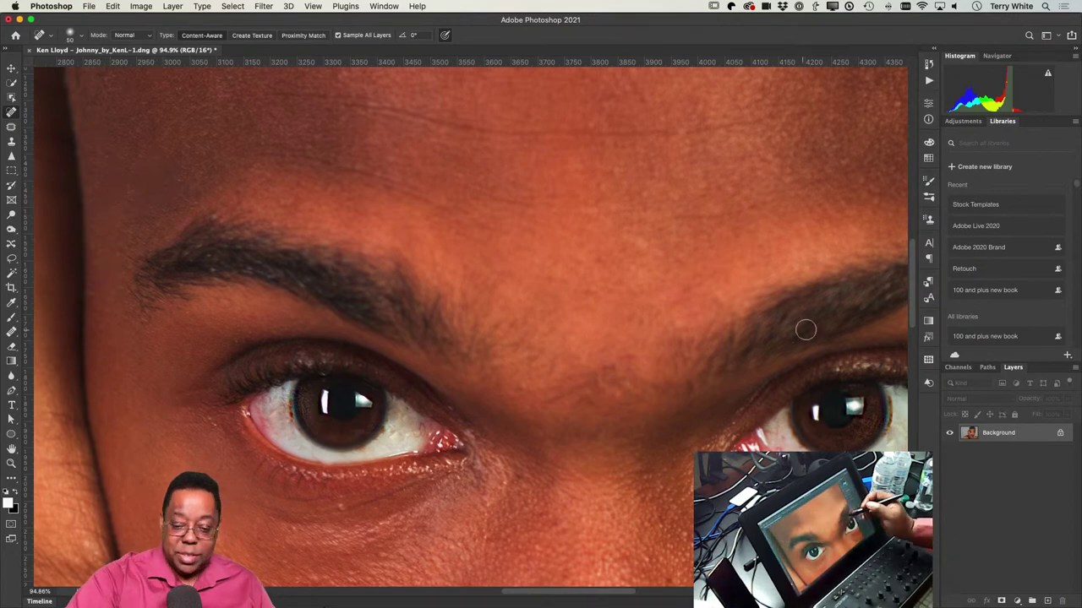
# Step: Heal the small spots on the temple and outer cheek beside the eye nearest the visible ear
pyautogui.moveTo(723, 305)
pyautogui.mouseDown()
pyautogui.moveTo(699, 300)
pyautogui.moveTo(679, 273)
pyautogui.mouseUp()
pyautogui.scroll(-5, 700, 300)
pyautogui.hscroll(5, 699, 300)
pyautogui.moveTo(739, 234); pyautogui.dragTo(664, 387)
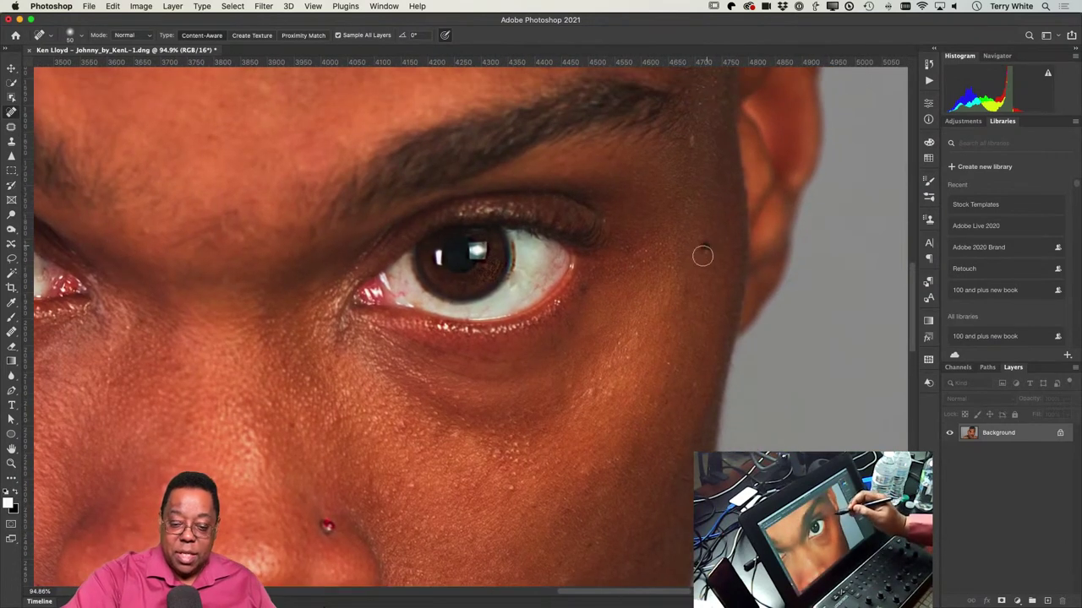
pyautogui.click(682, 297)
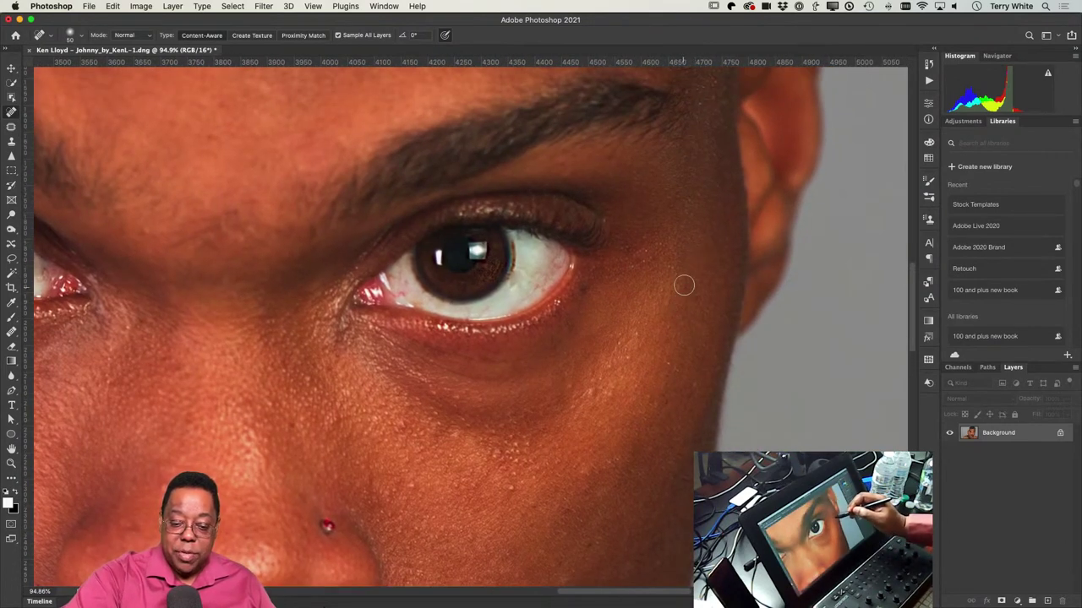
pyautogui.click(698, 389)
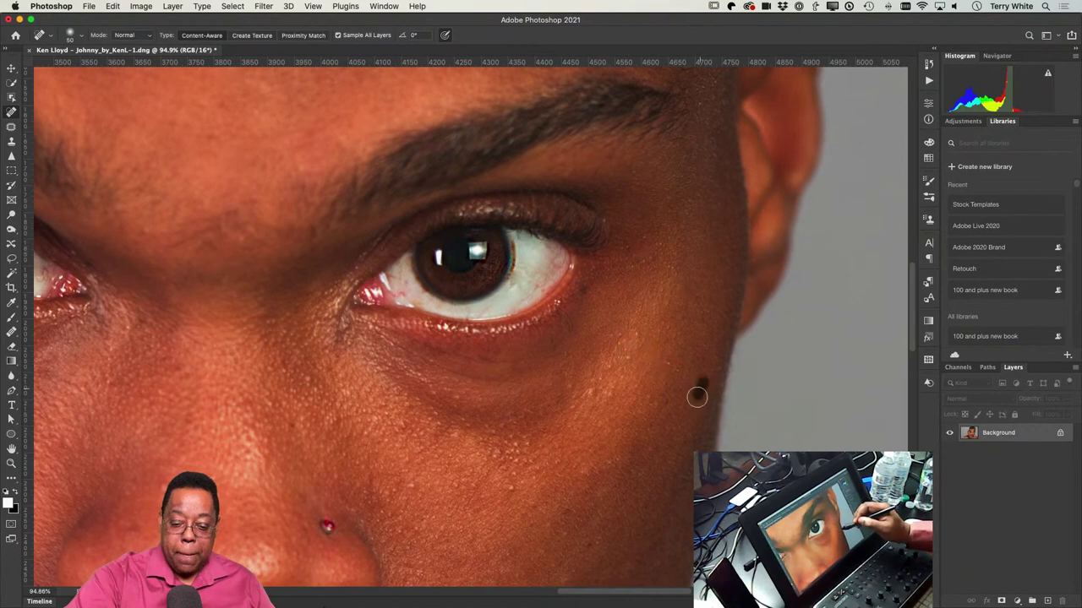
# Step: Heal the blemishes on the cheek between the nose and the raised forearm
pyautogui.moveTo(495, 515); pyautogui.dragTo(701, 316)
pyautogui.moveTo(572, 503)
pyautogui.mouseDown()
pyautogui.moveTo(708, 354)
pyautogui.moveTo(762, 358)
pyautogui.mouseUp()
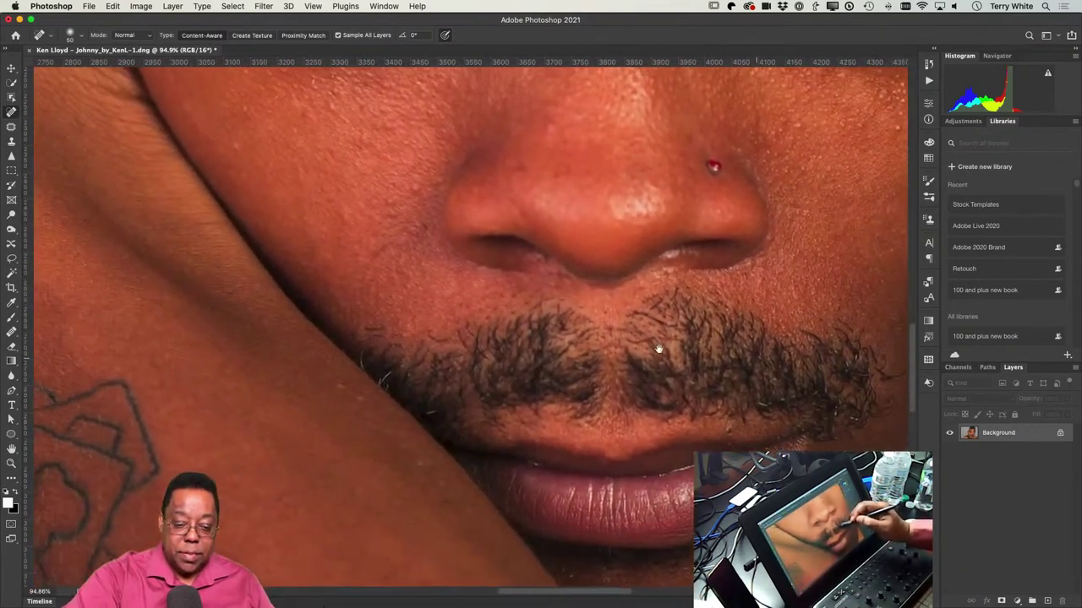
pyautogui.click(387, 248)
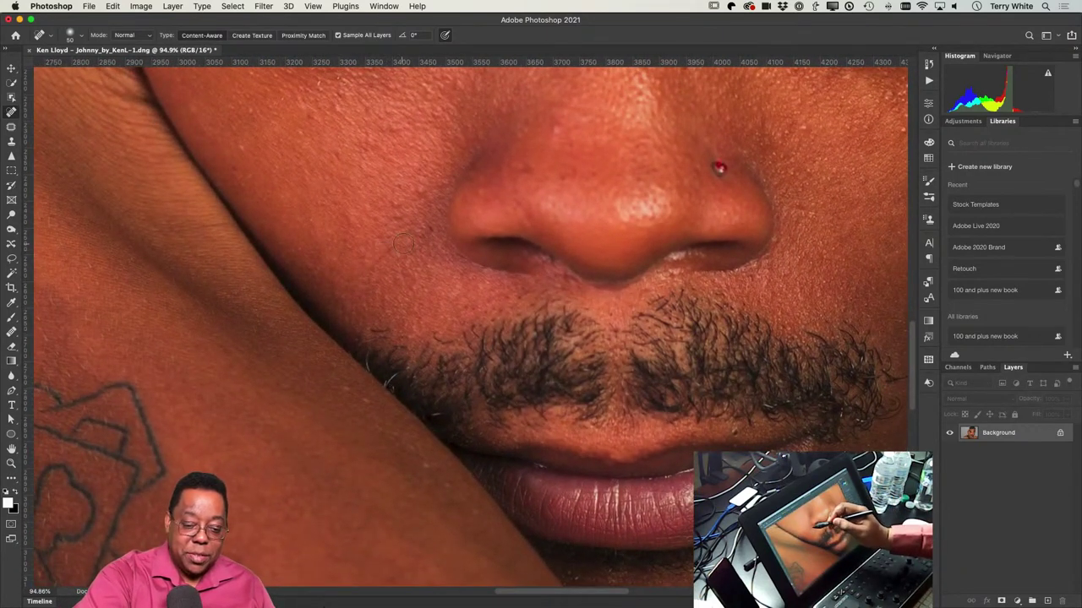
pyautogui.click(419, 186)
pyautogui.click(426, 232)
pyautogui.click(347, 216)
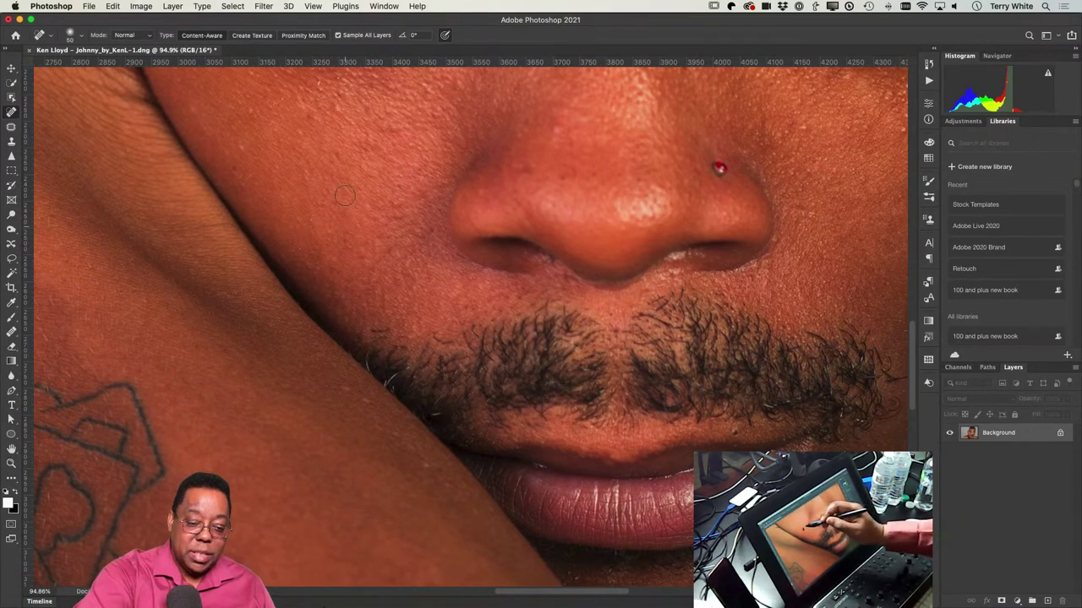
pyautogui.click(312, 108)
pyautogui.click(313, 88)
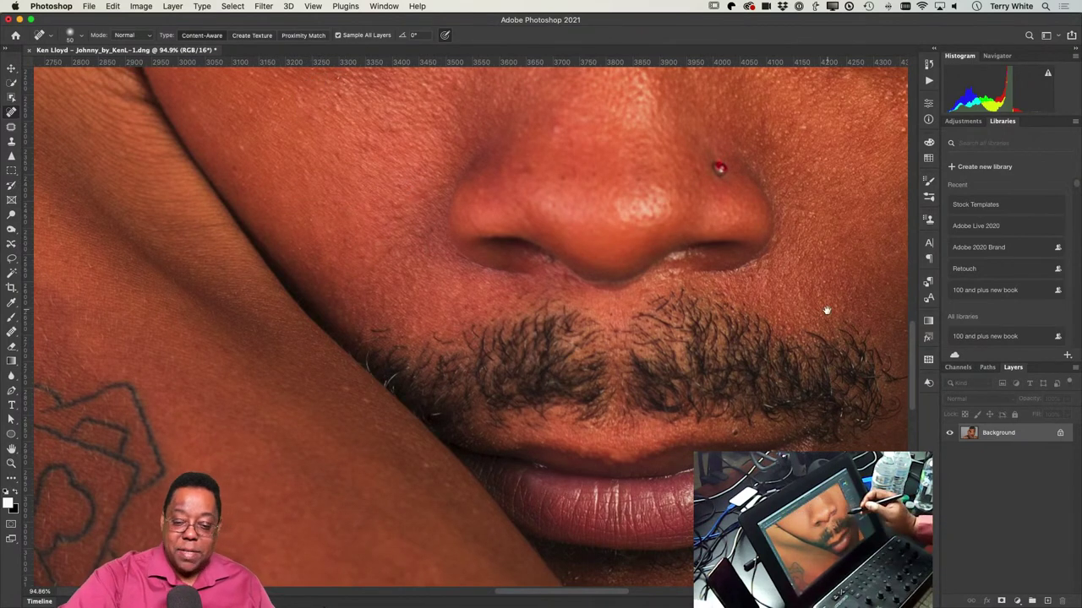
# Step: Patch the shiny highlights on the tip and bridge of the nose with smoother skin using the Patch tool
pyautogui.moveTo(821, 309); pyautogui.dragTo(688, 295)
pyautogui.moveTo(836, 326)
pyautogui.mouseDown()
pyautogui.moveTo(778, 310)
pyautogui.moveTo(754, 287)
pyautogui.moveTo(727, 367)
pyautogui.moveTo(734, 381)
pyautogui.mouseUp()
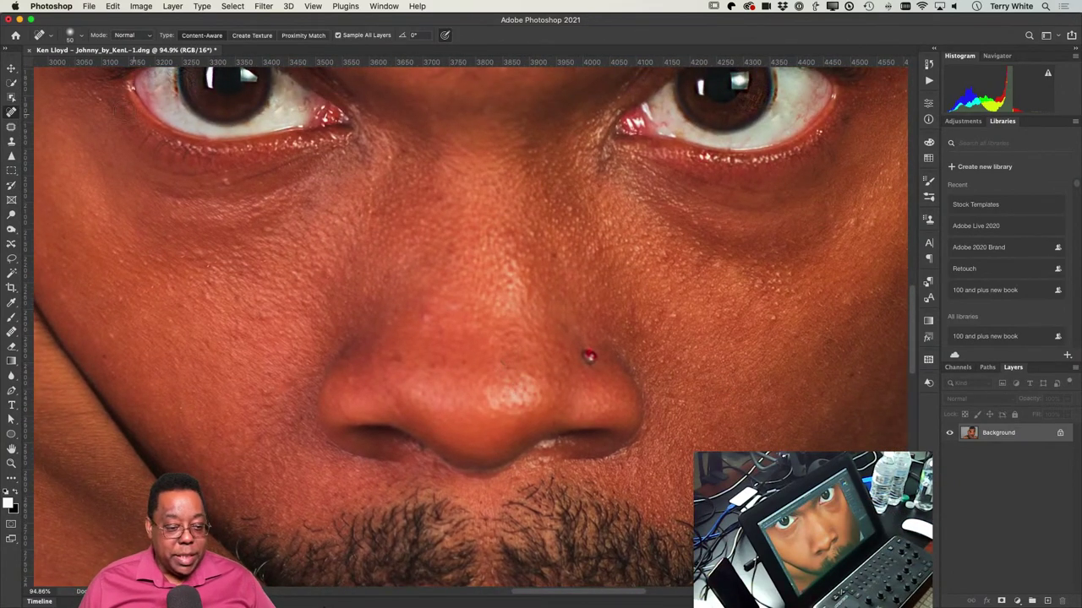
pyautogui.click(12, 128)
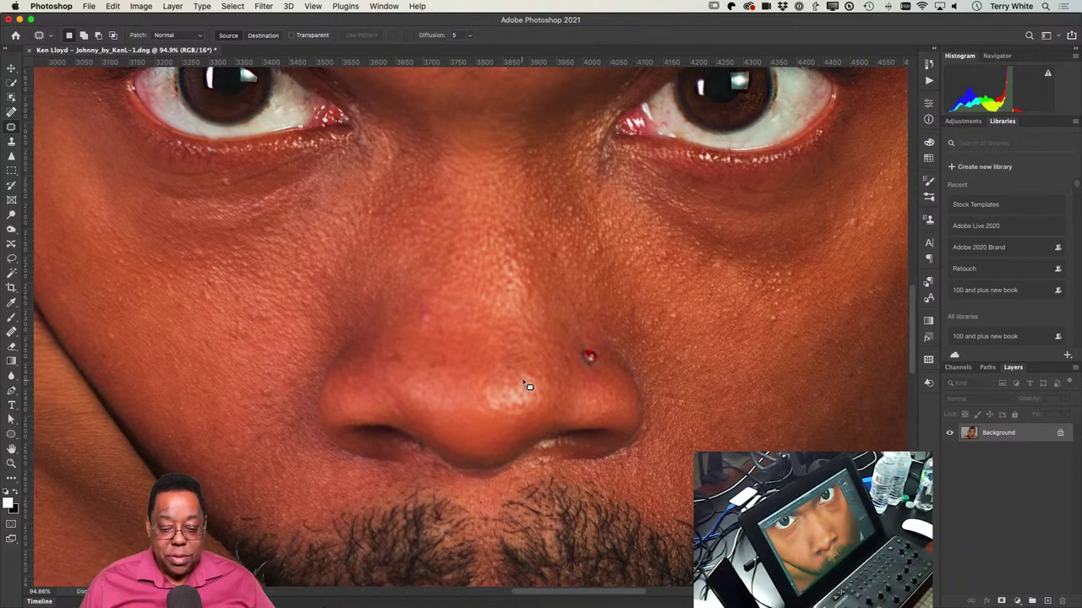
pyautogui.moveTo(538, 367)
pyautogui.mouseDown()
pyautogui.moveTo(471, 378)
pyautogui.moveTo(465, 398)
pyautogui.moveTo(482, 419)
pyautogui.moveTo(524, 417)
pyautogui.moveTo(544, 403)
pyautogui.moveTo(550, 376)
pyautogui.moveTo(443, 385)
pyautogui.mouseUp()
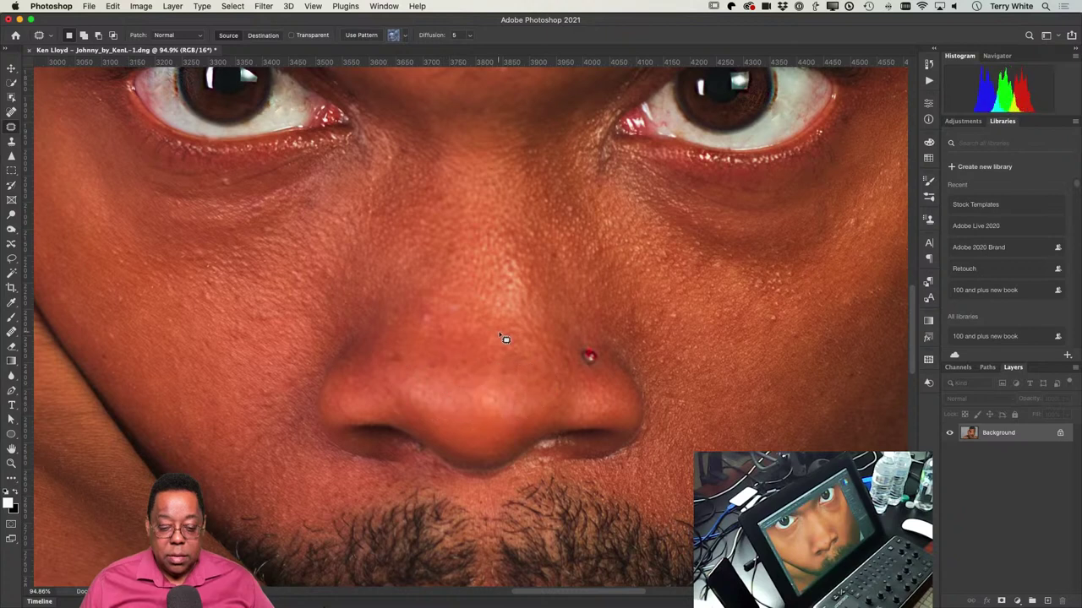
pyautogui.press('super+d')
pyautogui.moveTo(529, 261)
pyautogui.mouseDown()
pyautogui.moveTo(515, 231)
pyautogui.moveTo(493, 243)
pyautogui.moveTo(501, 328)
pyautogui.moveTo(529, 316)
pyautogui.moveTo(531, 299)
pyautogui.moveTo(514, 229)
pyautogui.mouseUp()
pyautogui.press('super+d')
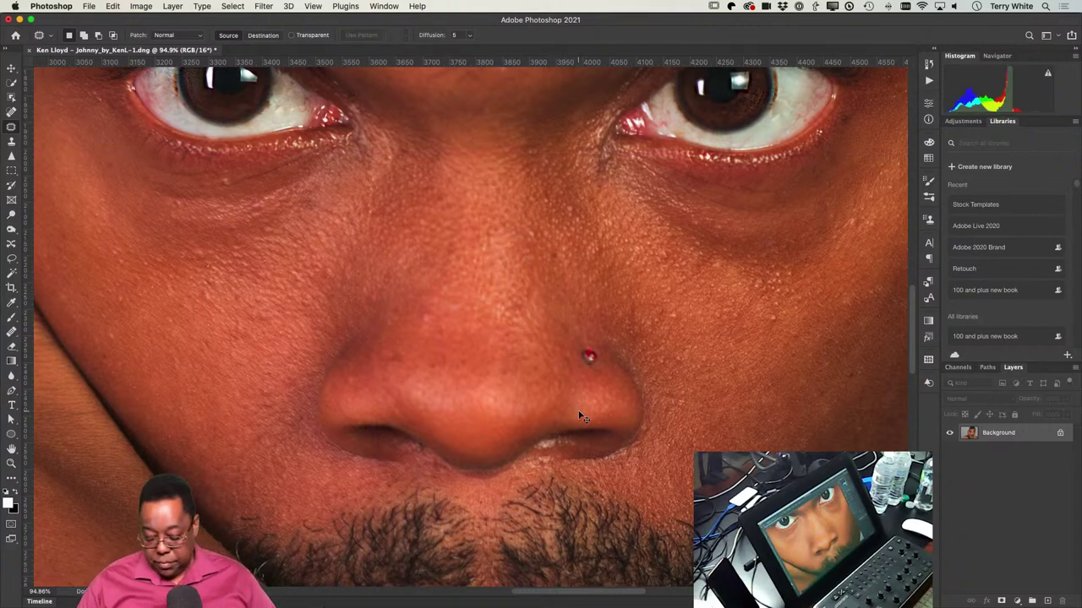
# Step: Close the retouched portrait with its changes saved, and switch to Lightroom Classic
pyautogui.press('super+0')
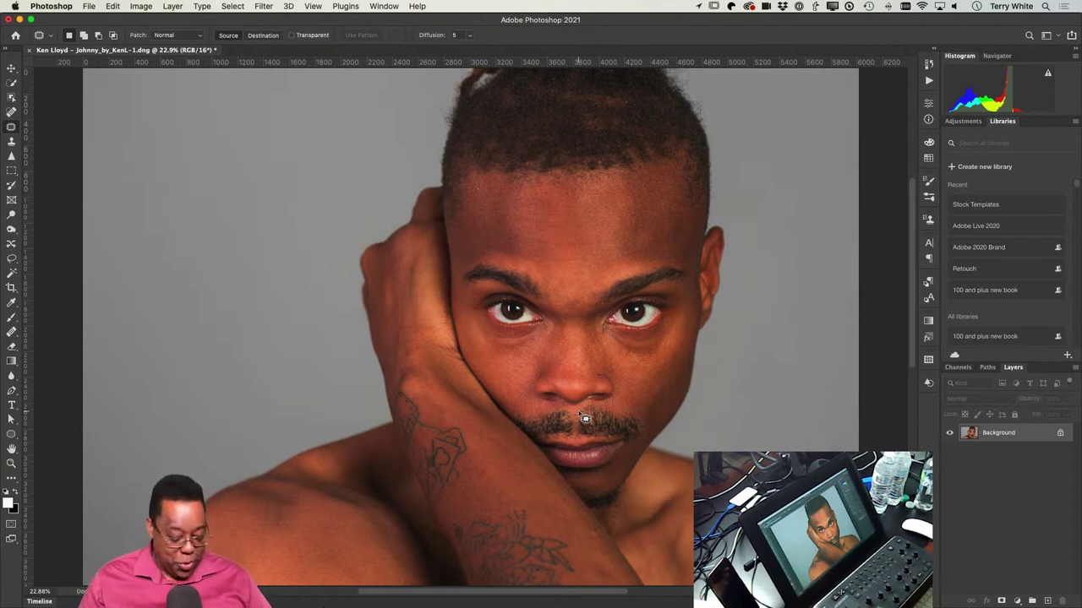
pyautogui.press('super+w')
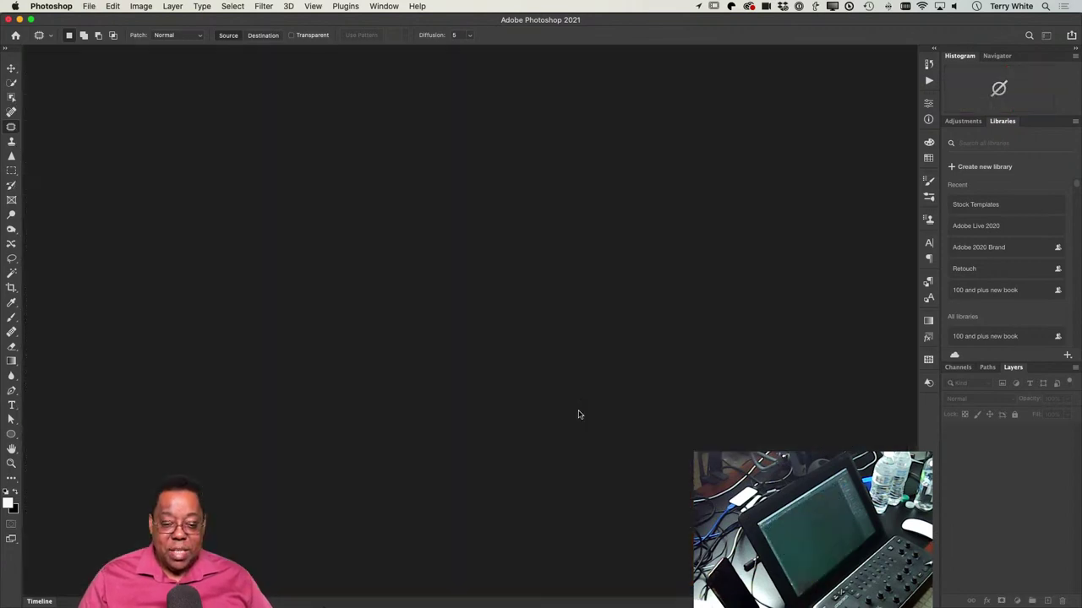
pyautogui.press('super+Tab')
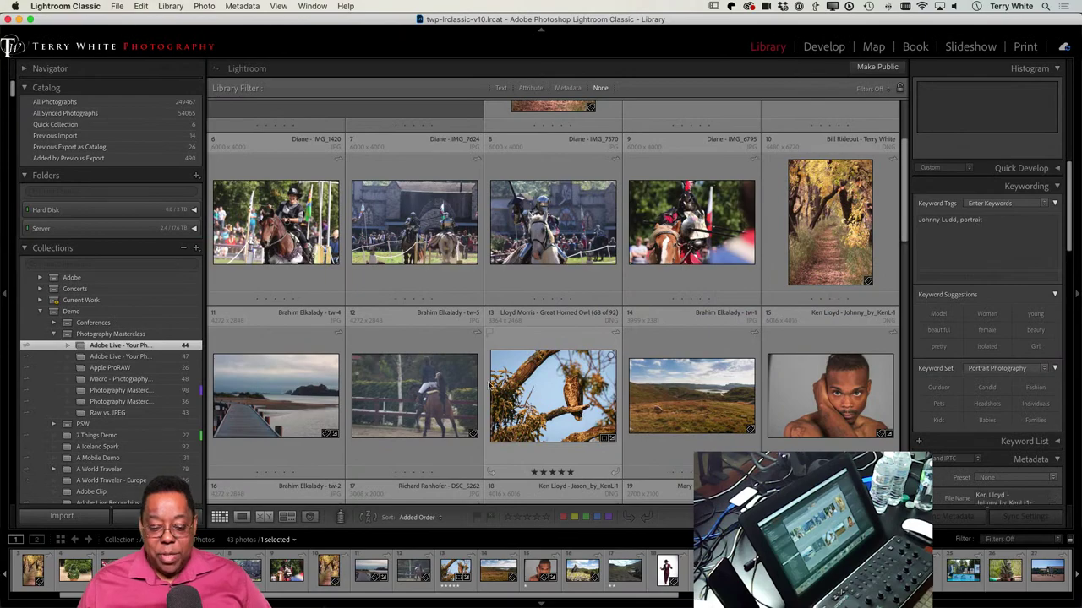
# Step: Find the edited PSD version of the male portrait in the collection and examine it full screen
pyautogui.scroll(-3, 497, 390)
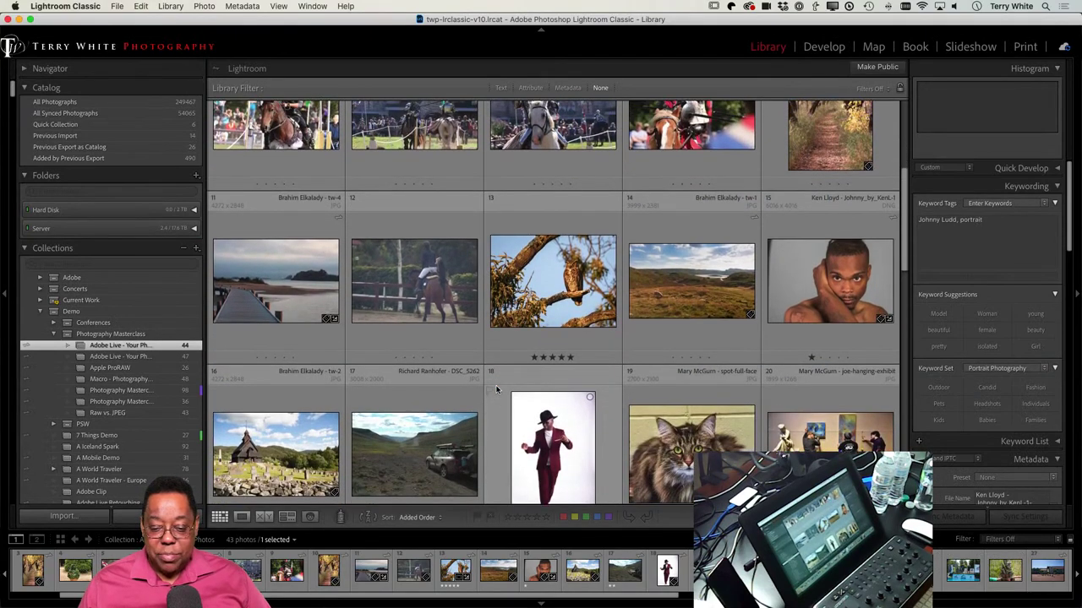
pyautogui.scroll(-4, 497, 389)
pyautogui.scroll(-6, 497, 390)
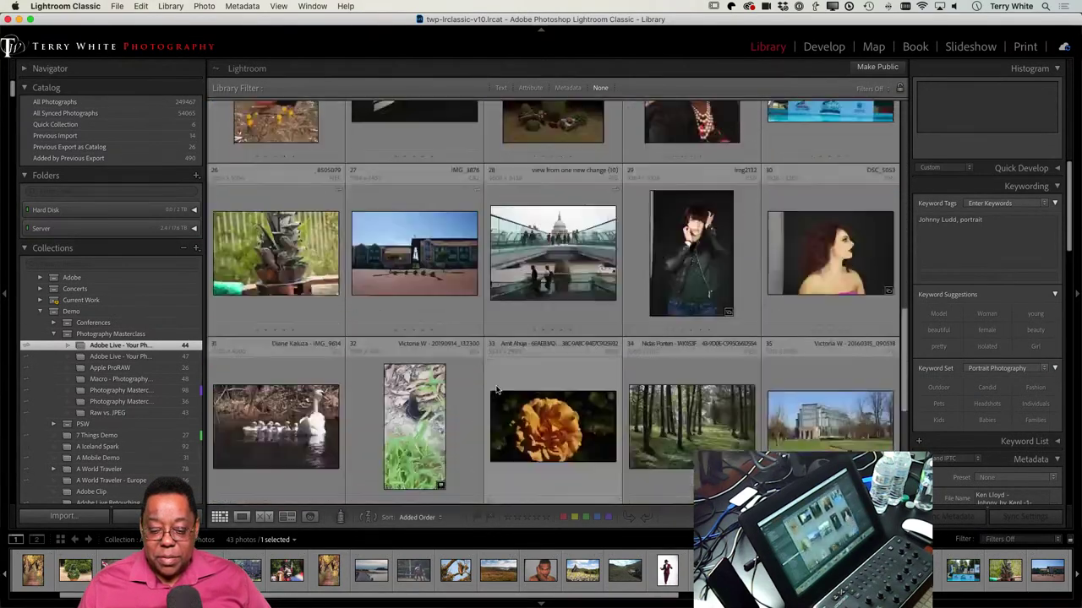
pyautogui.scroll(12, 497, 390)
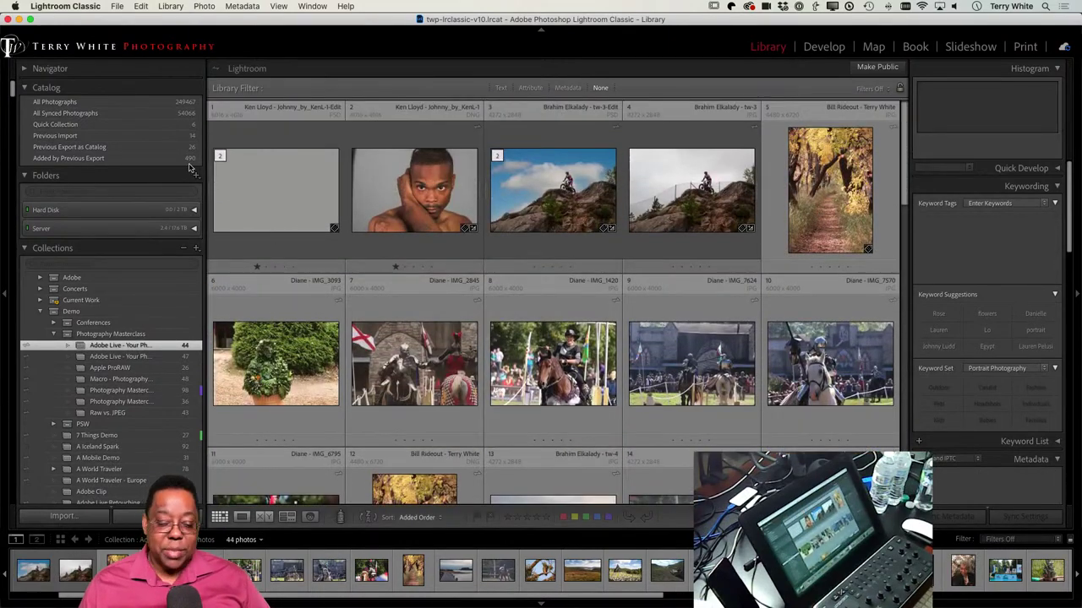
pyautogui.click(272, 222)
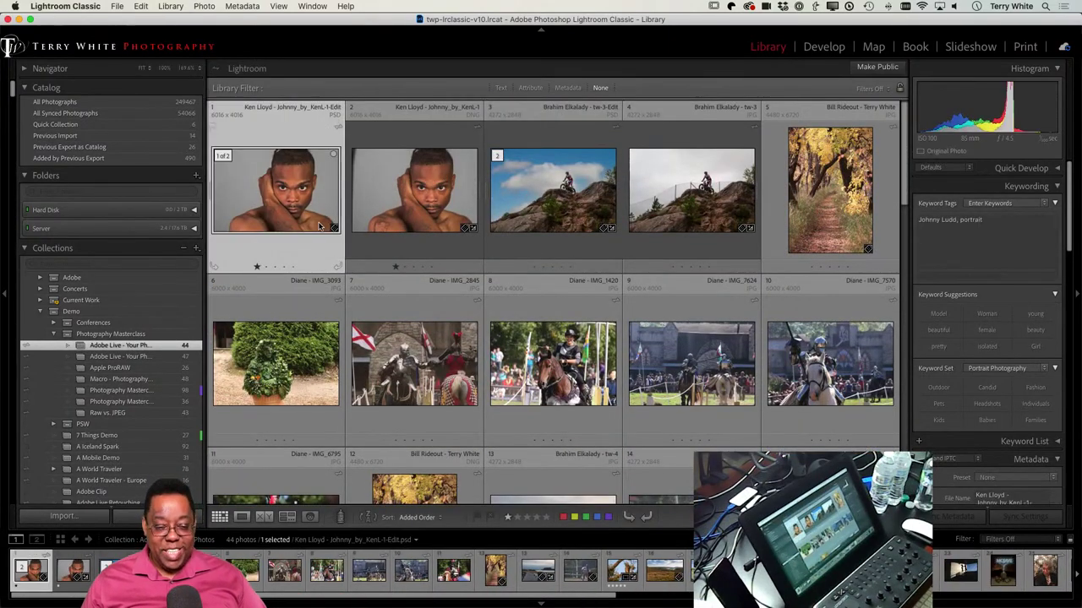
pyautogui.click(380, 210)
pyautogui.press('f')
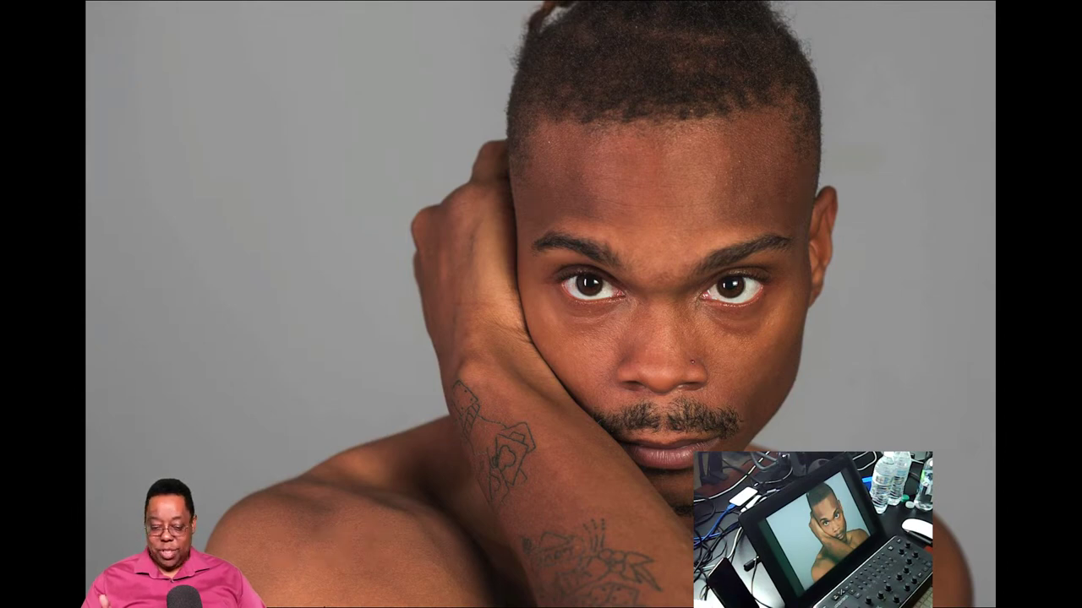
pyautogui.press('Escape')
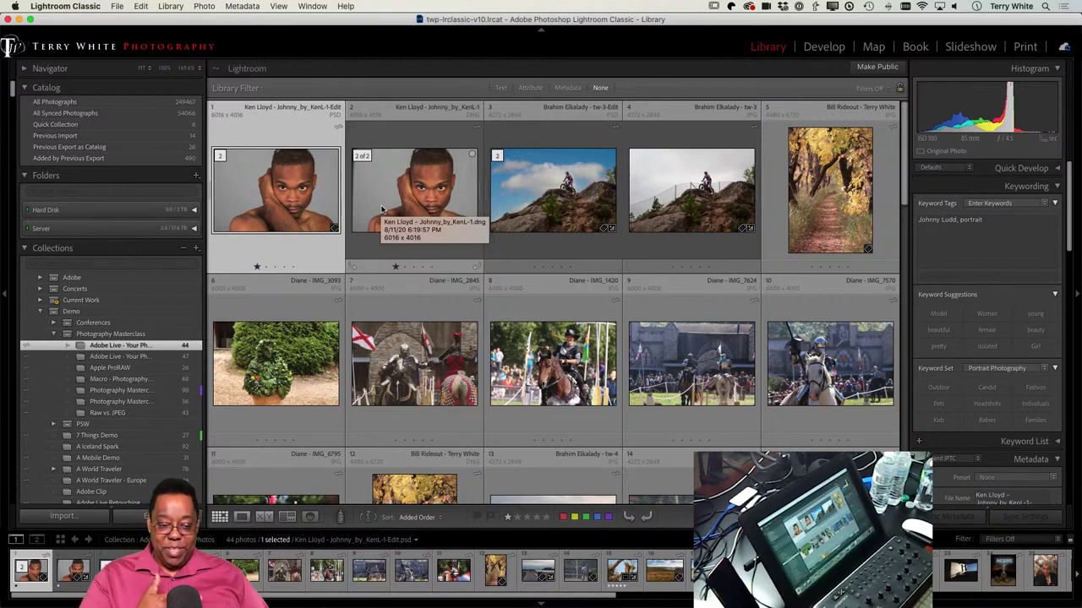
# Step: Switch to Adobe Lightroom to look over the Adobe Live - Your Photos album, and return to Lightroom Classic
pyautogui.press('super+Tab')
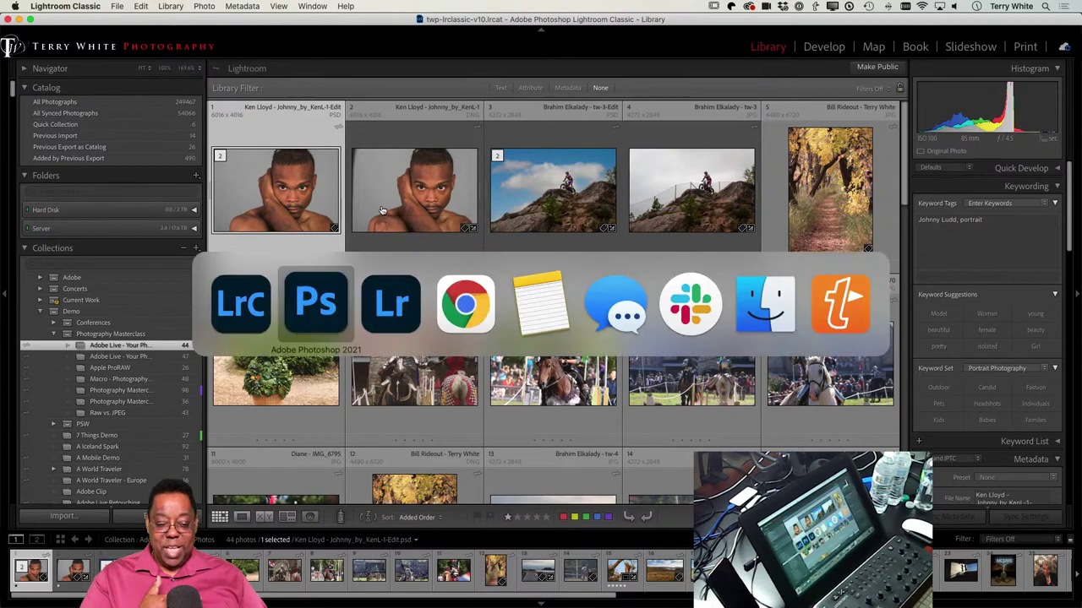
pyautogui.press('super+Tab')
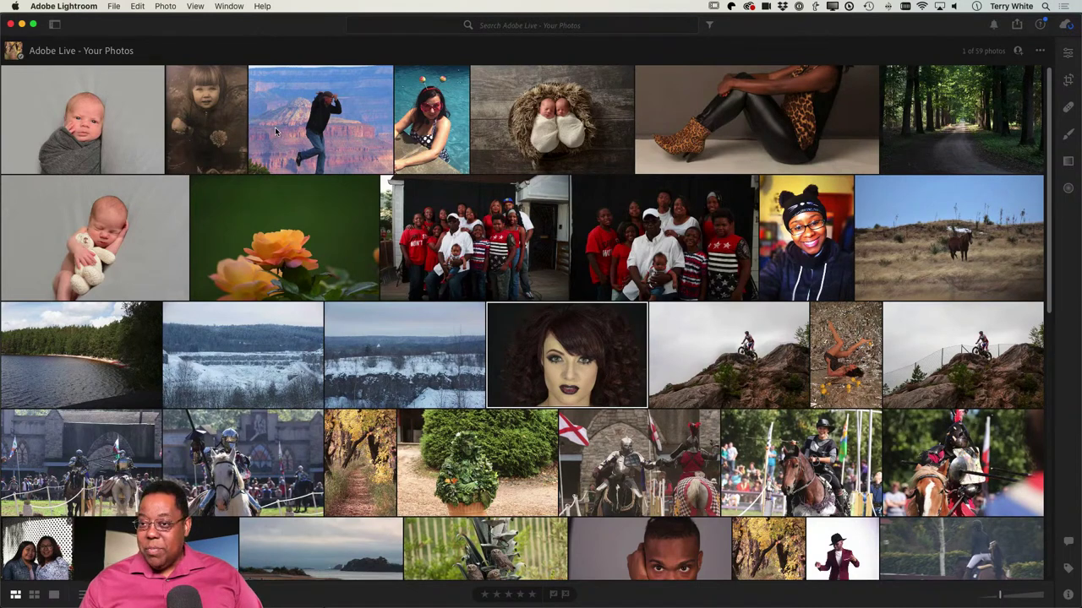
pyautogui.press('super+Tab')
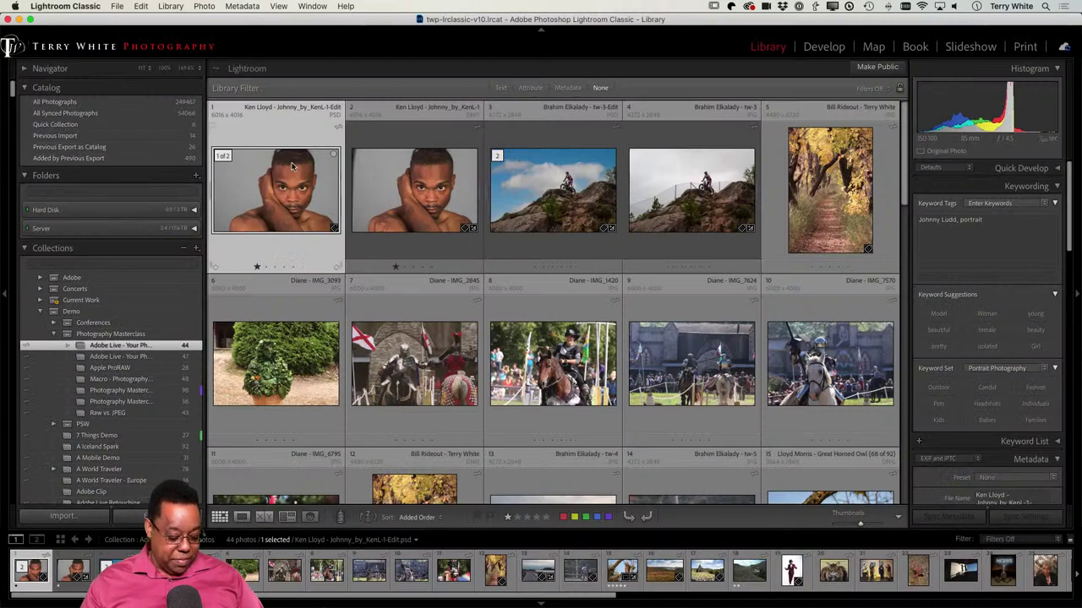
# Step: Check the edited portrait full screen again and open its PSD in Photoshop with the Edit Original option
pyautogui.press('f')
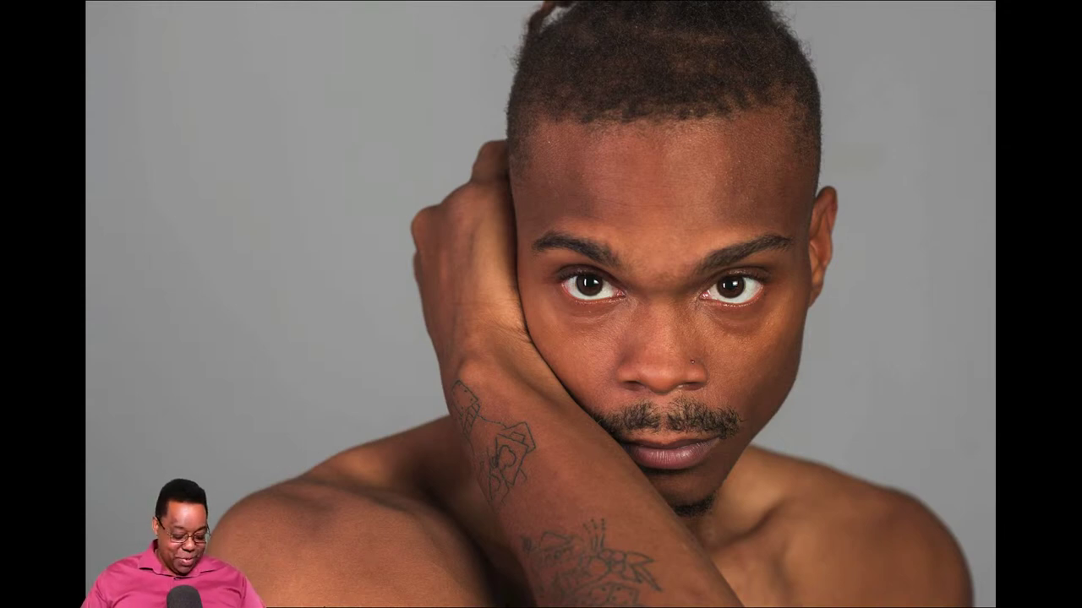
pyautogui.press('f')
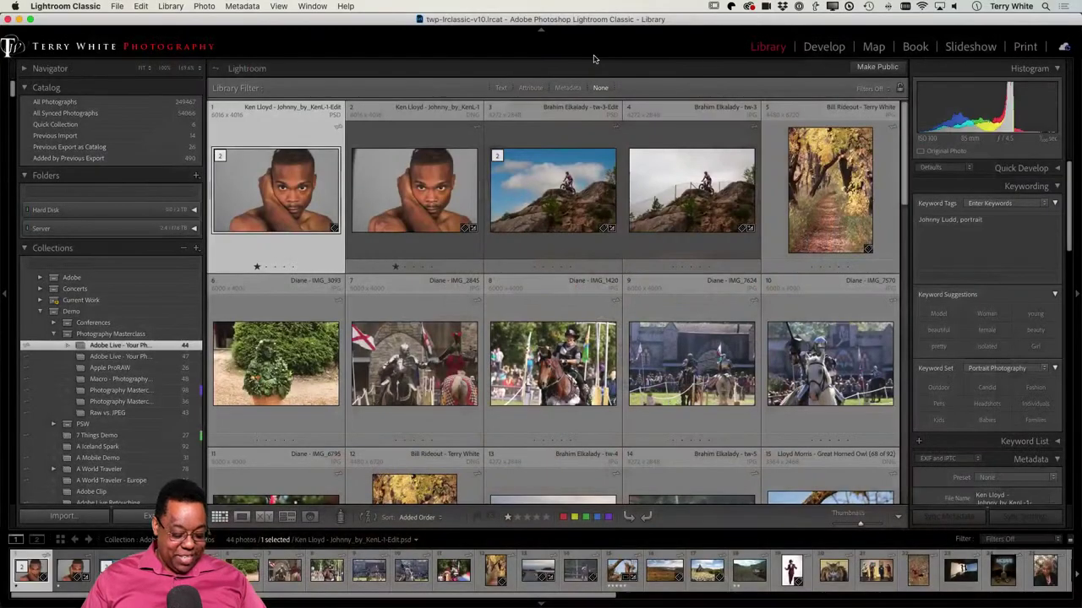
pyautogui.press('super+e')
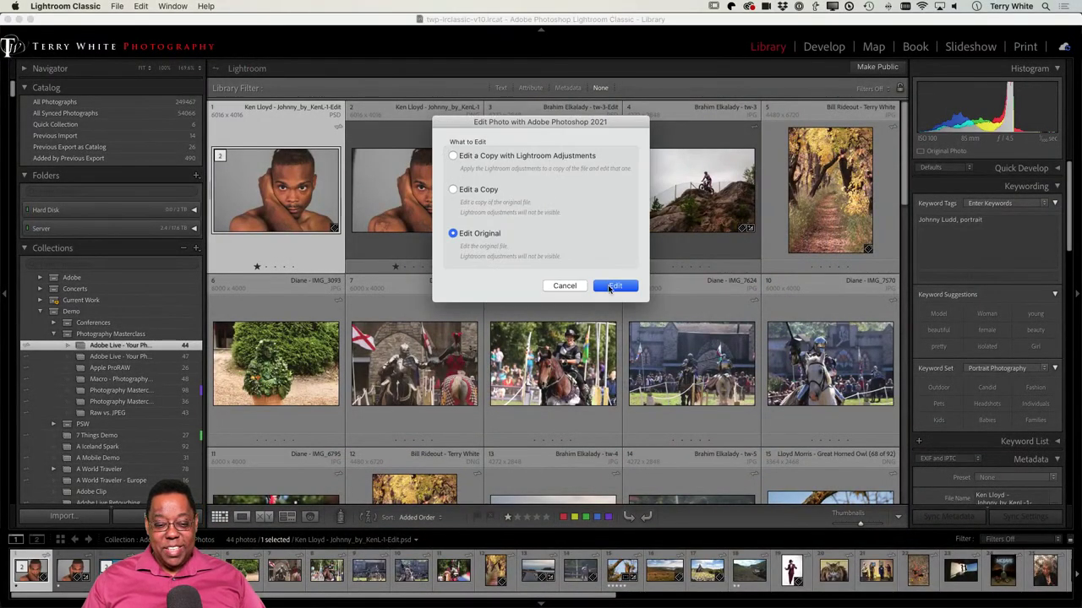
pyautogui.click(612, 285)
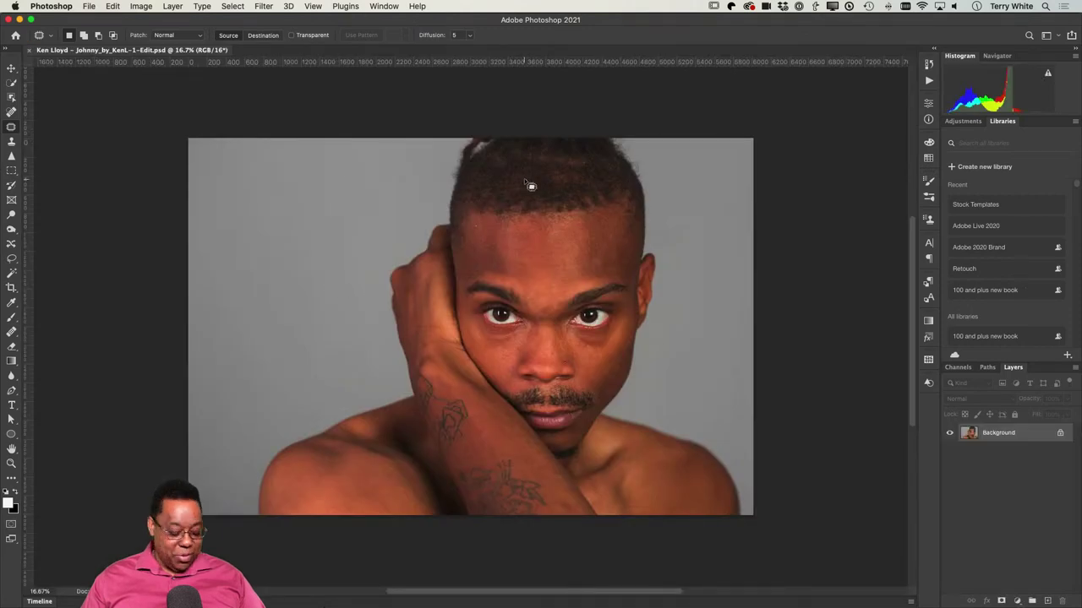
# Step: Patch the light gap in the hair at the upper edge of the head with nearby hair texture
pyautogui.press('z')
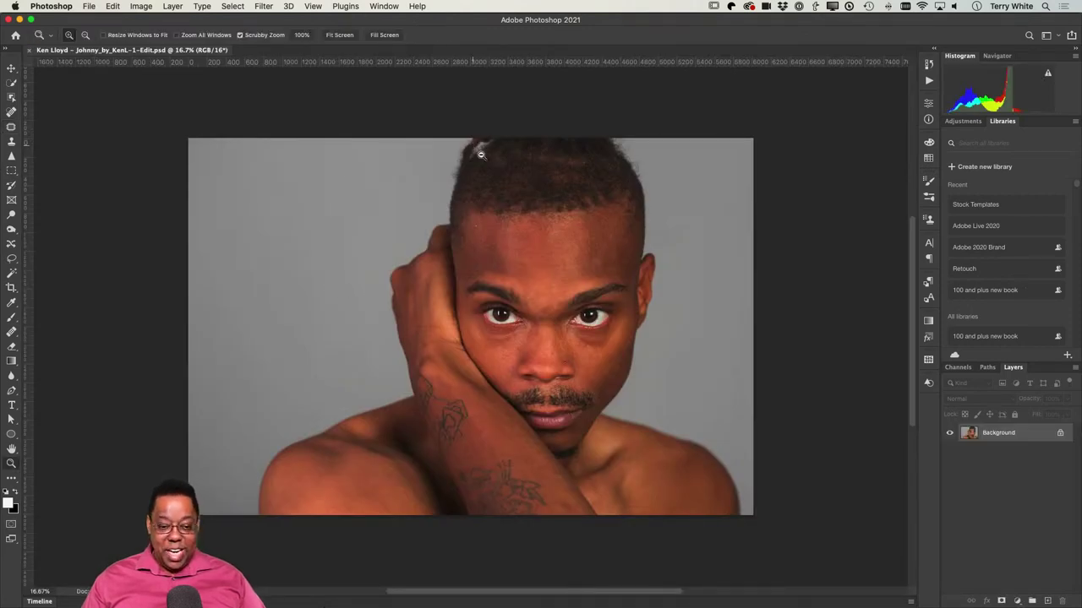
pyautogui.moveTo(478, 152); pyautogui.dragTo(549, 212)
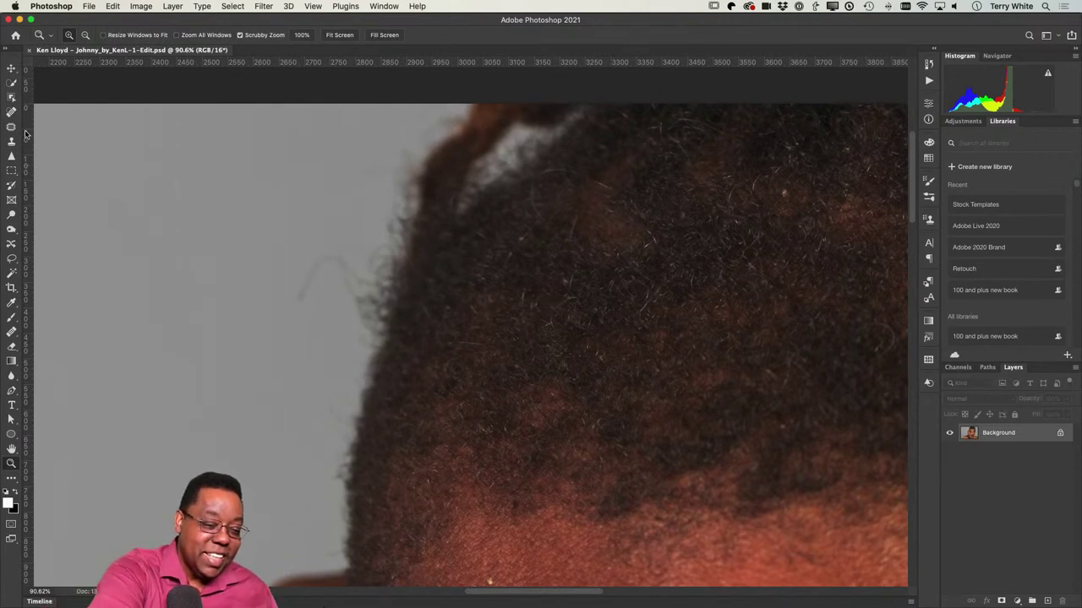
pyautogui.press('j')
pyautogui.moveTo(557, 122)
pyautogui.mouseDown()
pyautogui.moveTo(500, 138)
pyautogui.moveTo(448, 220)
pyautogui.moveTo(541, 203)
pyautogui.moveTo(604, 122)
pyautogui.moveTo(555, 110)
pyautogui.moveTo(583, 174)
pyautogui.moveTo(627, 216)
pyautogui.mouseUp()
pyautogui.press('super+d')
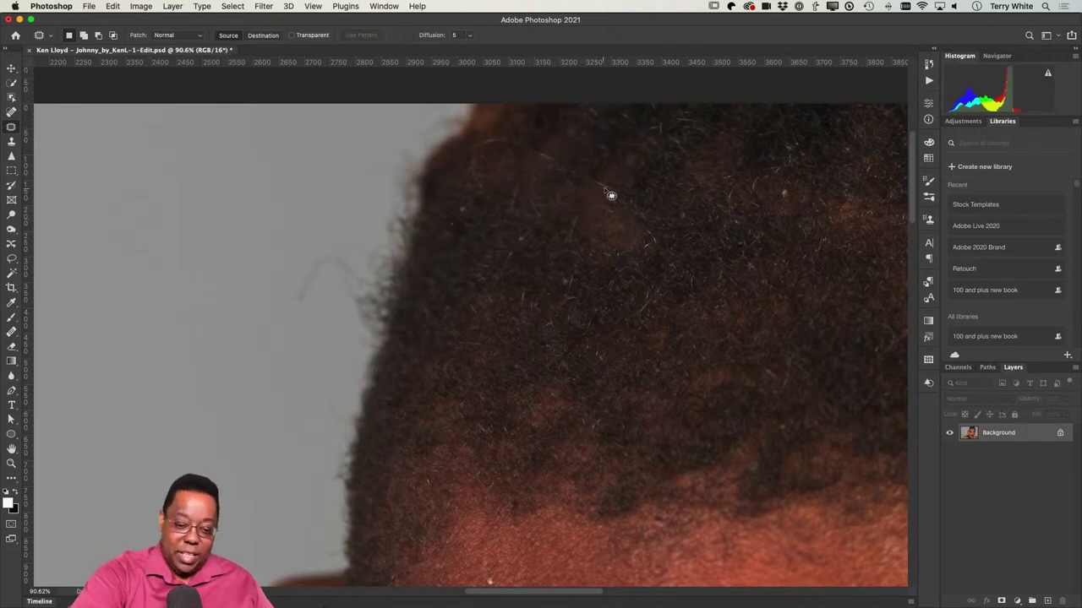
# Step: Patch the light stray hairs and bright spots near the upper edge of the head with nearby dark hair texture
pyautogui.moveTo(608, 193)
pyautogui.mouseDown()
pyautogui.moveTo(584, 187)
pyautogui.moveTo(608, 194)
pyautogui.mouseUp()
pyautogui.press('super+d')
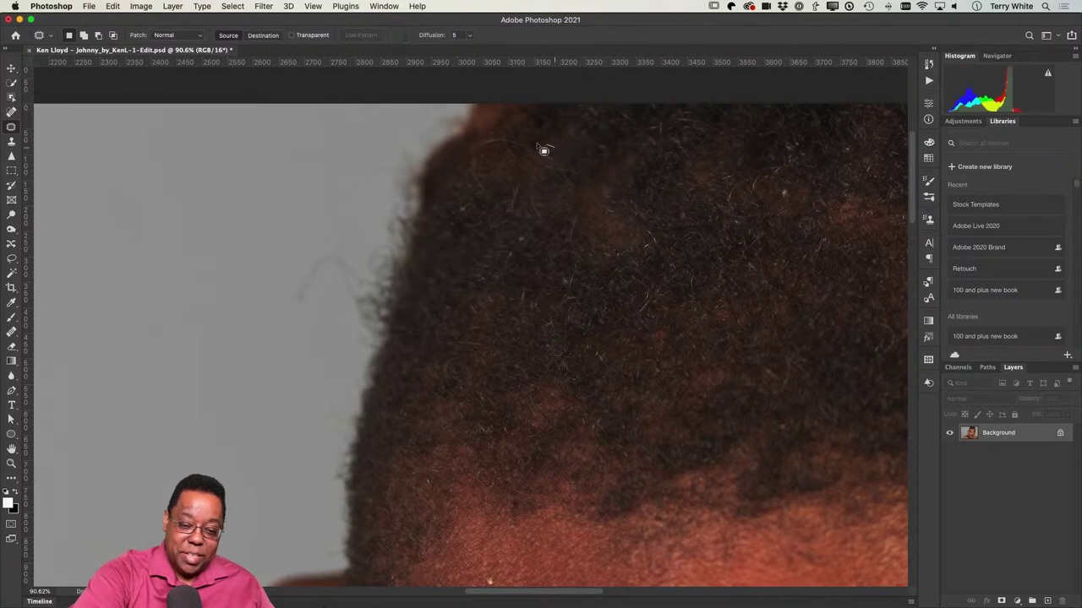
pyautogui.moveTo(541, 150); pyautogui.dragTo(575, 149)
pyautogui.press('super+d')
pyautogui.moveTo(543, 212)
pyautogui.mouseDown()
pyautogui.moveTo(533, 212)
pyautogui.moveTo(538, 234)
pyautogui.moveTo(564, 208)
pyautogui.mouseUp()
pyautogui.press('super+d')
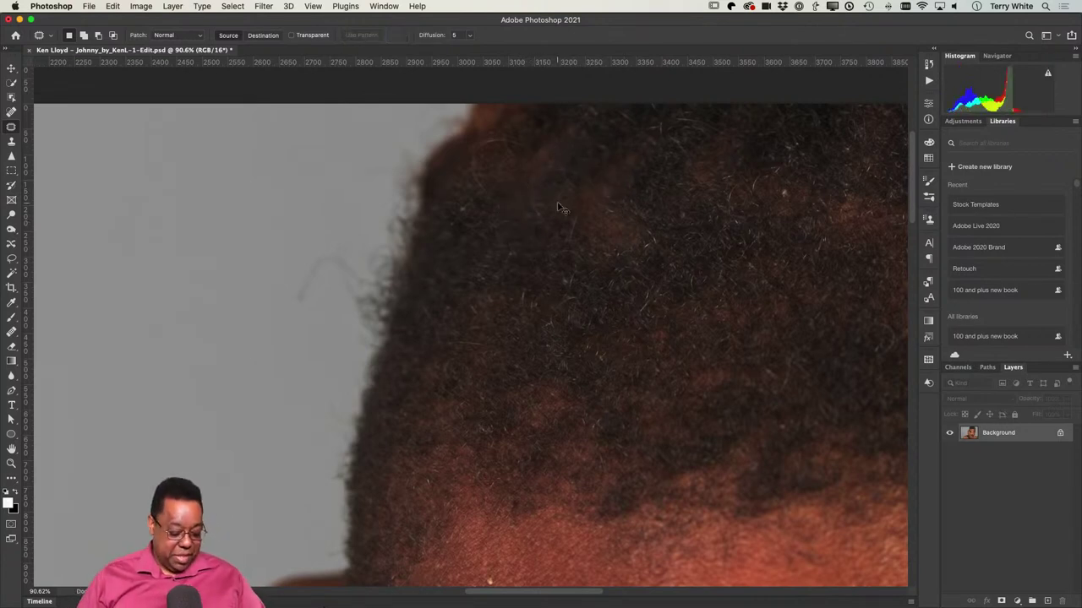
# Step: Save and close the retouched portrait, and return to Lightroom Classic
pyautogui.press('super+s')
pyautogui.press('super+w')
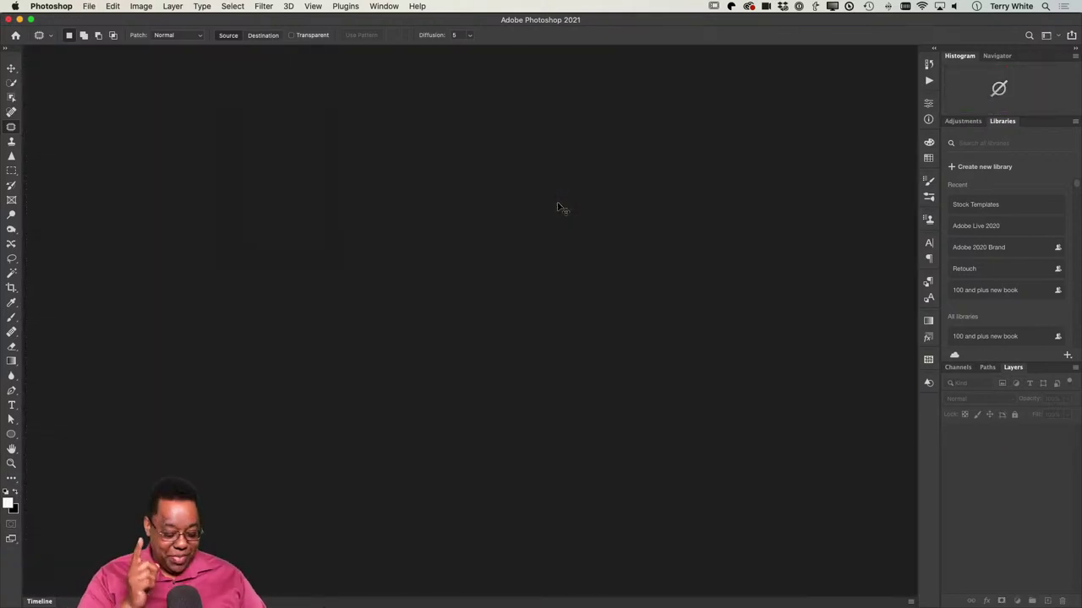
pyautogui.press('super+Tab')
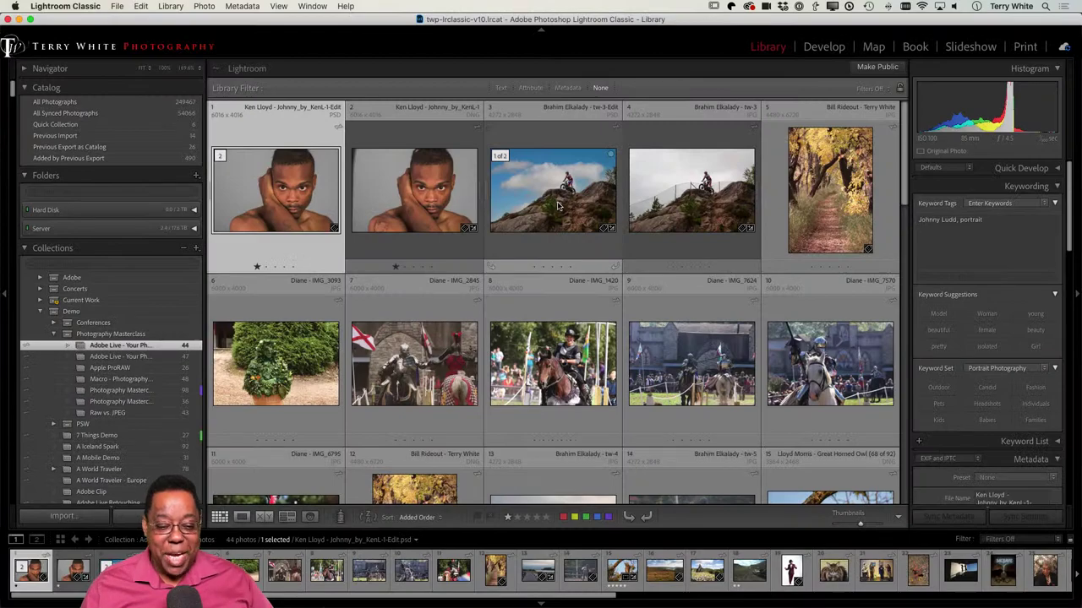
# Step: Compare the original DNG portrait with its retouched version full screen
pyautogui.click(389, 195)
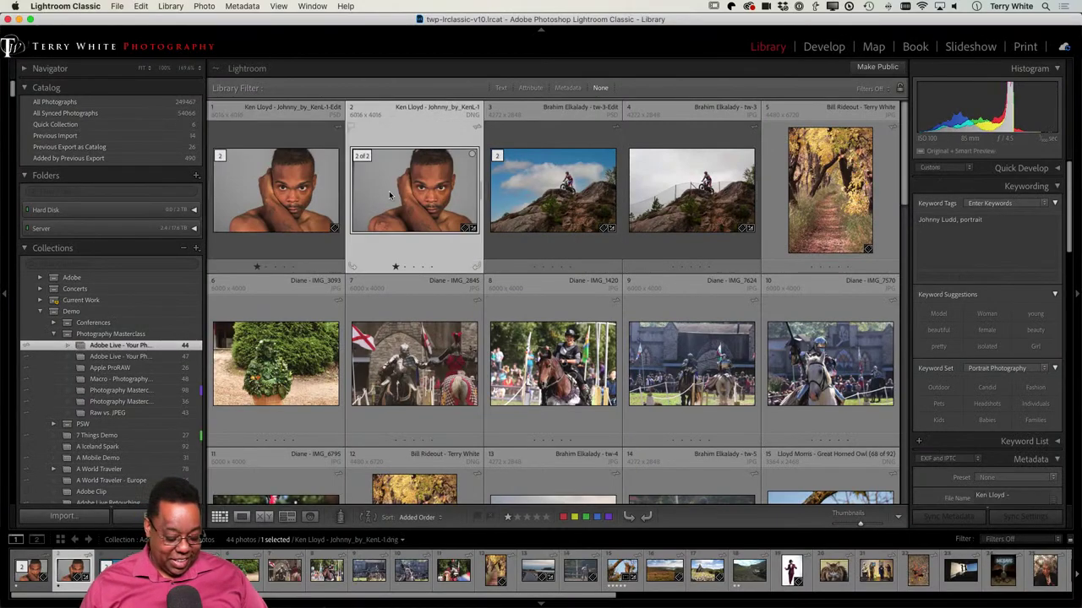
pyautogui.press('f')
pyautogui.press('Left')
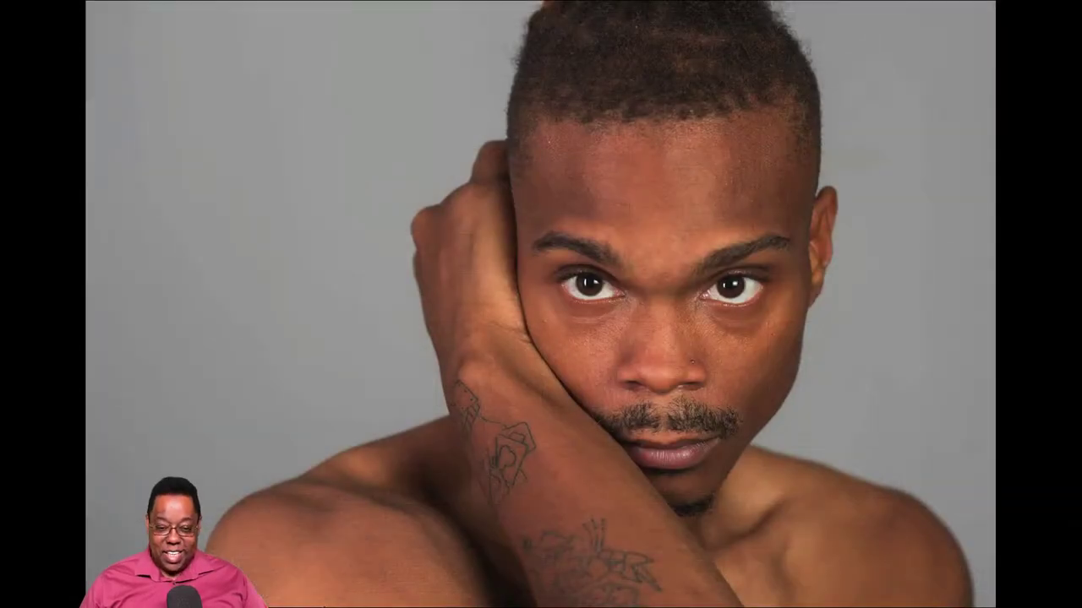
pyautogui.press('Right')
pyautogui.press('Left')
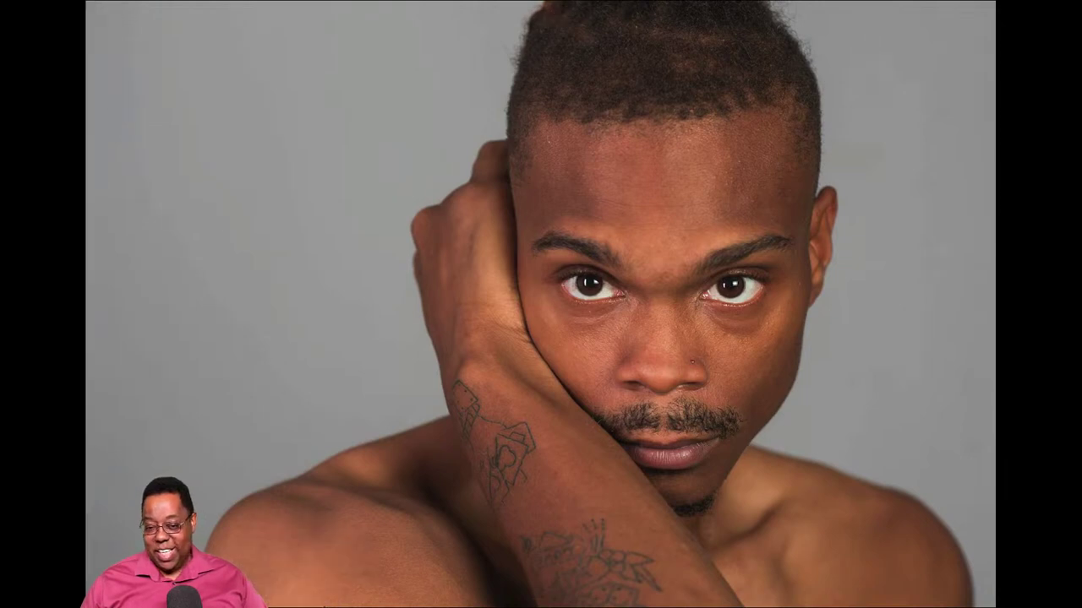
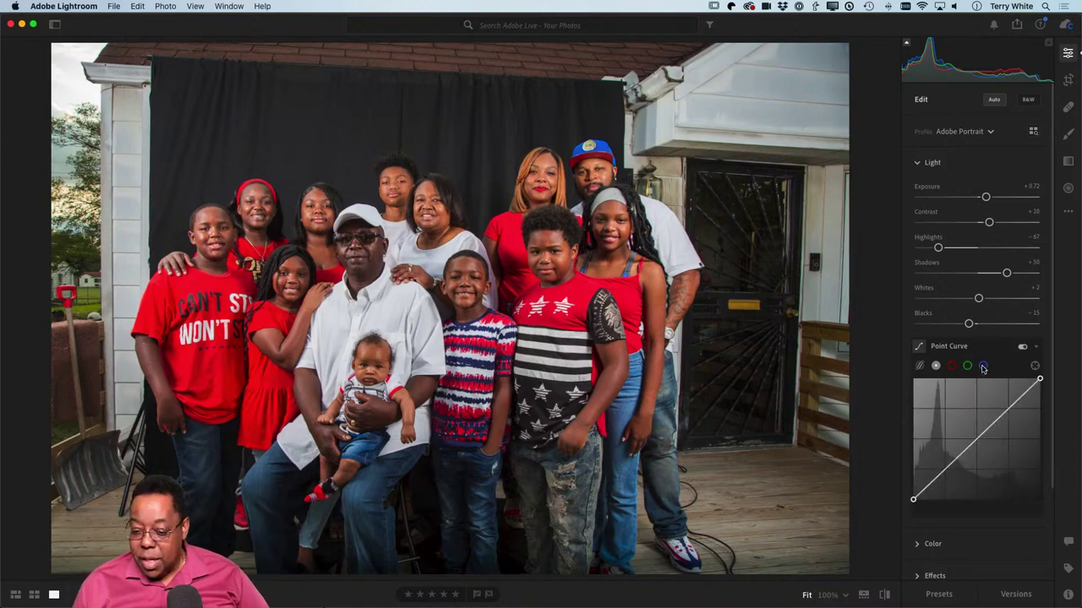
# Step: Review the family photo's color adjustments, including Color Mixer and Color Grading, and reset its Saturation to 0
pyautogui.scroll(-3, 980, 364)
pyautogui.click(922, 433)
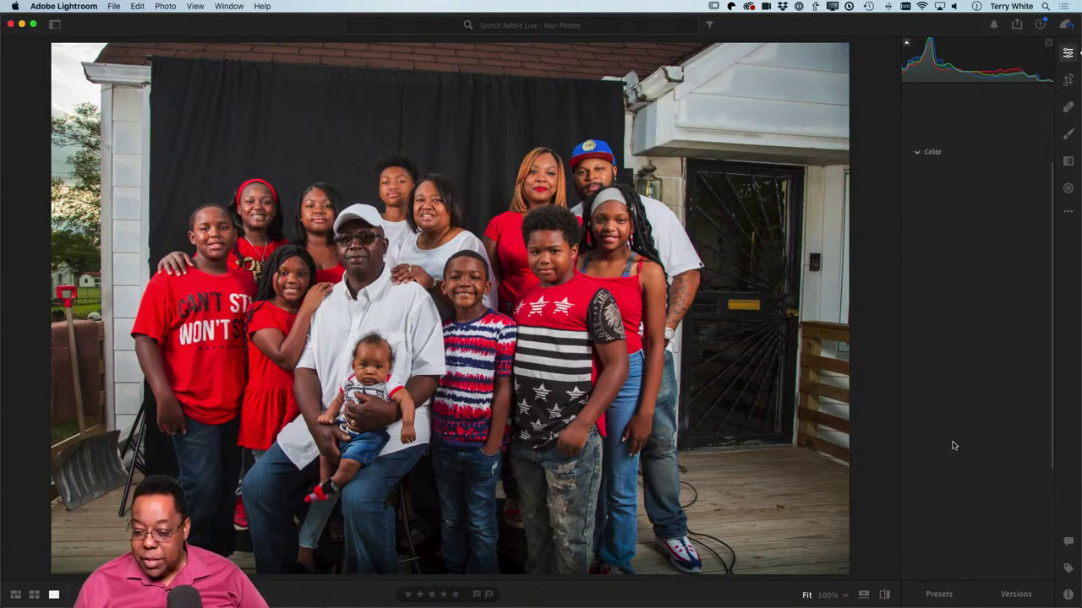
pyautogui.scroll(-2, 989, 453)
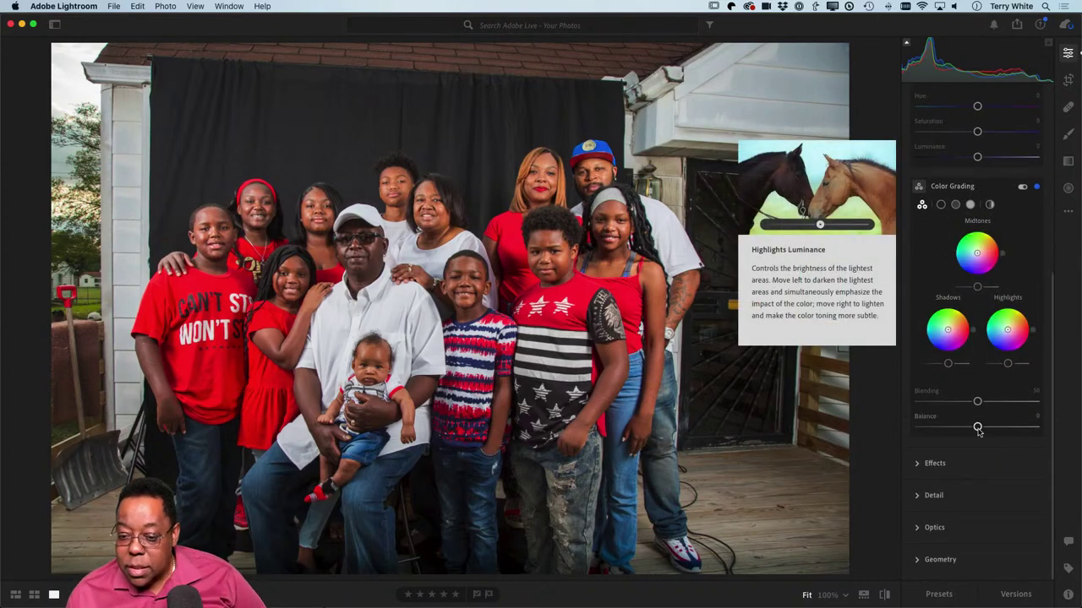
pyautogui.scroll(3, 976, 429)
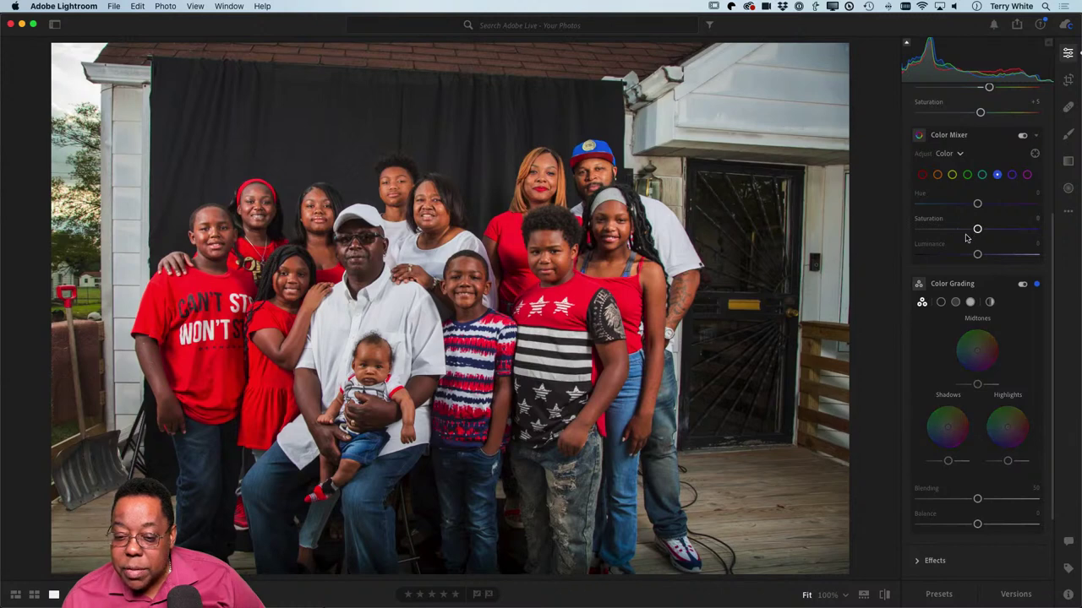
pyautogui.scroll(1, 972, 241)
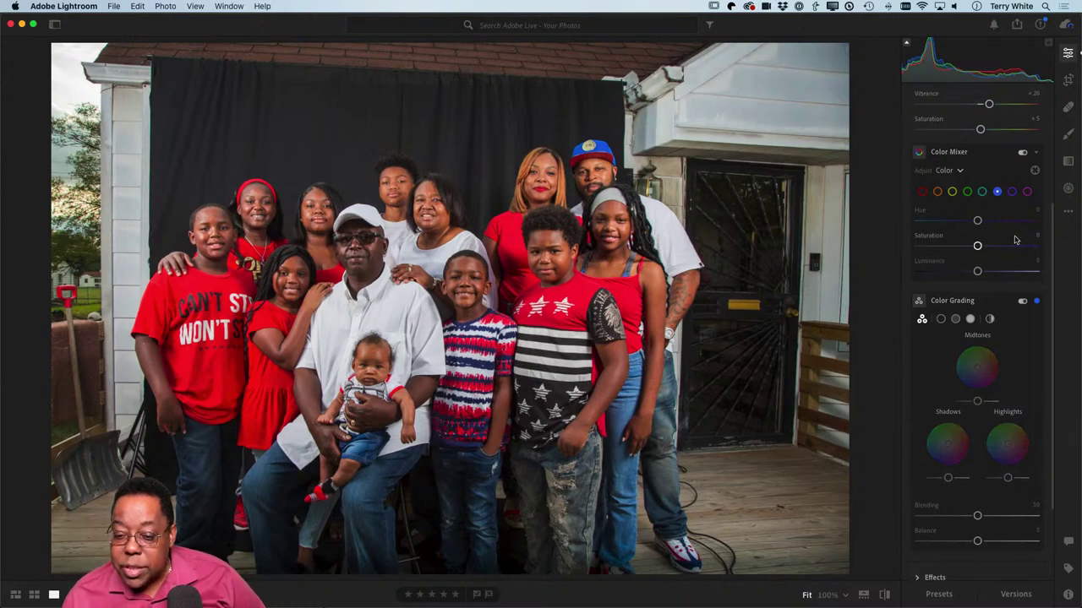
pyautogui.scroll(5, 981, 245)
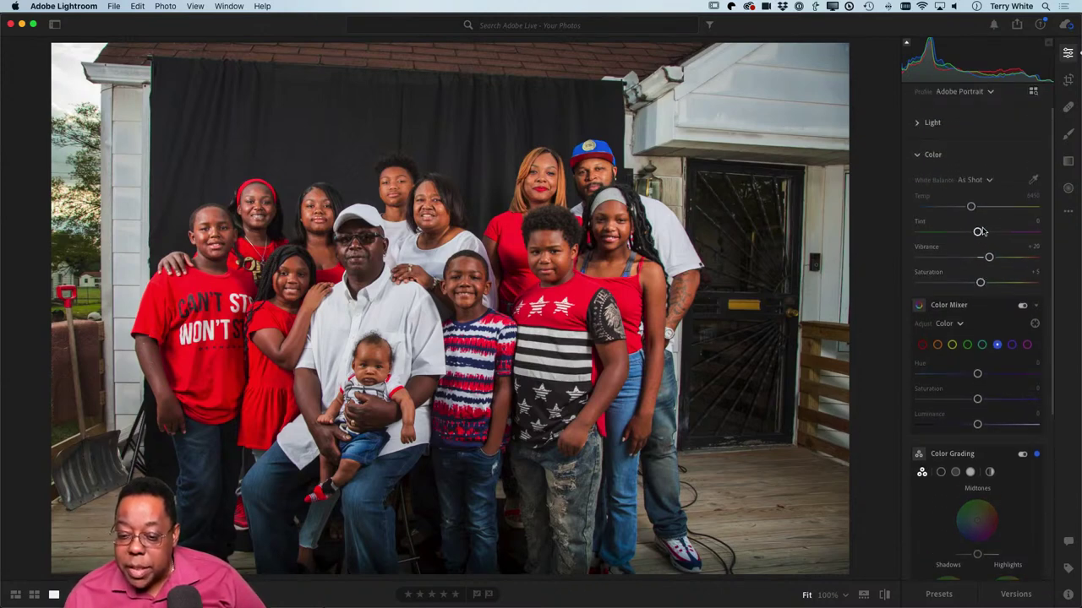
pyautogui.doubleClick(980, 285)
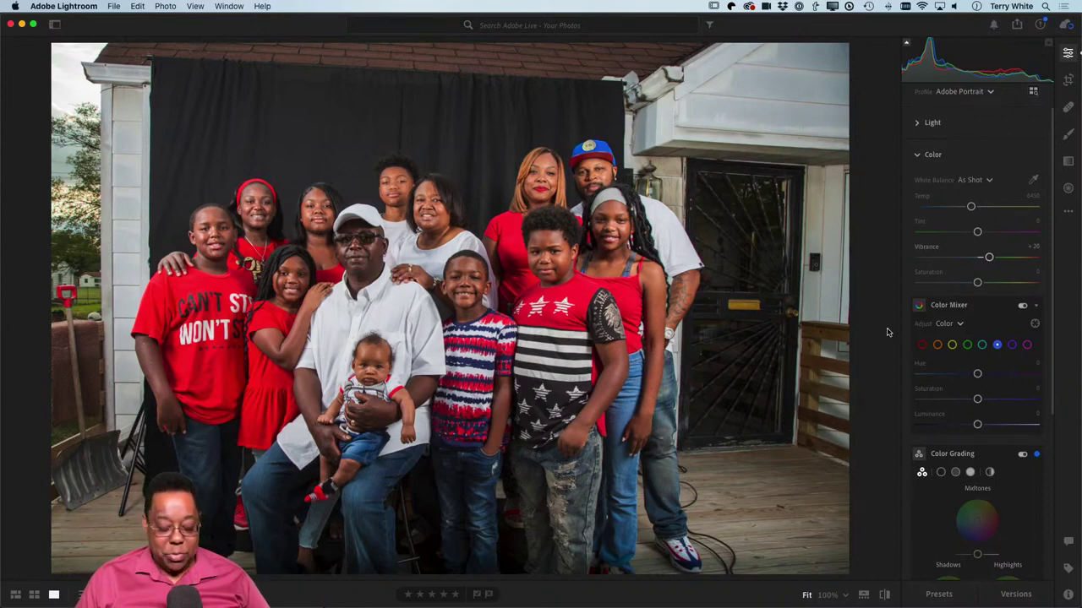
# Step: Send the family group photo from the Lightroom album to Photoshop and fit it to the window
pyautogui.press('g')
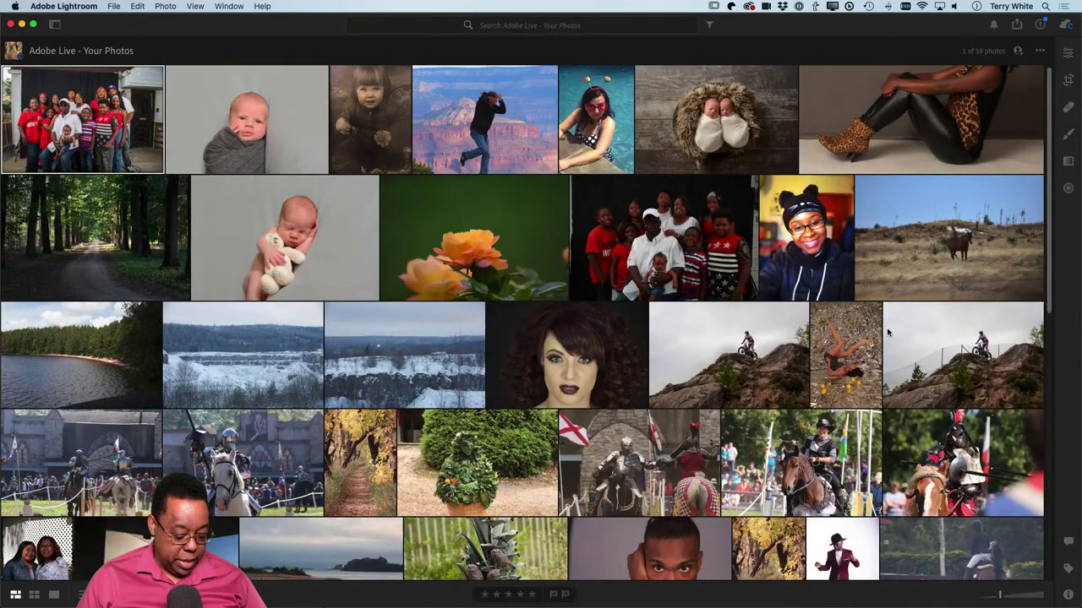
pyautogui.press('super+e')
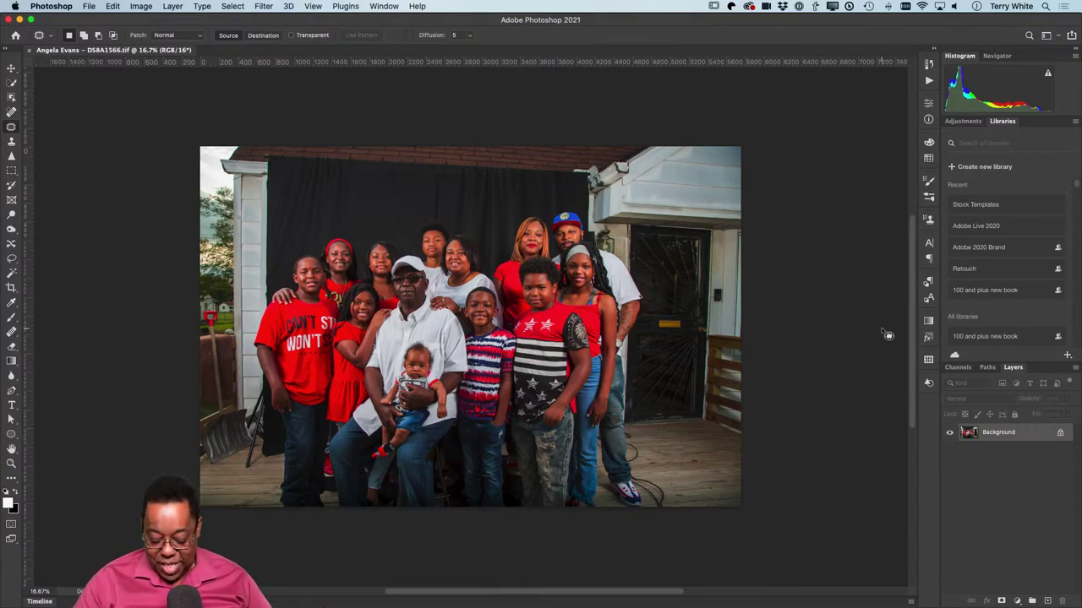
pyautogui.press('super+0')
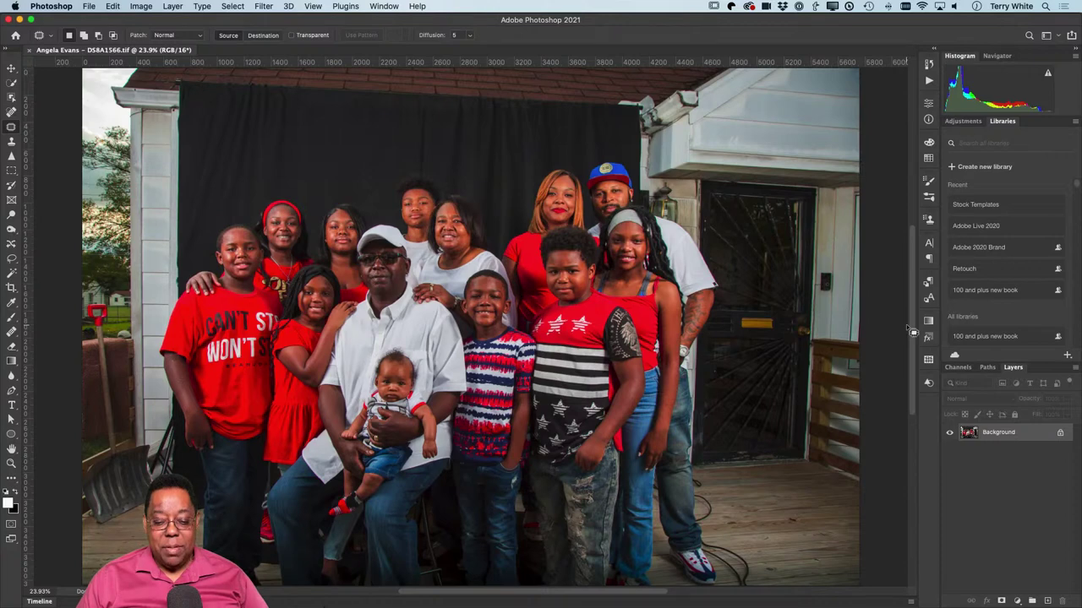
# Step: Select the family with Select Subject and copy them to a new layer, checking the cutout on its own
pyautogui.click(233, 6)
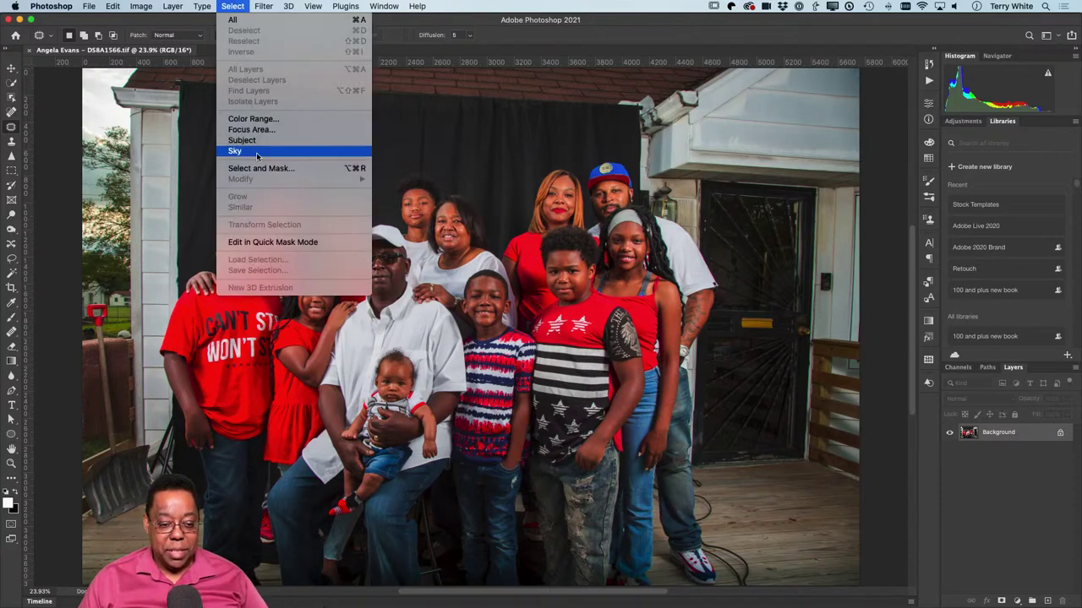
pyautogui.click(244, 140)
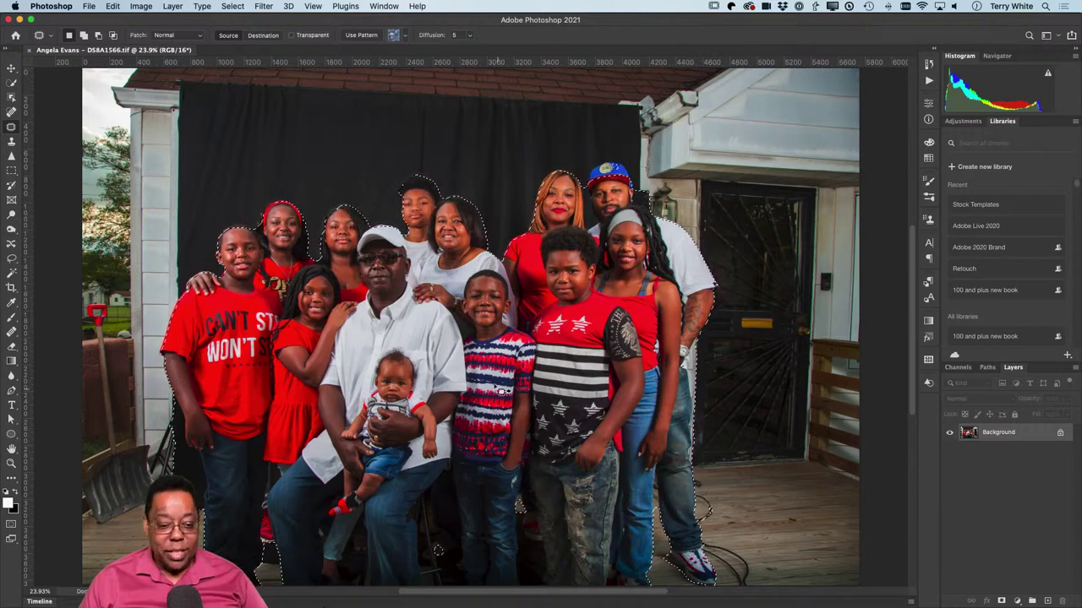
pyautogui.scroll(-1, 414, 186)
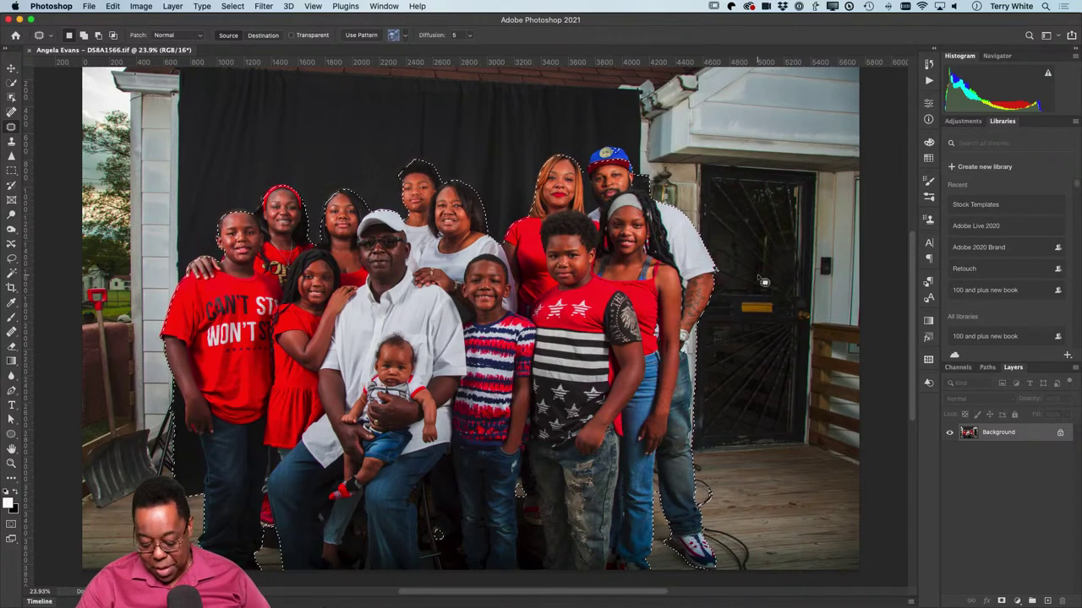
pyautogui.press('super+j')
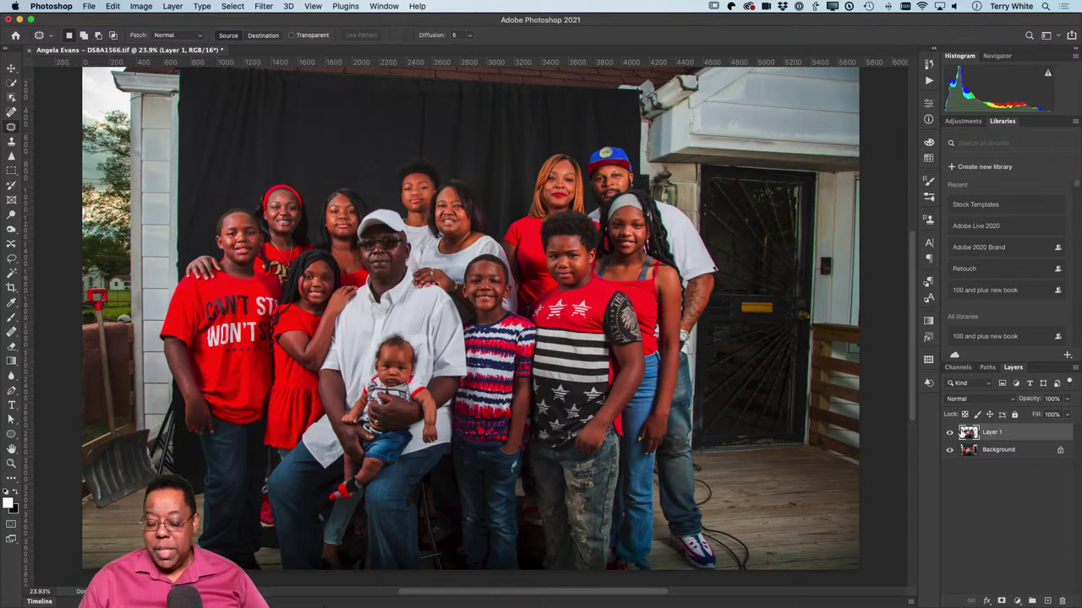
pyautogui.keyDown('alt'); pyautogui.click(949, 432); pyautogui.keyUp('alt')
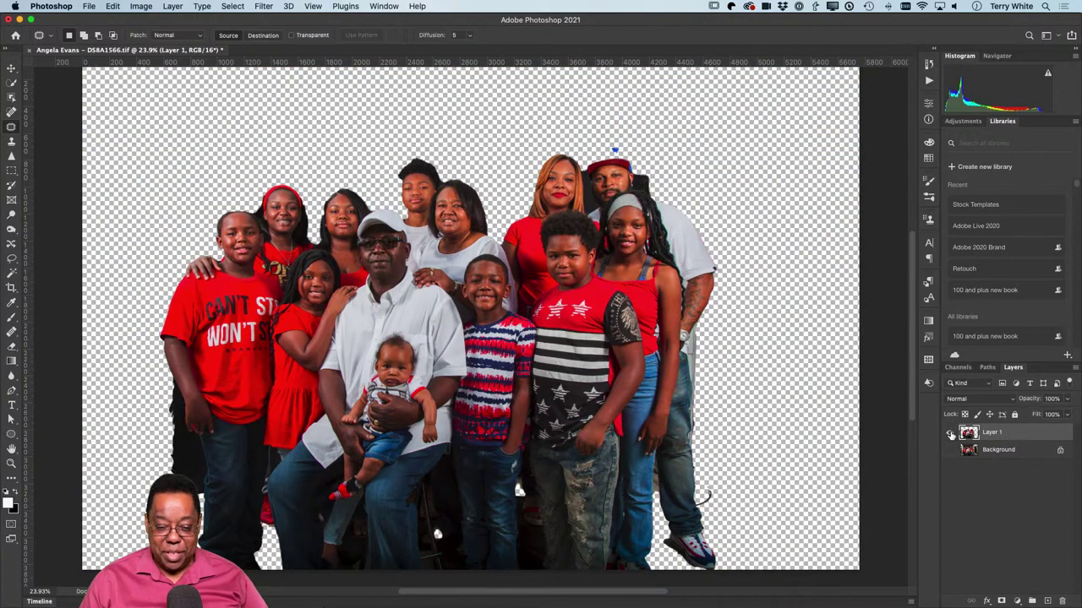
pyautogui.keyDown('alt'); pyautogui.click(949, 433); pyautogui.keyUp('alt')
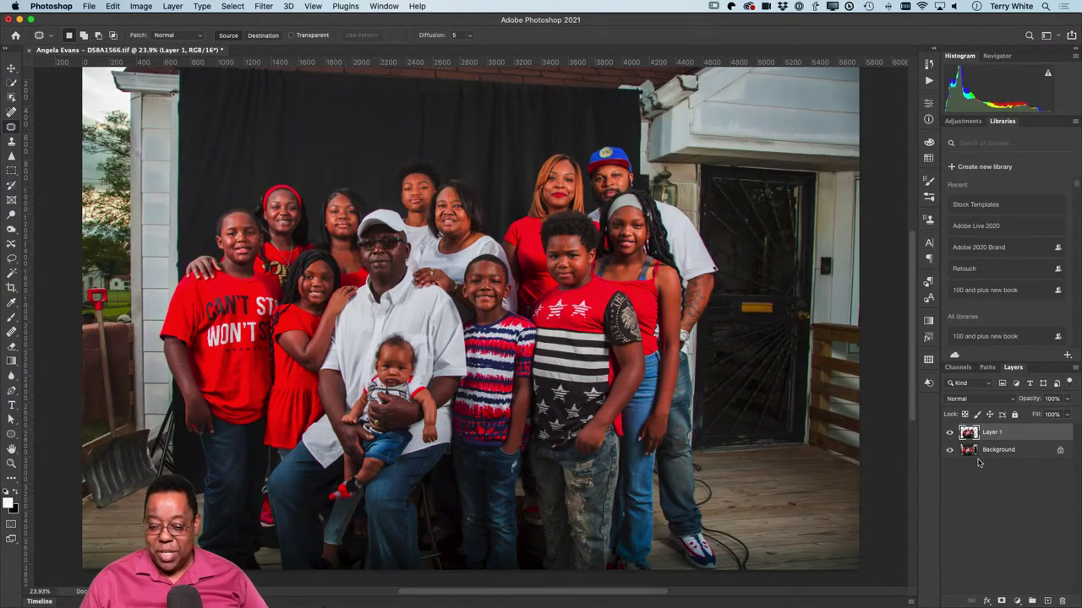
# Step: Copy a rectangle of black backdrop, about 623 by 682 px, from the Background layer to a new layer and view it alone
pyautogui.click(967, 454)
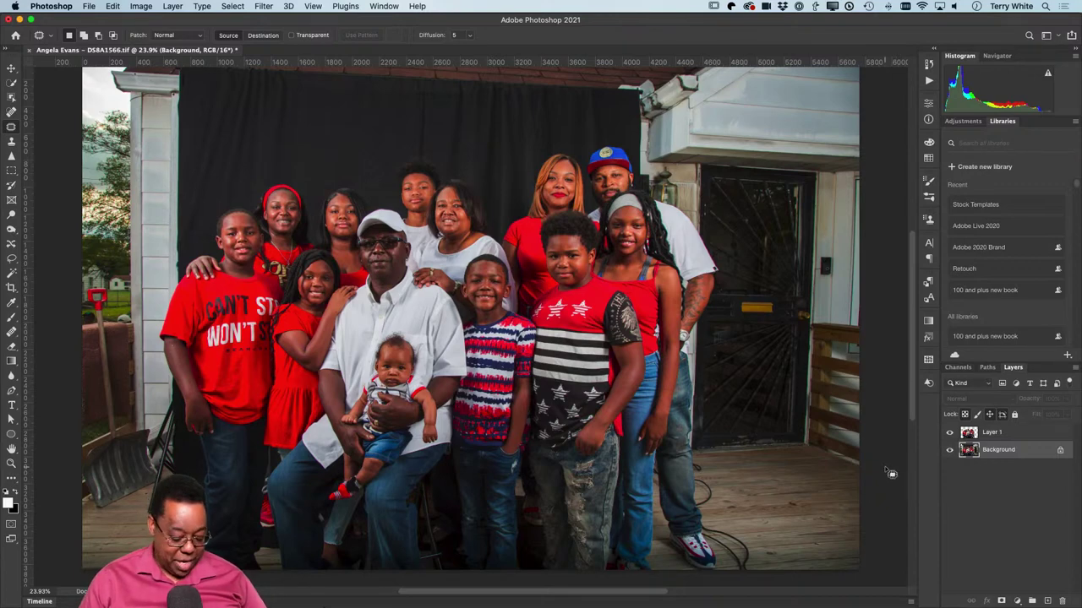
pyautogui.press('m')
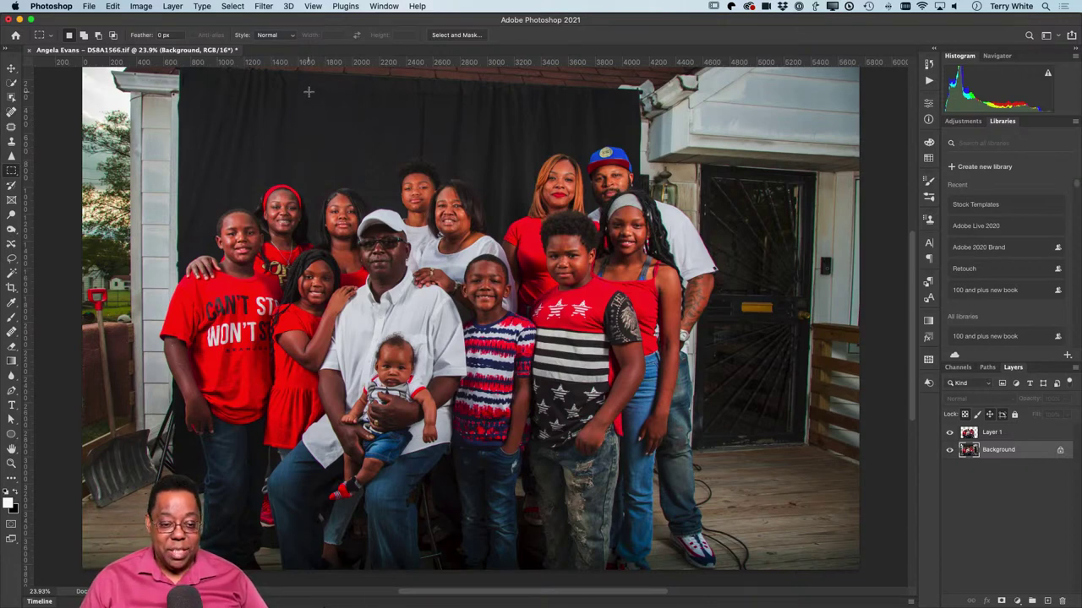
pyautogui.moveTo(309, 91); pyautogui.dragTo(321, 132)
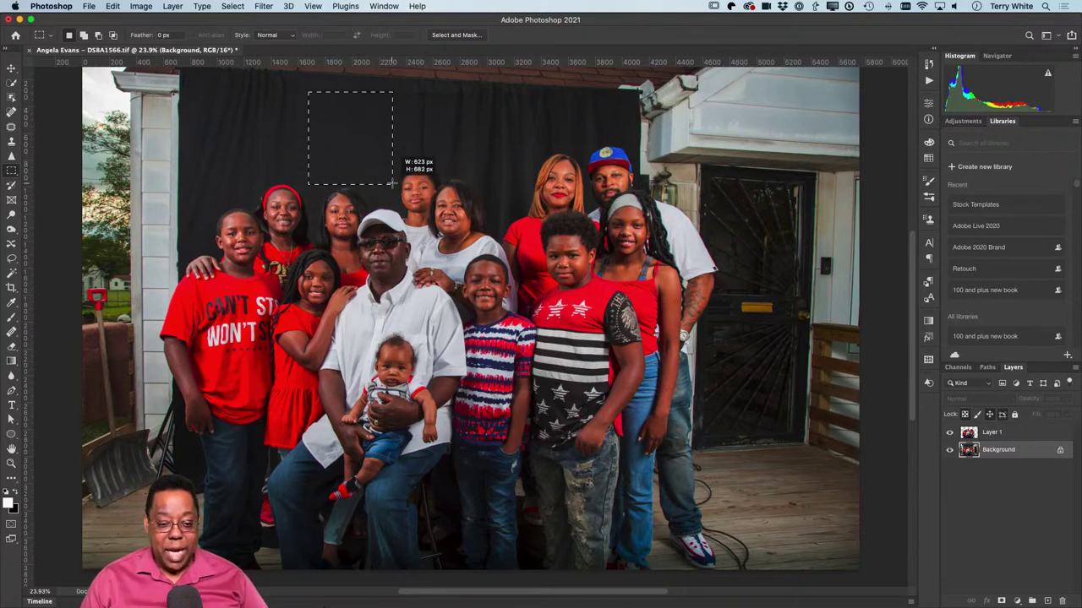
pyautogui.moveTo(392, 182); pyautogui.dragTo(392, 183)
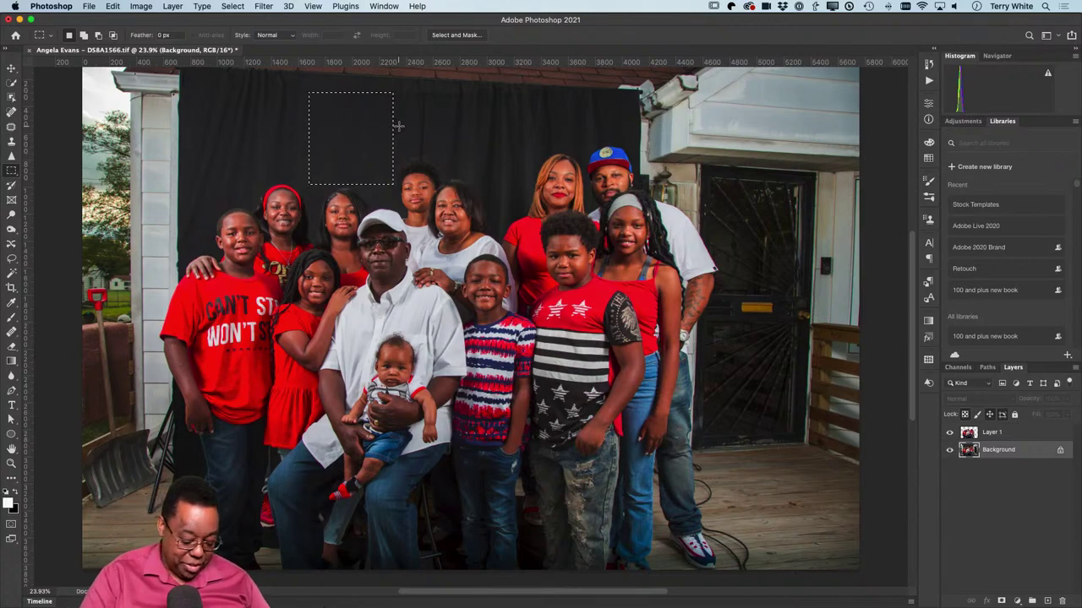
pyautogui.press('super+j')
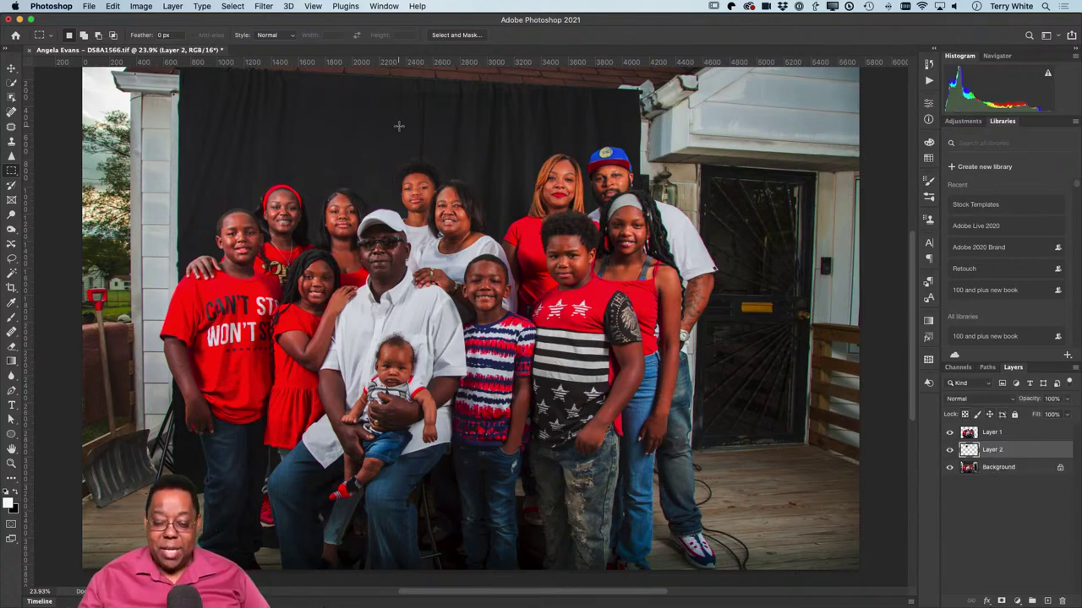
pyautogui.keyDown('alt'); pyautogui.click(949, 449); pyautogui.keyUp('alt')
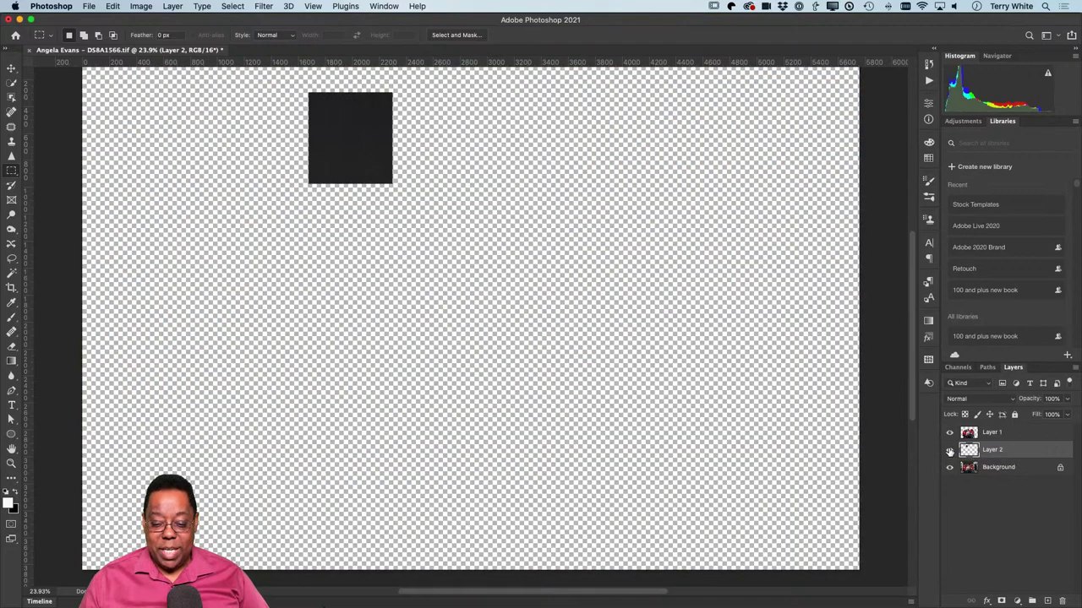
pyautogui.keyDown('alt'); pyautogui.click(949, 450); pyautogui.keyUp('alt')
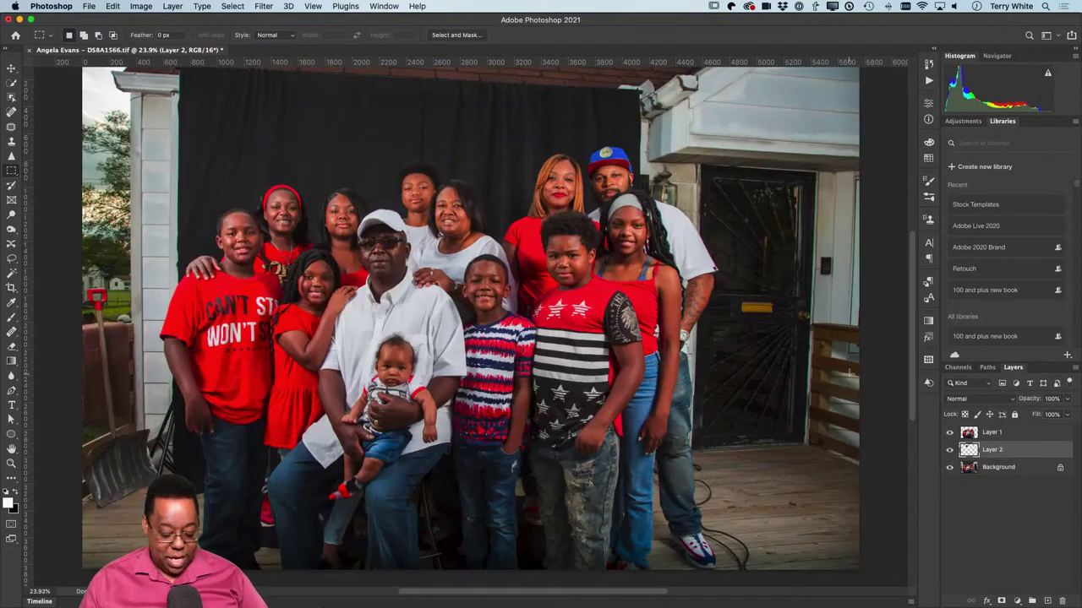
# Step: Move the black backdrop patch on Layer 2 to the photo's upper-left corner and stretch it to cover the whole photo behind the family
pyautogui.press('v')
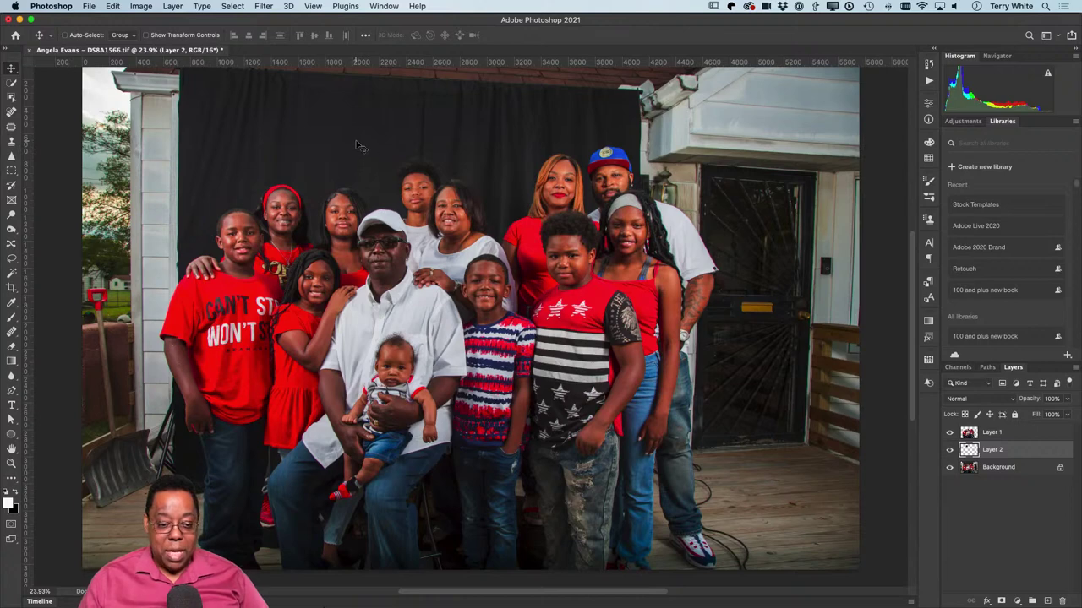
pyautogui.moveTo(343, 146); pyautogui.dragTo(117, 114)
pyautogui.press('super')
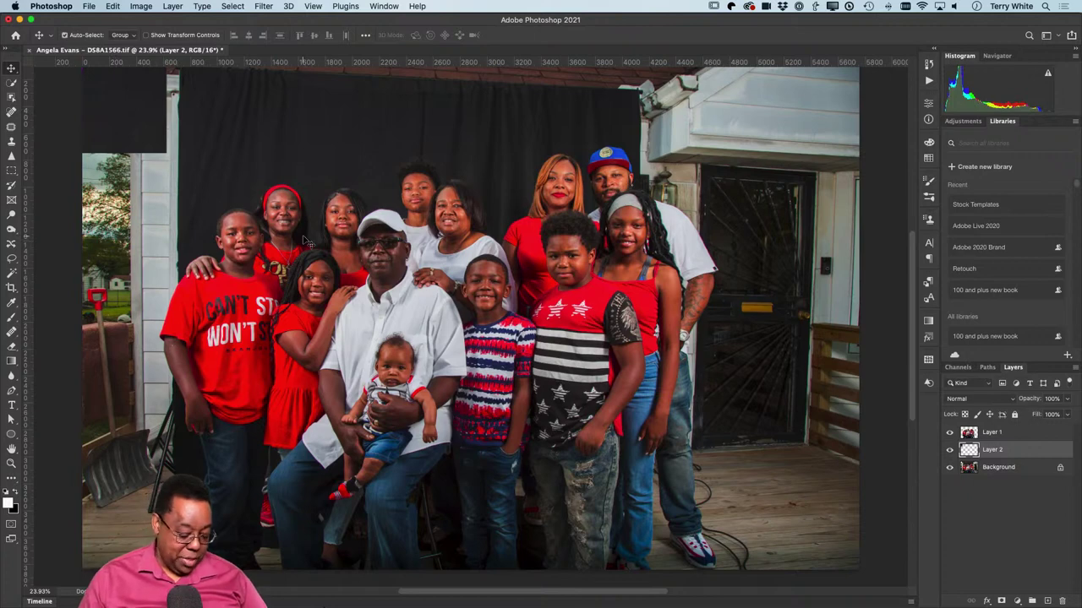
pyautogui.press('super+t')
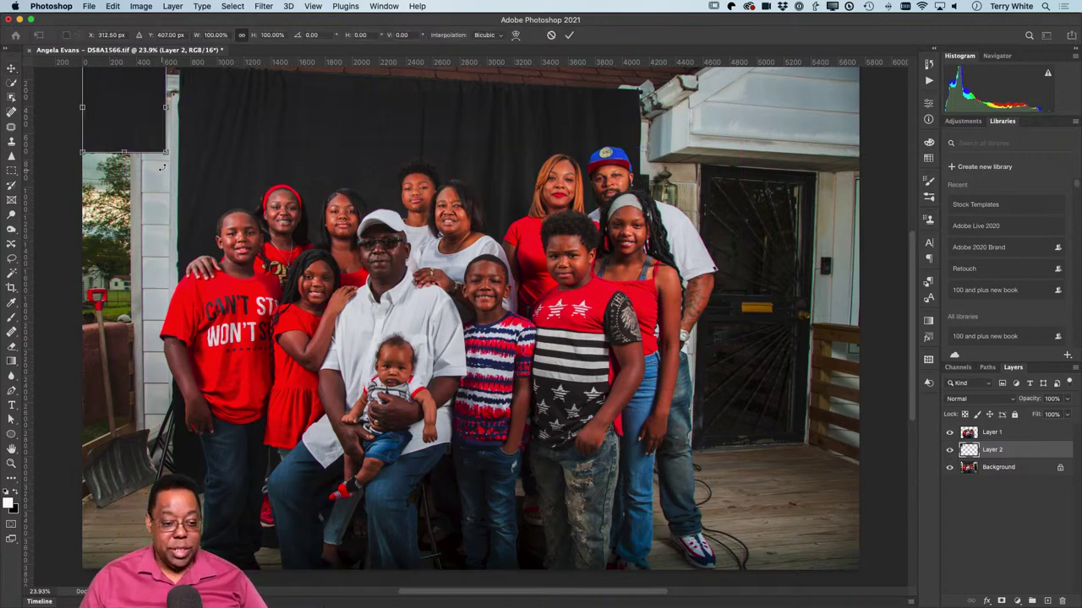
pyautogui.moveTo(165, 153); pyautogui.dragTo(697, 458)
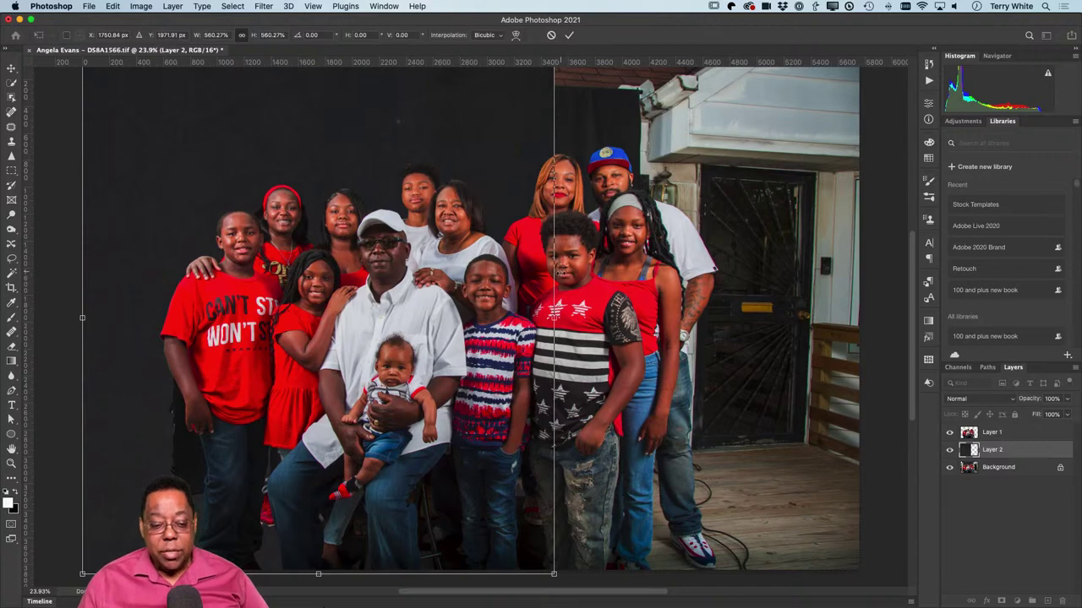
pyautogui.moveTo(554, 318); pyautogui.dragTo(859, 325)
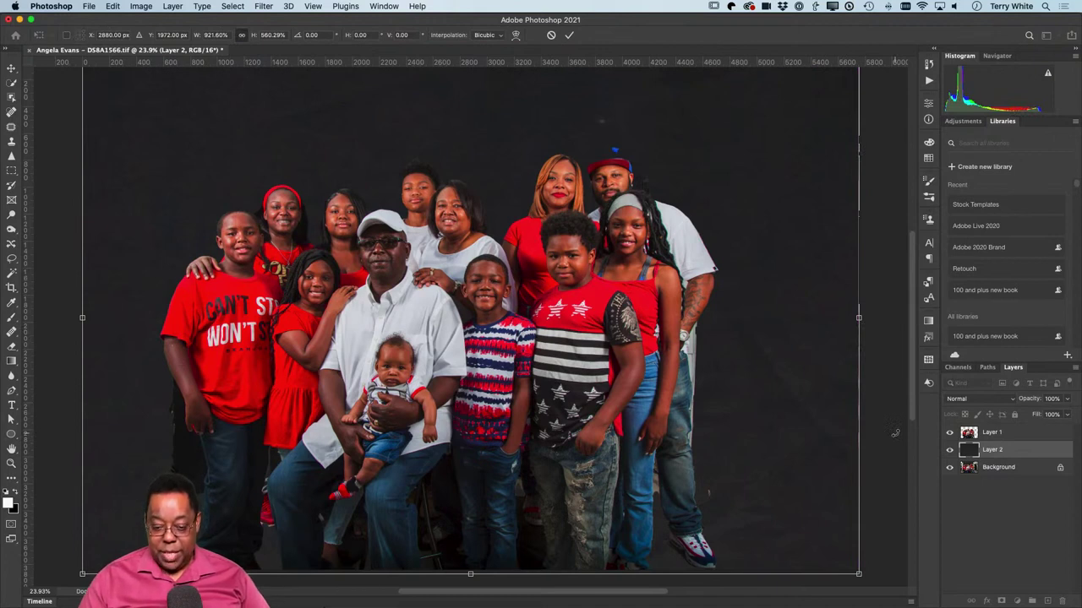
pyautogui.press('Return')
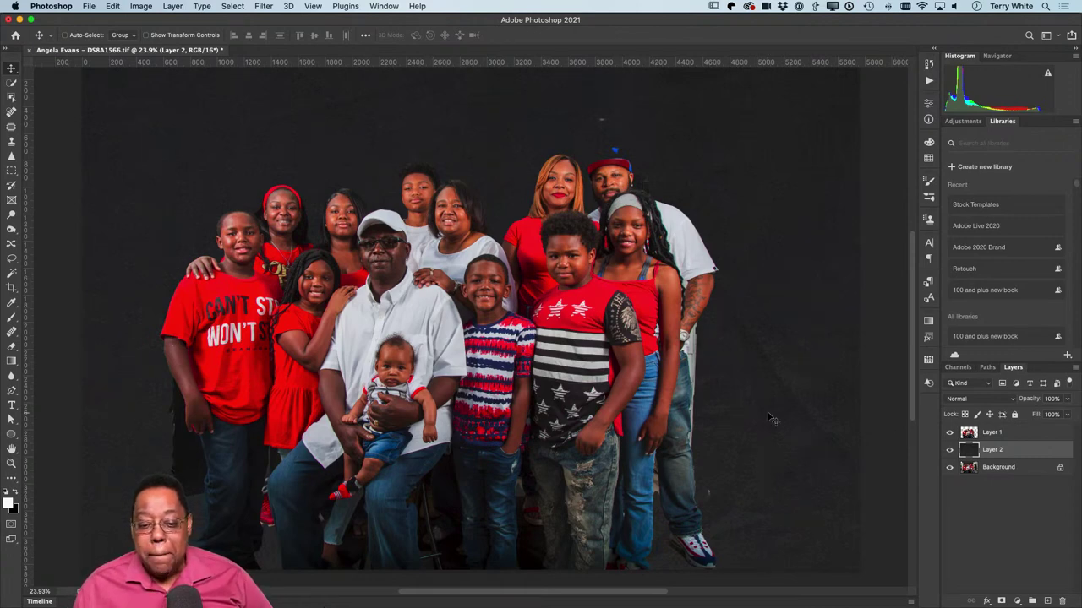
# Step: Compare the photo with and without the stretched backdrop and check the family cutout layer against the Background layer
pyautogui.click(949, 451)
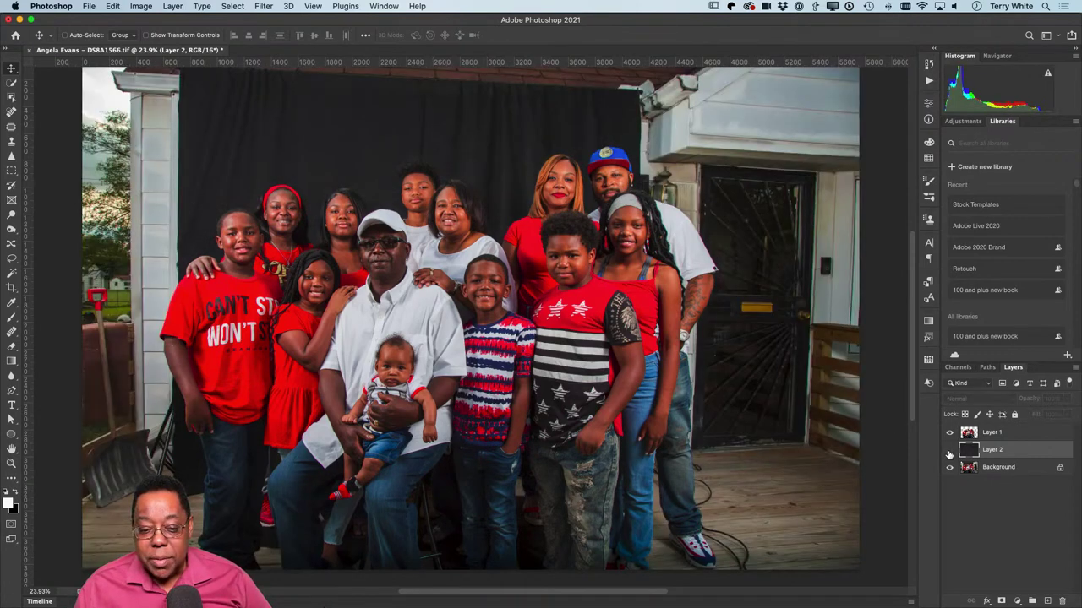
pyautogui.click(949, 451)
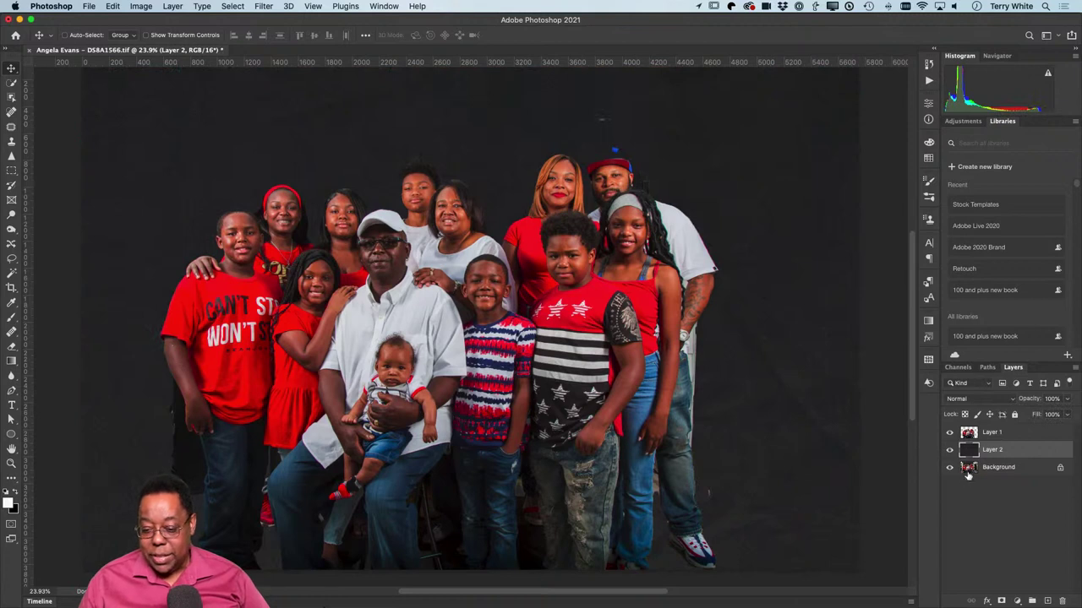
pyautogui.click(970, 438)
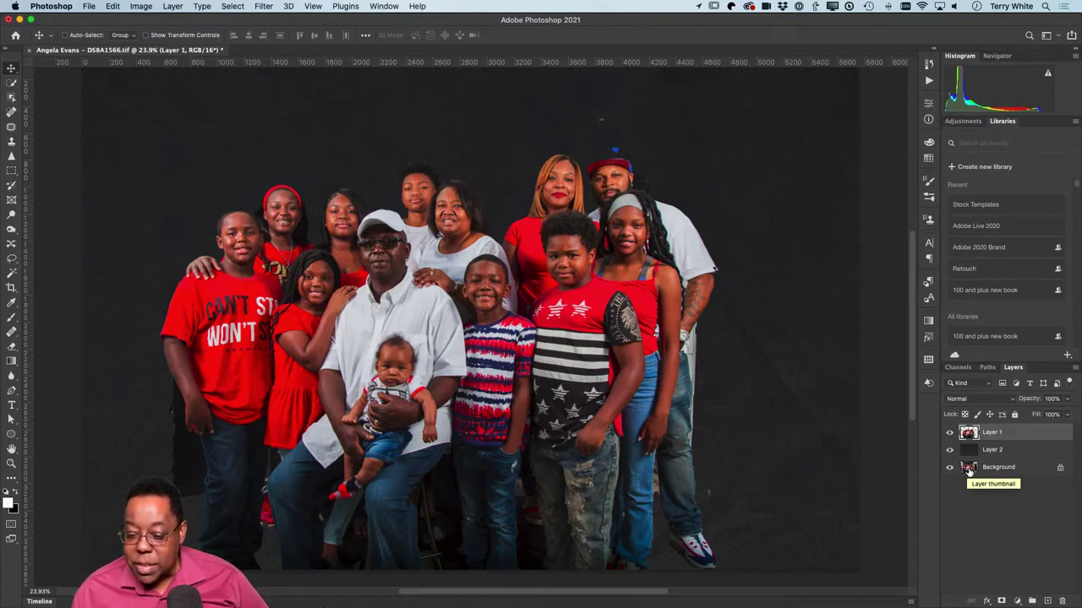
pyautogui.click(968, 471)
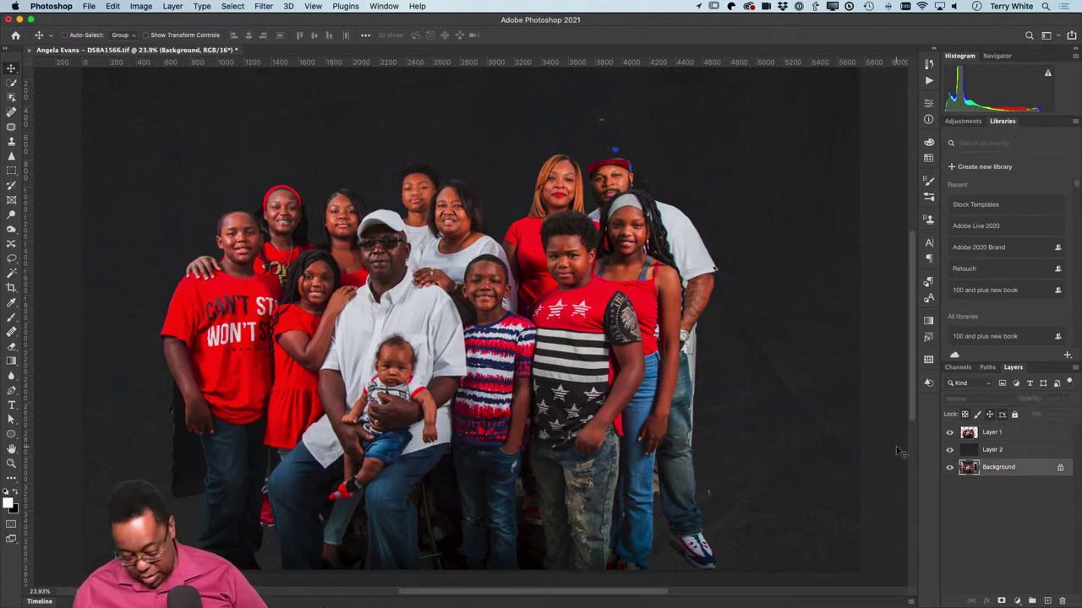
pyautogui.press('s')
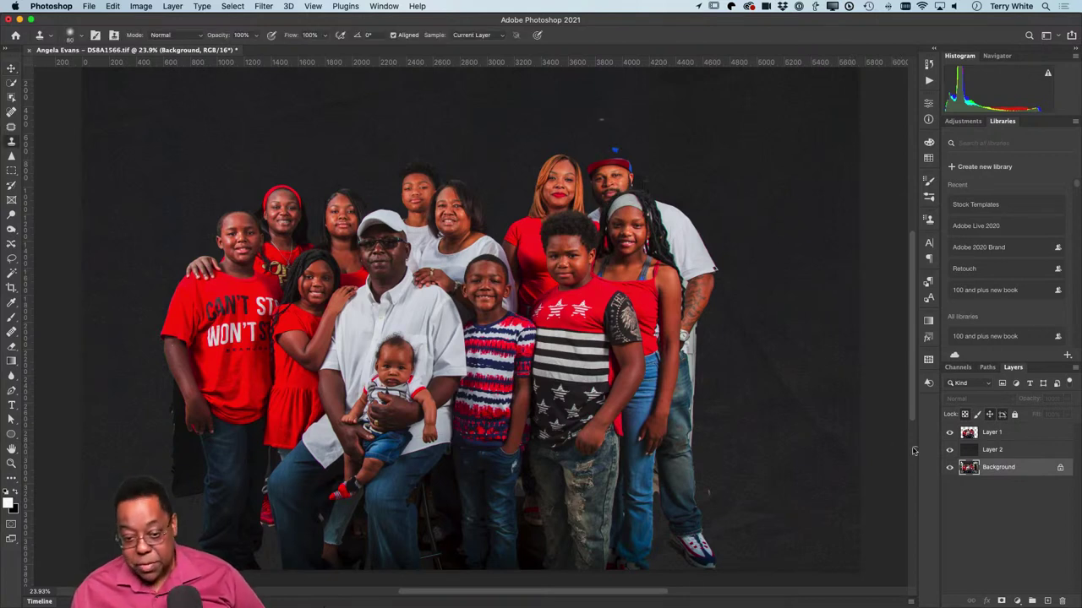
pyautogui.click(969, 433)
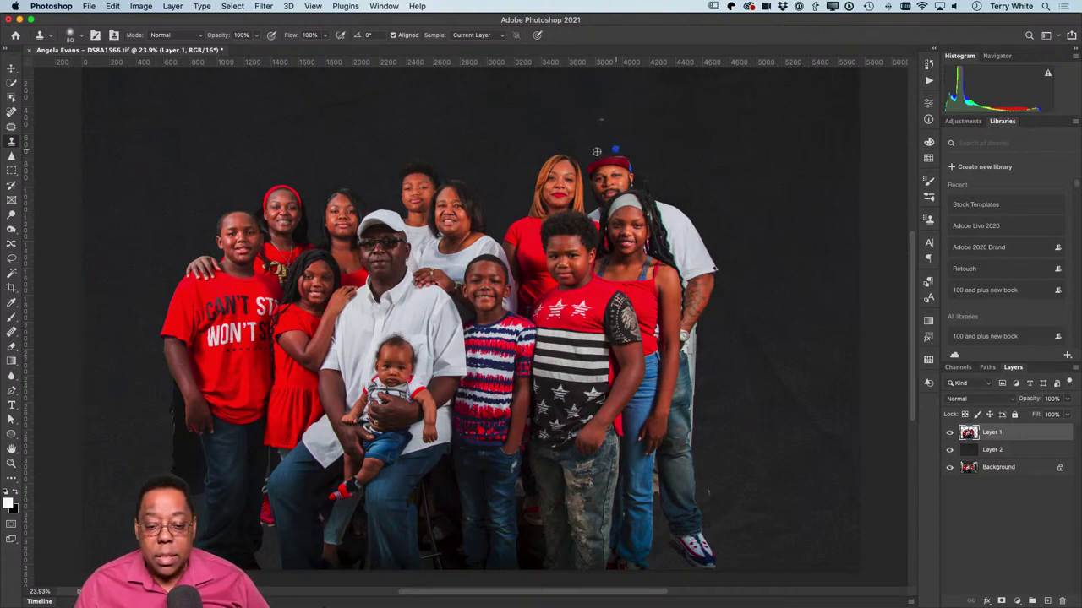
# Step: Delete the family cutout Layer 1 and hide the backdrop Layer 2 to expose the original Background layer
pyautogui.click(949, 433)
pyautogui.click(948, 432)
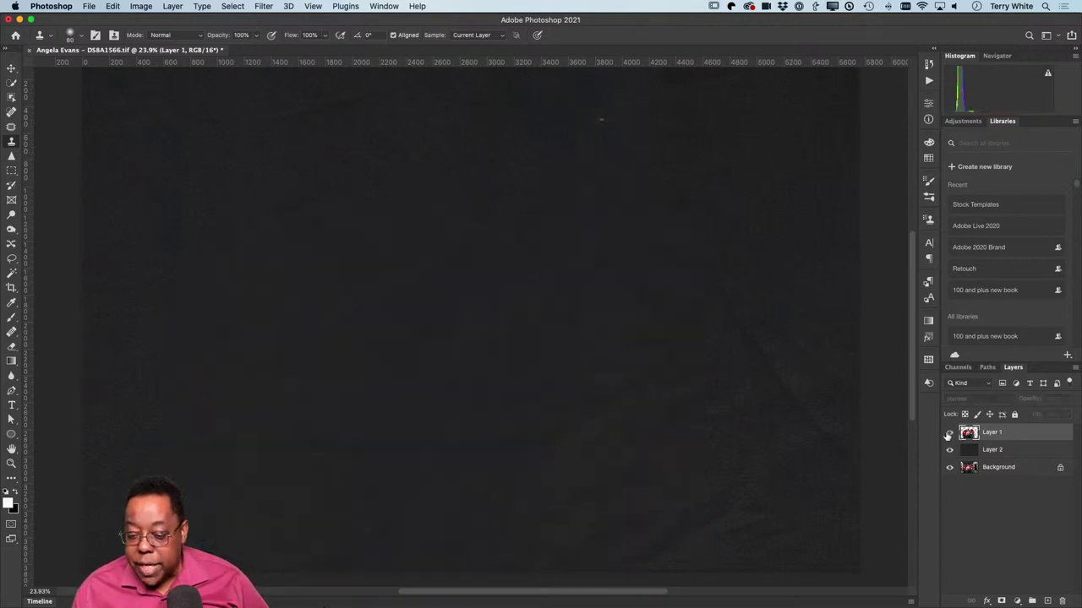
pyautogui.moveTo(1000, 438); pyautogui.dragTo(1062, 601)
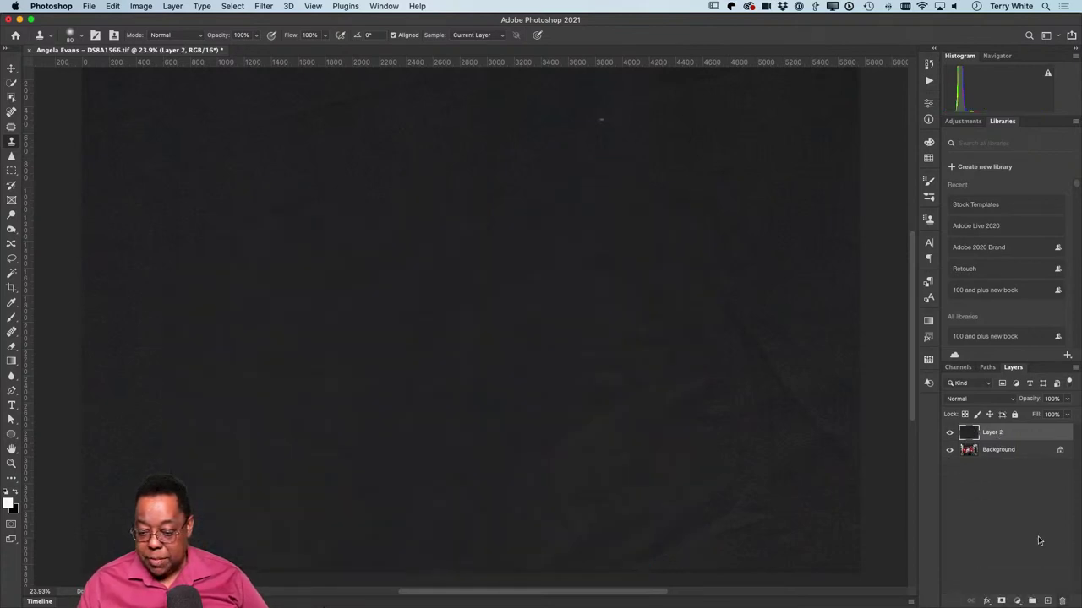
pyautogui.click(1002, 454)
pyautogui.click(949, 432)
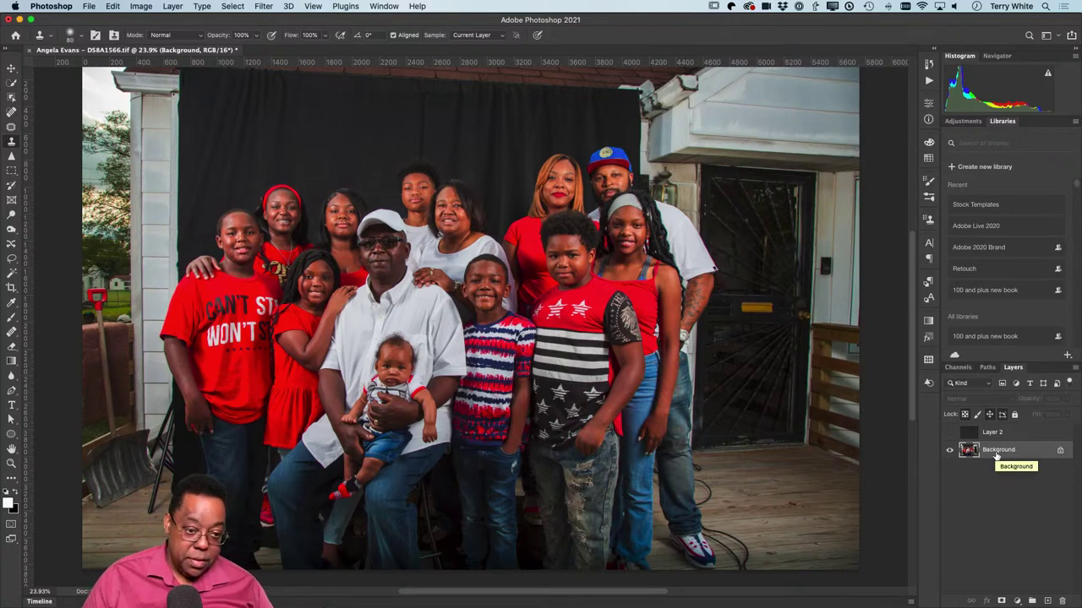
# Step: Select the whole family group on the Background layer with Select Subject
pyautogui.hscroll(-5, 474, 321)
pyautogui.scroll(3, 473, 321)
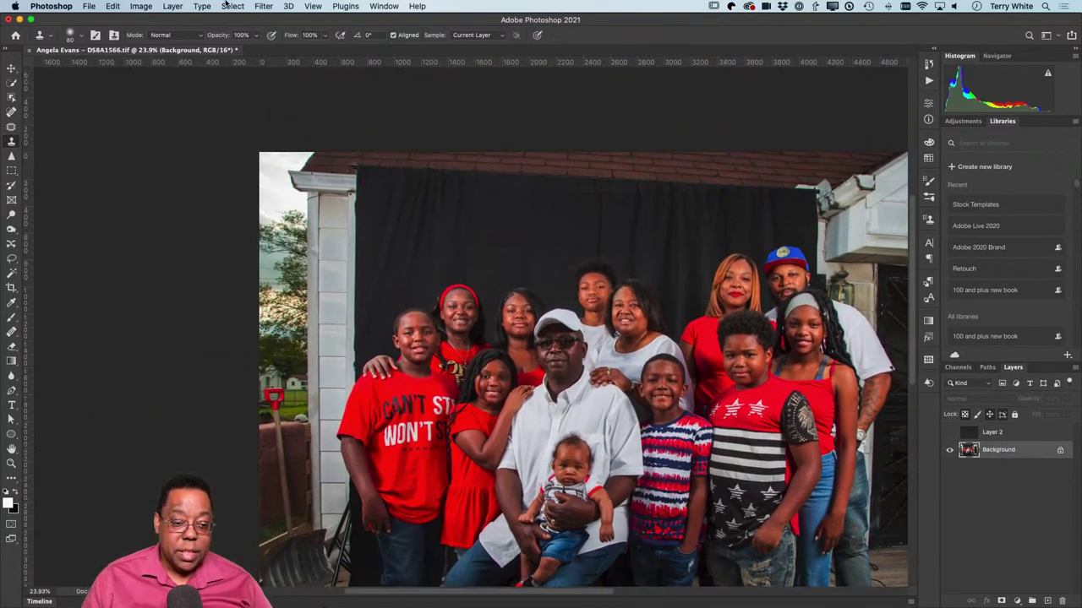
pyautogui.click(228, 5)
pyautogui.click(279, 141)
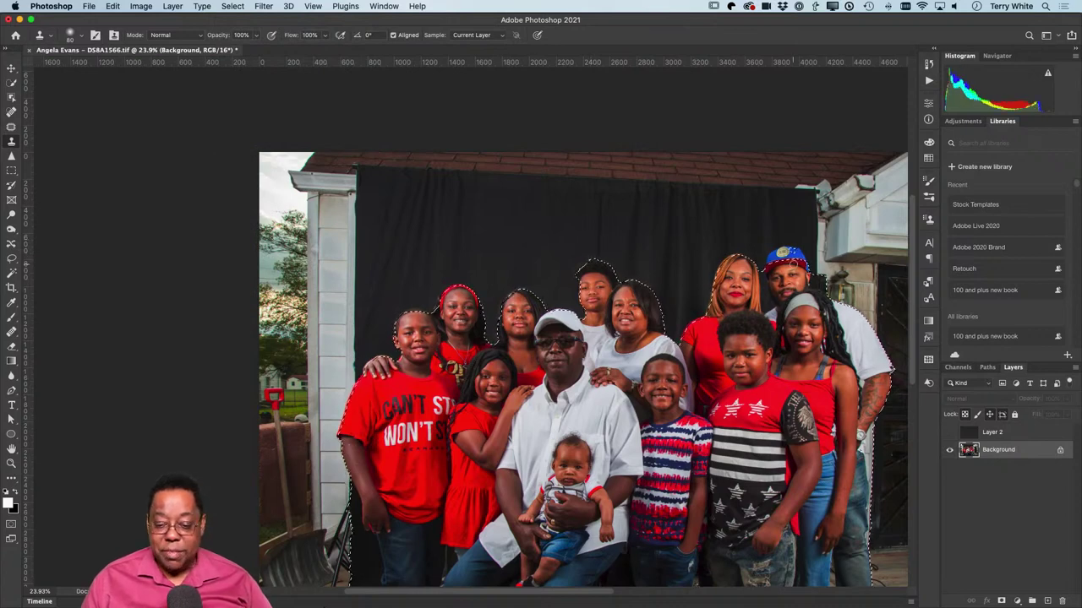
pyautogui.hscroll(-2, 725, 261)
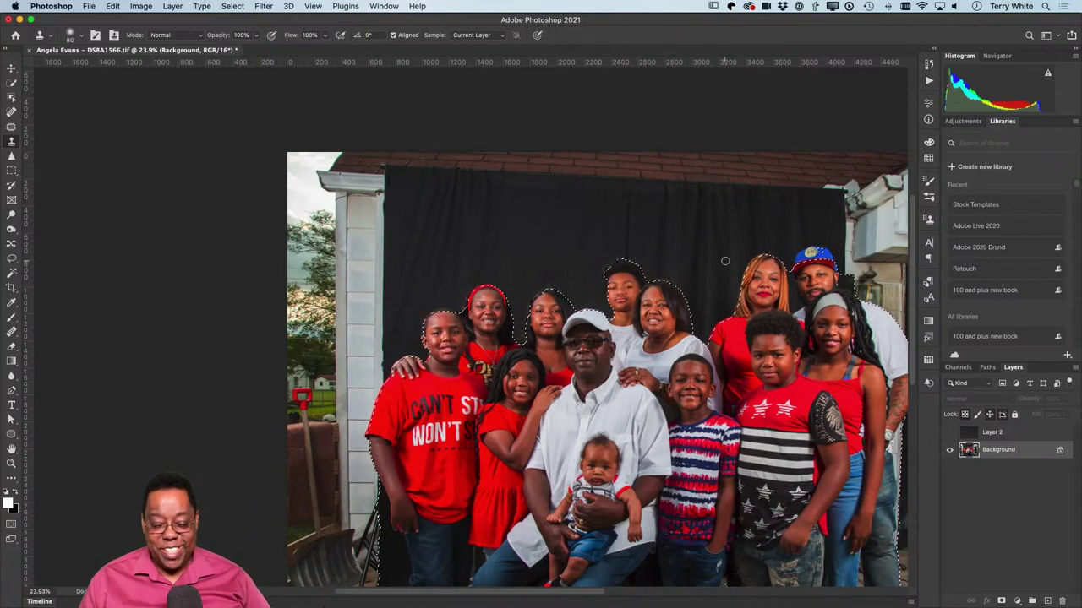
pyautogui.hscroll(5, 725, 261)
pyautogui.scroll(-3, 592, 380)
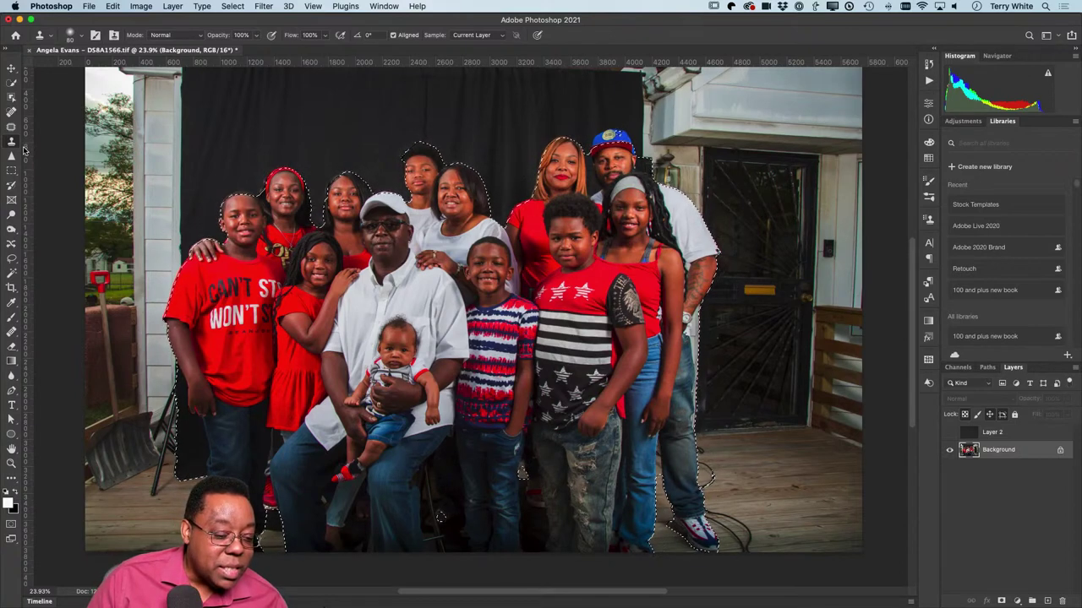
# Step: Subtract the strip of black backdrop beside the leftmost boy's legs from the family selection with the Quick Selection tool
pyautogui.click(12, 83)
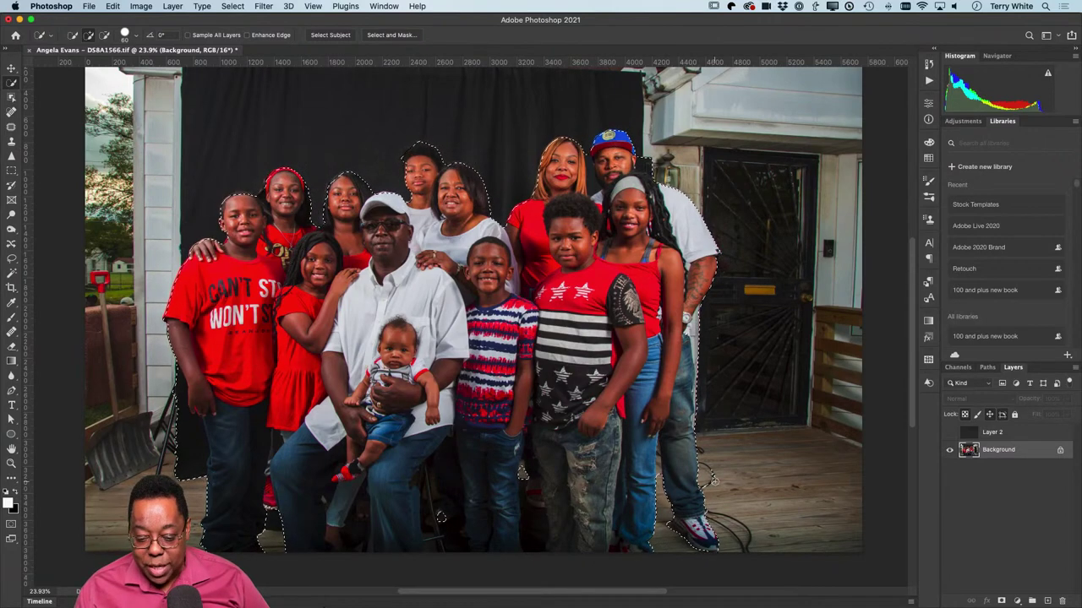
pyautogui.press('alt')
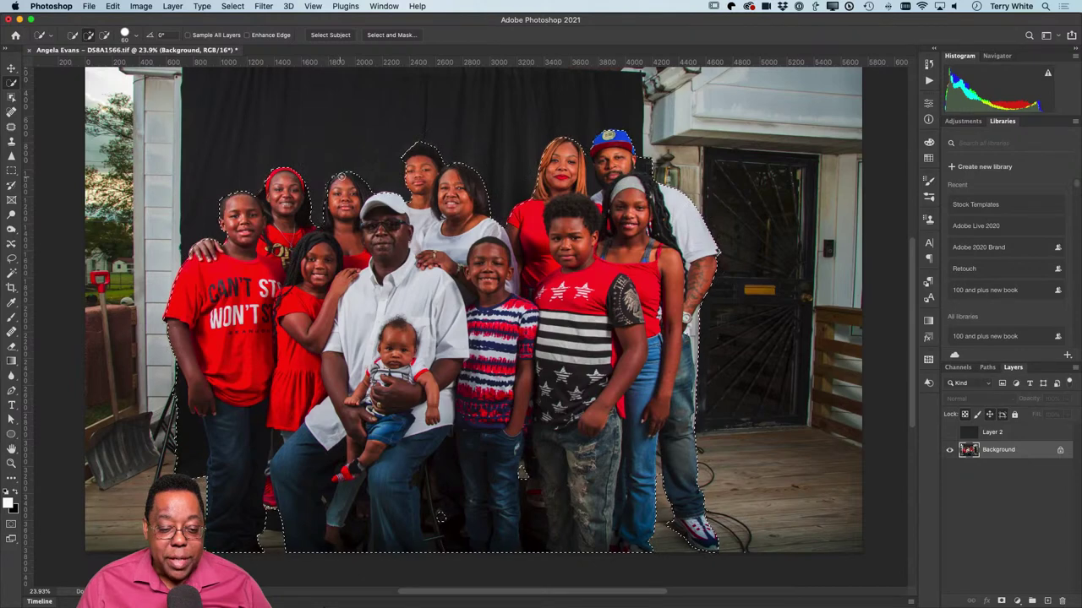
pyautogui.moveTo(341, 175); pyautogui.dragTo(328, 193)
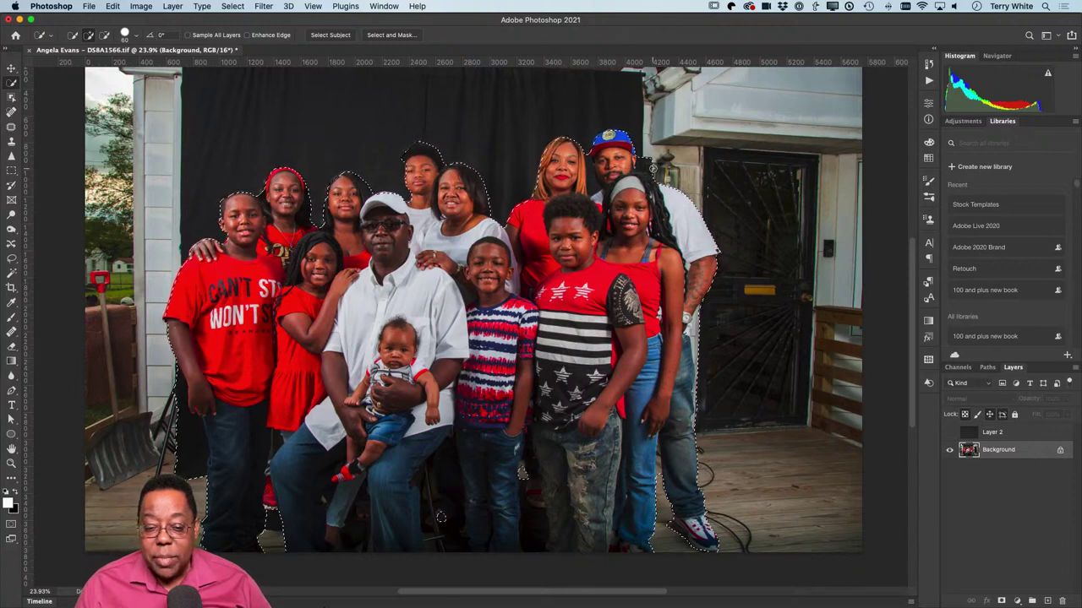
pyautogui.press('alt')
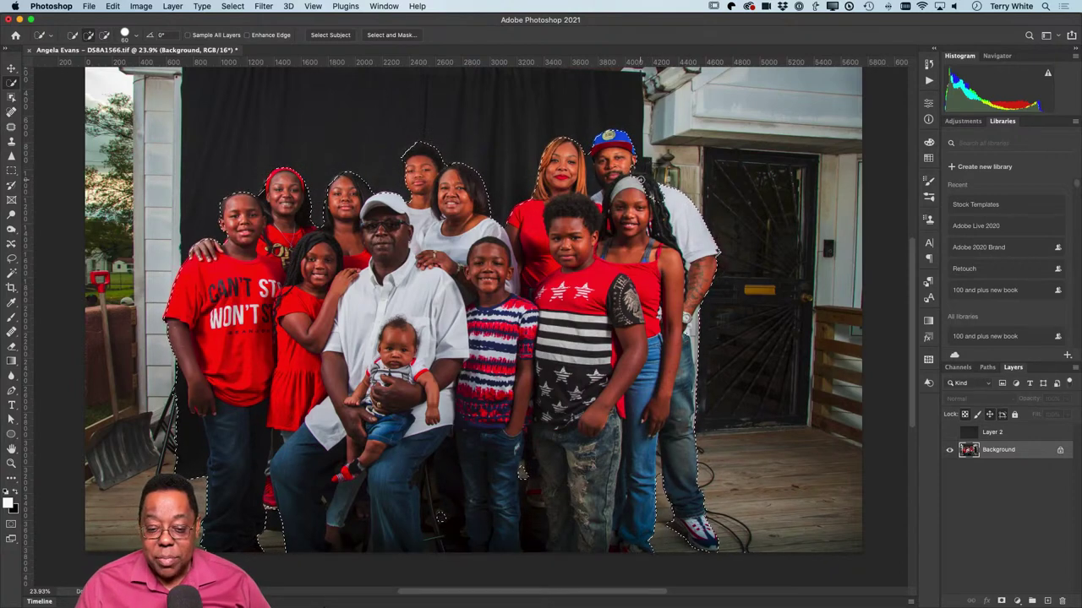
pyautogui.keyDown('alt'); pyautogui.click(200, 443); pyautogui.keyUp('alt')
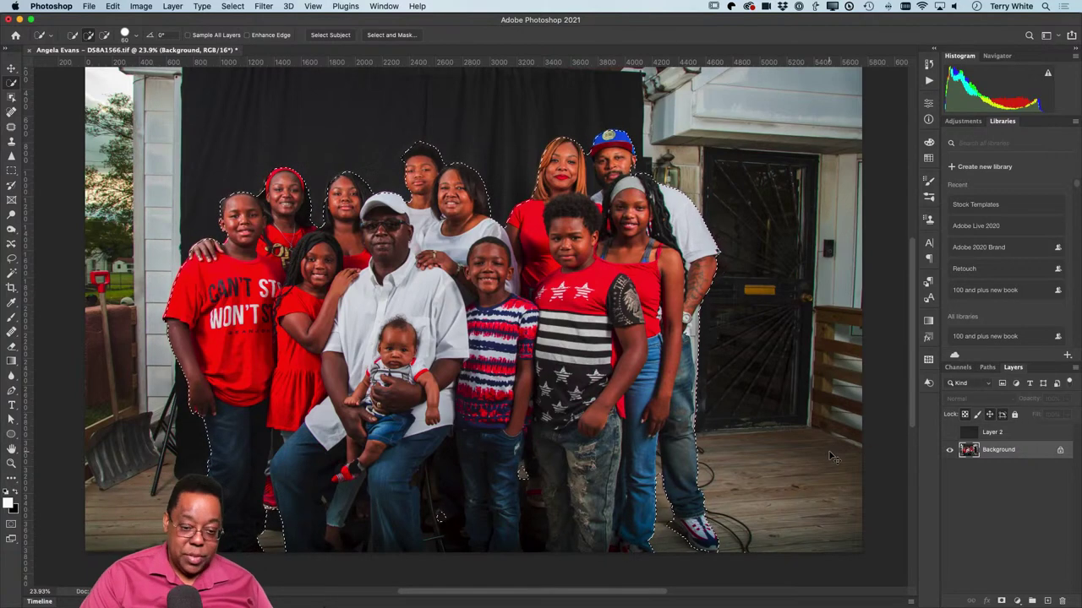
# Step: Copy the selected family to a new layer, place it above Layer 2, and show the black backdrop layer again
pyautogui.press('super+j')
pyautogui.moveTo(1013, 456); pyautogui.dragTo(1005, 429)
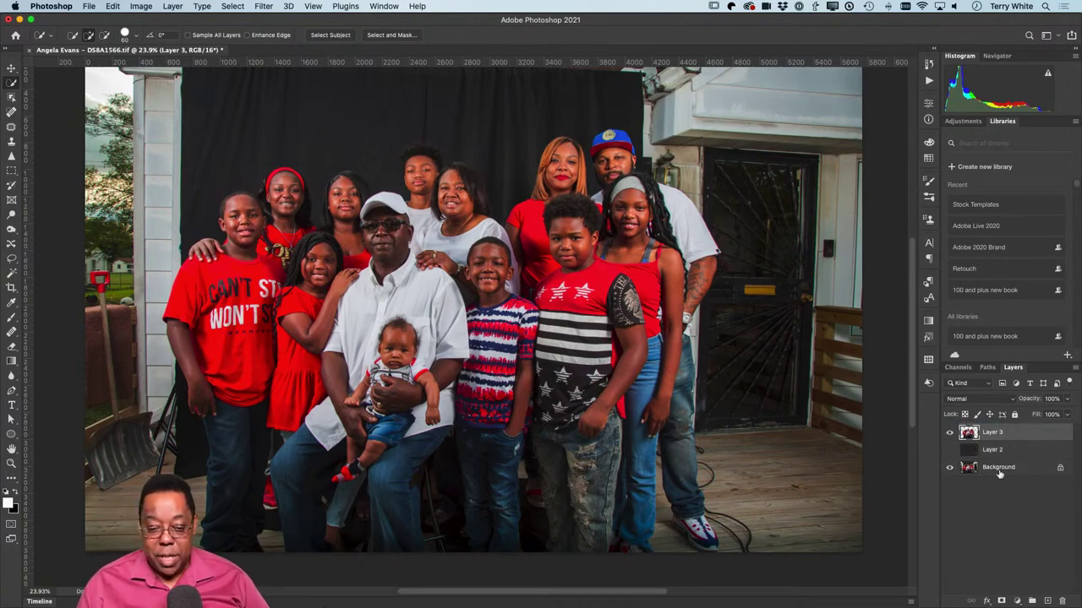
pyautogui.click(949, 449)
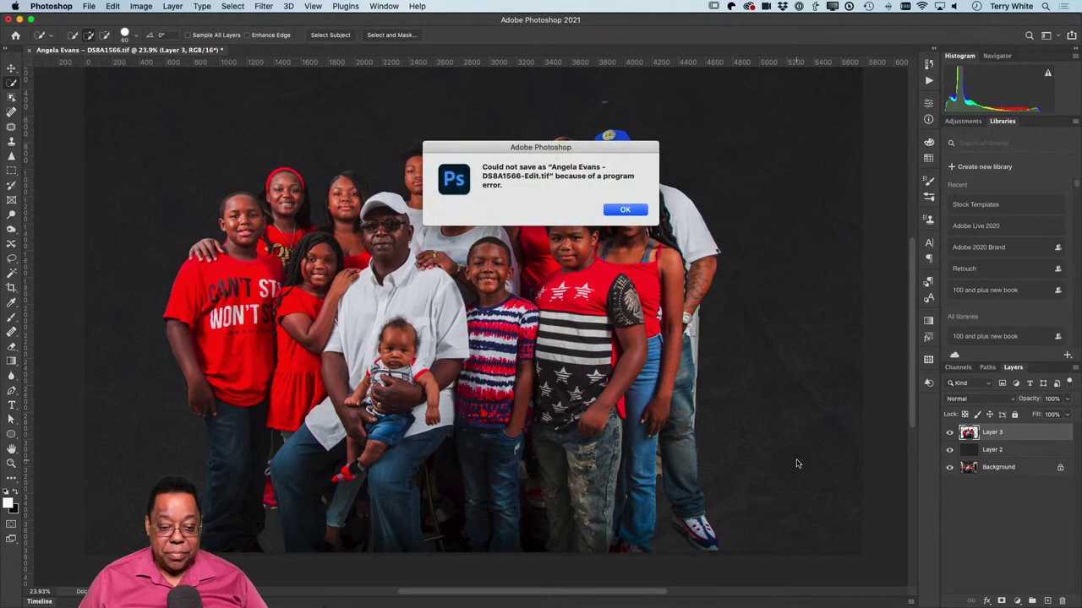
# Step: Try to save the layered family photo on the computer as a TIFF with ZIP image compression and RLE layer compression
pyautogui.click(619, 211)
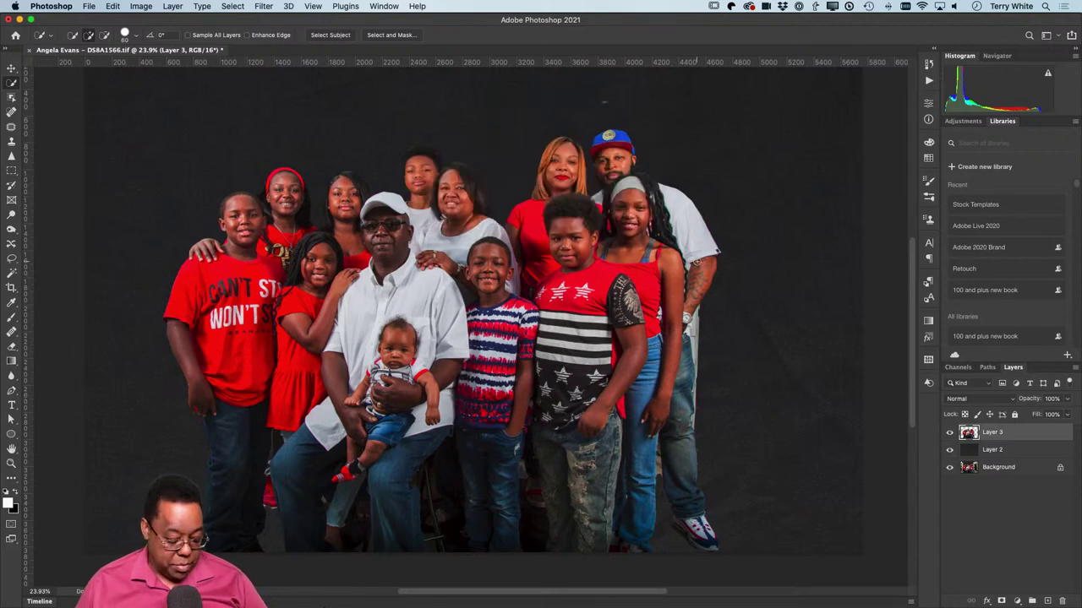
pyautogui.press('super+shift+s')
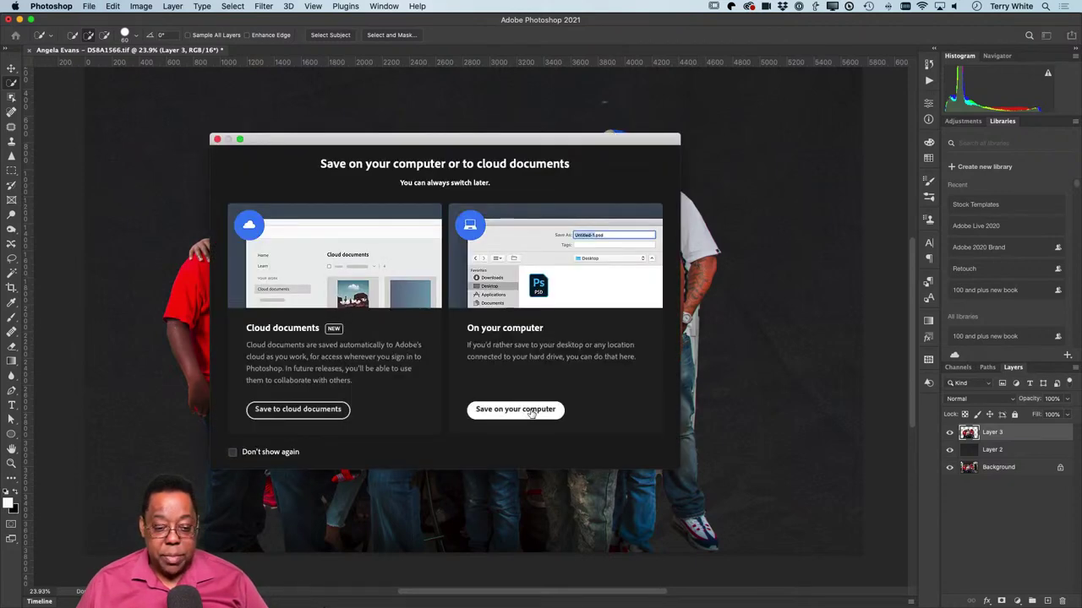
pyautogui.press('Return')
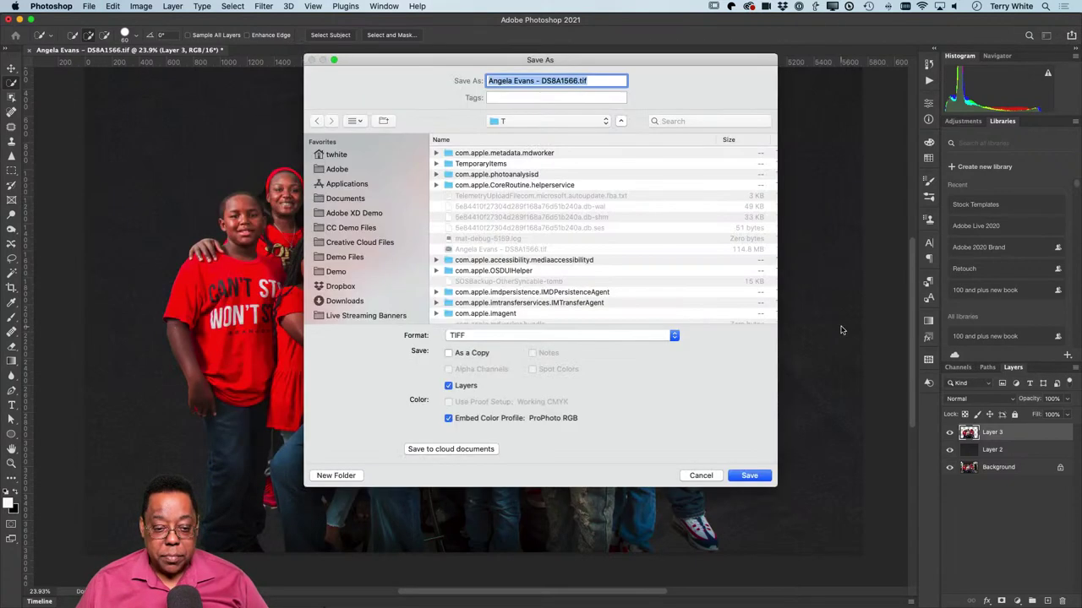
pyautogui.click(751, 475)
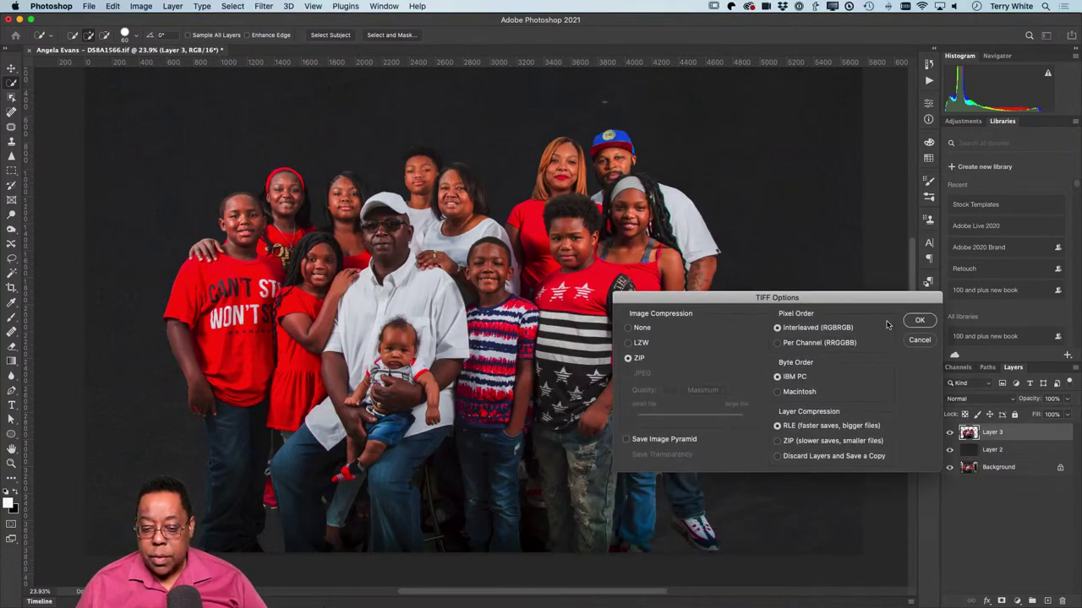
pyautogui.click(919, 322)
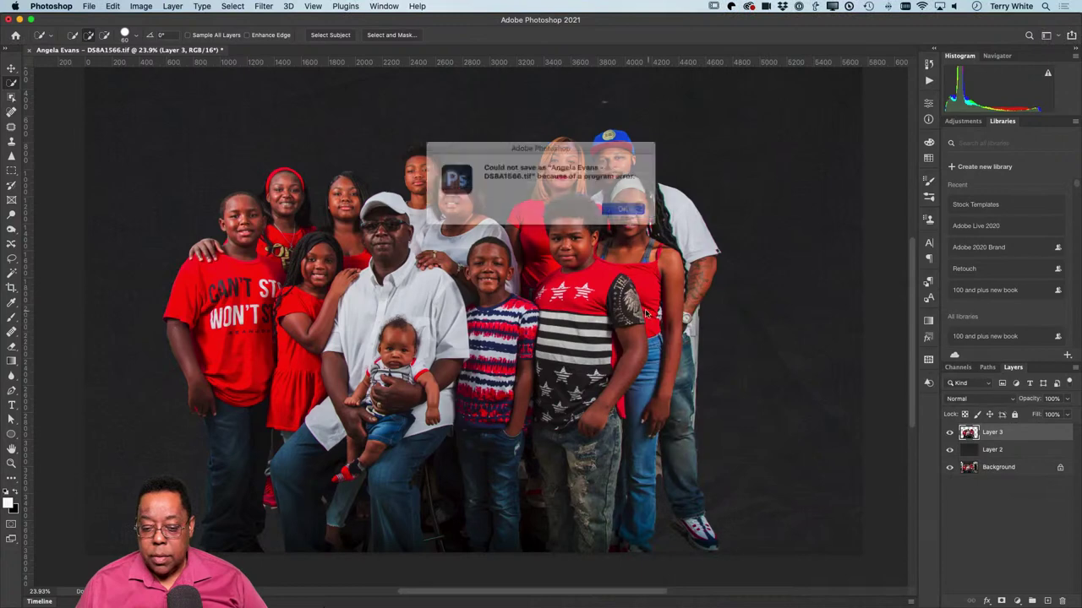
pyautogui.click(624, 209)
pyautogui.click(89, 7)
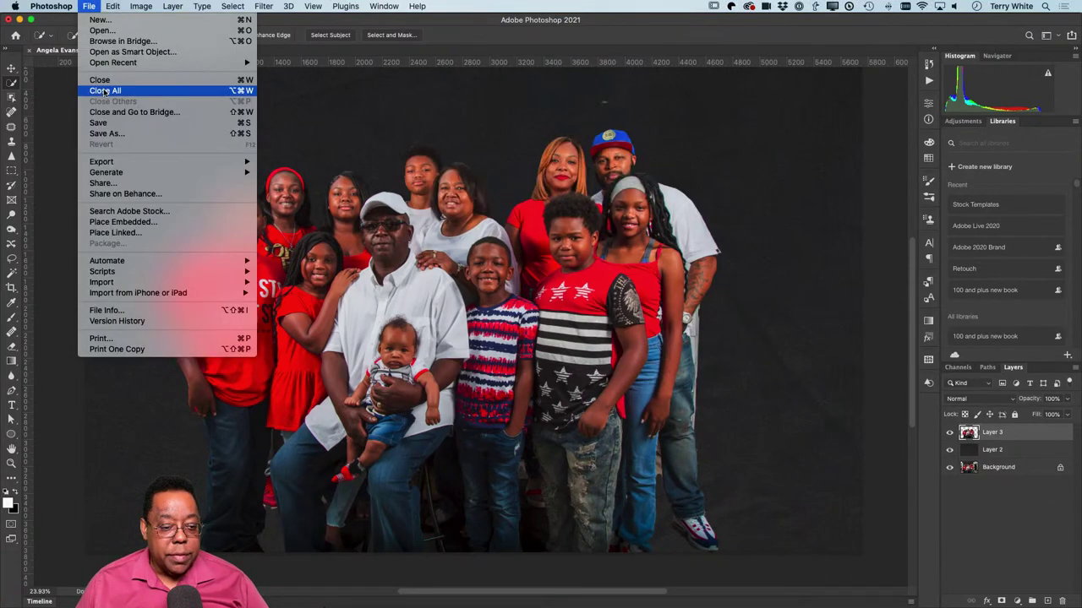
pyautogui.click(135, 126)
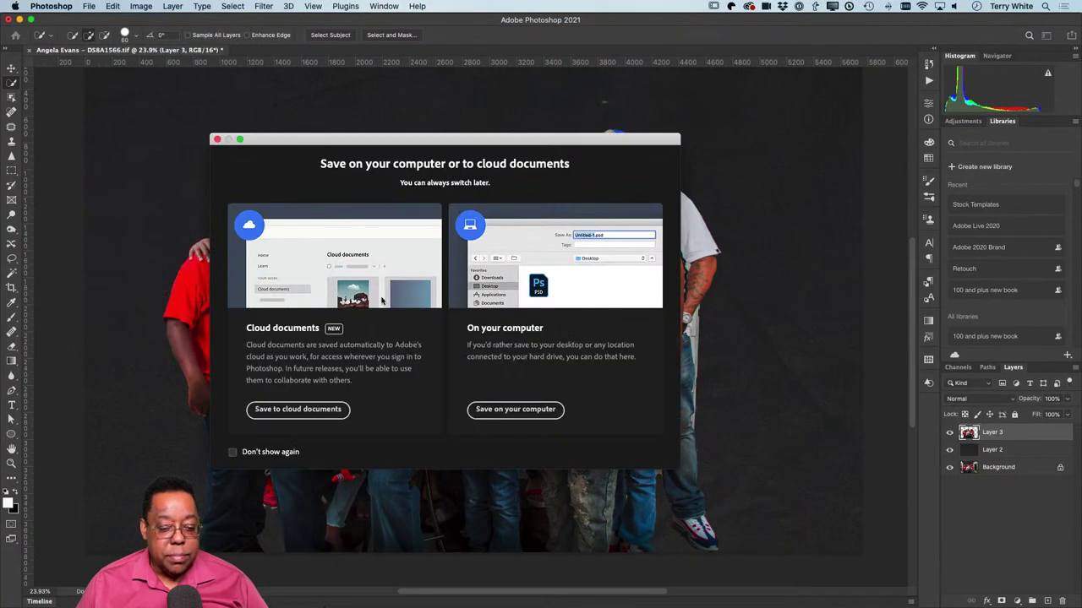
pyautogui.click(217, 139)
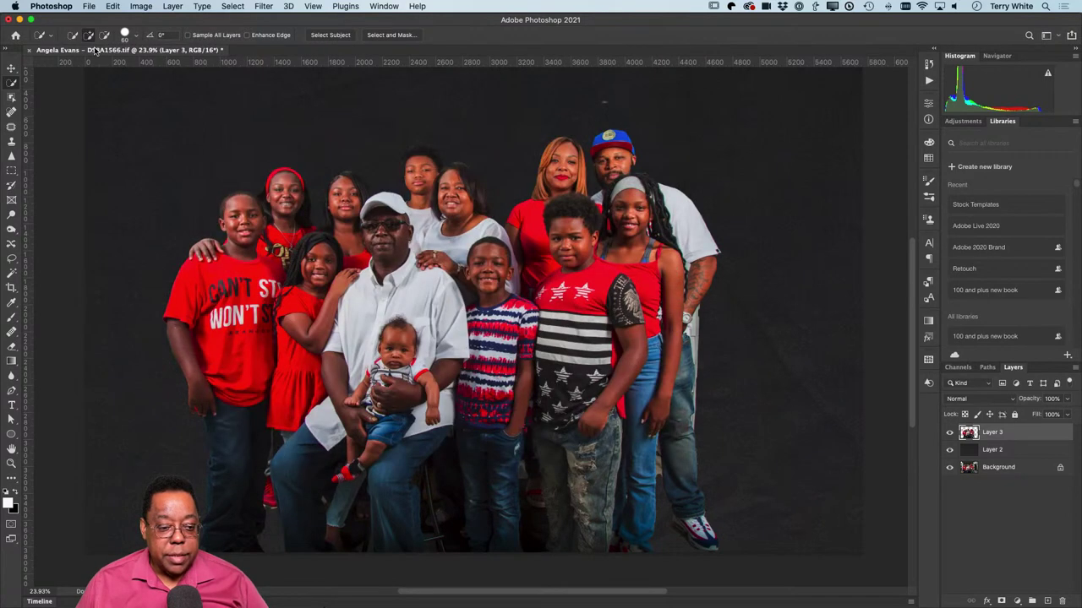
# Step: Try to save the layered family photo on the computer in Photoshop format with its layers
pyautogui.click(88, 5)
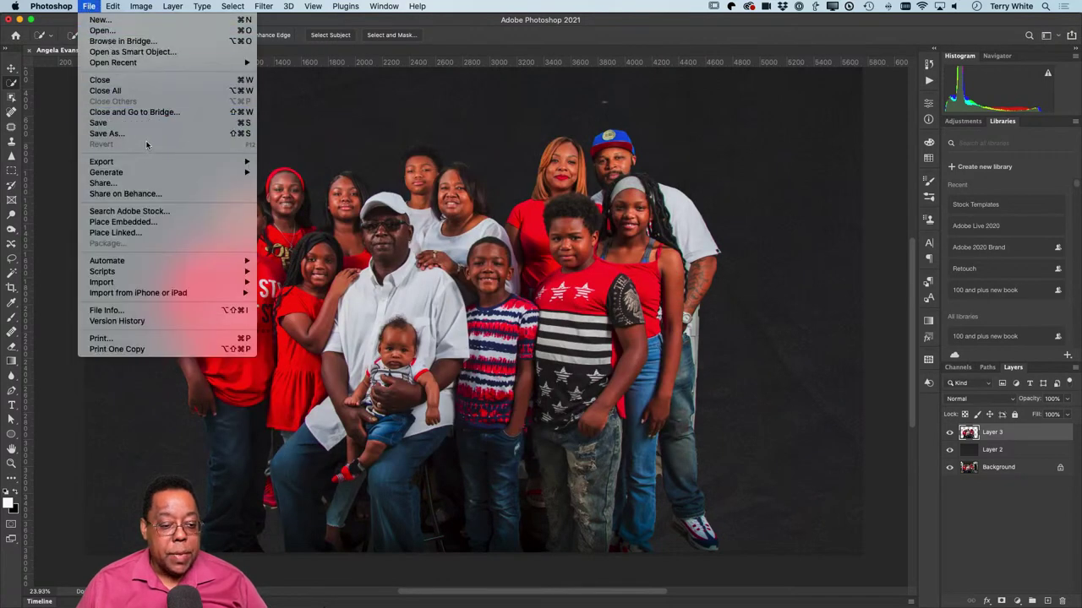
pyautogui.click(131, 135)
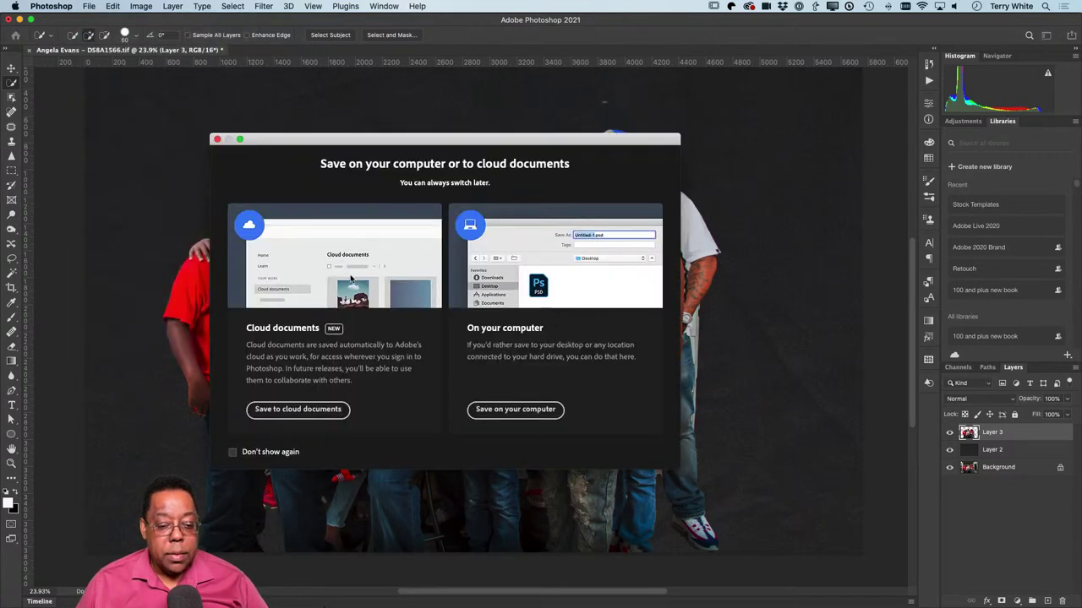
pyautogui.click(495, 411)
pyautogui.click(460, 339)
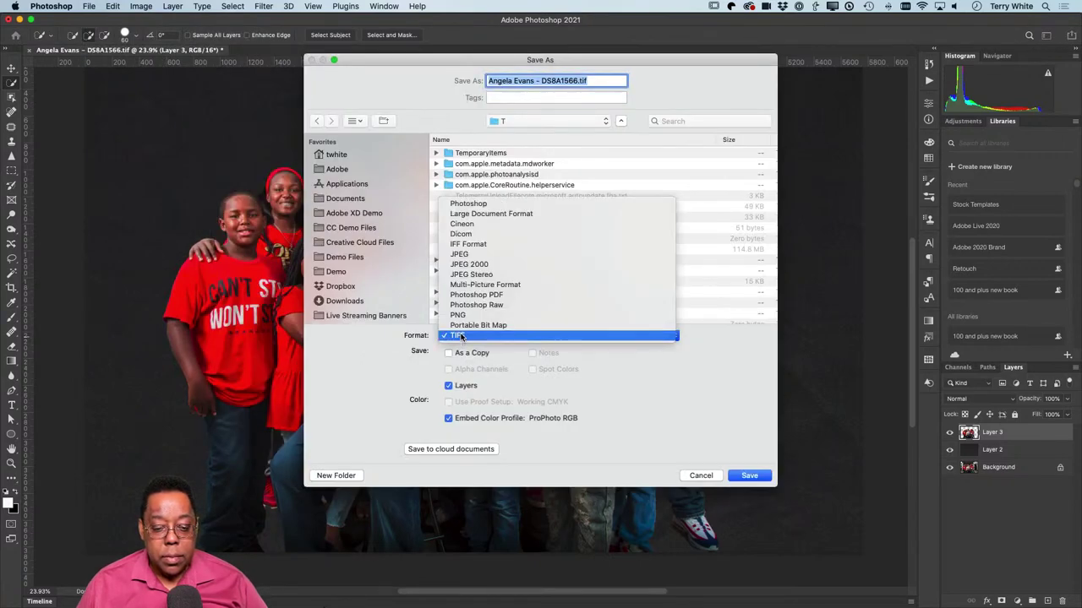
pyautogui.click(468, 206)
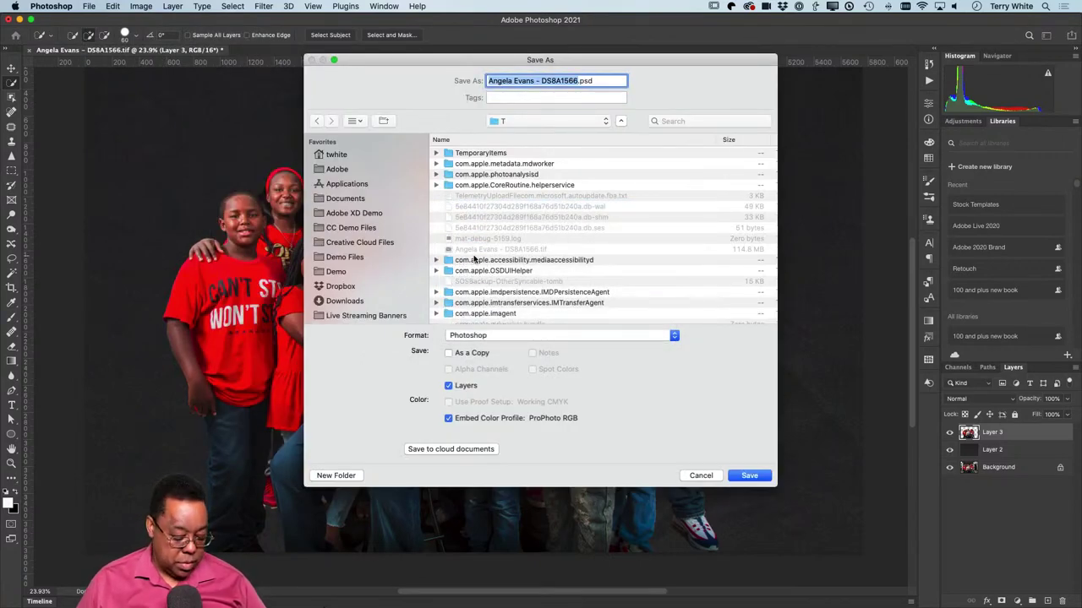
pyautogui.press('Return')
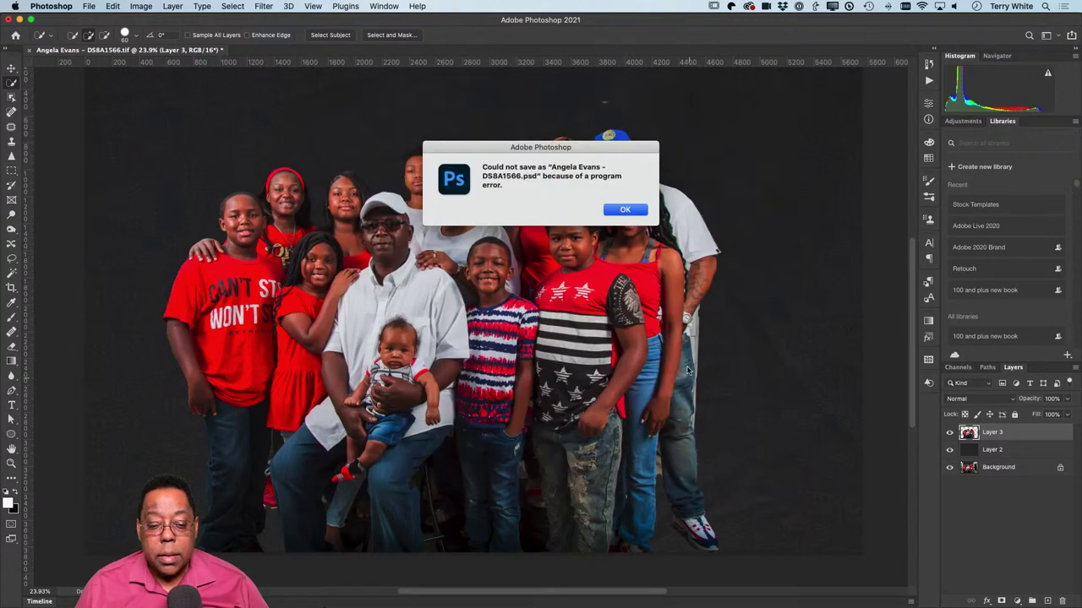
pyautogui.click(619, 211)
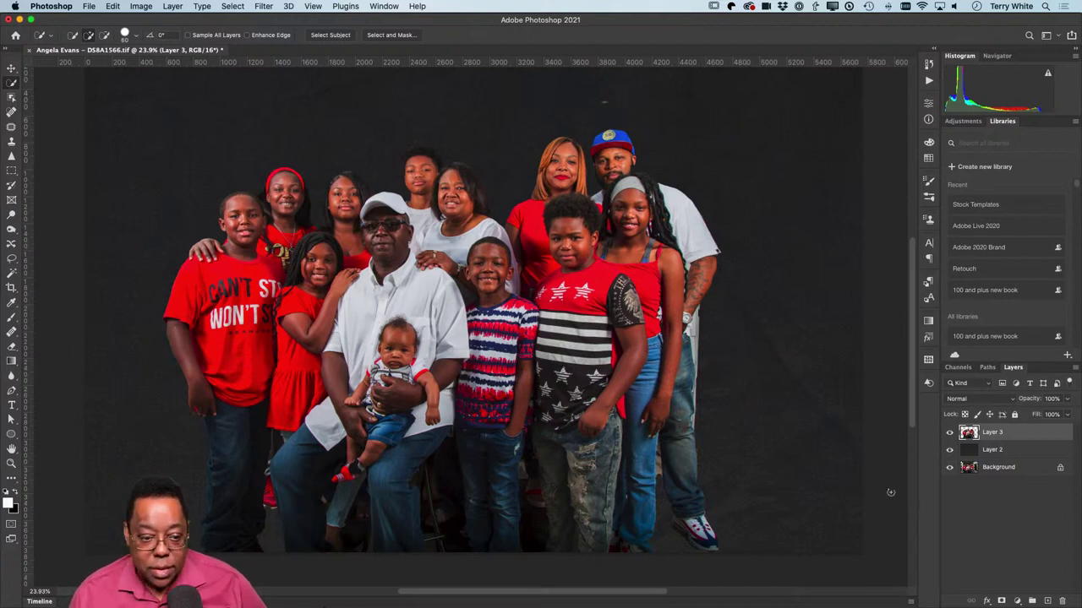
# Step: Try to save the layered family photo to cloud documents under its existing name
pyautogui.click(87, 5)
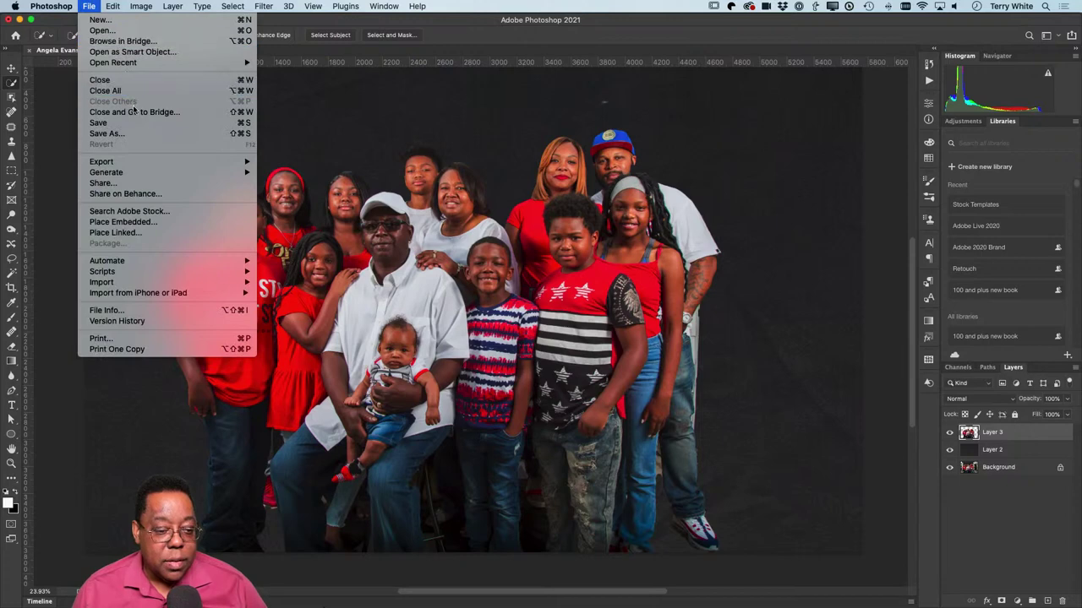
pyautogui.click(140, 135)
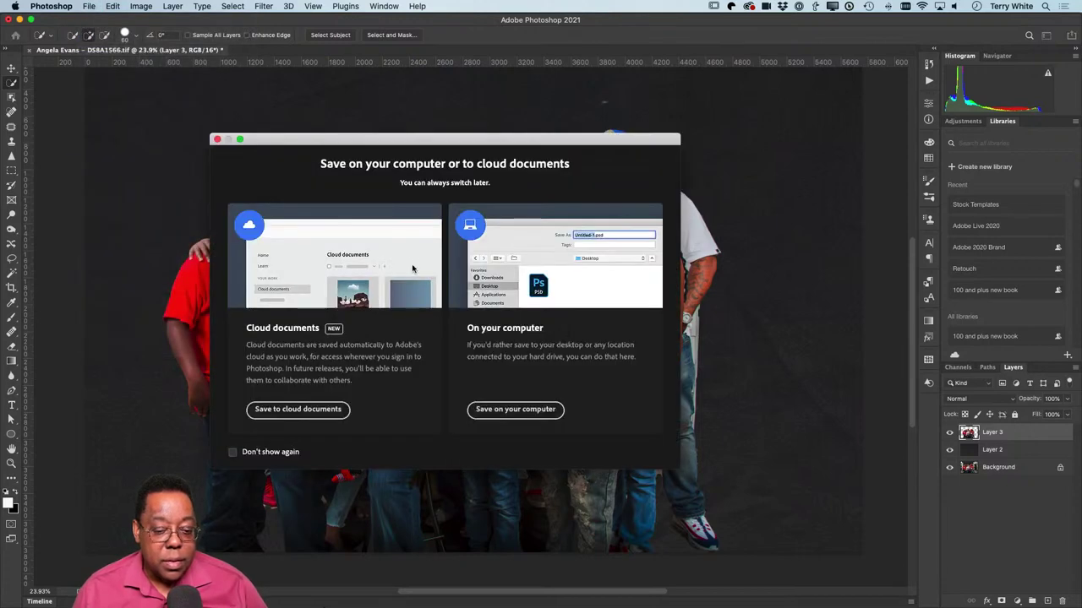
pyautogui.click(298, 410)
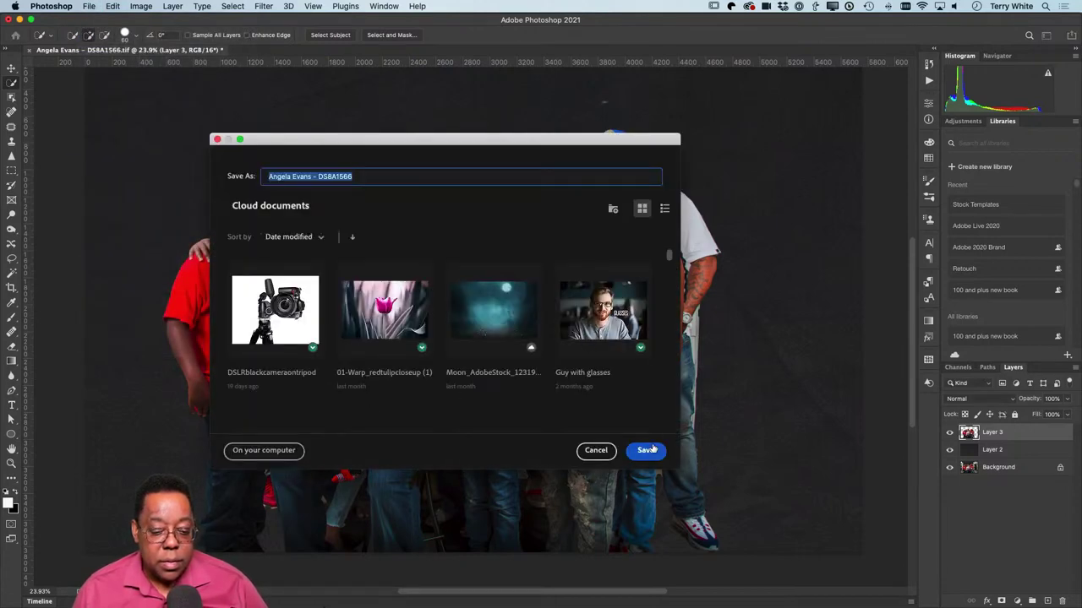
pyautogui.click(645, 451)
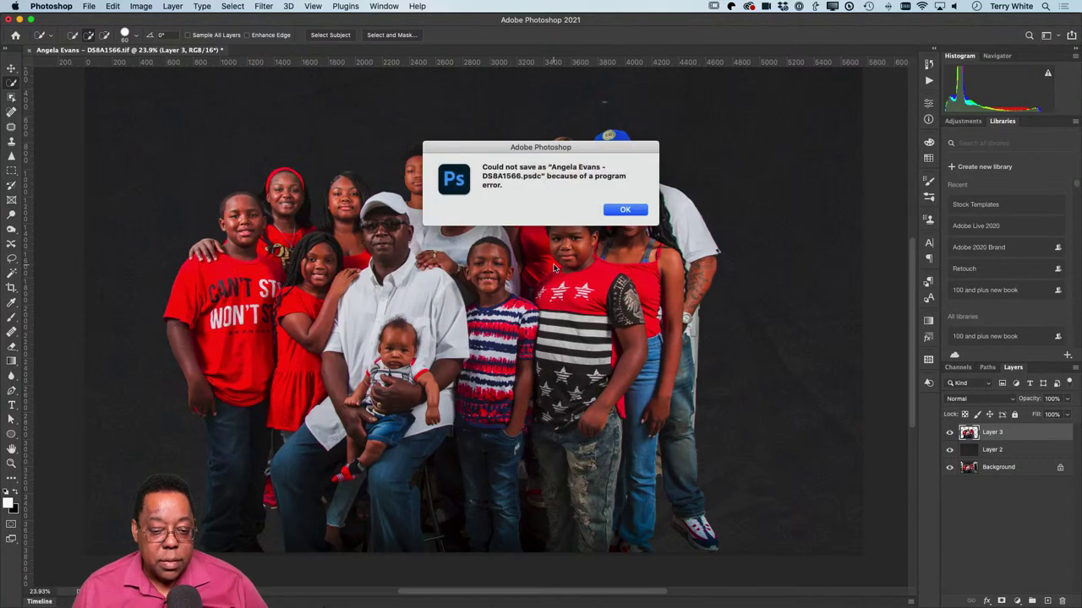
pyautogui.click(635, 211)
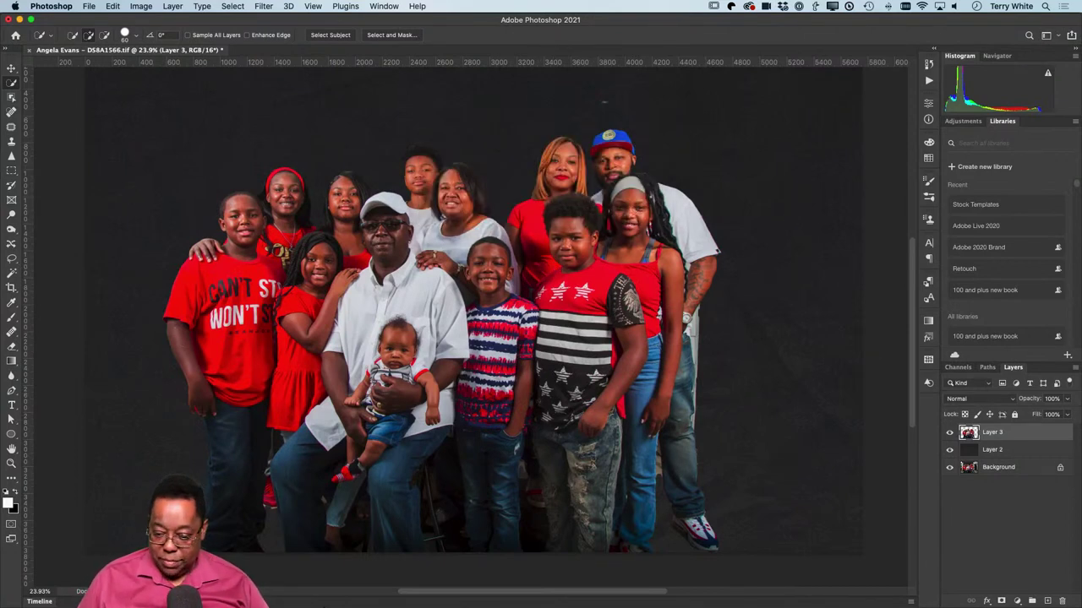
# Step: Try to flatten all layers of the family photo into a single image
pyautogui.click(1075, 367)
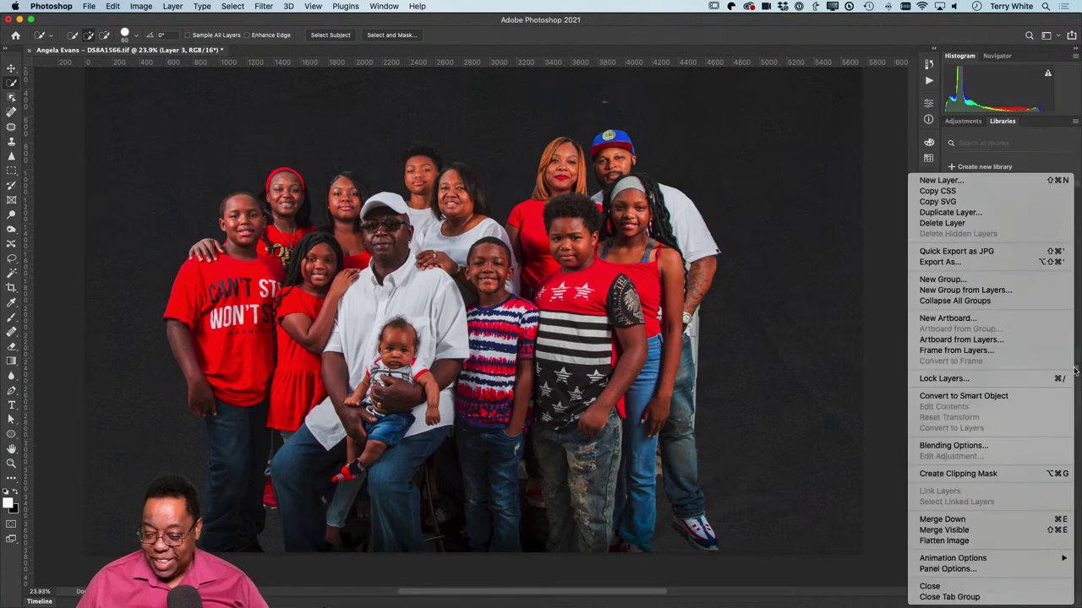
pyautogui.click(1022, 541)
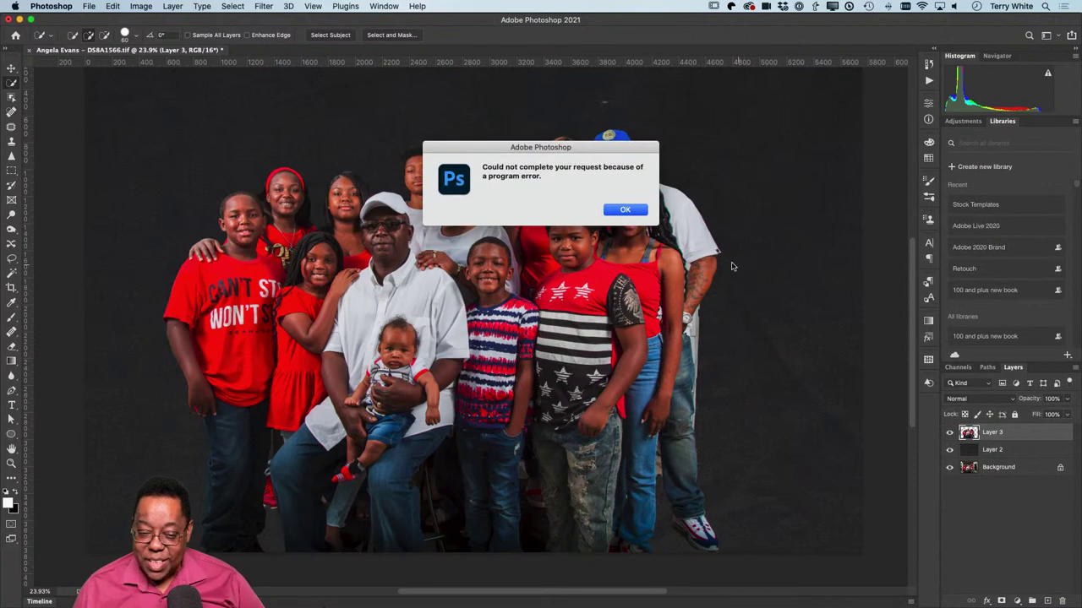
pyautogui.click(627, 211)
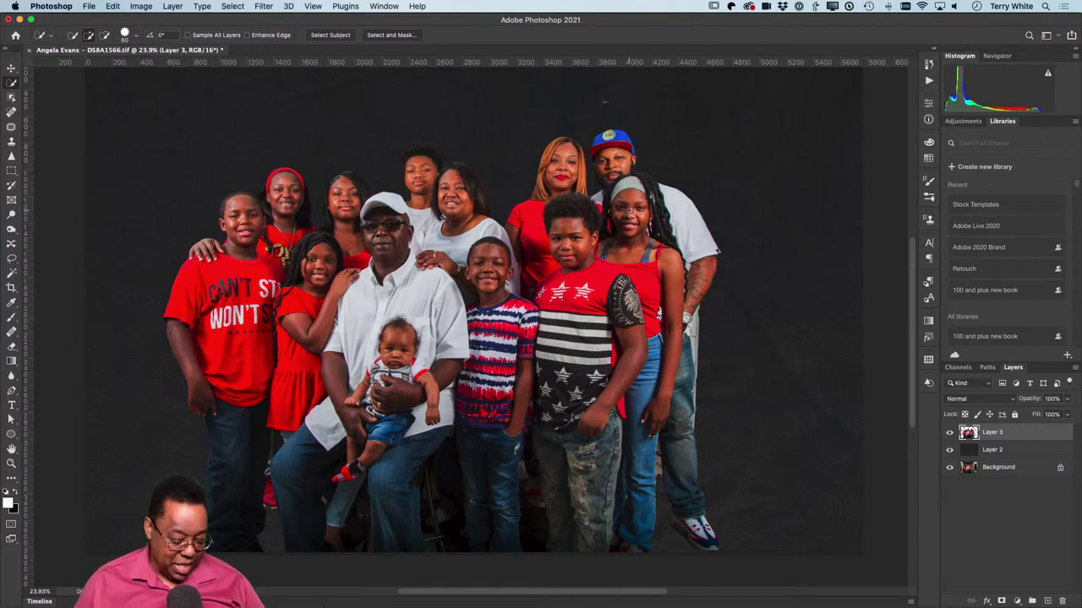
# Step: Quit Photoshop without saving the family photo and start it again
pyautogui.press('super+q')
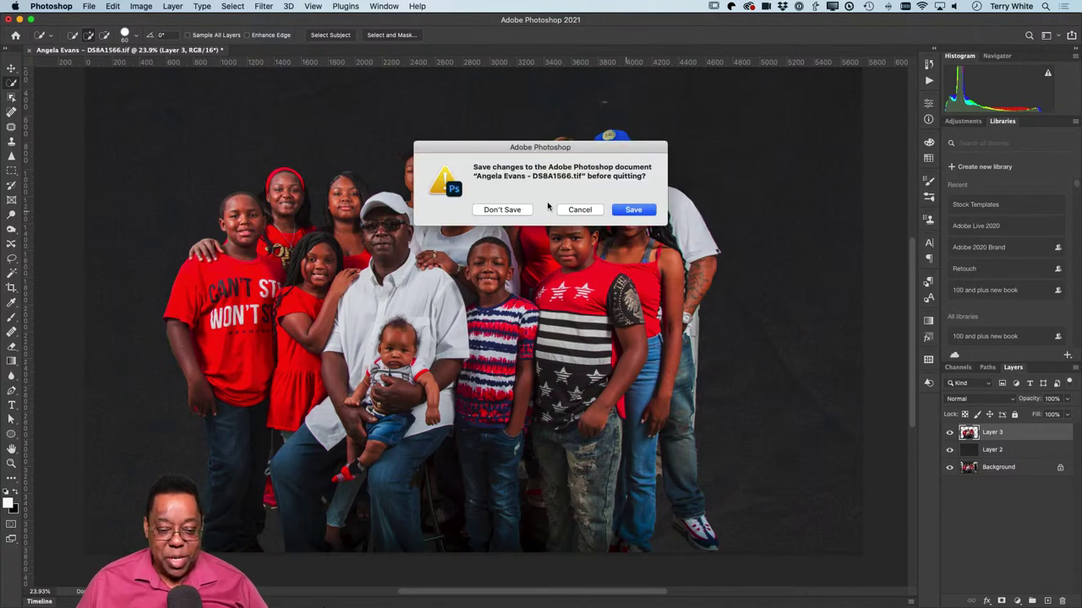
pyautogui.press('Escape')
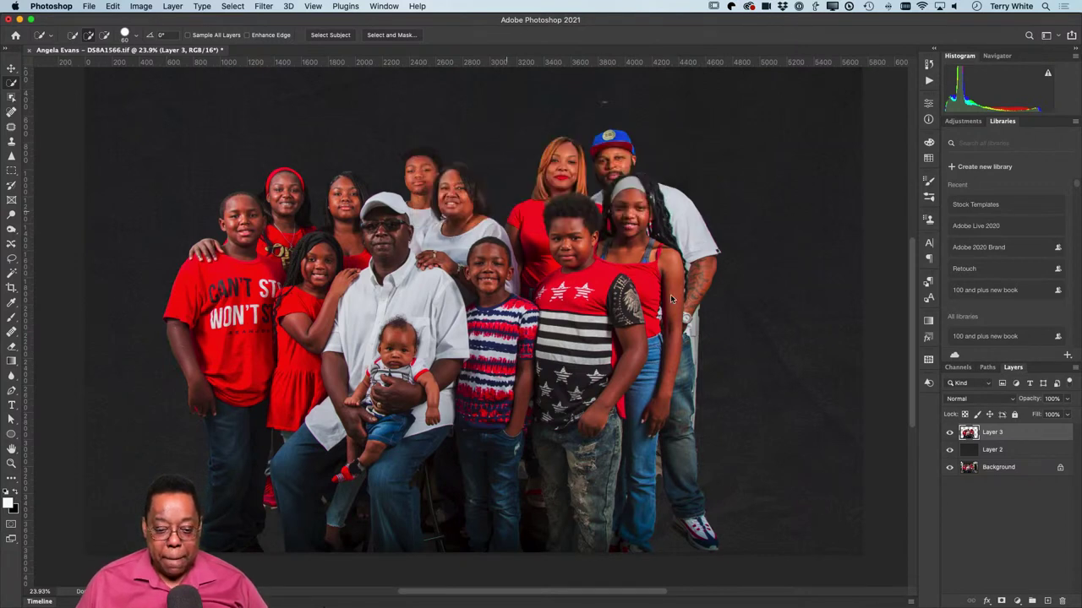
pyautogui.press('super+Tab')
pyautogui.moveTo(281, 605)
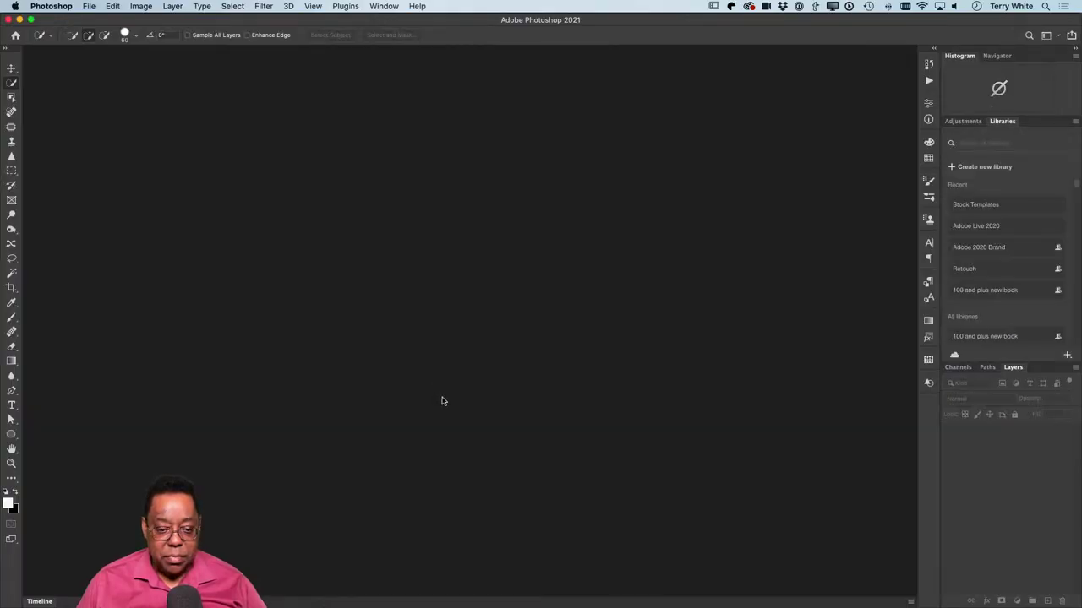
# Step: Switch to Lightroom and send the first family group photo to Photoshop for editing again
pyautogui.press('super+Tab')
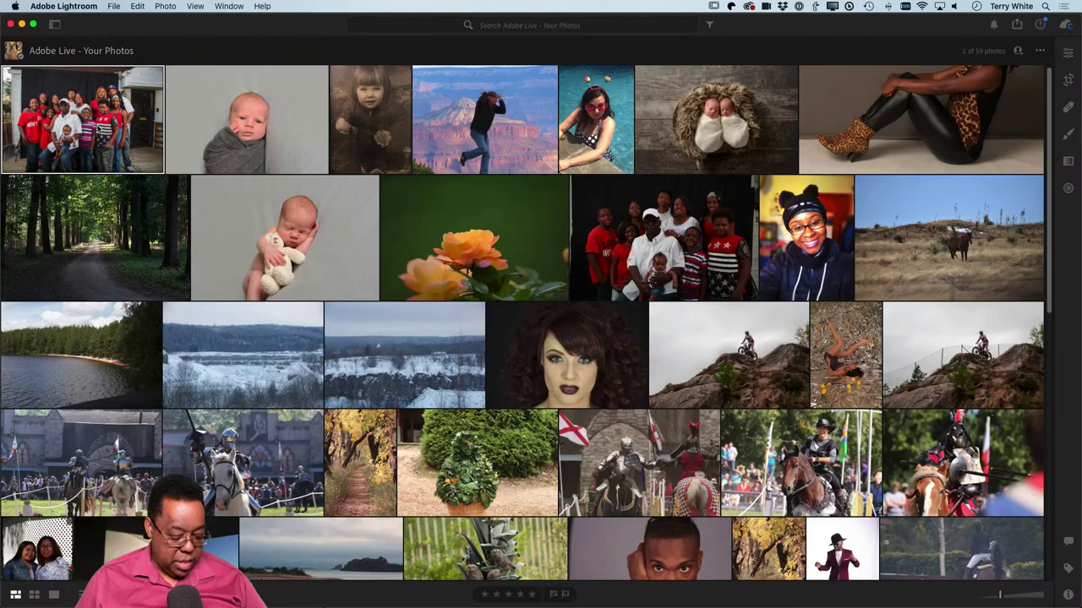
pyautogui.press('super+e')
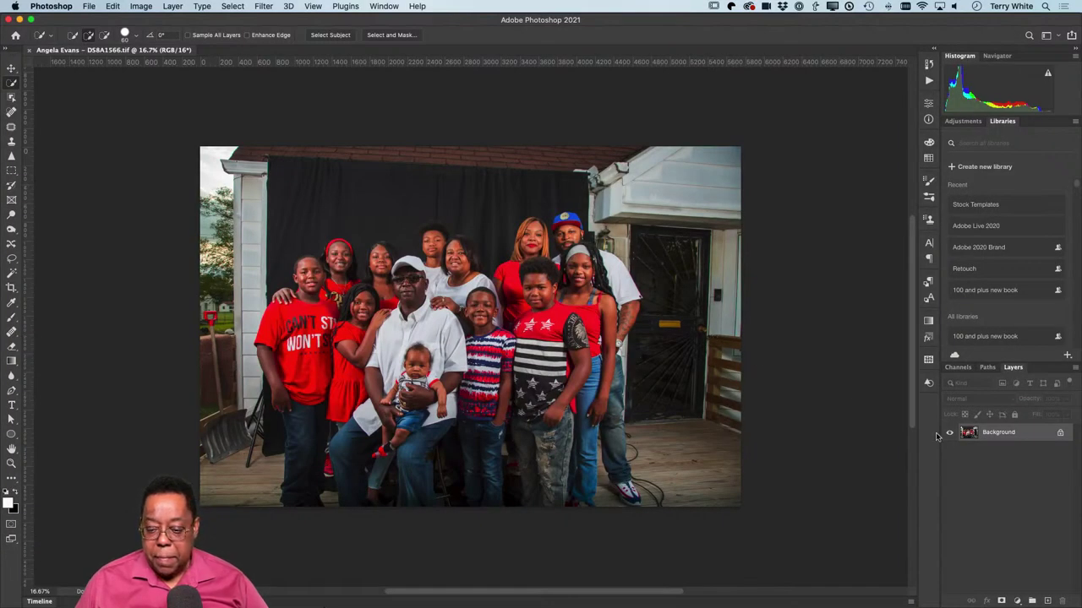
# Step: Select the family with Select Subject and subtract the backdrop strip beside the leftmost boy's legs and the gaps between the legs
pyautogui.click(232, 6)
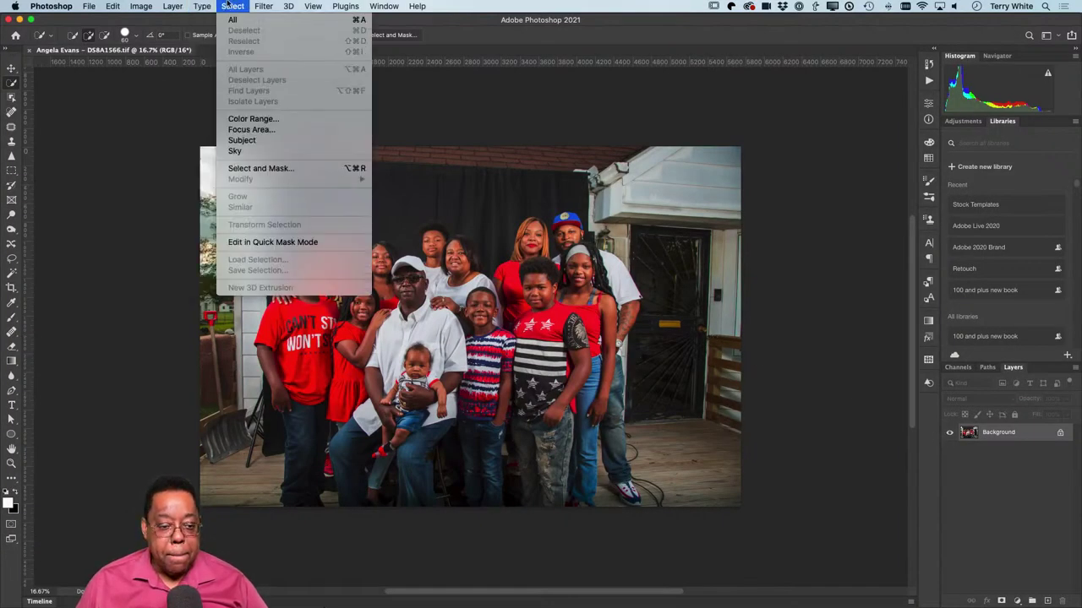
pyautogui.click(270, 140)
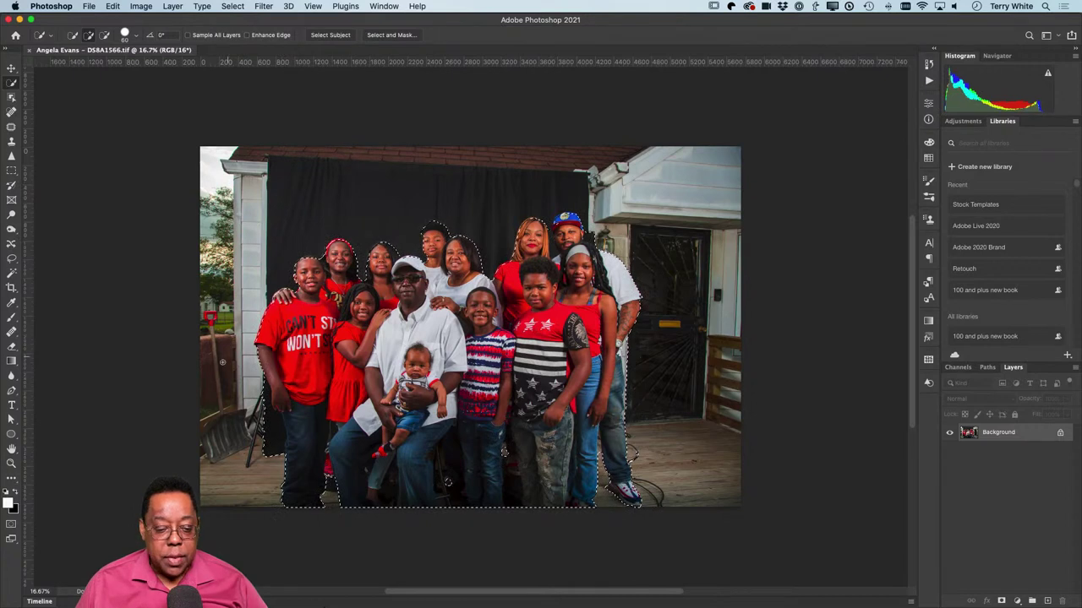
pyautogui.press('alt')
pyautogui.keyDown('alt'); pyautogui.click(264, 429); pyautogui.keyUp('alt')
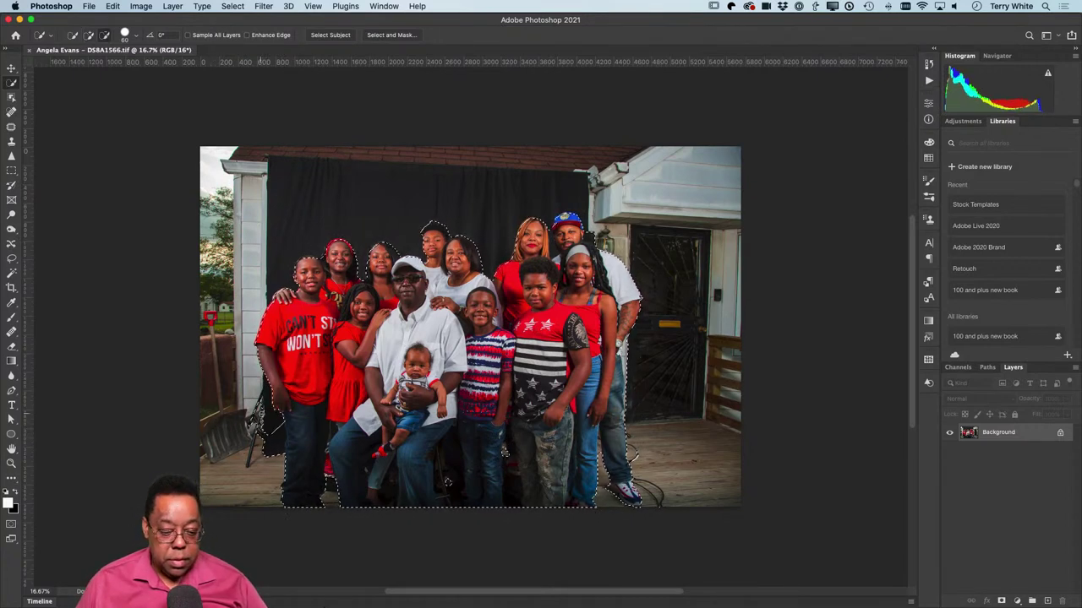
pyautogui.keyDown('alt'); pyautogui.click(448, 482); pyautogui.keyUp('alt')
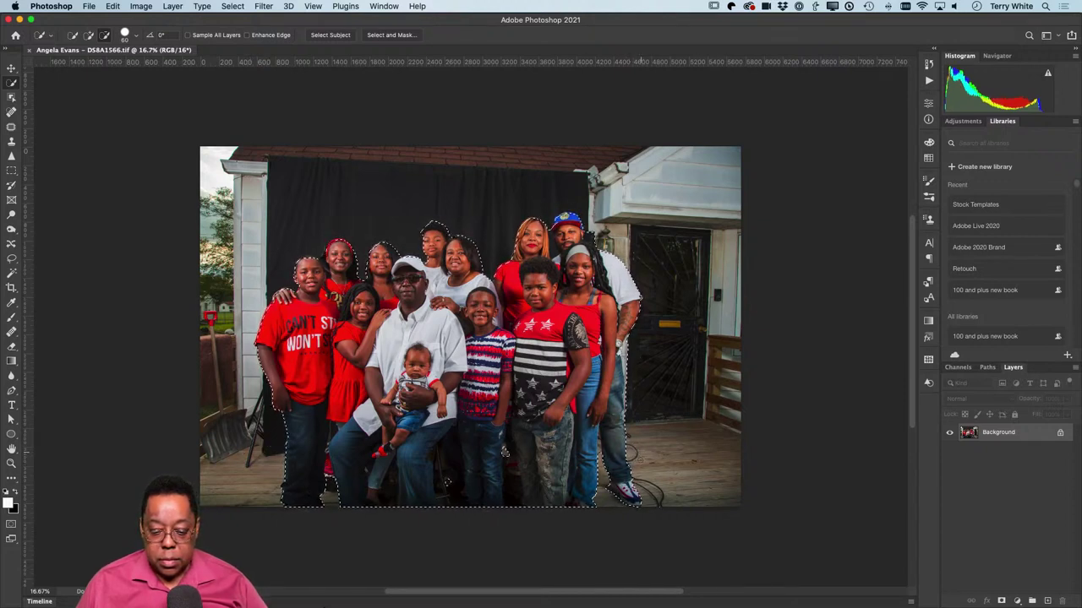
pyautogui.keyDown('alt'); pyautogui.click(505, 452); pyautogui.keyUp('alt')
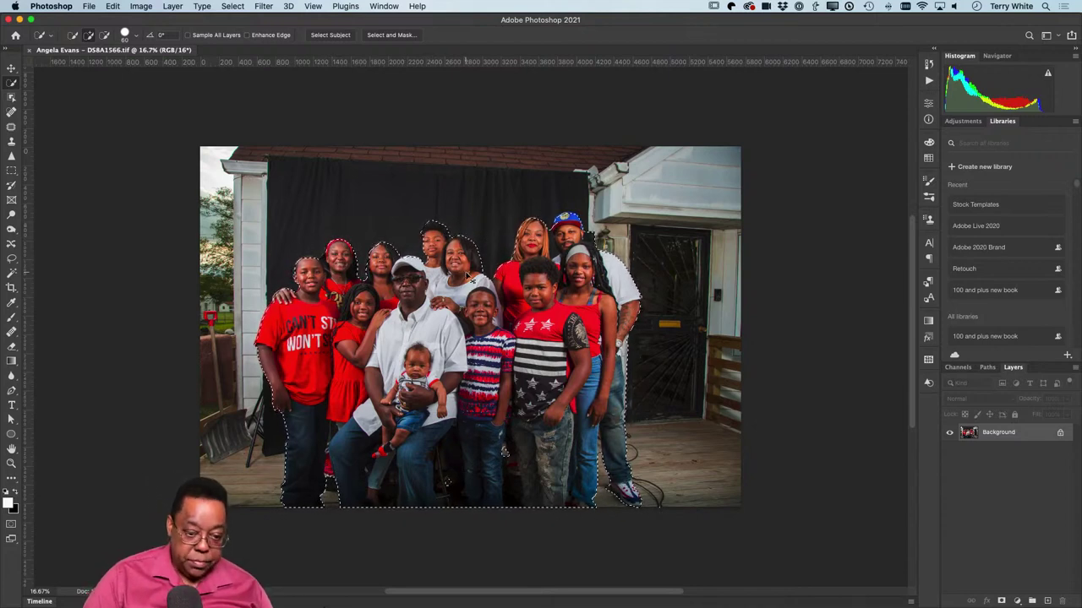
# Step: Copy the selected family to a new layer and try to save the document
pyautogui.press('super+j')
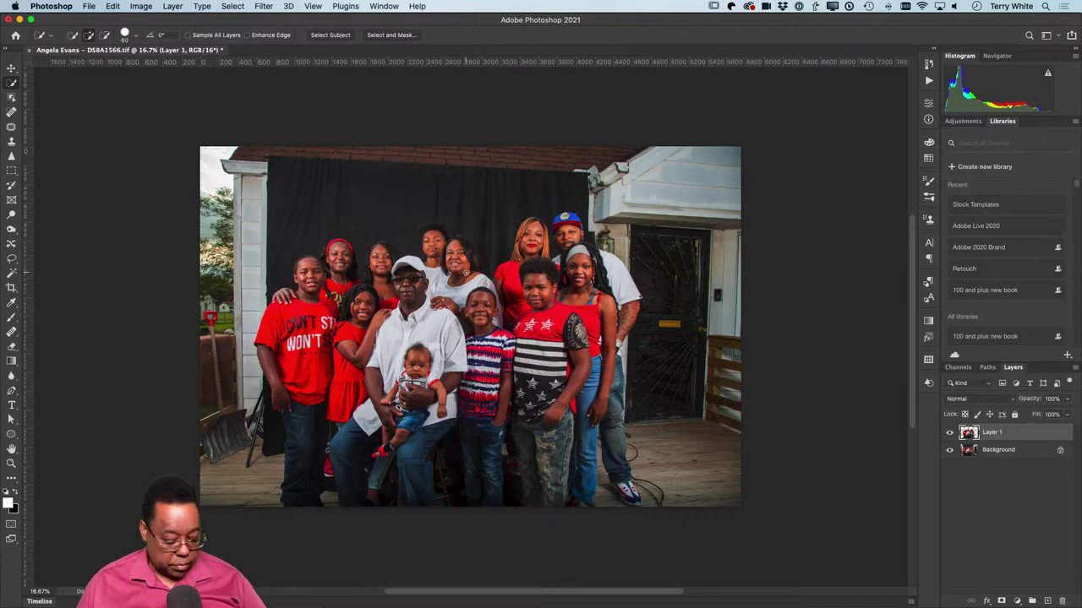
pyautogui.press('super+s')
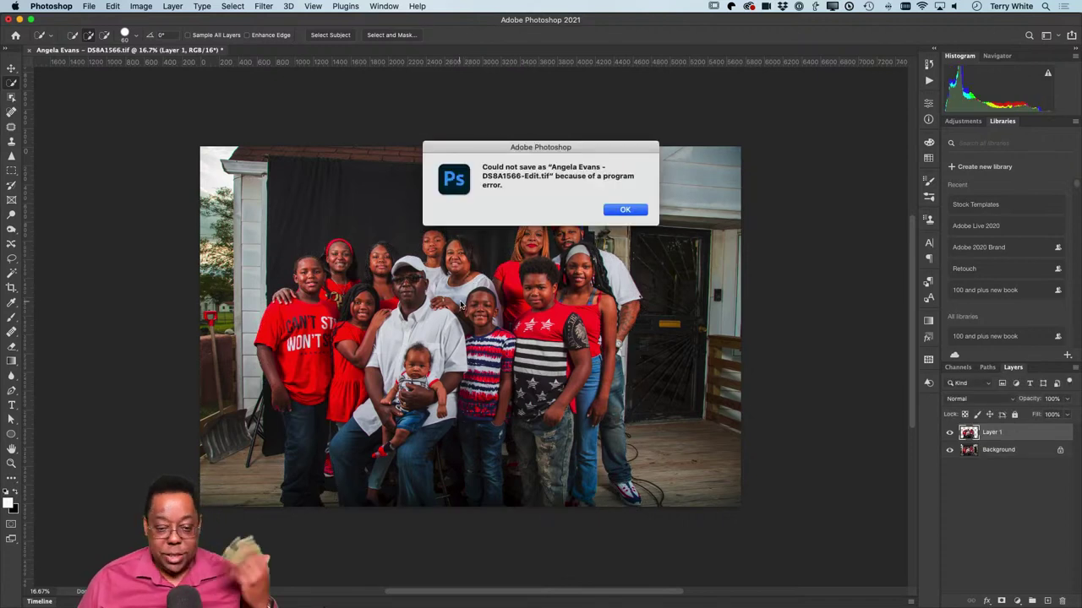
pyautogui.click(621, 210)
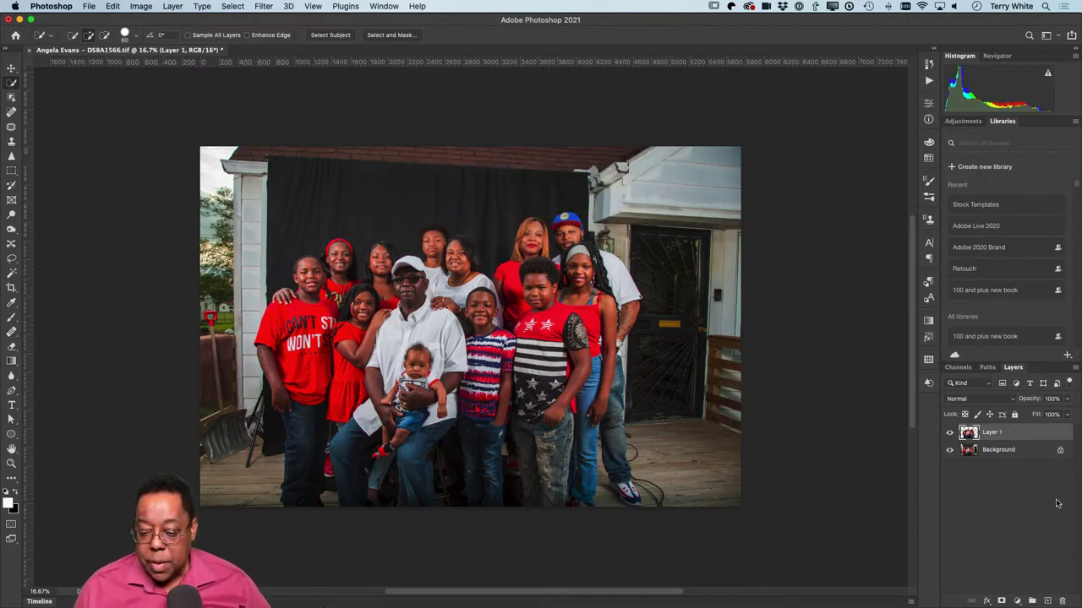
# Step: Select a small rectangle of black backdrop above the group on the Background layer and copy it to a new layer
pyautogui.click(990, 454)
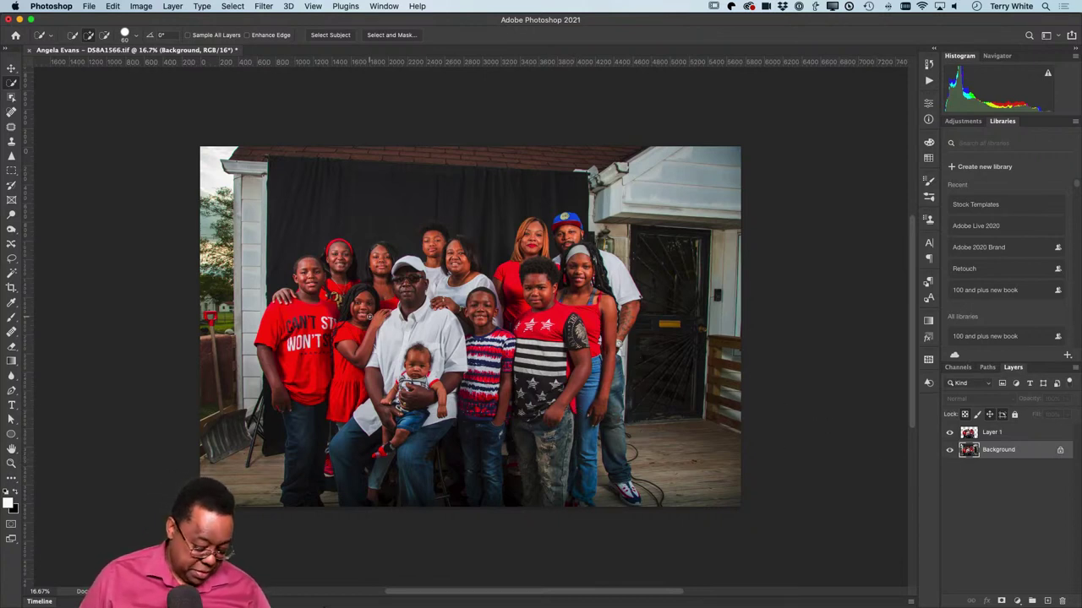
pyautogui.press('m')
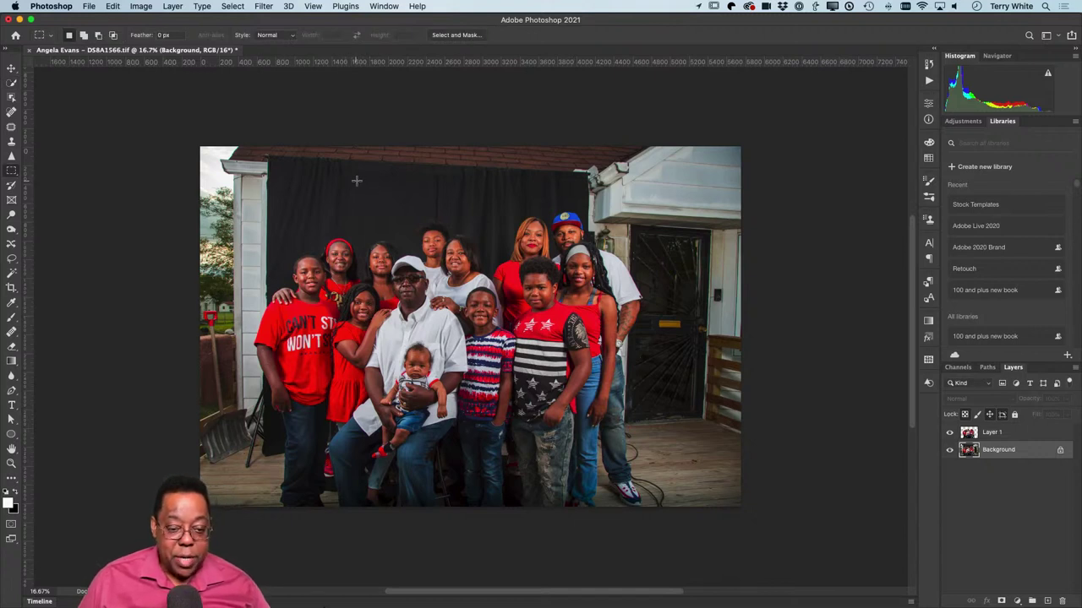
pyautogui.moveTo(361, 181); pyautogui.dragTo(419, 228)
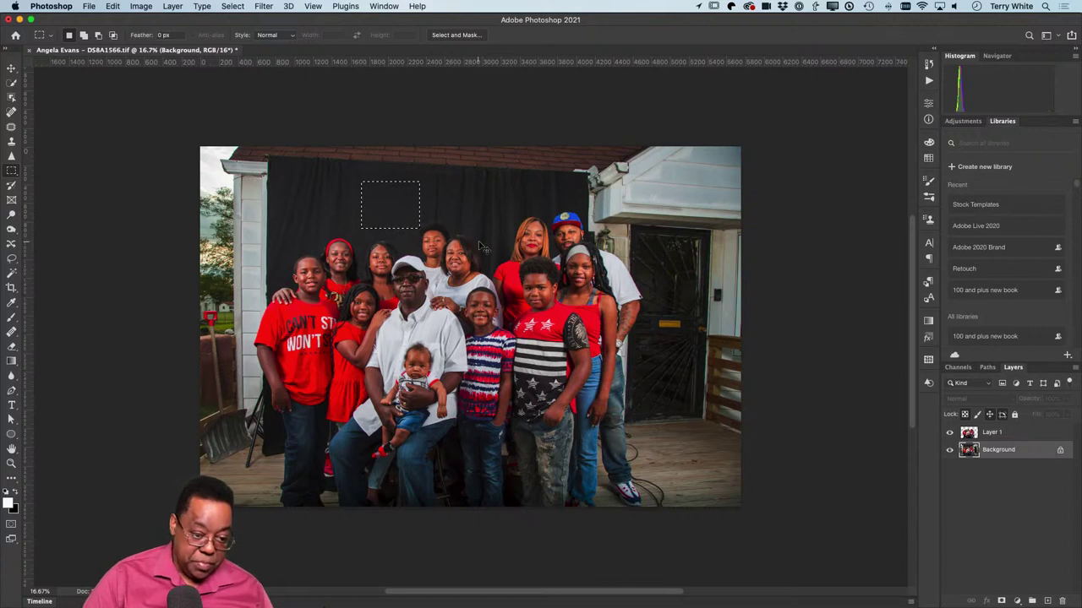
pyautogui.press('super+j')
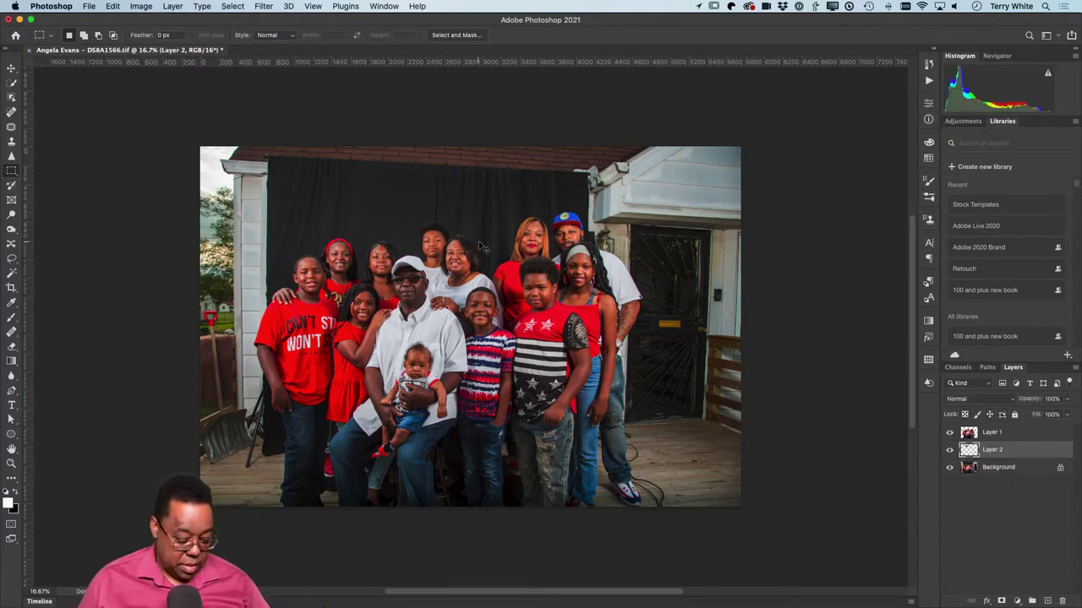
# Step: Enlarge the backdrop patch to cover the whole photo with Free Transform, to about 937% width and 772% height
pyautogui.press('super+t')
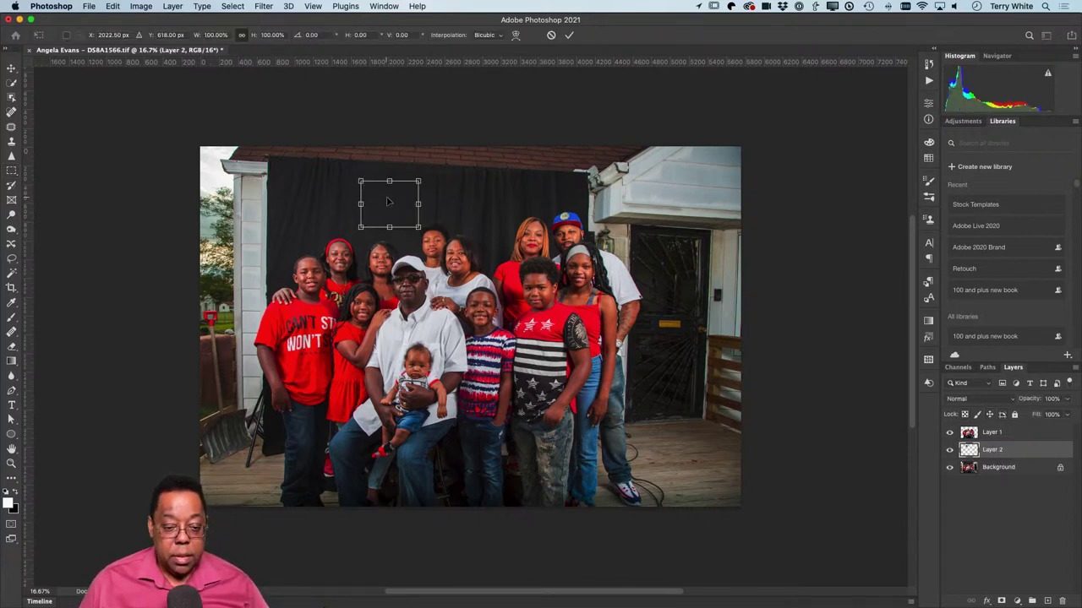
pyautogui.moveTo(376, 201); pyautogui.dragTo(690, 448)
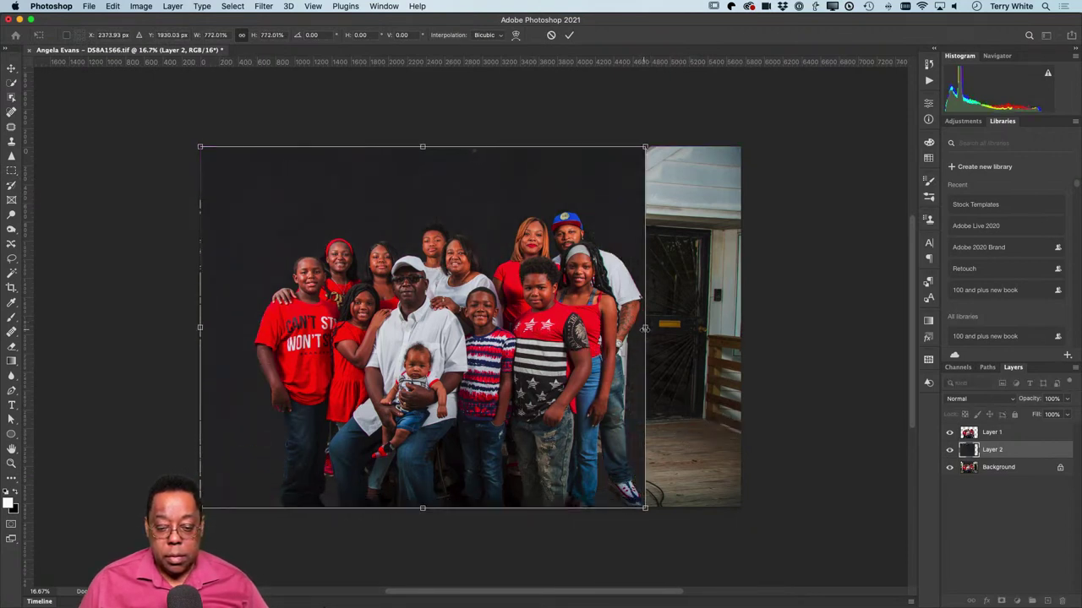
pyautogui.moveTo(645, 329); pyautogui.dragTo(740, 342)
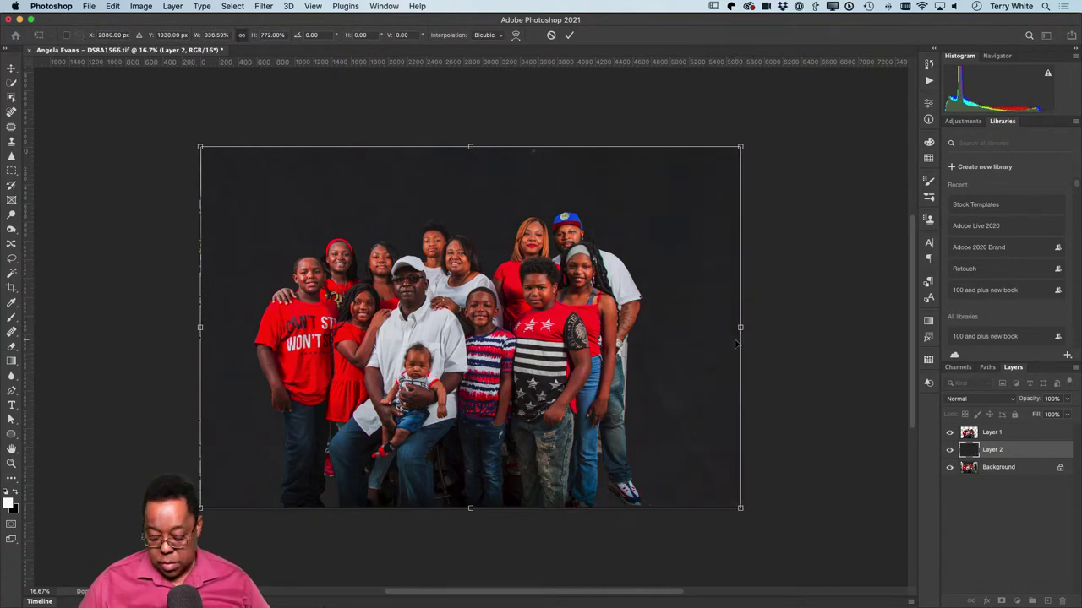
pyautogui.press('Return')
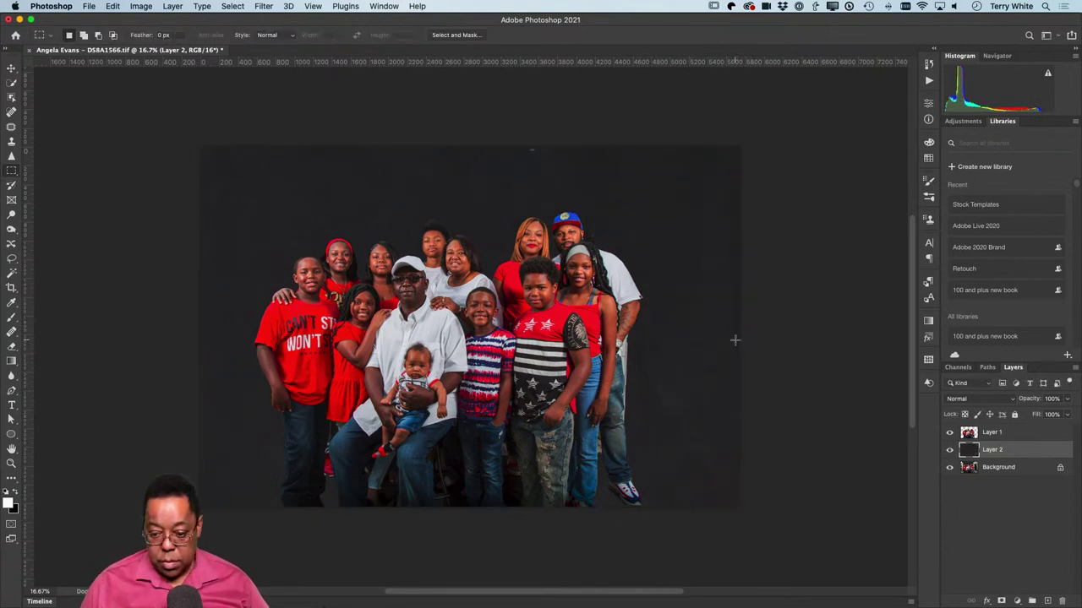
# Step: Duplicate Layer 1, Layer 2 and the Background together into a new document
pyautogui.click(1004, 438)
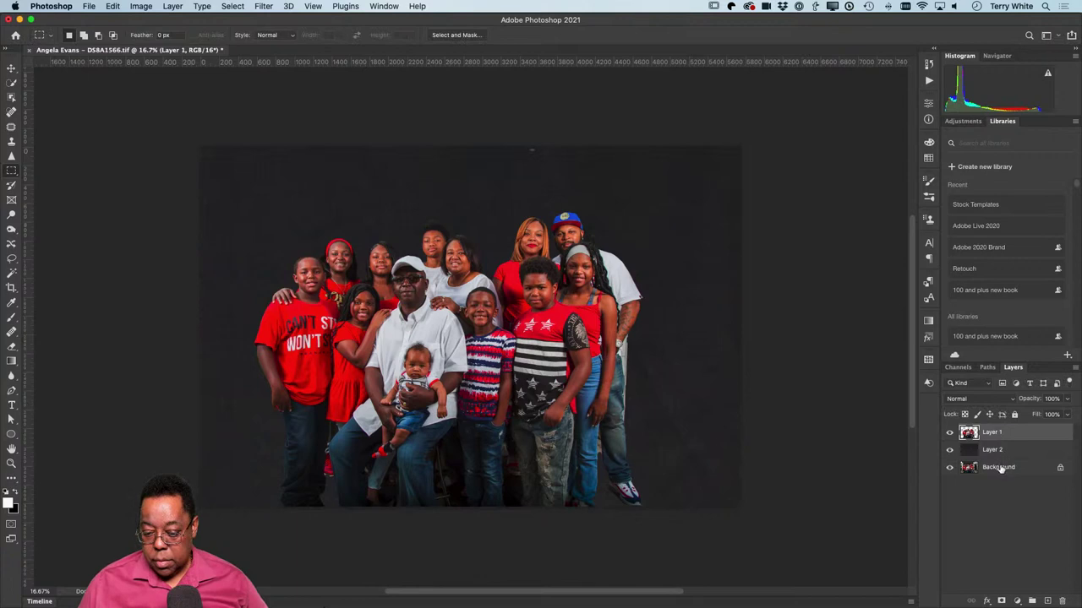
pyautogui.keyDown('shift'); pyautogui.click(1000, 471); pyautogui.keyUp('shift')
pyautogui.rightClick(1002, 470)
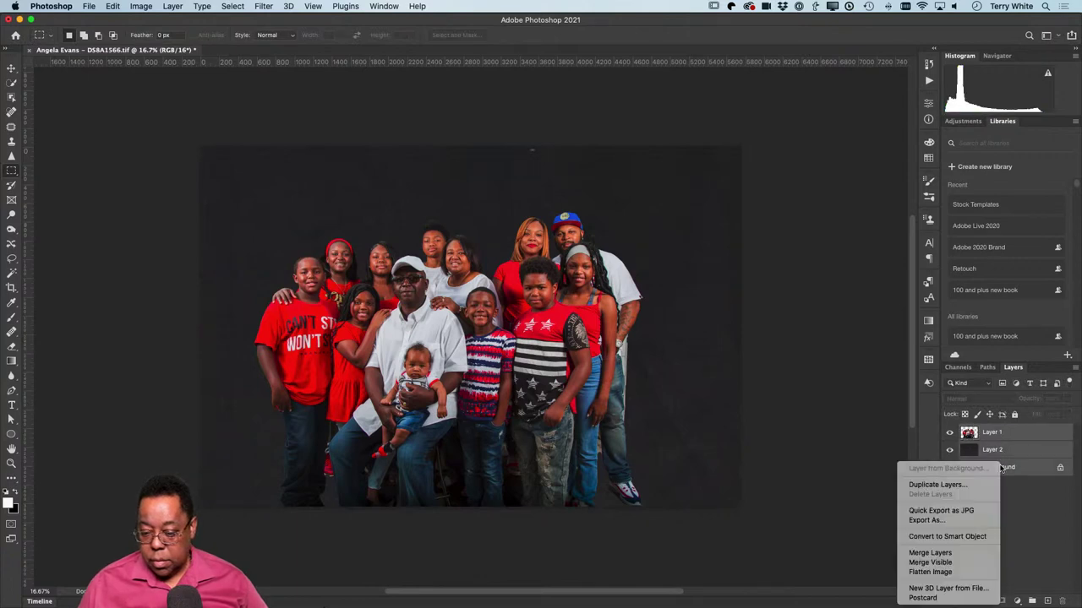
pyautogui.click(951, 484)
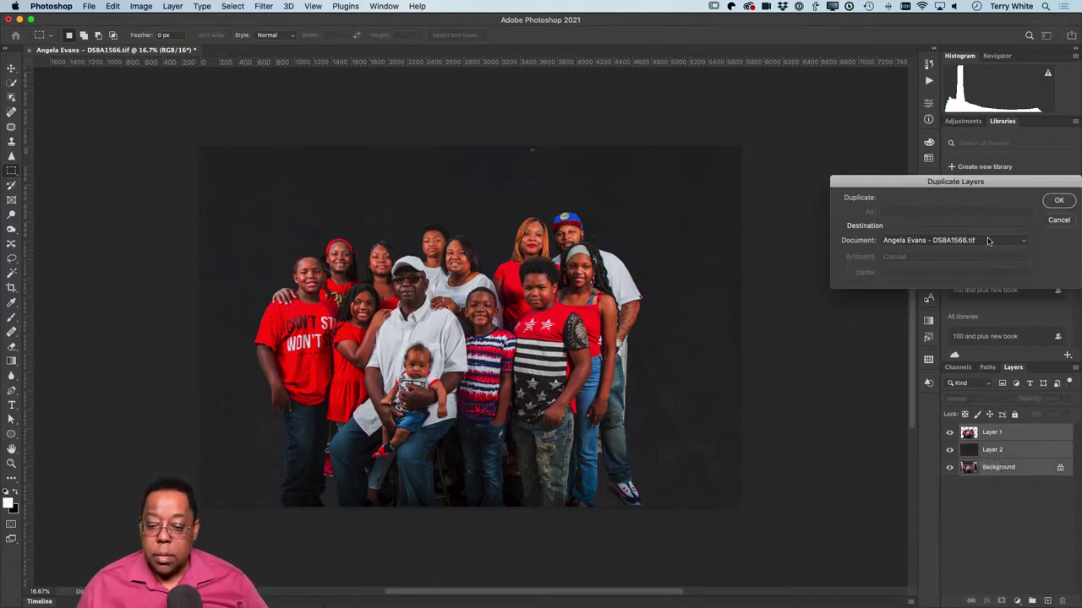
pyautogui.click(940, 240)
pyautogui.click(941, 249)
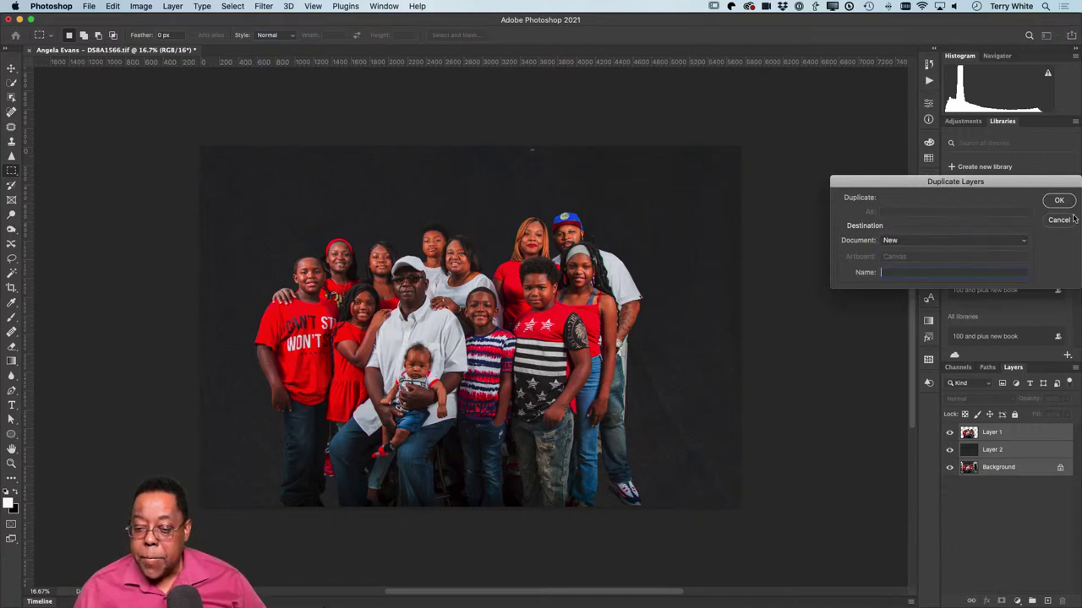
pyautogui.click(1058, 200)
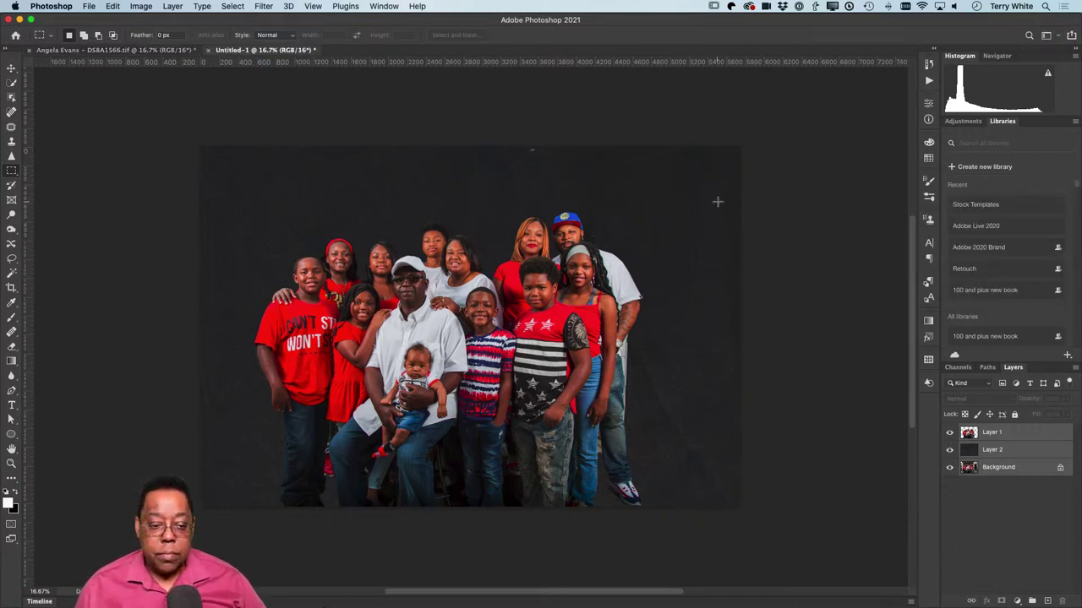
# Step: Try to save the new document on the computer as a layered Photoshop file named for the family group
pyautogui.press('super+s')
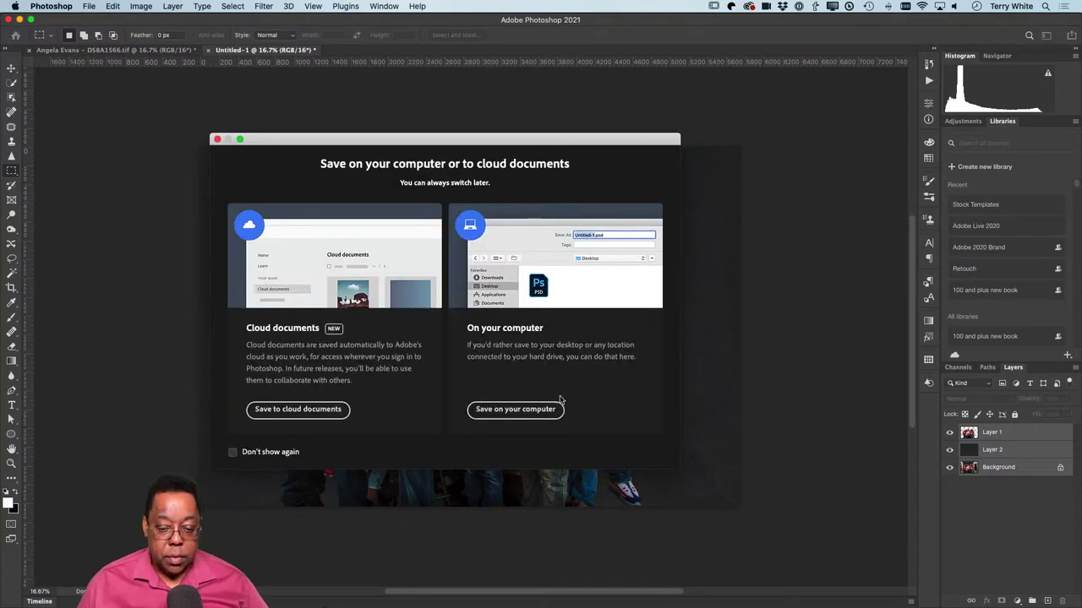
pyautogui.press('Return')
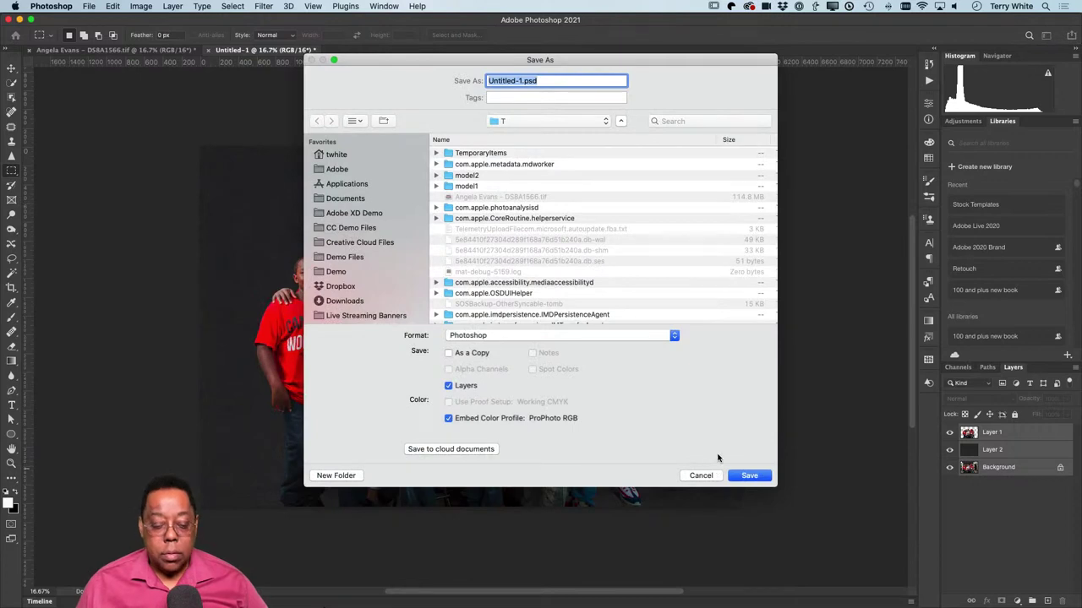
pyautogui.write('A')
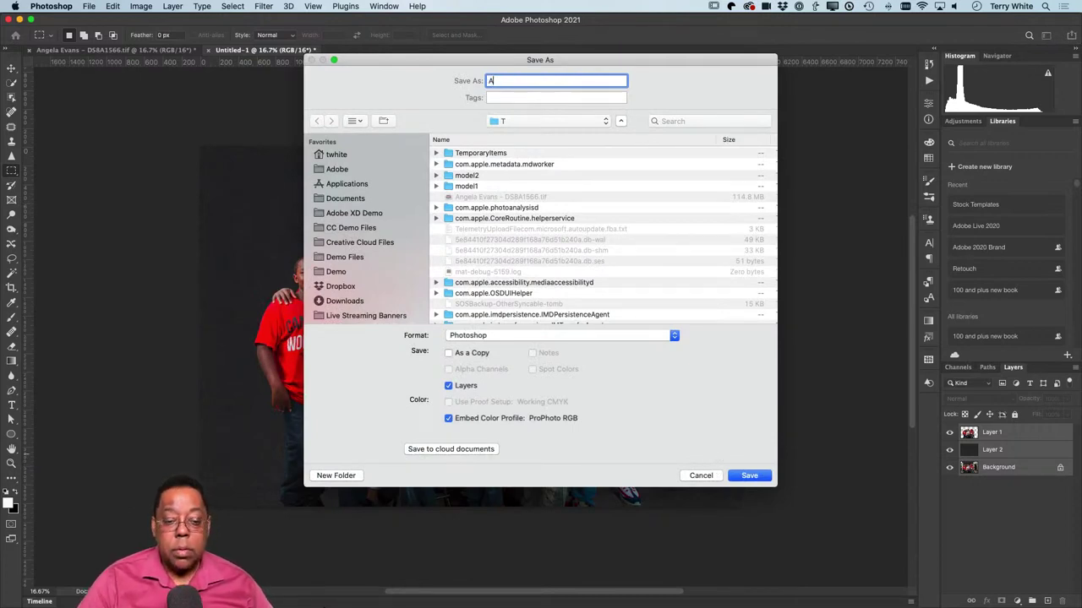
pyautogui.write('ngelaGroup')
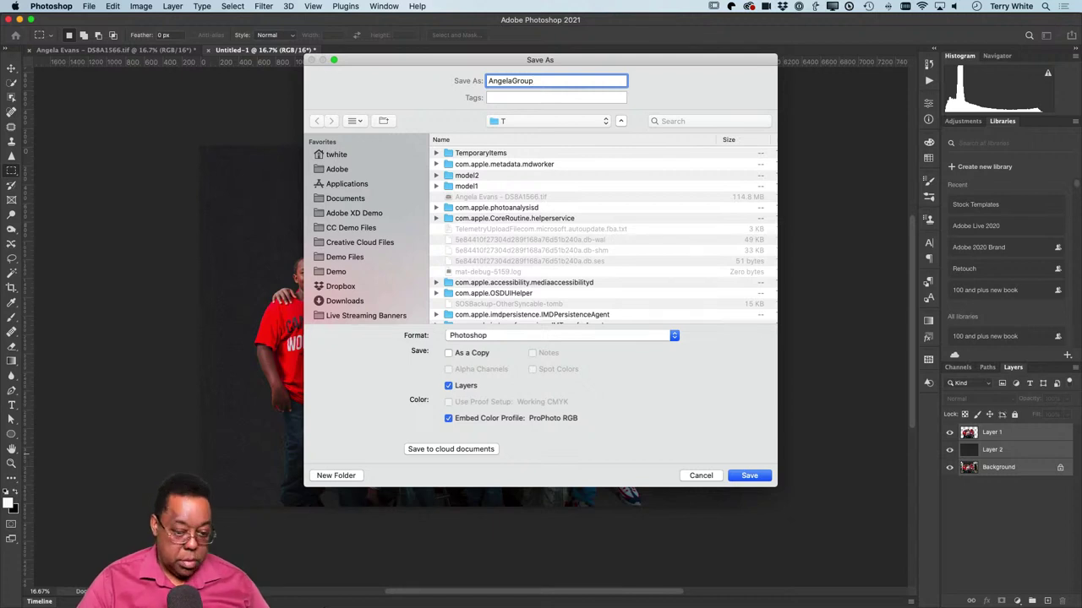
pyautogui.press('Return')
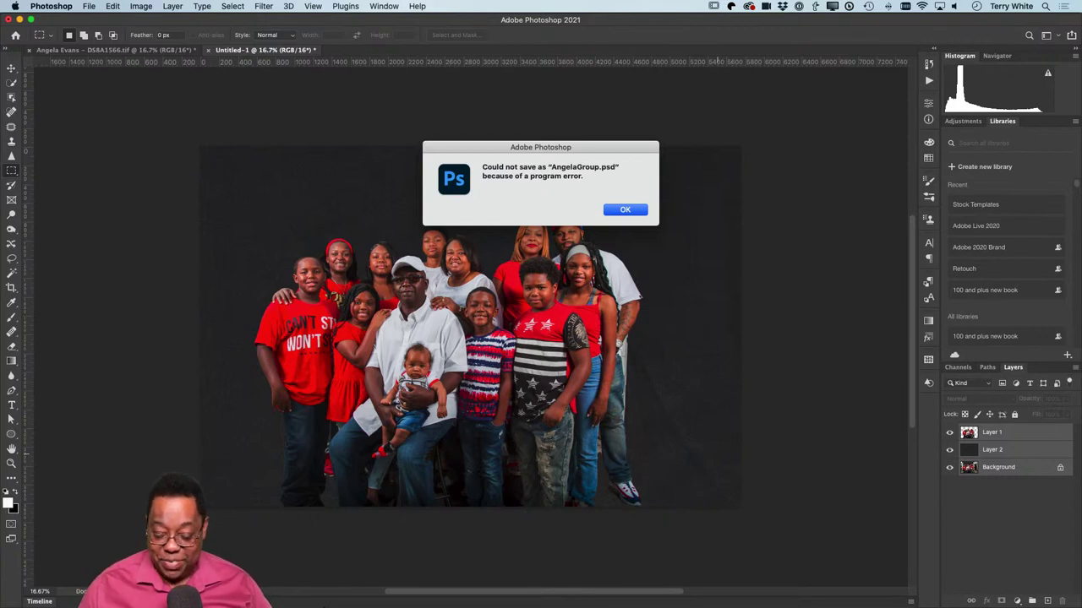
pyautogui.click(627, 211)
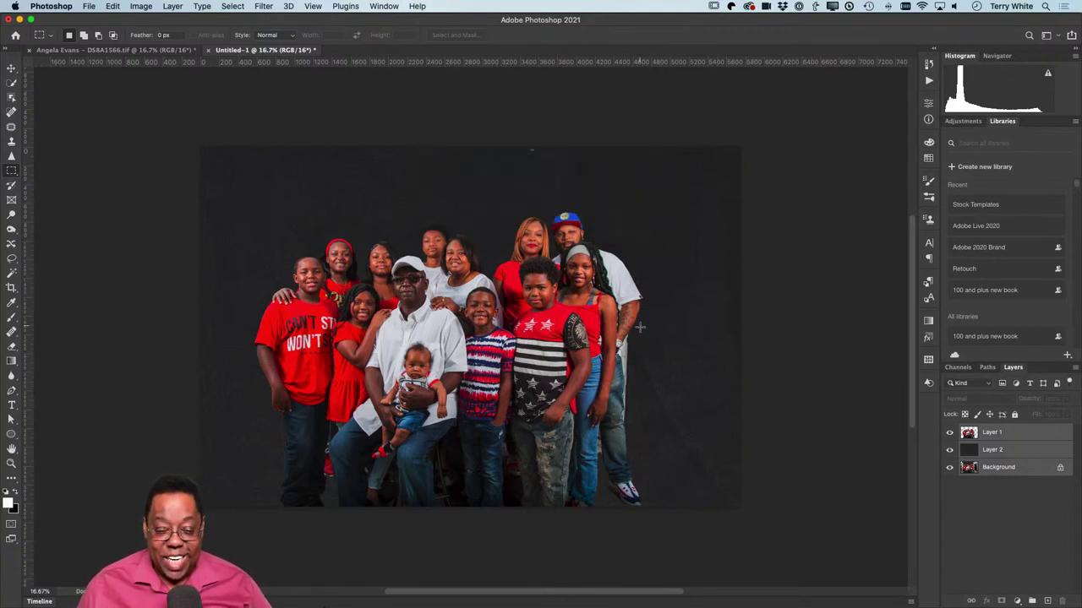
# Step: Close the duplicated document and the original family group TIFF without saving either one
pyautogui.press('super+w')
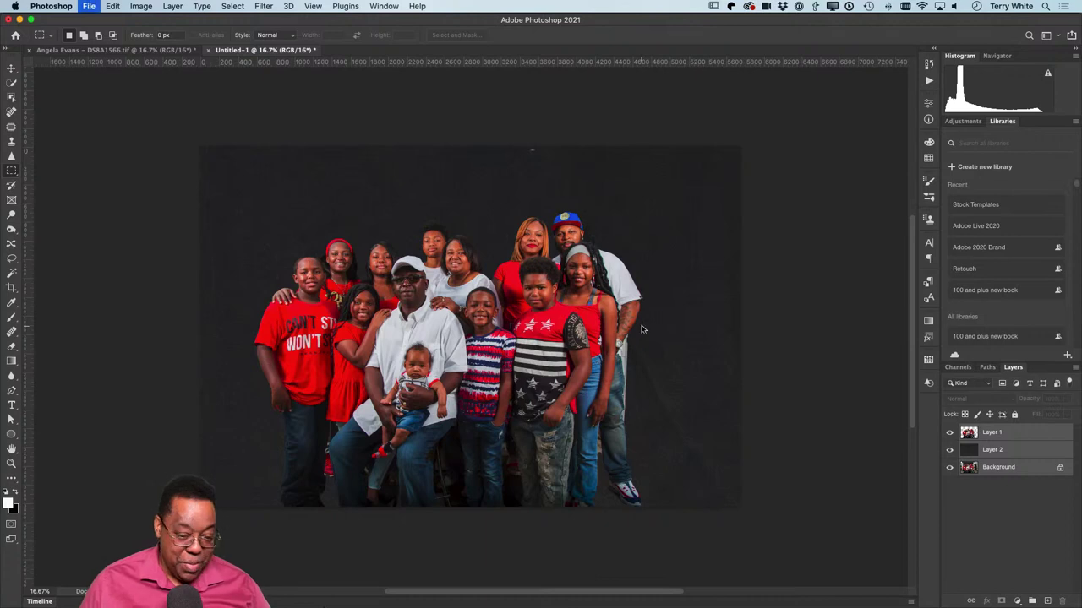
pyautogui.click(511, 212)
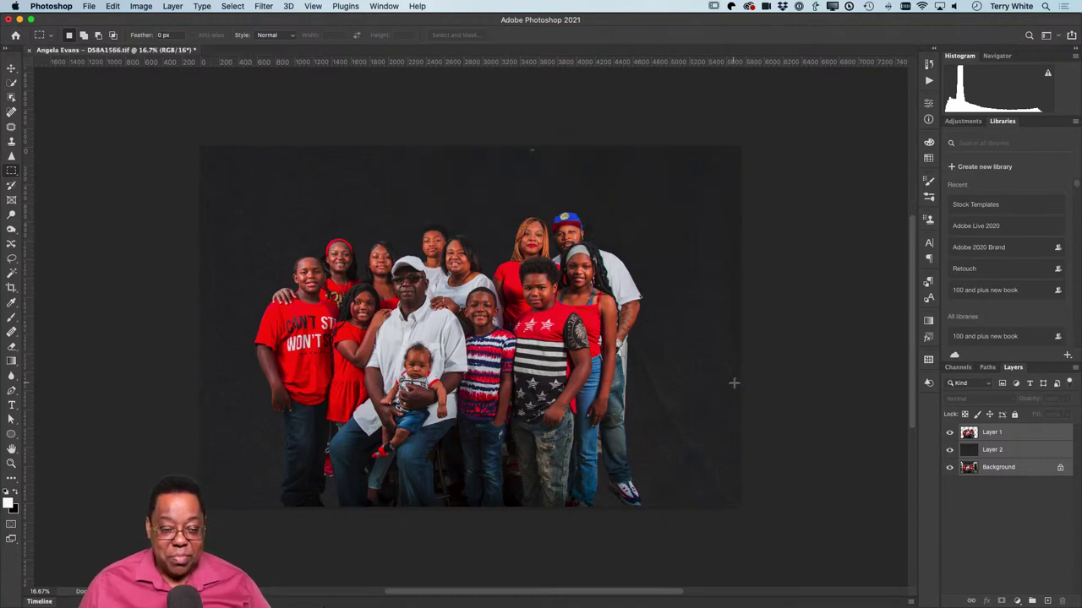
pyautogui.press('super+w')
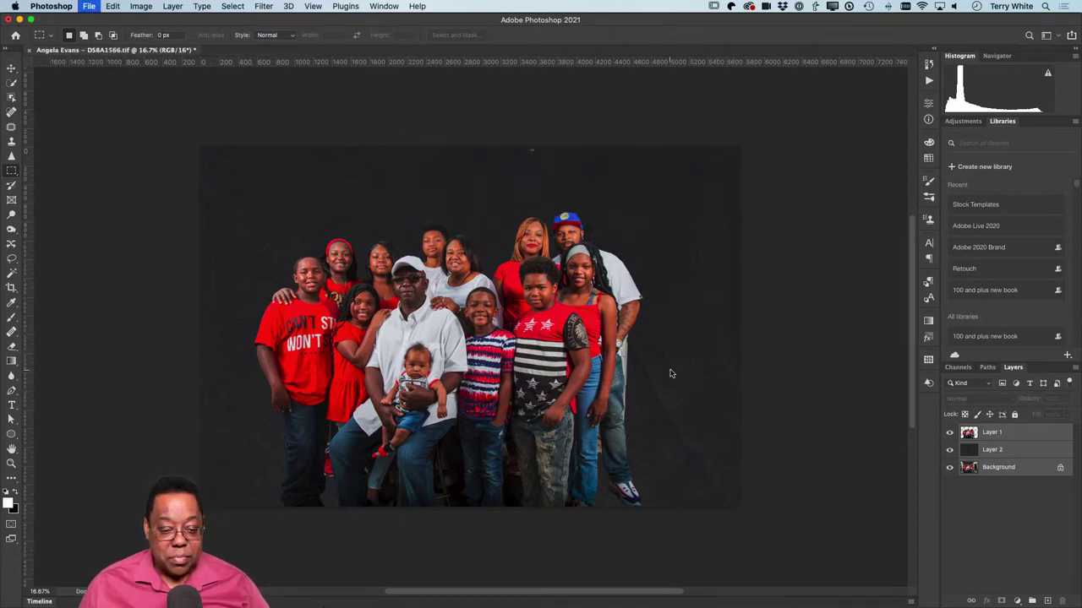
pyautogui.click(501, 210)
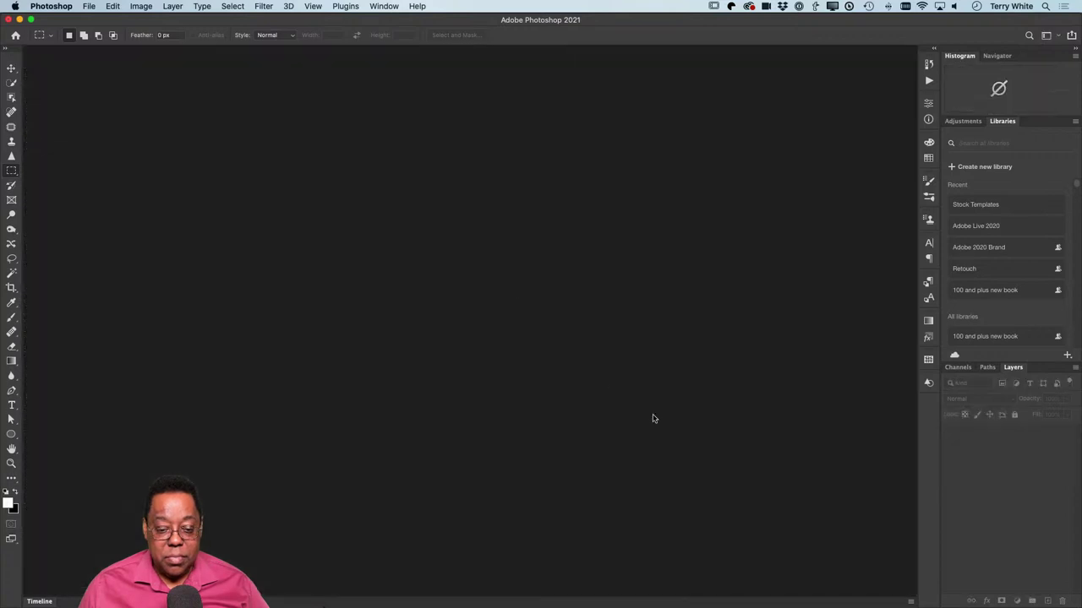
# Step: Switch to Lightroom and open the photo of the brown horse in the dry field at full view
pyautogui.press('super+Tab')
pyautogui.press('super+Tab')
pyautogui.press('super+shift+Tab')
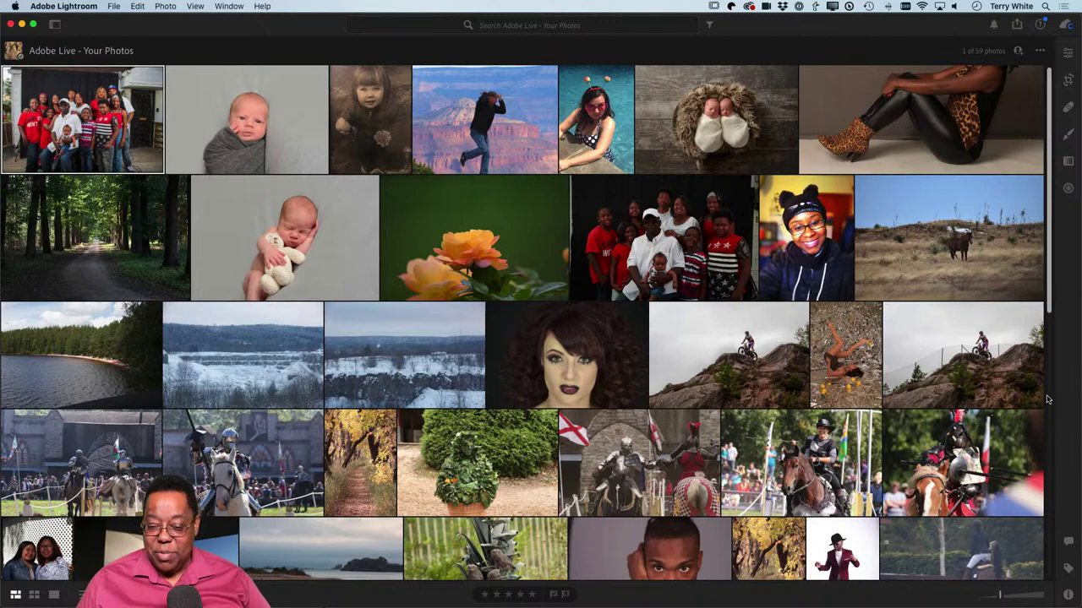
pyautogui.click(939, 268)
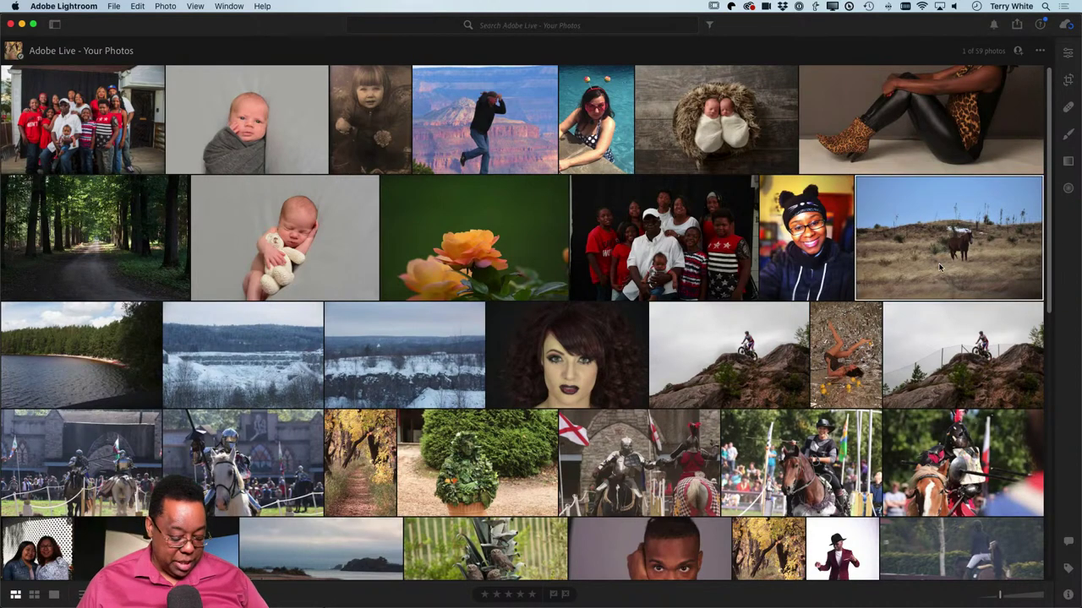
pyautogui.doubleClick(938, 268)
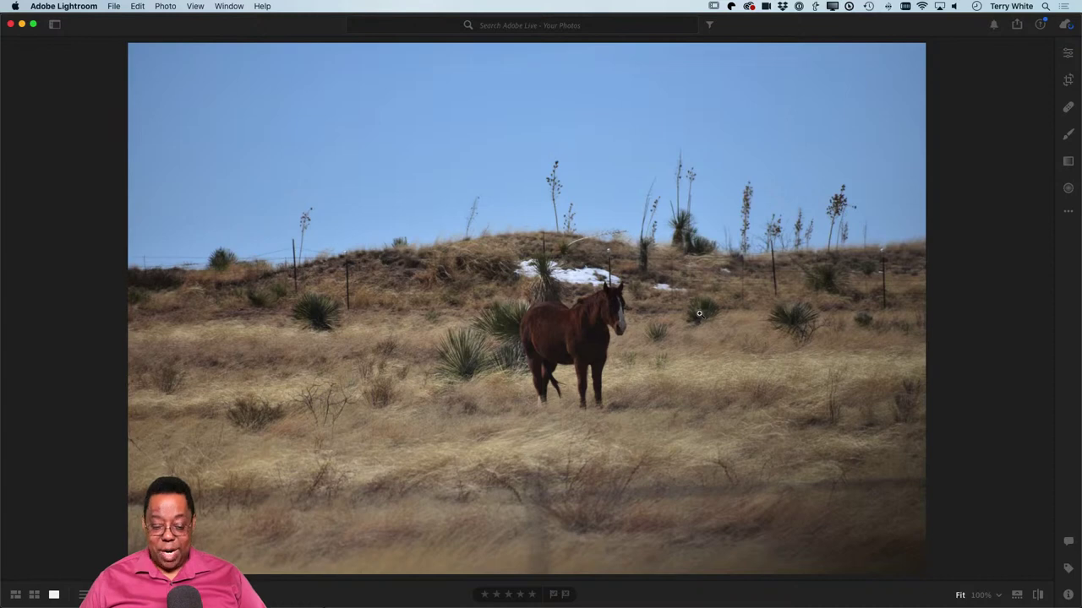
# Step: Crop the horse photo tighter in its original proportions, trimming the left side, upper sky and foreground grass so the horse stands left of centre
pyautogui.click(620, 302)
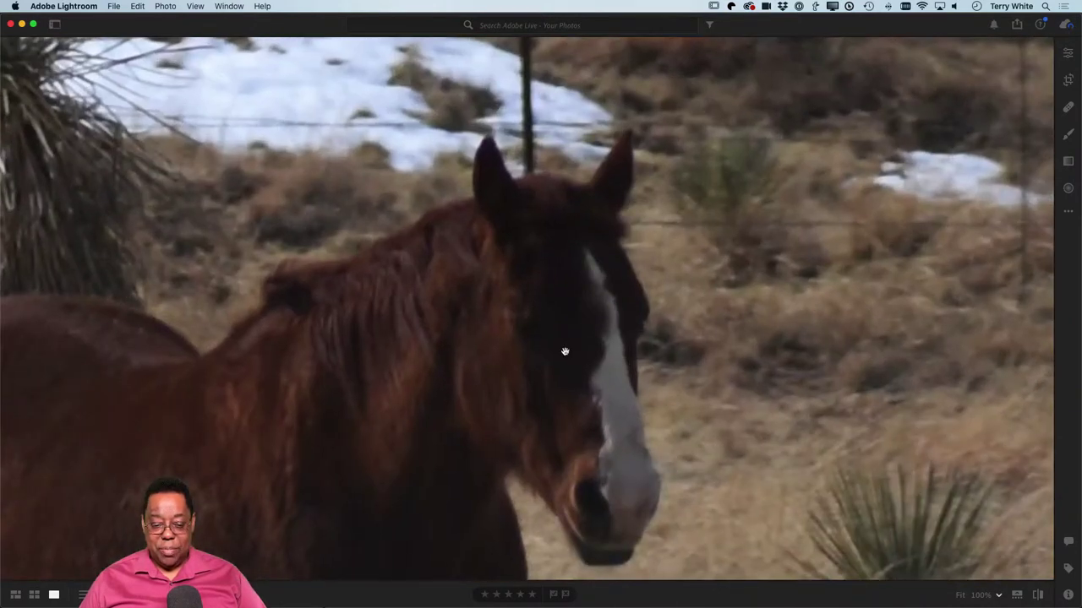
pyautogui.moveTo(546, 351); pyautogui.dragTo(667, 316)
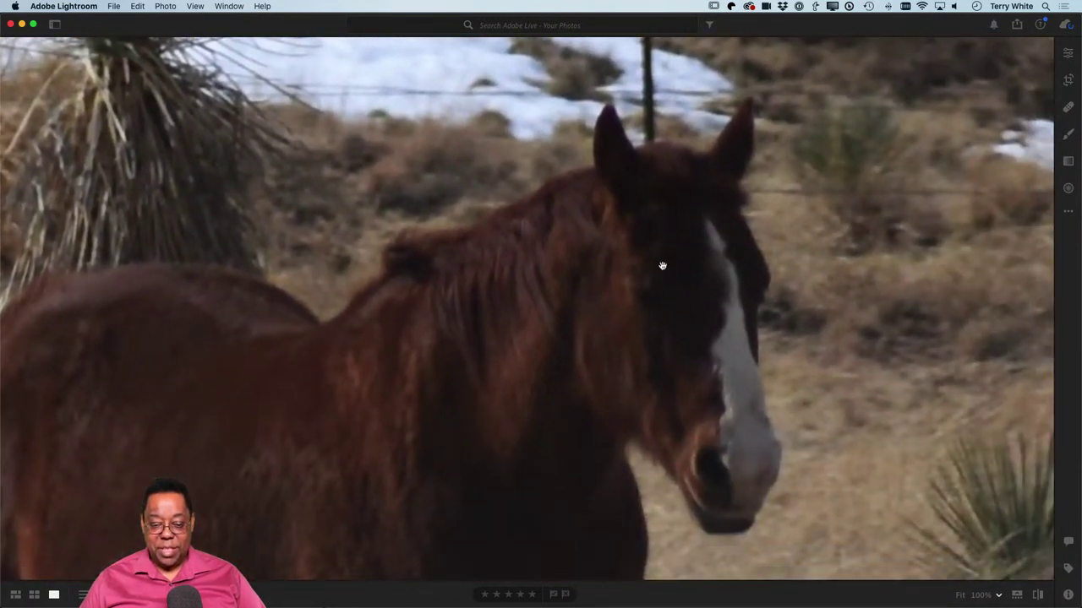
pyautogui.click(678, 306)
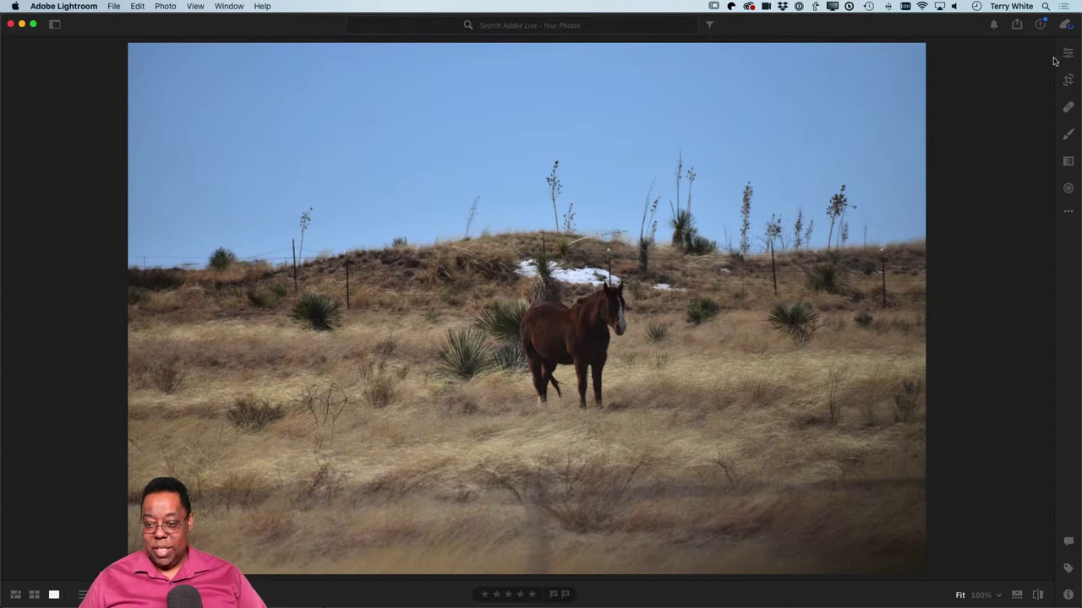
pyautogui.click(1069, 81)
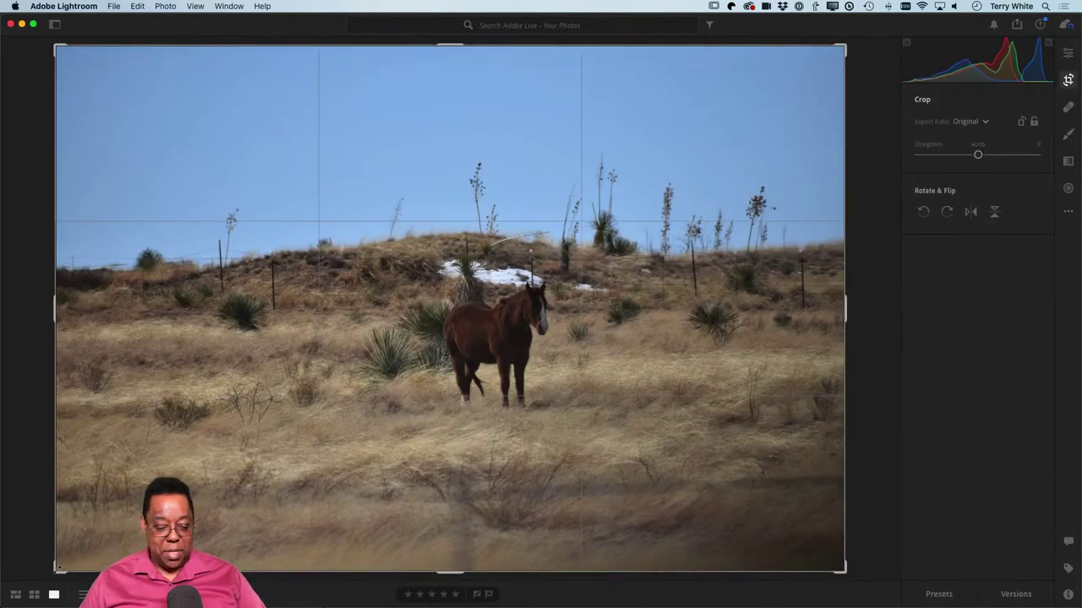
pyautogui.moveTo(55, 568); pyautogui.dragTo(138, 518)
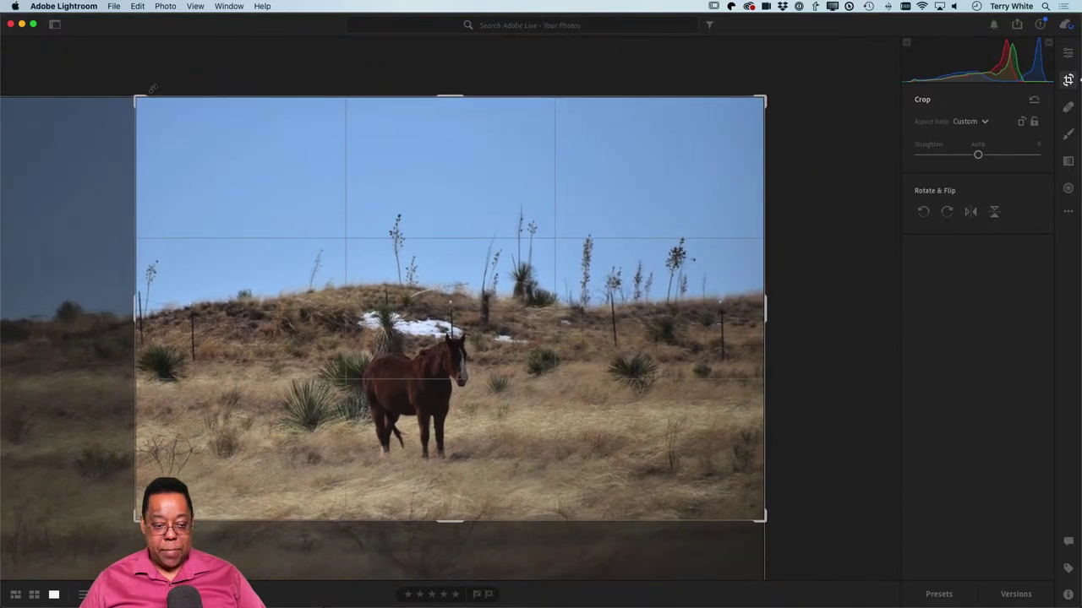
pyautogui.moveTo(138, 98); pyautogui.dragTo(180, 150)
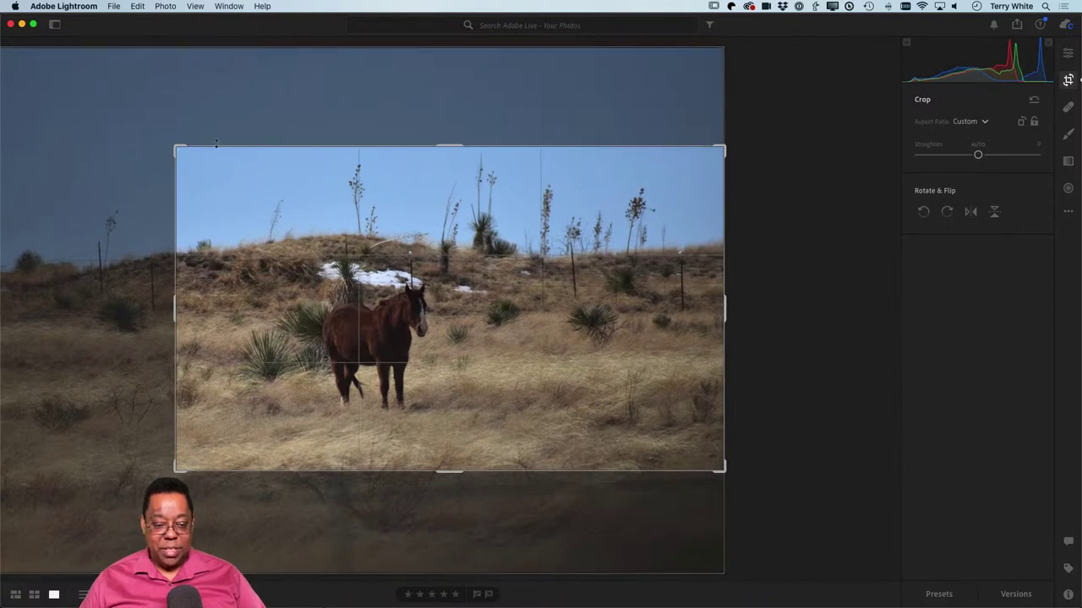
pyautogui.moveTo(179, 146); pyautogui.dragTo(191, 158)
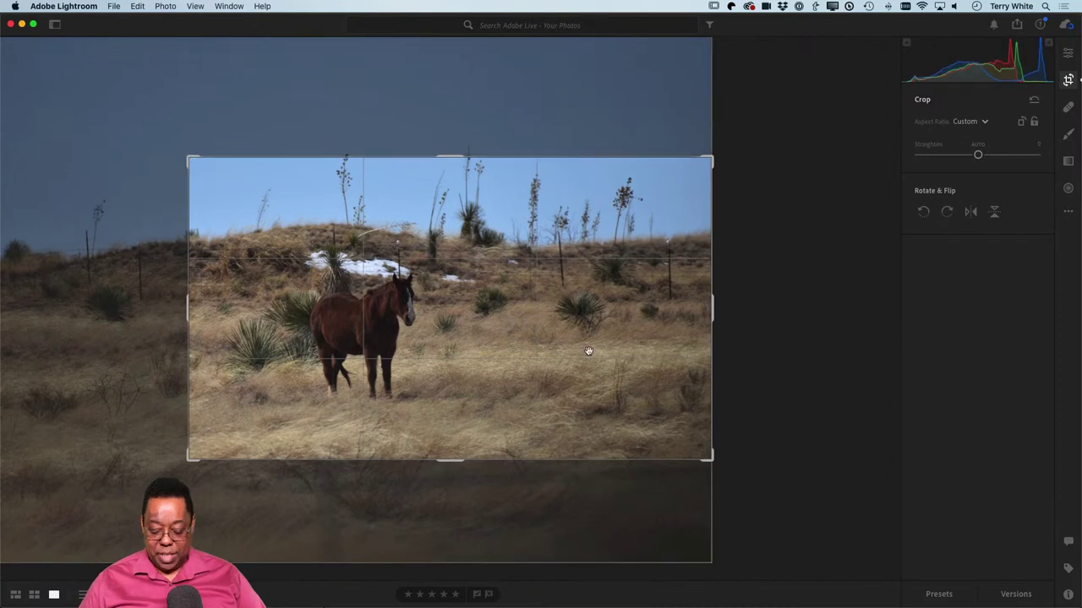
pyautogui.press('r')
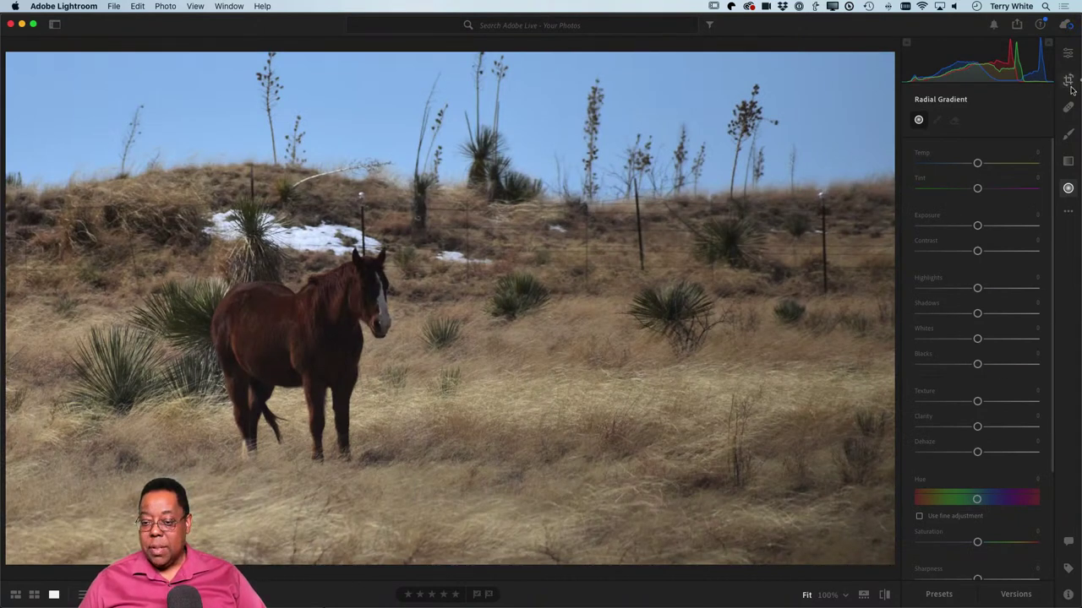
# Step: Apply the Auto adjustments to the cropped horse photo, keeping the Color profile
pyautogui.click(1067, 52)
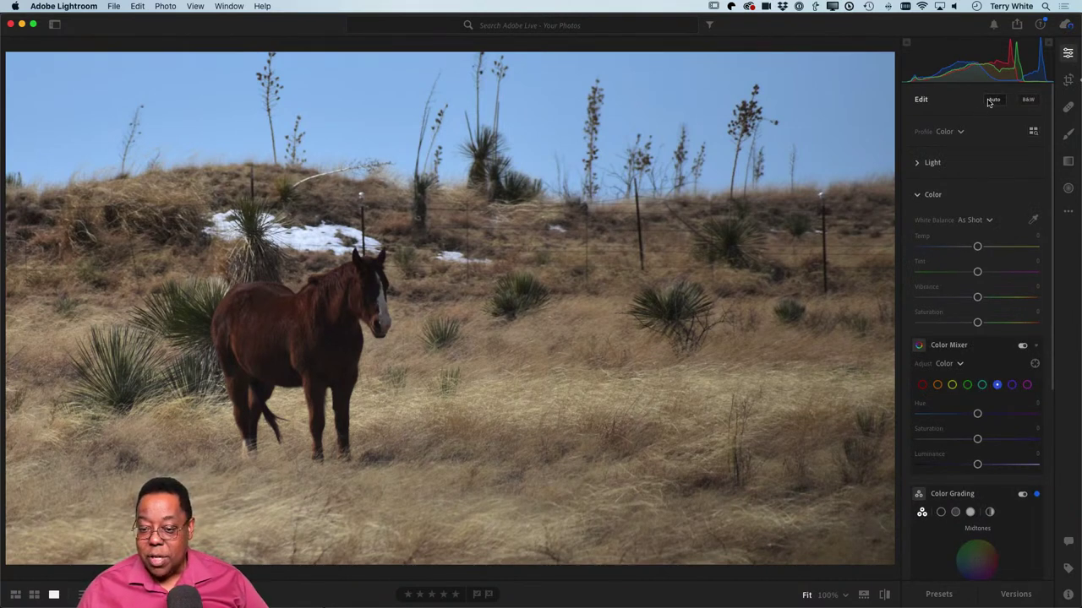
pyautogui.click(959, 132)
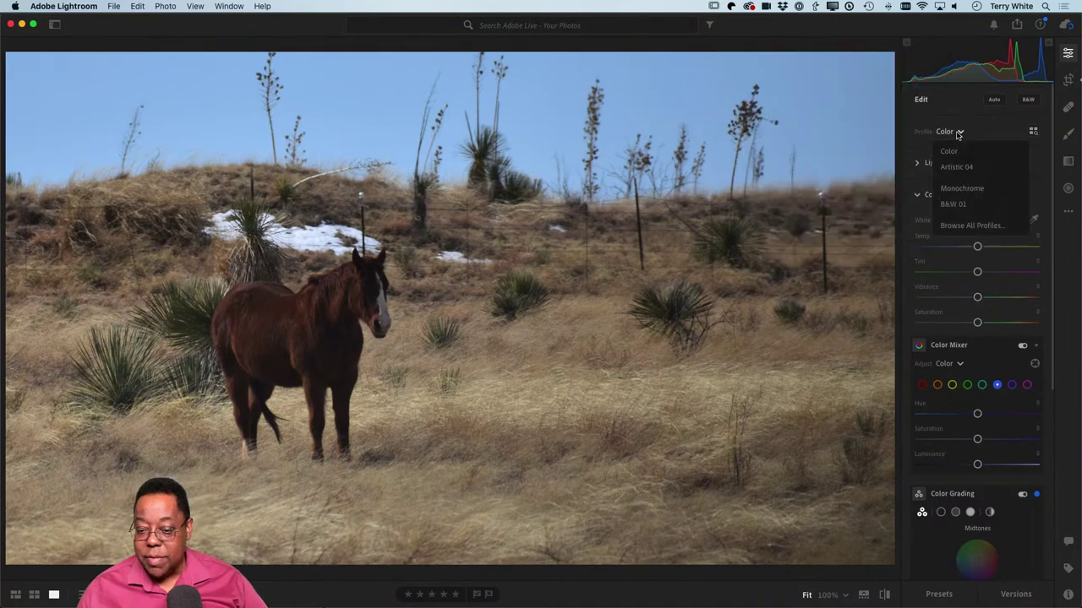
pyautogui.click(949, 151)
pyautogui.click(923, 190)
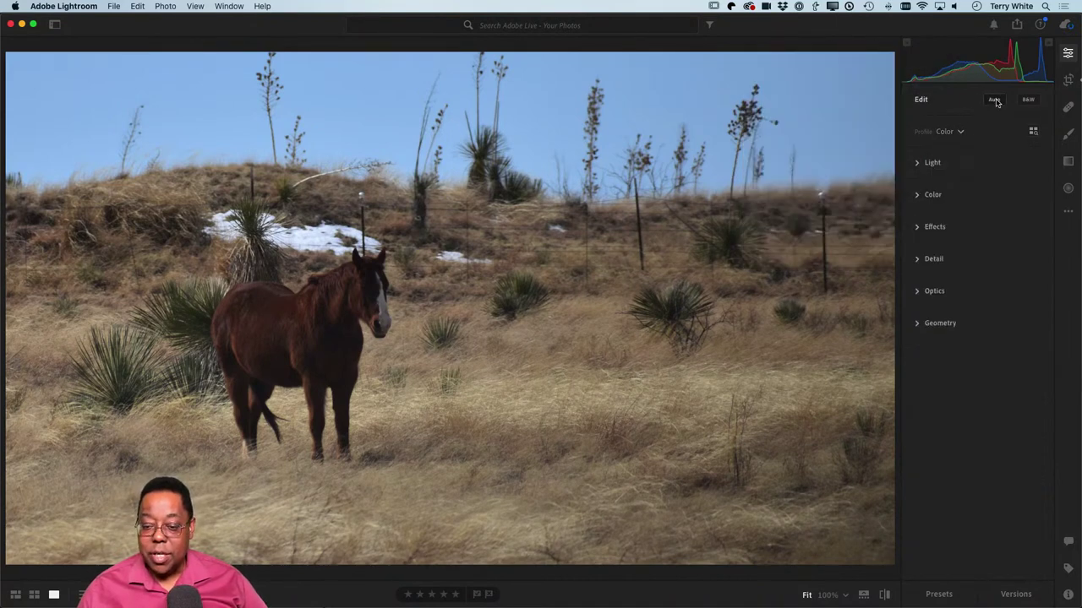
pyautogui.hotkey('shift', 'a')
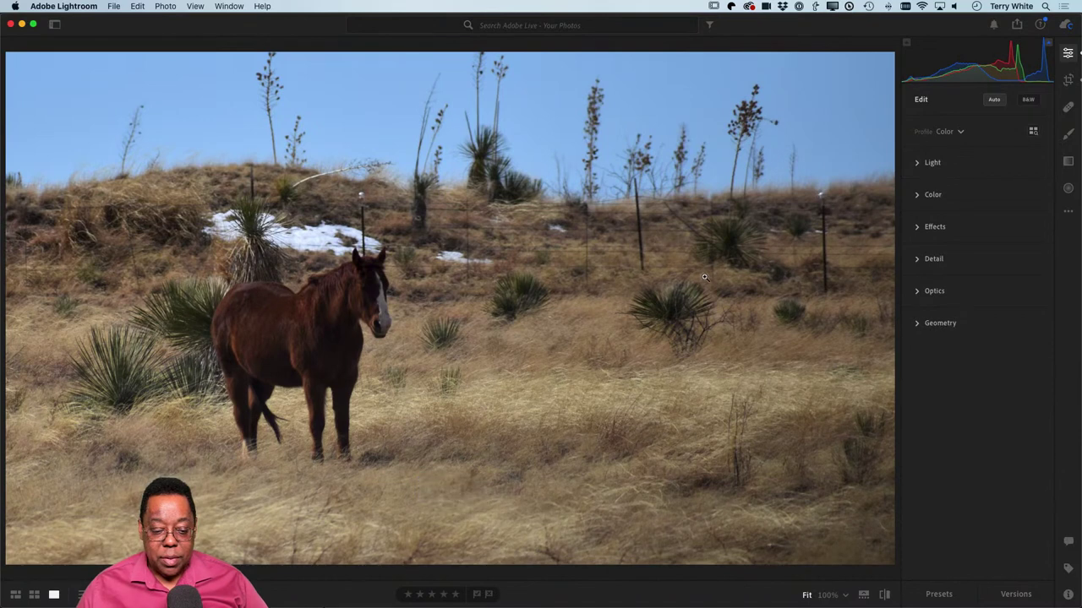
# Step: Set the horse photo's Shadows to +100 and its Sharpening to 83
pyautogui.click(921, 162)
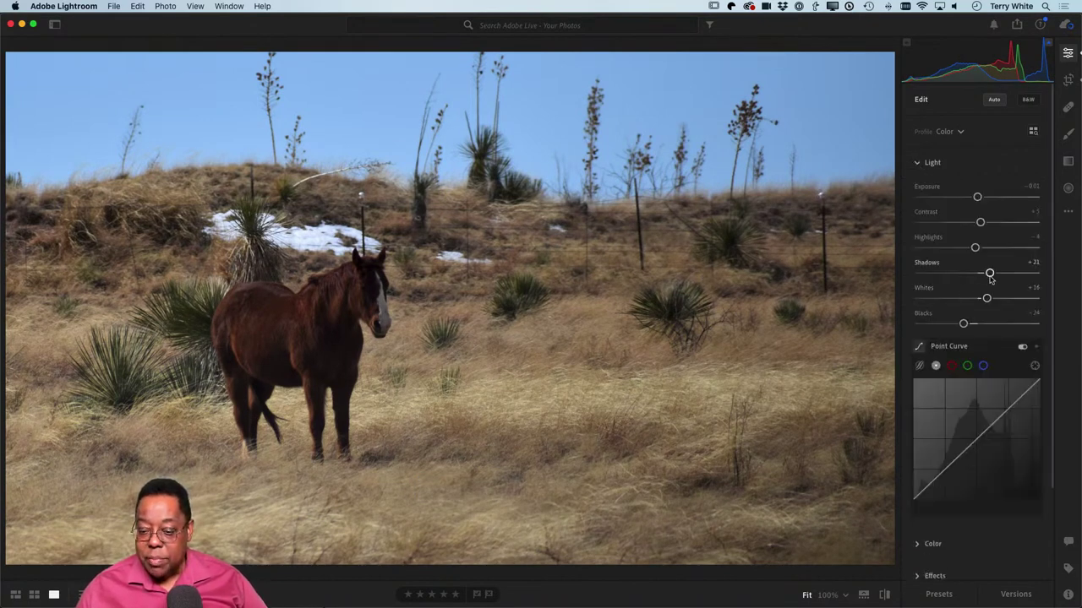
pyautogui.moveTo(989, 275); pyautogui.dragTo(1051, 279)
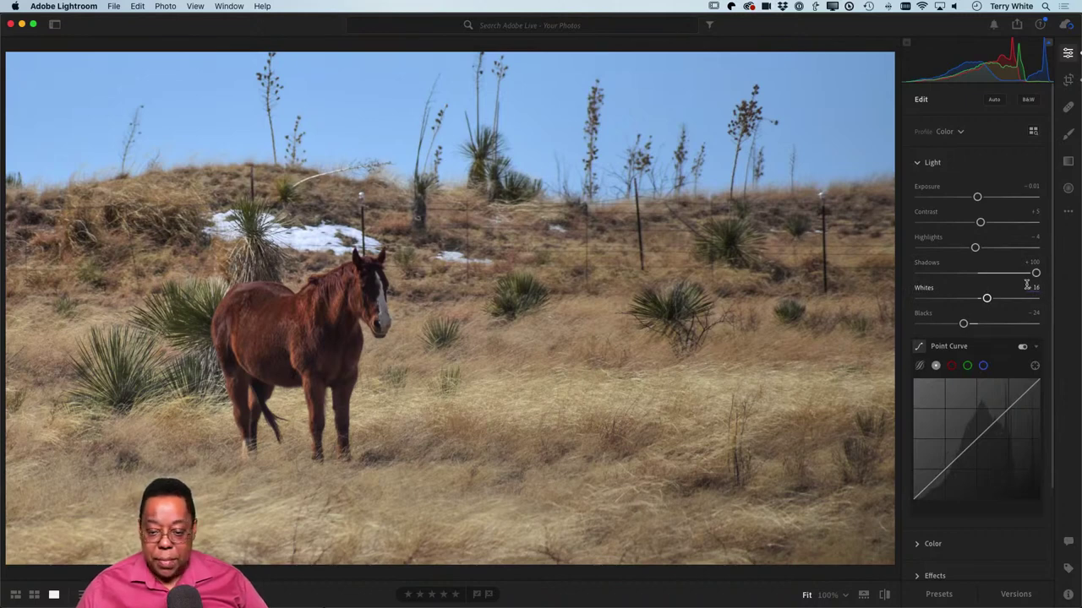
pyautogui.scroll(-3, 947, 473)
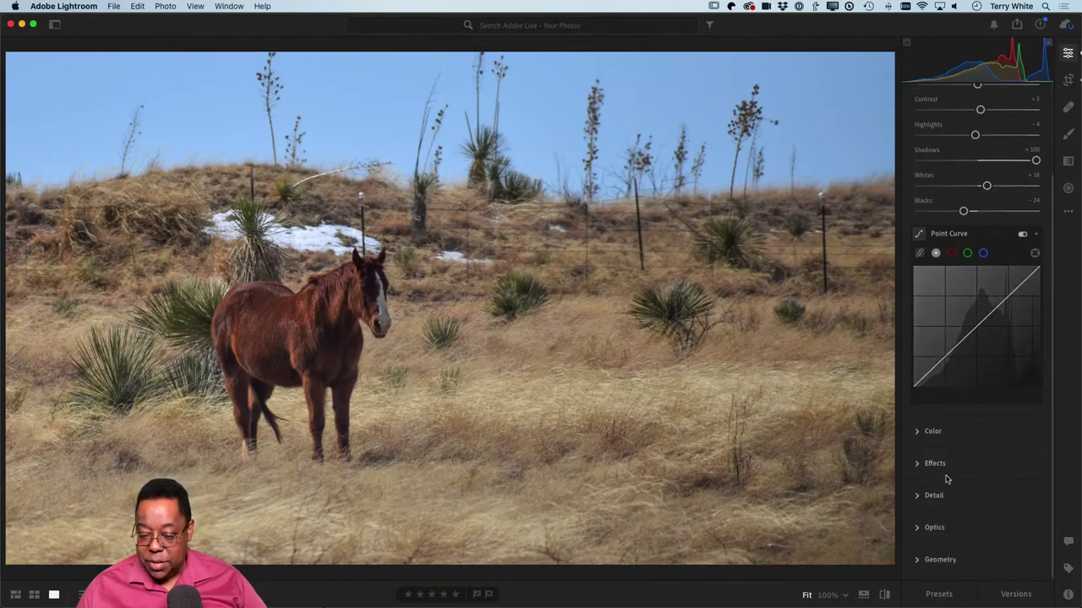
pyautogui.click(918, 497)
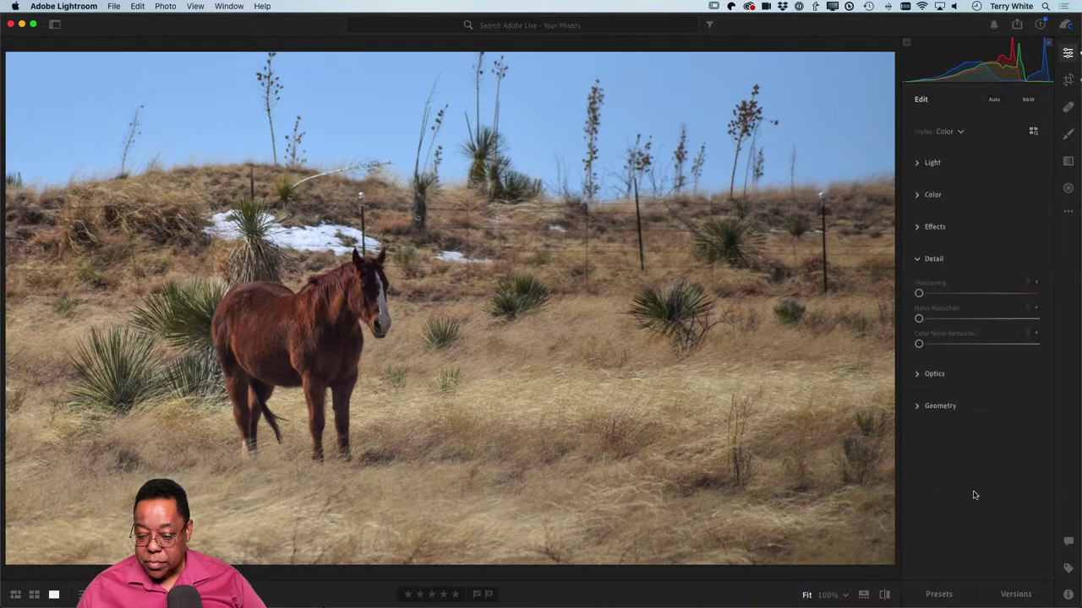
pyautogui.moveTo(918, 293); pyautogui.dragTo(983, 294)
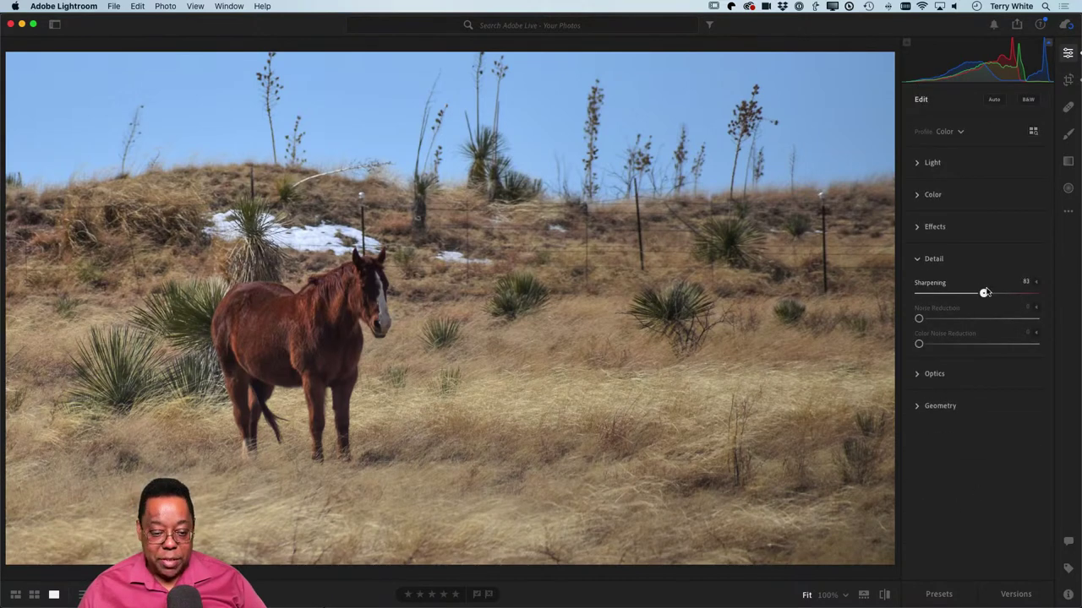
# Step: Set the horse photo's Texture to +21 and its Clarity to +20
pyautogui.click(364, 305)
pyautogui.click(363, 305)
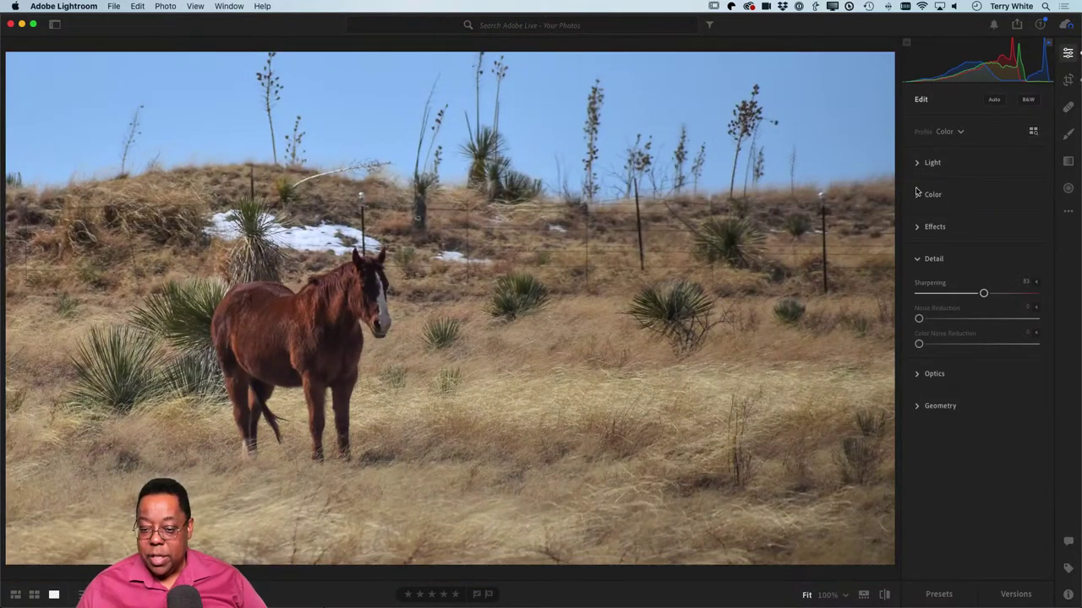
pyautogui.click(918, 228)
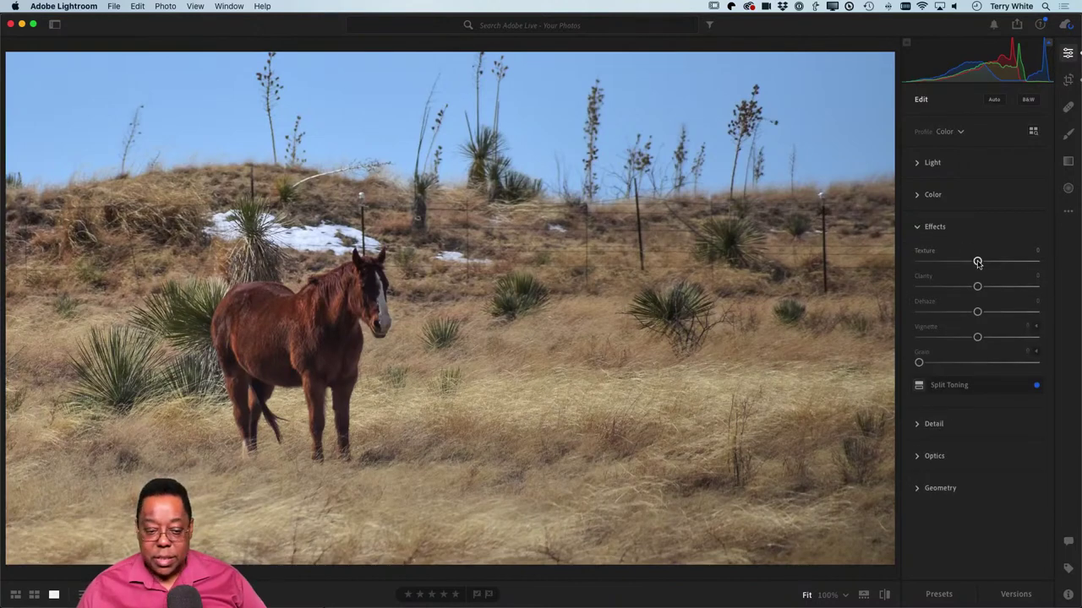
pyautogui.moveTo(977, 263)
pyautogui.mouseDown()
pyautogui.moveTo(1042, 265)
pyautogui.moveTo(991, 266)
pyautogui.mouseUp()
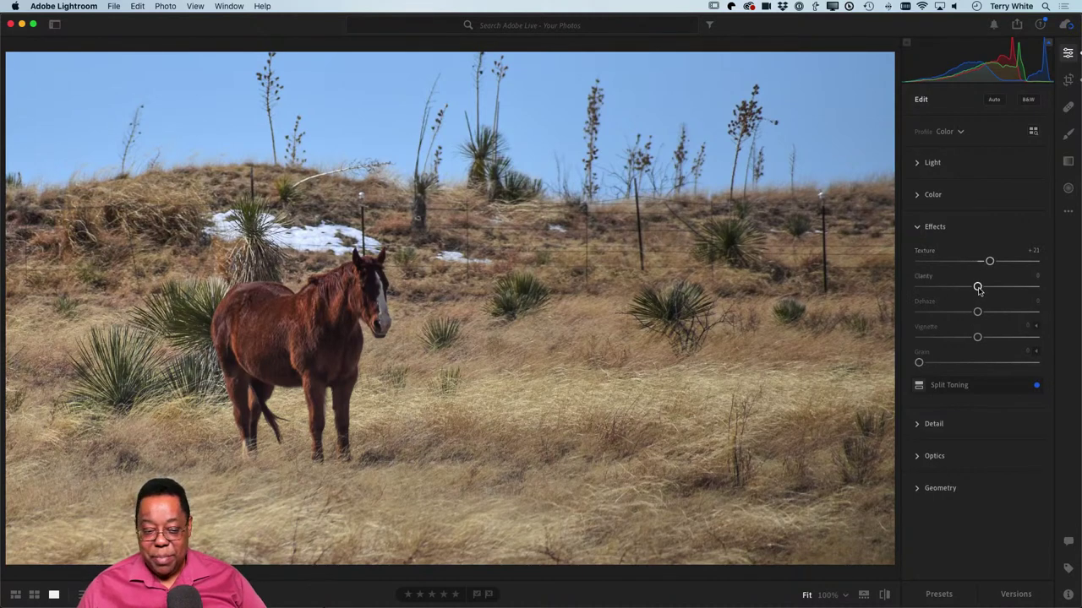
pyautogui.moveTo(979, 289); pyautogui.dragTo(990, 290)
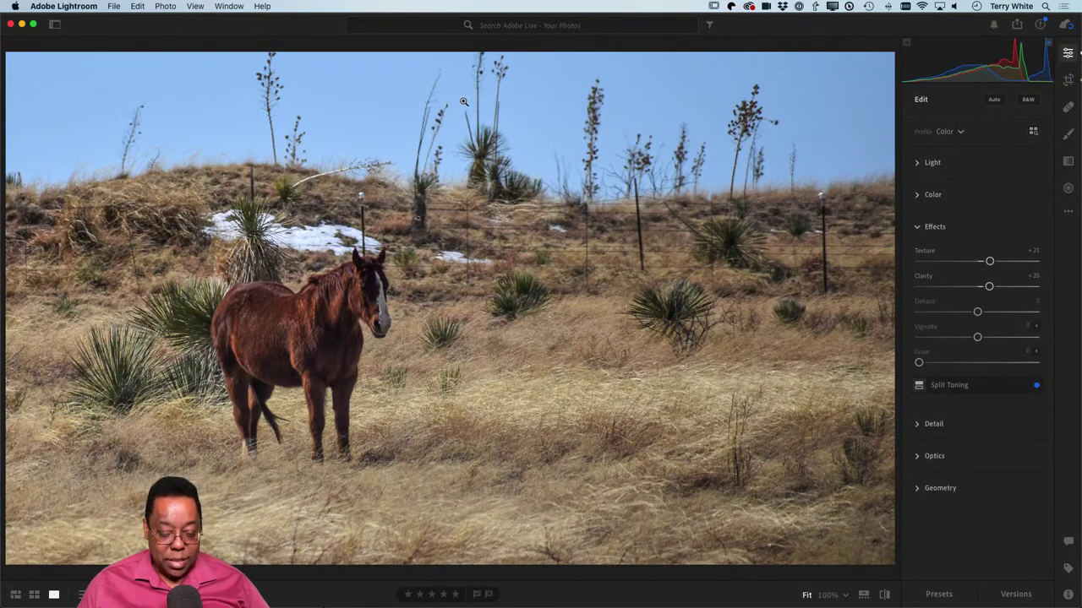
# Step: Return to the photo grid and open the horse photo in Photoshop for editing
pyautogui.press('g')
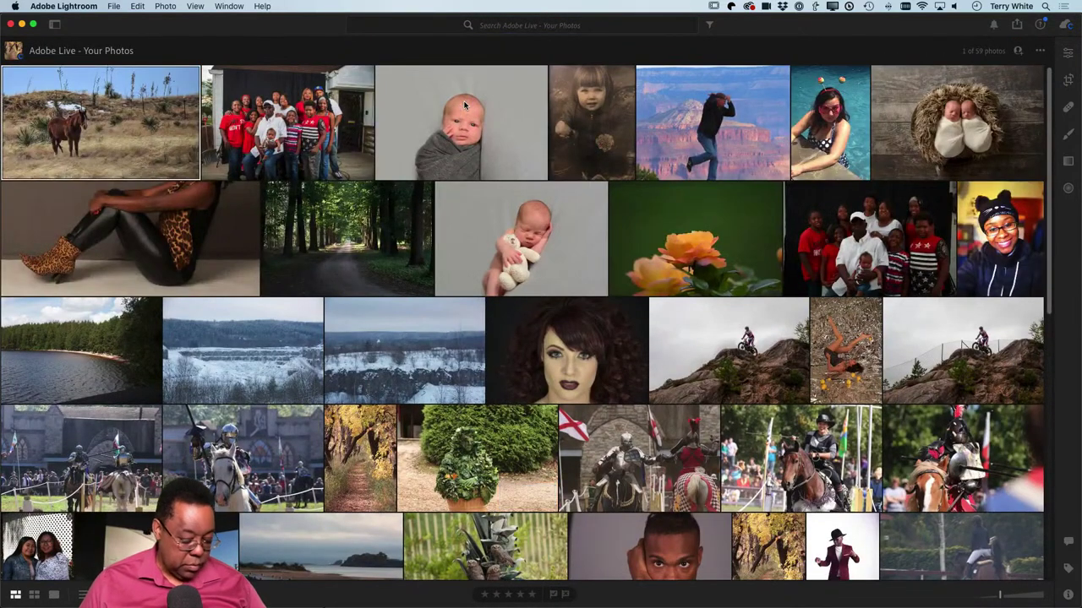
pyautogui.press('super+e')
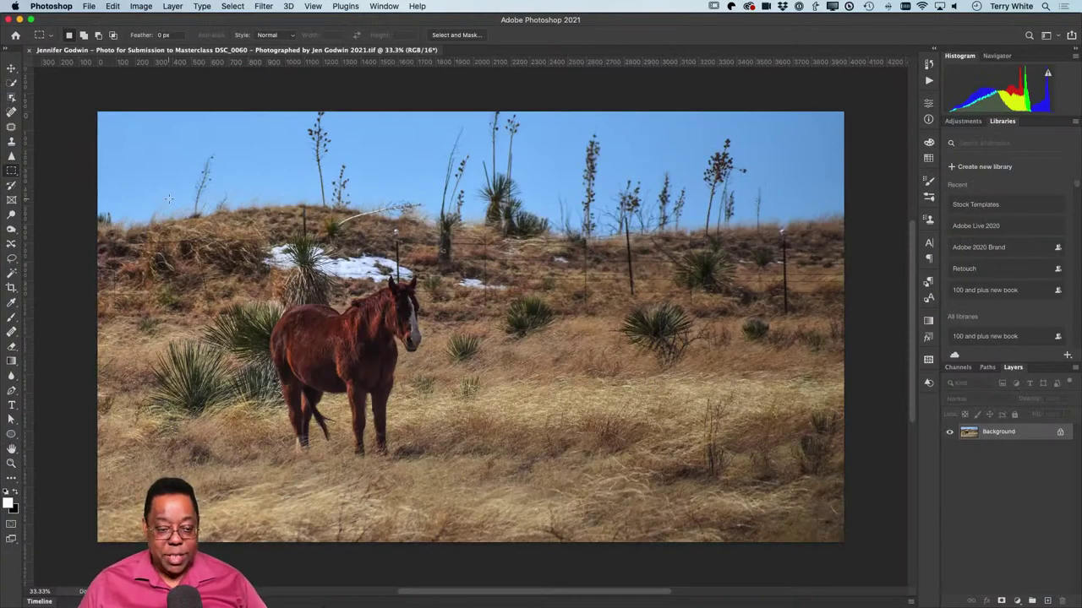
pyautogui.scroll(-1, 122, 111)
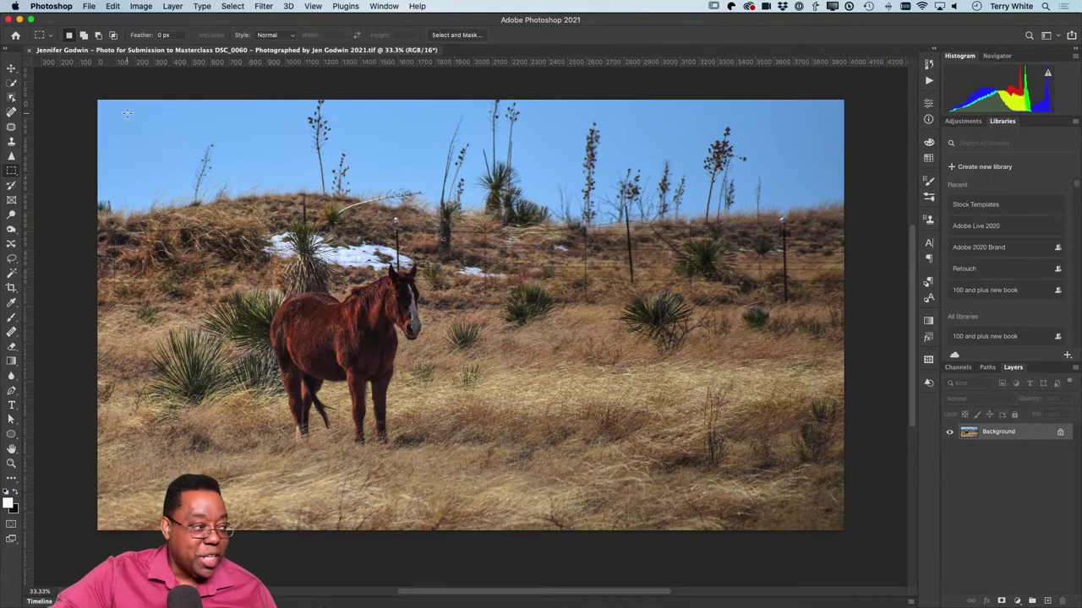
# Step: Remove the small bare plant on the far-left skyline with the content-aware Spot Healing Brush and save the photo
pyautogui.click(12, 112)
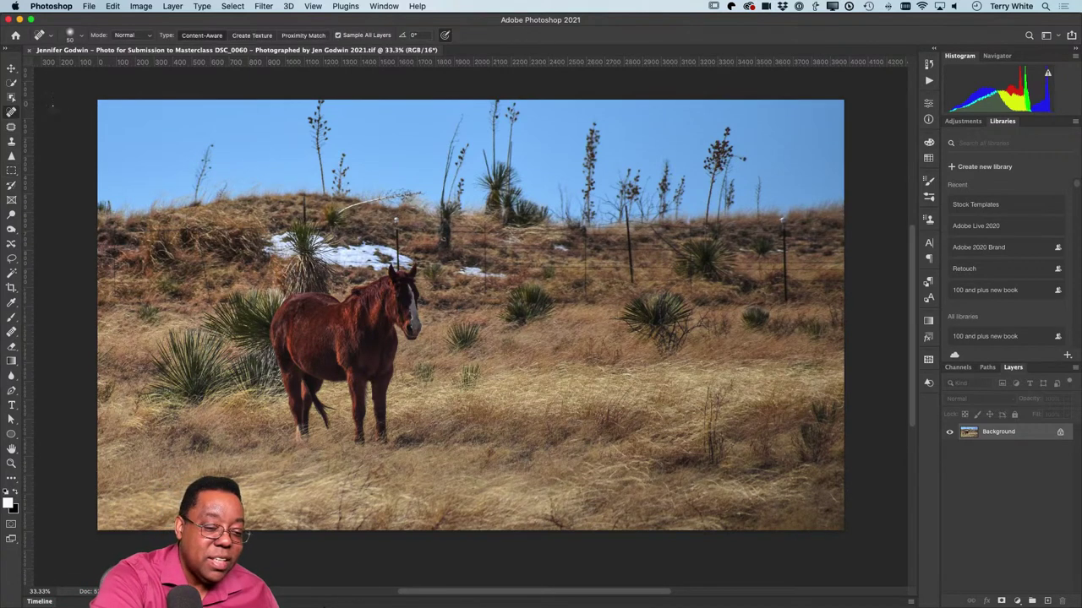
pyautogui.moveTo(208, 154)
pyautogui.mouseDown()
pyautogui.moveTo(196, 178)
pyautogui.moveTo(208, 189)
pyautogui.moveTo(221, 162)
pyautogui.moveTo(208, 142)
pyautogui.moveTo(220, 190)
pyautogui.mouseUp()
pyautogui.press('super+s')
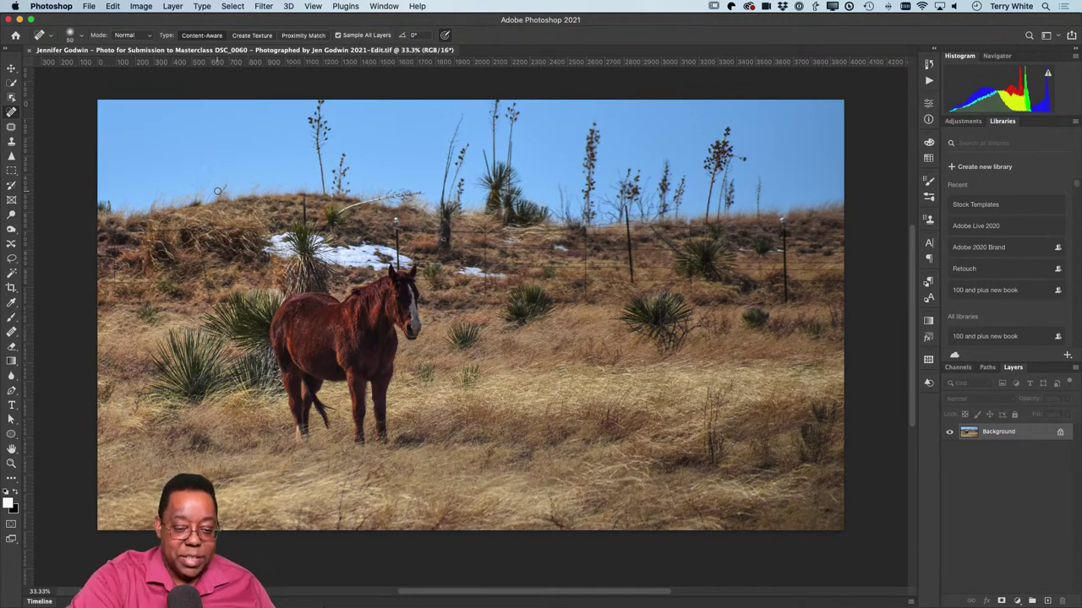
# Step: Patch out the tall seed stalk and the short stalk beside it above the left hill using clean sky
pyautogui.press('super+plus')
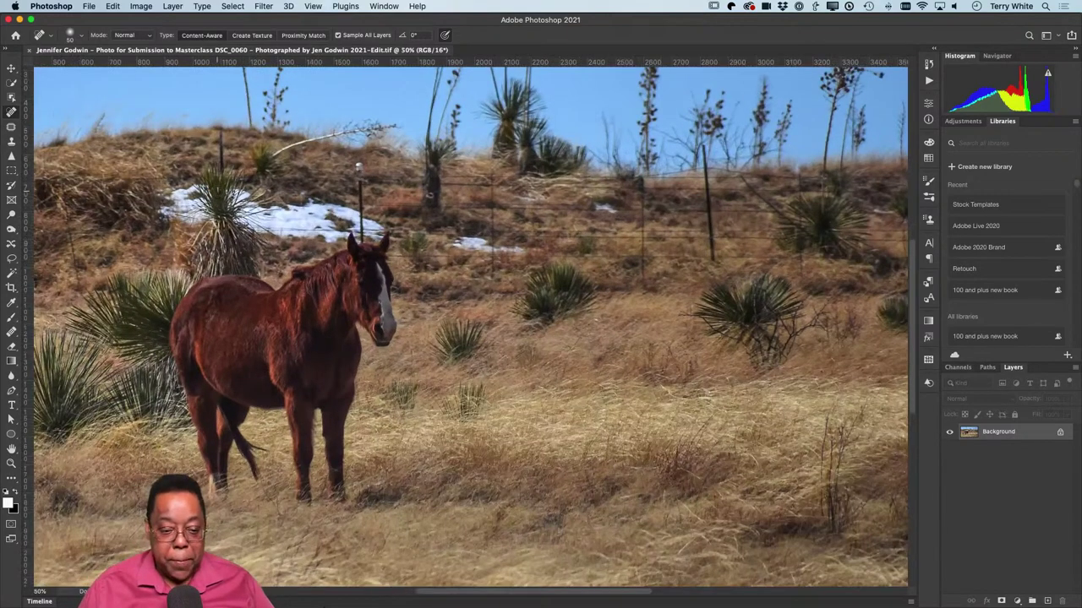
pyautogui.scroll(5, 283, 221)
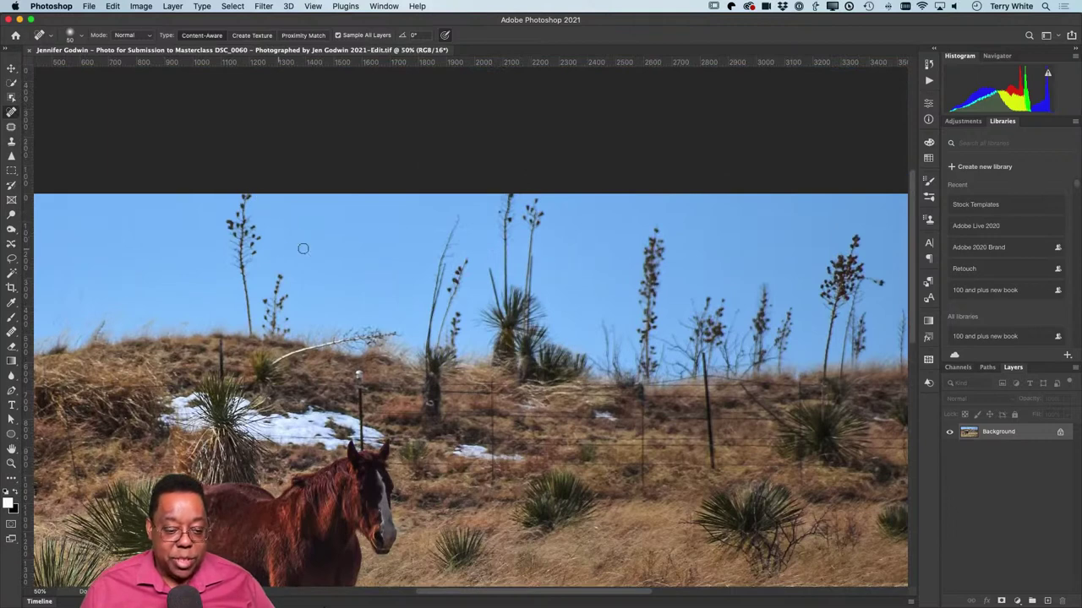
pyautogui.click(11, 128)
pyautogui.moveTo(267, 211)
pyautogui.mouseDown()
pyautogui.moveTo(253, 188)
pyautogui.moveTo(229, 279)
pyautogui.moveTo(244, 329)
pyautogui.moveTo(277, 271)
pyautogui.moveTo(263, 199)
pyautogui.mouseUp()
pyautogui.moveTo(252, 246); pyautogui.dragTo(200, 246)
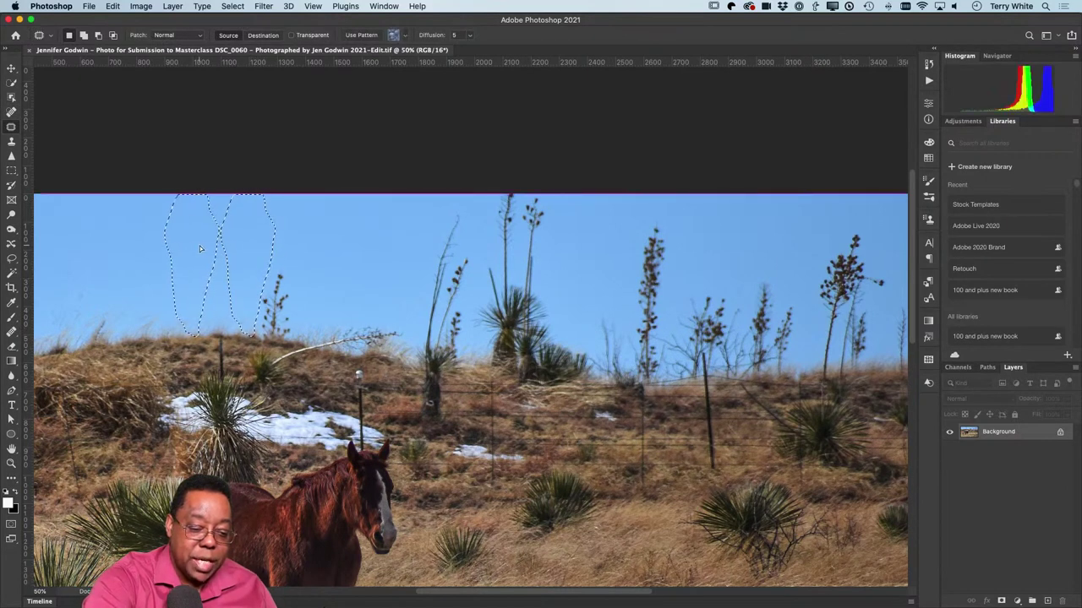
pyautogui.press('super+d')
pyautogui.moveTo(278, 277)
pyautogui.mouseDown()
pyautogui.moveTo(242, 294)
pyautogui.moveTo(265, 339)
pyautogui.moveTo(288, 338)
pyautogui.moveTo(302, 320)
pyautogui.moveTo(300, 277)
pyautogui.moveTo(222, 288)
pyautogui.mouseUp()
pyautogui.press('super+d')
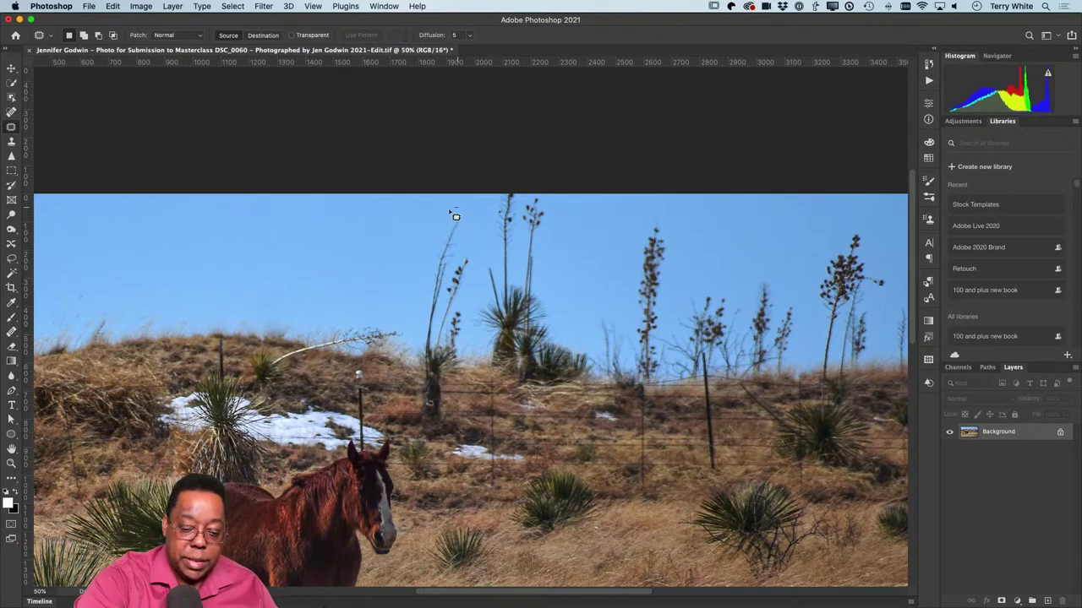
# Step: Patch out the thin stalks at the right end of the left hill and the pale arching branch beside them
pyautogui.moveTo(455, 208)
pyautogui.mouseDown()
pyautogui.moveTo(417, 314)
pyautogui.moveTo(422, 347)
pyautogui.moveTo(482, 272)
pyautogui.moveTo(457, 209)
pyautogui.mouseUp()
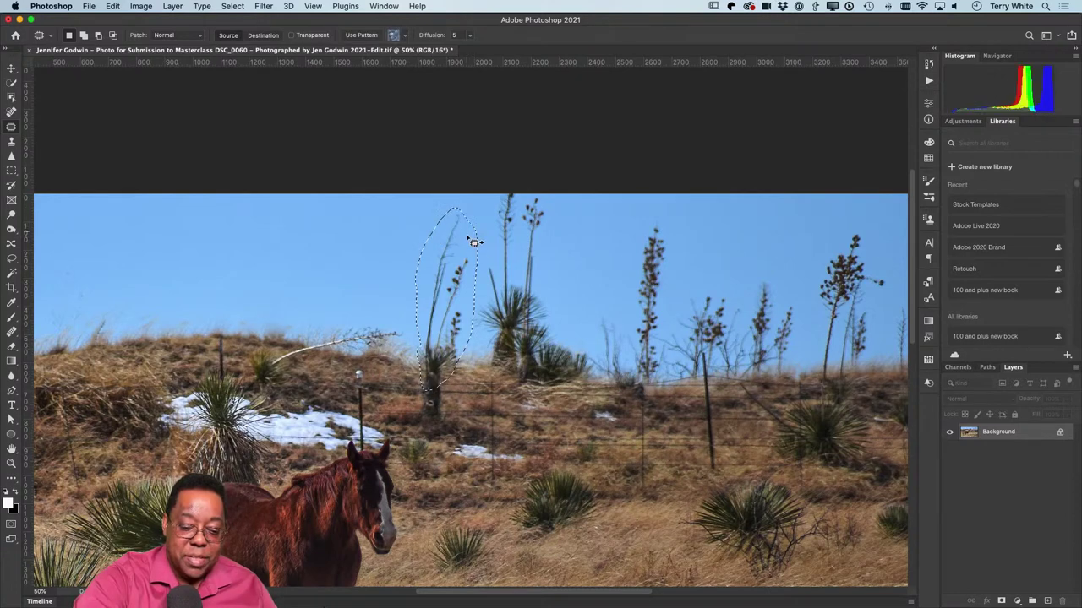
pyautogui.moveTo(452, 278); pyautogui.dragTo(394, 273)
pyautogui.press('cmd+d')
pyautogui.moveTo(402, 325)
pyautogui.mouseDown()
pyautogui.moveTo(286, 345)
pyautogui.moveTo(263, 361)
pyautogui.moveTo(279, 378)
pyautogui.moveTo(404, 328)
pyautogui.mouseUp()
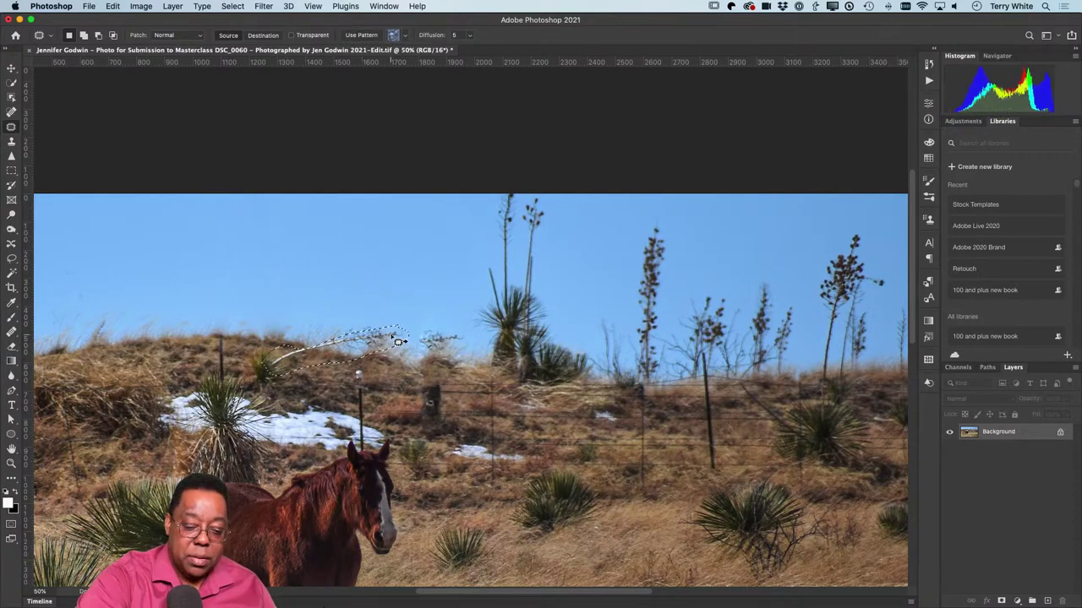
pyautogui.moveTo(333, 341)
pyautogui.mouseDown()
pyautogui.moveTo(309, 315)
pyautogui.moveTo(319, 331)
pyautogui.mouseUp()
pyautogui.press('super+d')
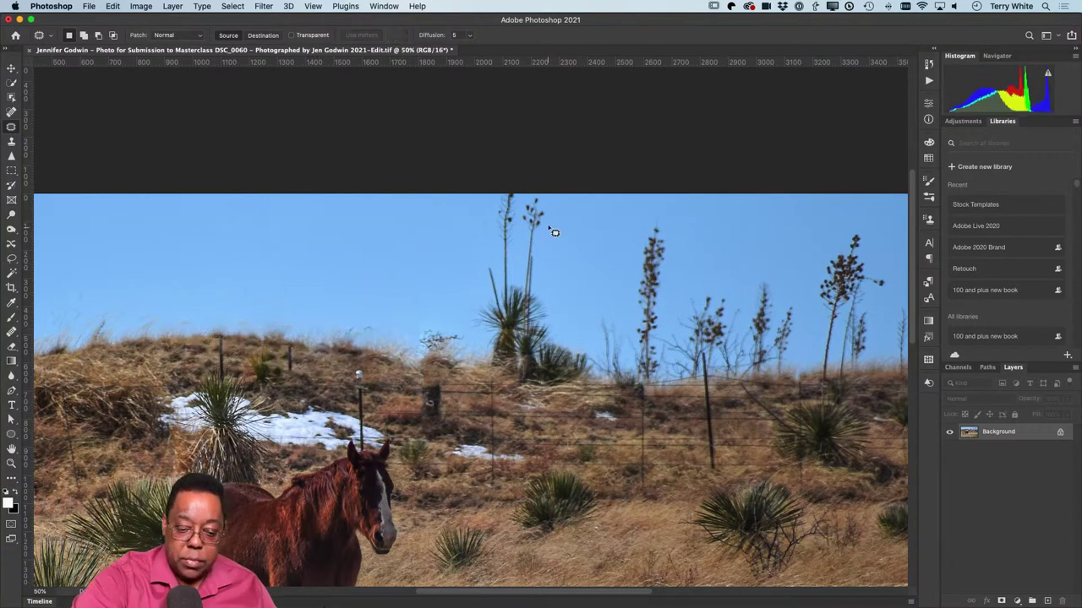
# Step: Patch out the yucca clump and its two tall stalks on the skyline, then clean up the leftover specks
pyautogui.moveTo(555, 230)
pyautogui.mouseDown()
pyautogui.moveTo(498, 188)
pyautogui.moveTo(476, 258)
pyautogui.moveTo(490, 364)
pyautogui.moveTo(550, 389)
pyautogui.moveTo(588, 379)
pyautogui.moveTo(587, 340)
pyautogui.moveTo(400, 327)
pyautogui.mouseUp()
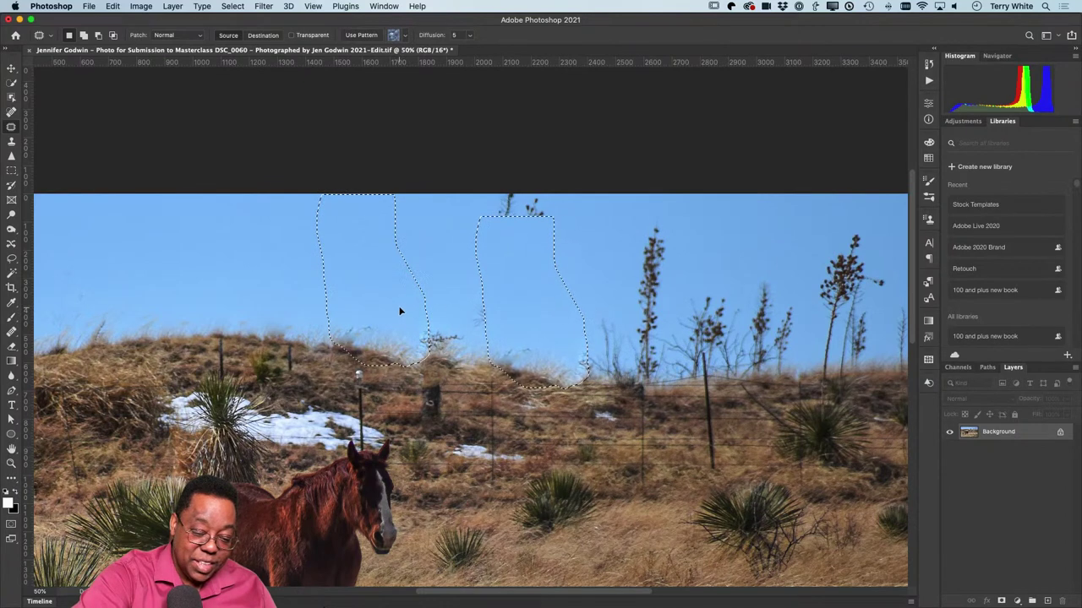
pyautogui.moveTo(586, 220)
pyautogui.mouseDown()
pyautogui.moveTo(508, 188)
pyautogui.moveTo(496, 247)
pyautogui.moveTo(452, 264)
pyautogui.mouseUp()
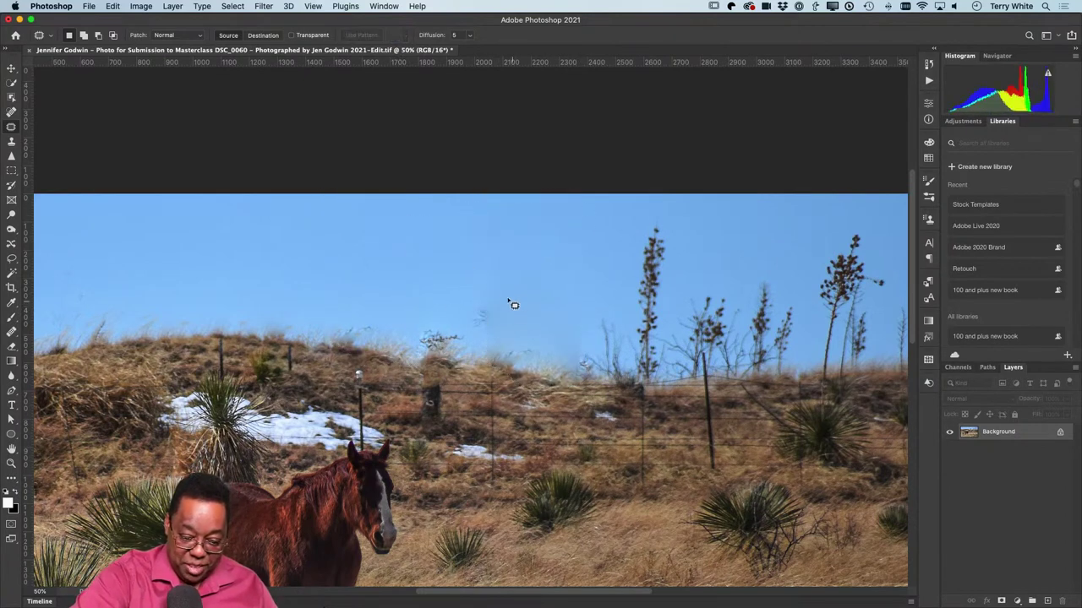
pyautogui.moveTo(509, 303)
pyautogui.mouseDown()
pyautogui.moveTo(458, 327)
pyautogui.moveTo(513, 326)
pyautogui.moveTo(541, 265)
pyautogui.moveTo(419, 327)
pyautogui.moveTo(439, 354)
pyautogui.moveTo(492, 316)
pyautogui.mouseUp()
pyautogui.press('super+d')
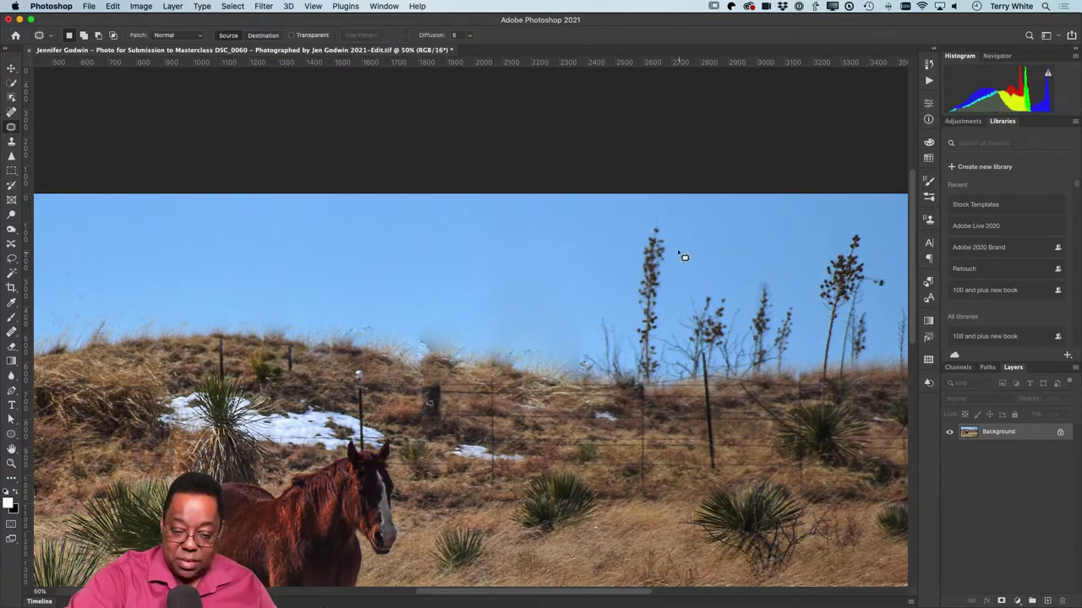
# Step: Patch out the single tall seed stalk in the middle of the skyline and the bare twigs beside it
pyautogui.moveTo(683, 257)
pyautogui.mouseDown()
pyautogui.moveTo(635, 319)
pyautogui.moveTo(651, 385)
pyautogui.moveTo(678, 352)
pyautogui.moveTo(676, 288)
pyautogui.mouseUp()
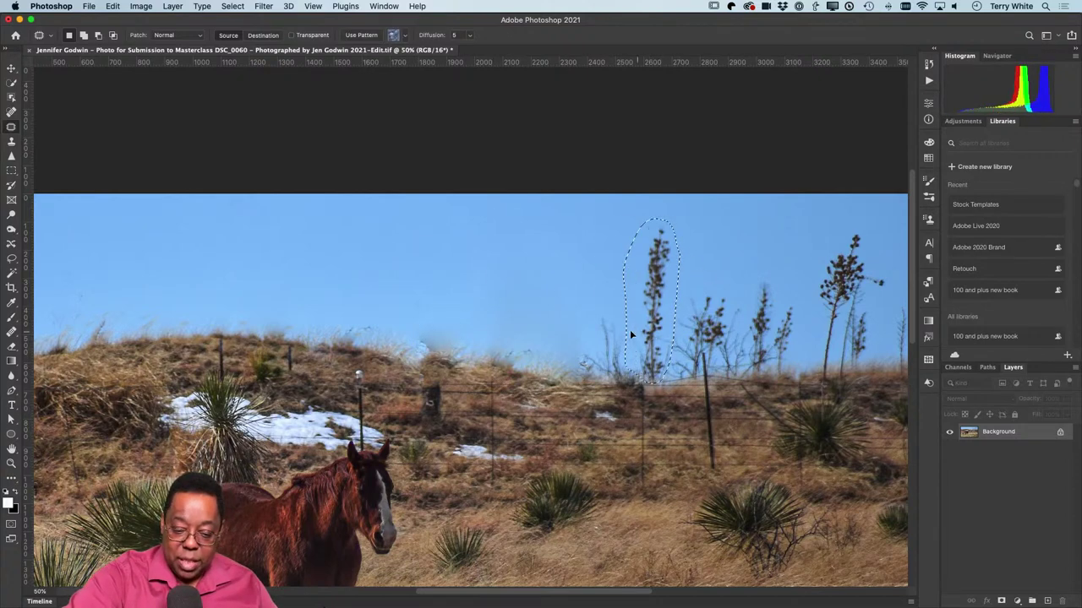
pyautogui.moveTo(631, 335); pyautogui.dragTo(545, 333)
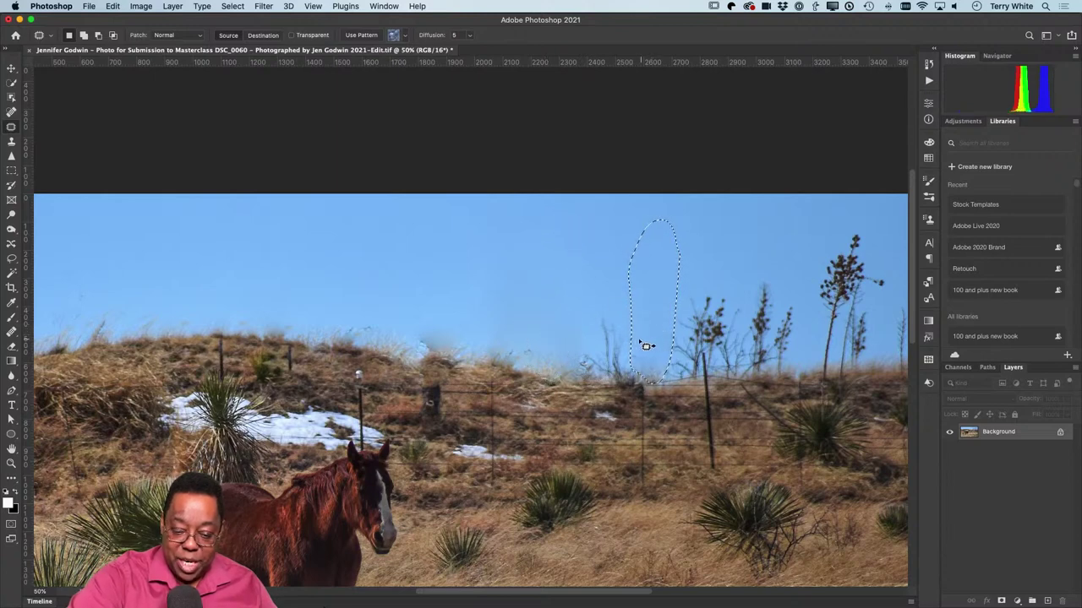
pyautogui.press('super+d')
pyautogui.moveTo(623, 316)
pyautogui.mouseDown()
pyautogui.moveTo(605, 382)
pyautogui.moveTo(645, 366)
pyautogui.moveTo(626, 321)
pyautogui.moveTo(555, 349)
pyautogui.moveTo(547, 337)
pyautogui.mouseUp()
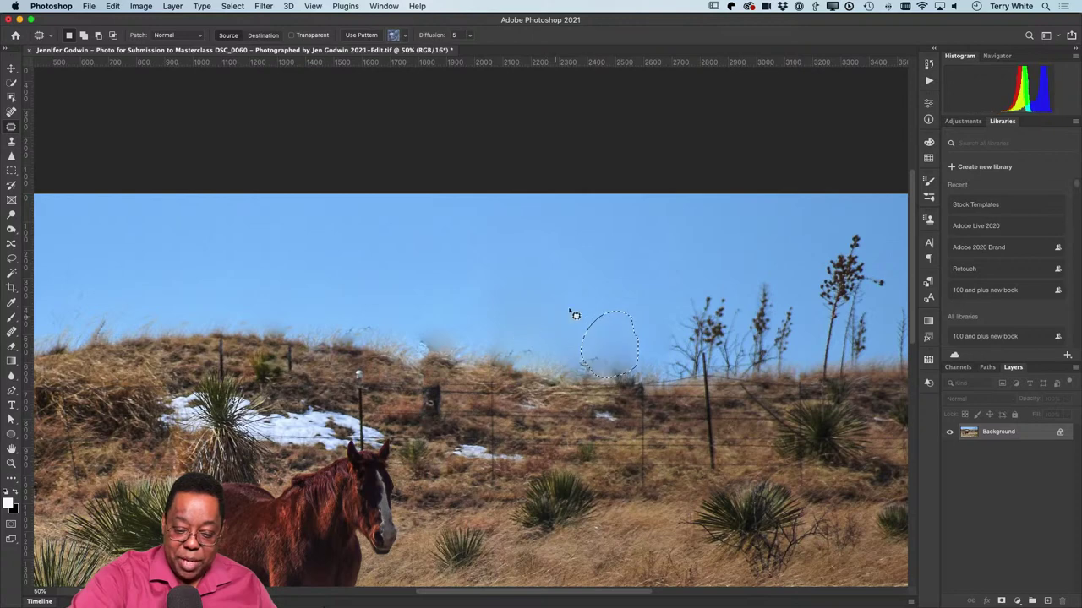
pyautogui.press('super+d')
# Step: Patch out the bushy seed plants and the neighbouring pair of stalks behind the middle fence post using clean sky
pyautogui.moveTo(724, 290)
pyautogui.mouseDown()
pyautogui.moveTo(673, 332)
pyautogui.moveTo(669, 375)
pyautogui.moveTo(721, 376)
pyautogui.moveTo(740, 364)
pyautogui.moveTo(748, 326)
pyautogui.moveTo(725, 291)
pyautogui.mouseUp()
pyautogui.moveTo(710, 338)
pyautogui.mouseDown()
pyautogui.moveTo(591, 345)
pyautogui.moveTo(562, 335)
pyautogui.moveTo(565, 302)
pyautogui.mouseUp()
pyautogui.press('super+d')
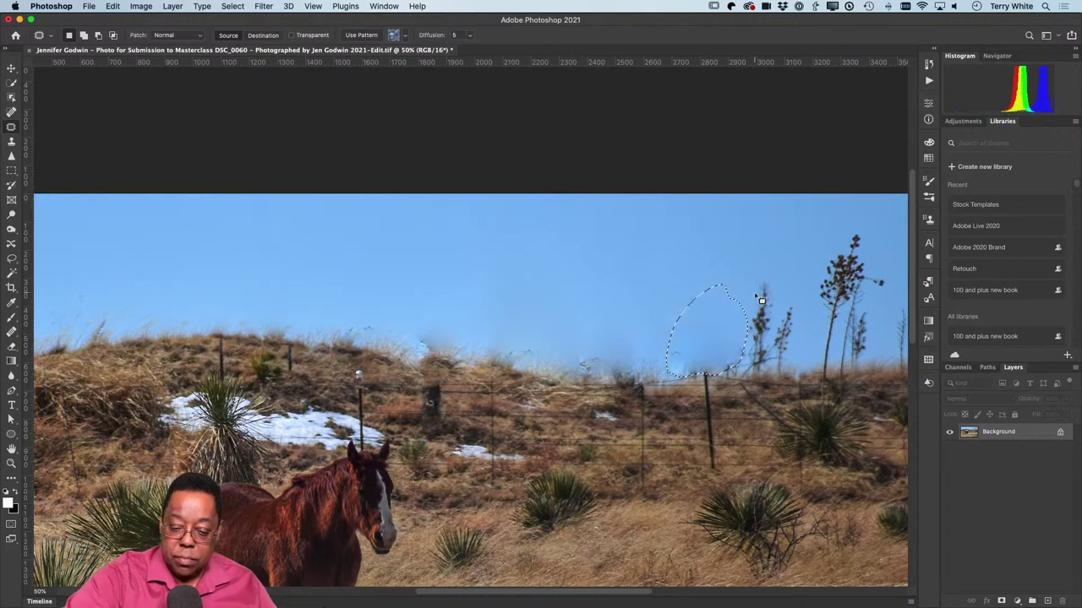
pyautogui.moveTo(806, 324)
pyautogui.mouseDown()
pyautogui.moveTo(789, 283)
pyautogui.moveTo(736, 372)
pyautogui.moveTo(798, 384)
pyautogui.moveTo(806, 324)
pyautogui.mouseUp()
pyautogui.moveTo(761, 338)
pyautogui.mouseDown()
pyautogui.moveTo(494, 342)
pyautogui.moveTo(504, 322)
pyautogui.mouseUp()
pyautogui.press('super+d')
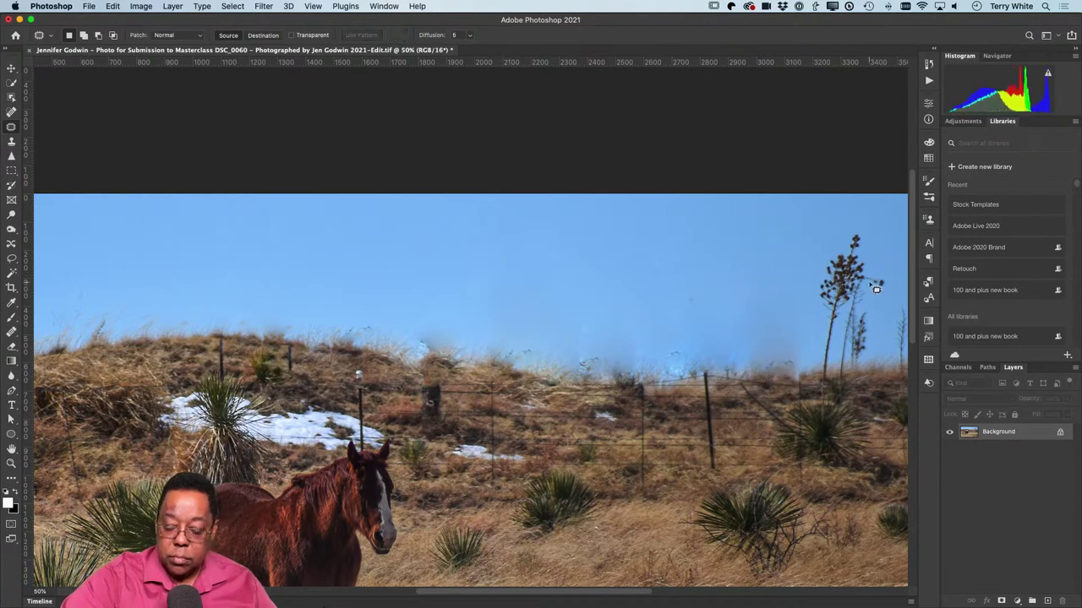
# Step: Switch the Patch tool to Content-Aware mode and clear the stray selection around the rightmost seed stalk
pyautogui.moveTo(852, 334)
pyautogui.mouseDown()
pyautogui.moveTo(786, 355)
pyautogui.moveTo(640, 366)
pyautogui.moveTo(594, 350)
pyautogui.moveTo(651, 290)
pyautogui.moveTo(603, 248)
pyautogui.moveTo(573, 245)
pyautogui.mouseUp()
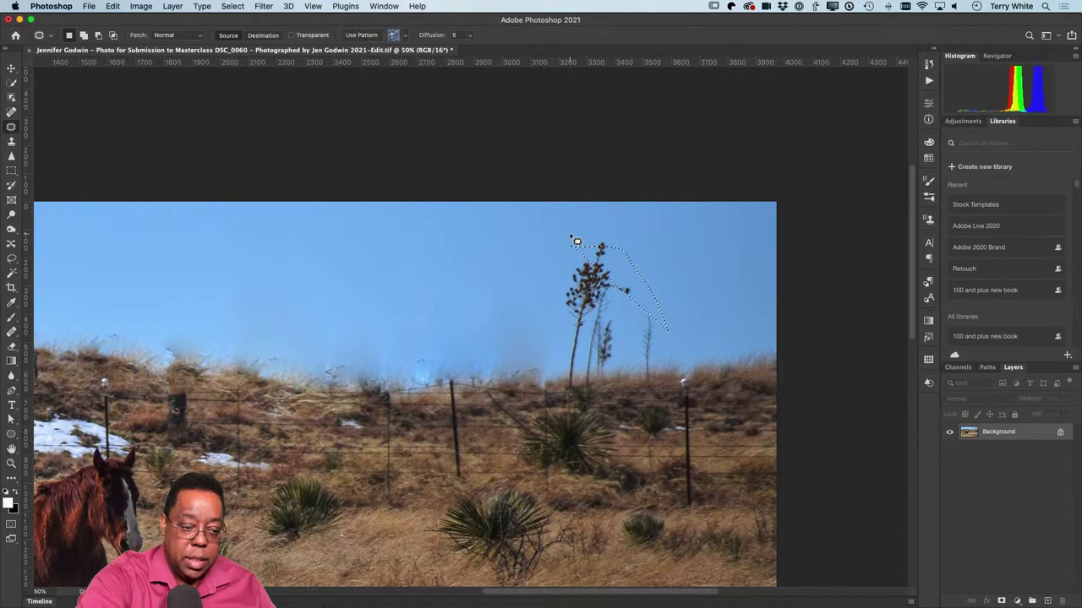
pyautogui.click(172, 36)
pyautogui.click(173, 46)
pyautogui.press('super+d')
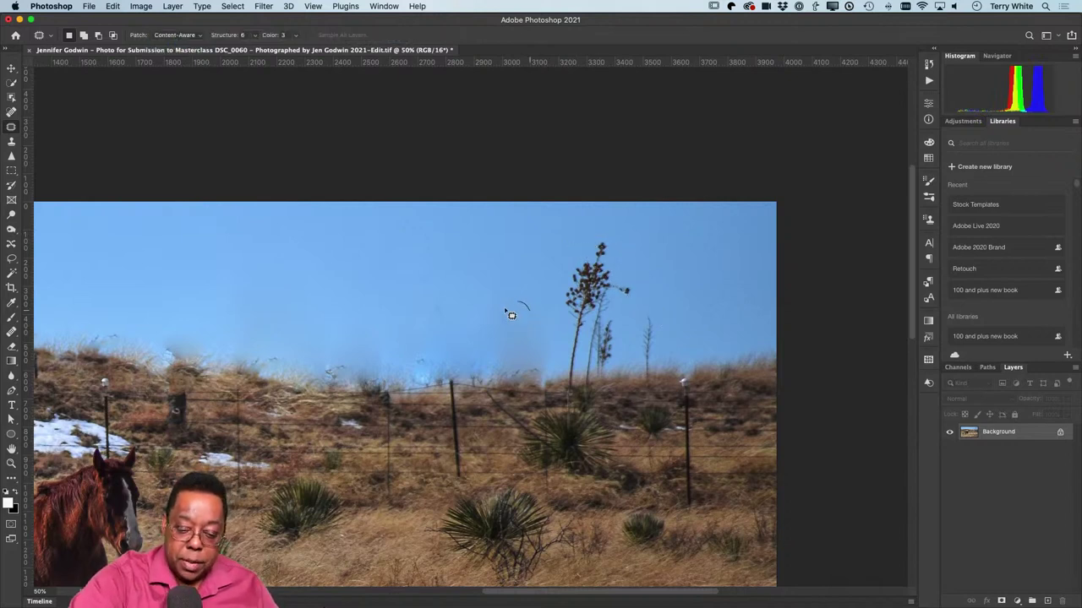
# Step: Re-patch the smudged skyline areas where plants were removed, sampling the clean grass-and-sky edge of the left hill
pyautogui.moveTo(507, 311)
pyautogui.mouseDown()
pyautogui.moveTo(506, 385)
pyautogui.moveTo(548, 379)
pyautogui.moveTo(549, 352)
pyautogui.moveTo(523, 305)
pyautogui.mouseUp()
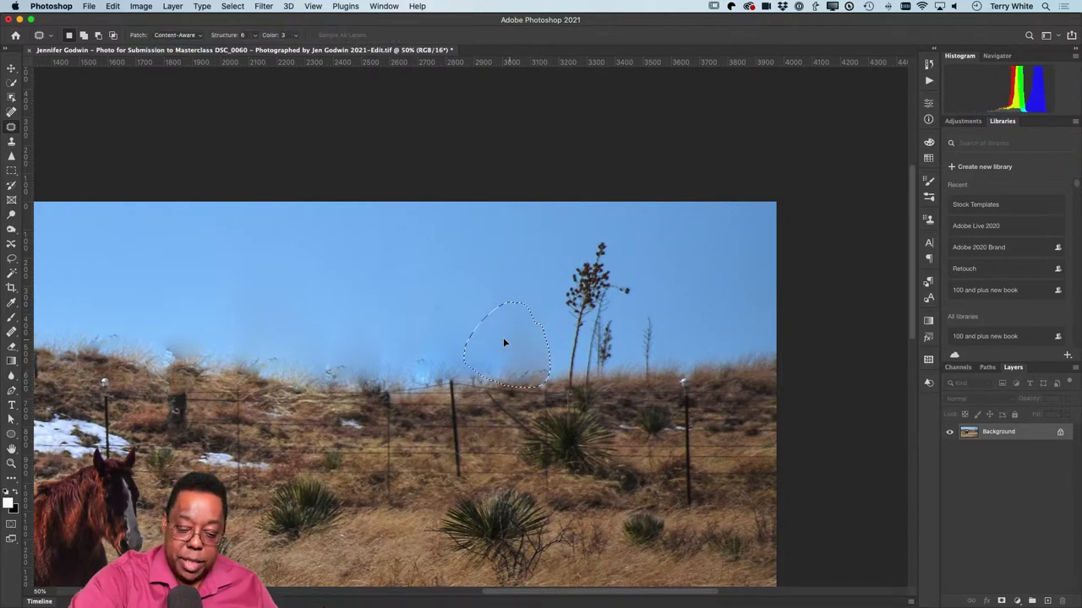
pyautogui.moveTo(503, 343); pyautogui.dragTo(83, 311)
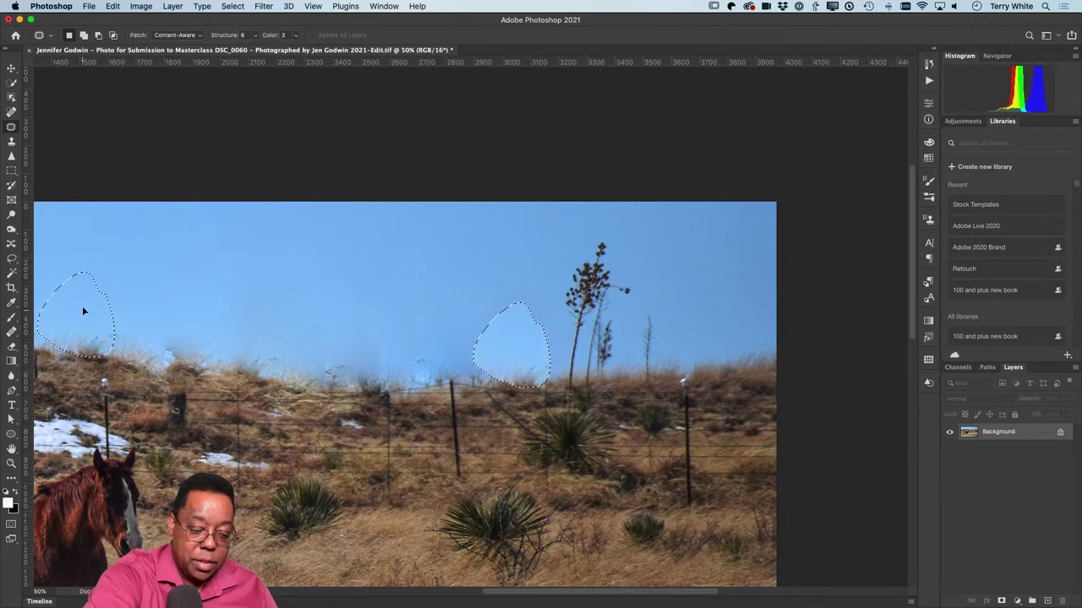
pyautogui.press('super+d')
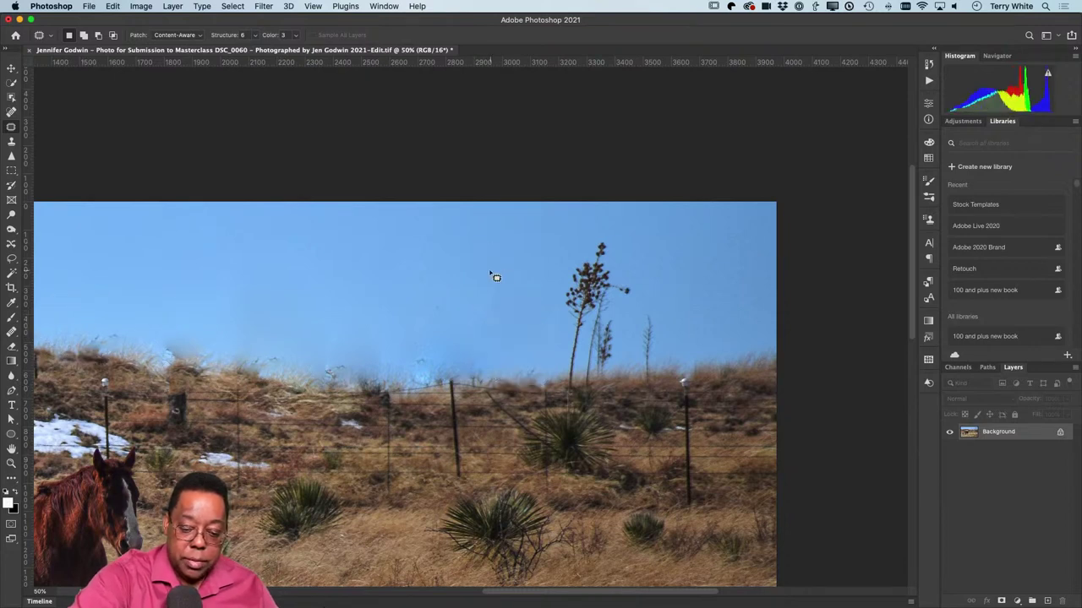
pyautogui.moveTo(486, 342)
pyautogui.mouseDown()
pyautogui.moveTo(415, 345)
pyautogui.moveTo(457, 382)
pyautogui.moveTo(501, 360)
pyautogui.moveTo(493, 341)
pyautogui.moveTo(312, 361)
pyautogui.moveTo(99, 328)
pyautogui.mouseUp()
pyautogui.moveTo(217, 331)
pyautogui.mouseDown()
pyautogui.moveTo(145, 342)
pyautogui.moveTo(212, 374)
pyautogui.moveTo(218, 332)
pyautogui.moveTo(106, 332)
pyautogui.mouseUp()
pyautogui.press('super+d')
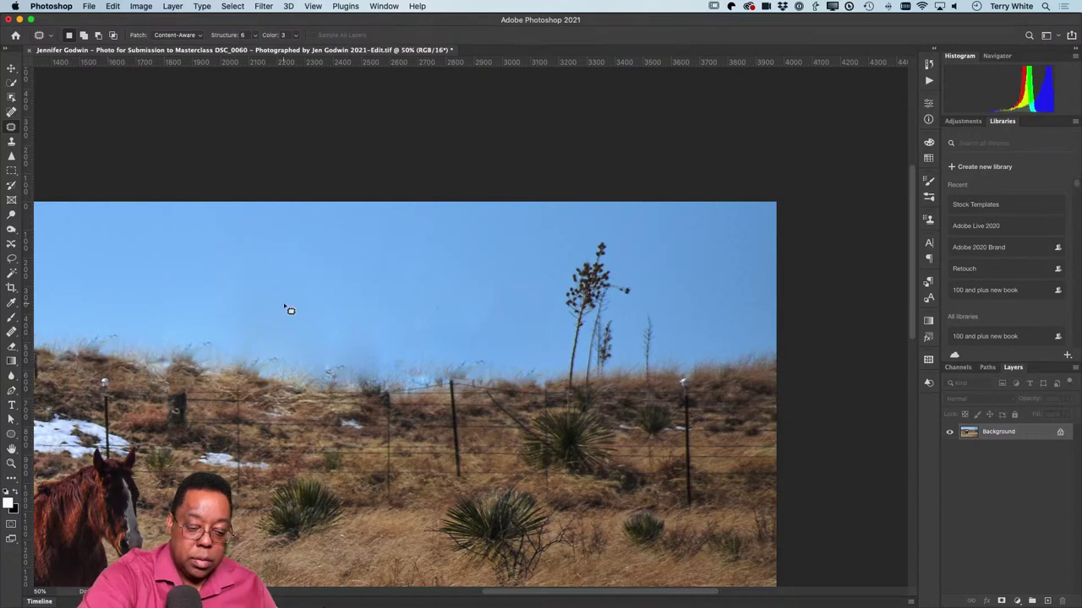
# Step: Patch out the remaining tall seed stalks and the small stalk above the right hill using the sky beside them
pyautogui.moveTo(667, 283)
pyautogui.mouseDown()
pyautogui.moveTo(614, 236)
pyautogui.moveTo(549, 279)
pyautogui.moveTo(550, 359)
pyautogui.moveTo(602, 383)
pyautogui.moveTo(669, 263)
pyautogui.moveTo(578, 246)
pyautogui.moveTo(538, 337)
pyautogui.moveTo(577, 384)
pyautogui.moveTo(657, 372)
pyautogui.moveTo(674, 325)
pyautogui.moveTo(512, 317)
pyautogui.mouseUp()
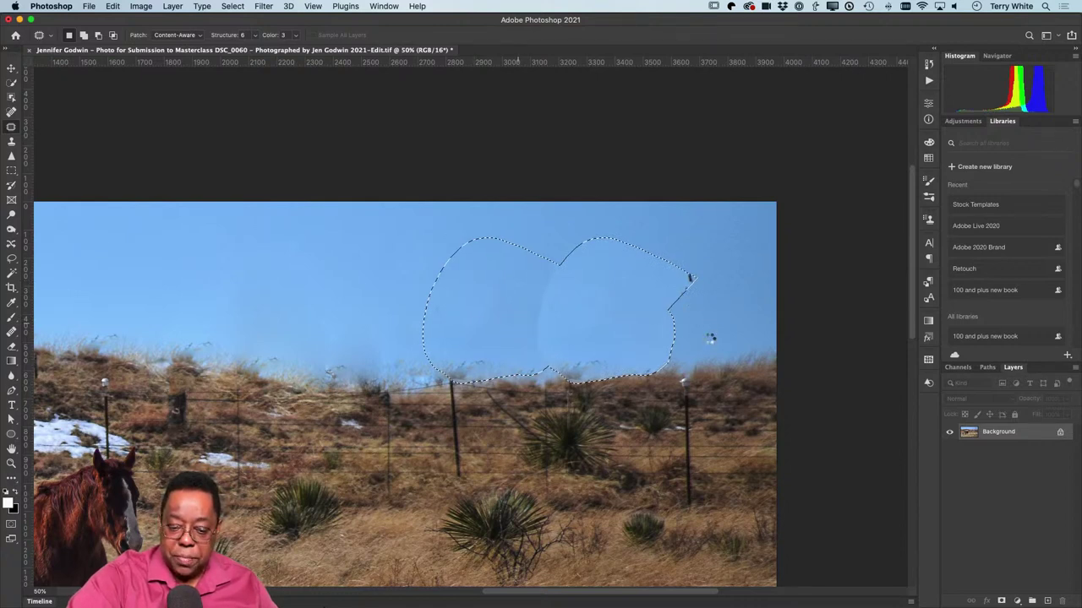
pyautogui.click(704, 316)
pyautogui.moveTo(715, 275)
pyautogui.mouseDown()
pyautogui.moveTo(671, 287)
pyautogui.moveTo(714, 272)
pyautogui.moveTo(707, 292)
pyautogui.mouseUp()
# Step: Patch out the fence post directly above the horse's head using the surrounding hillside
pyautogui.scroll(-10, 786, 293)
pyautogui.hscroll(-10, 786, 293)
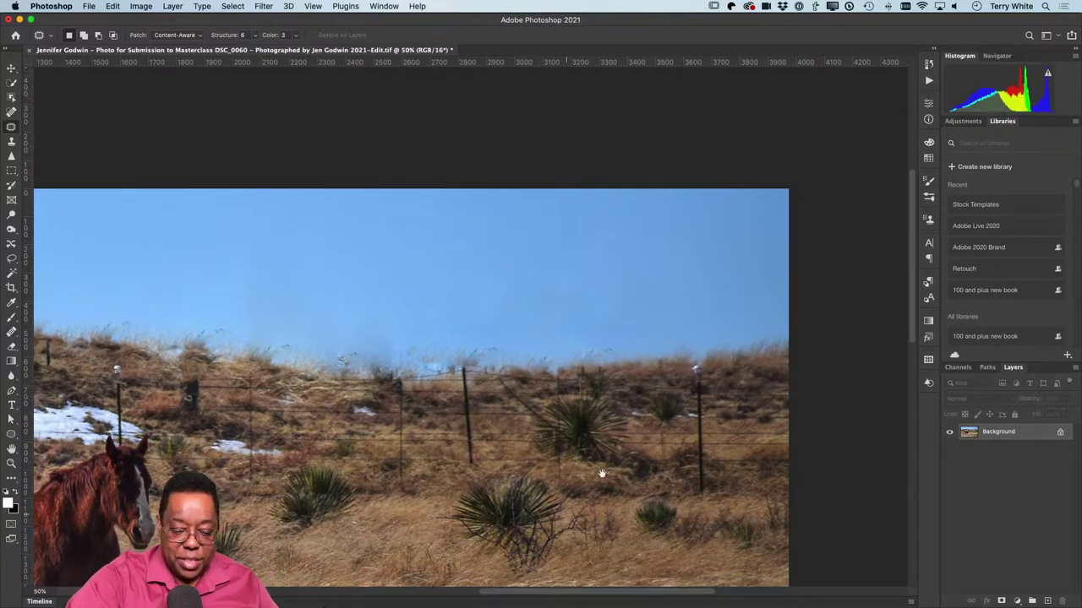
pyautogui.hscroll(-10, 786, 292)
pyautogui.scroll(-2, 785, 292)
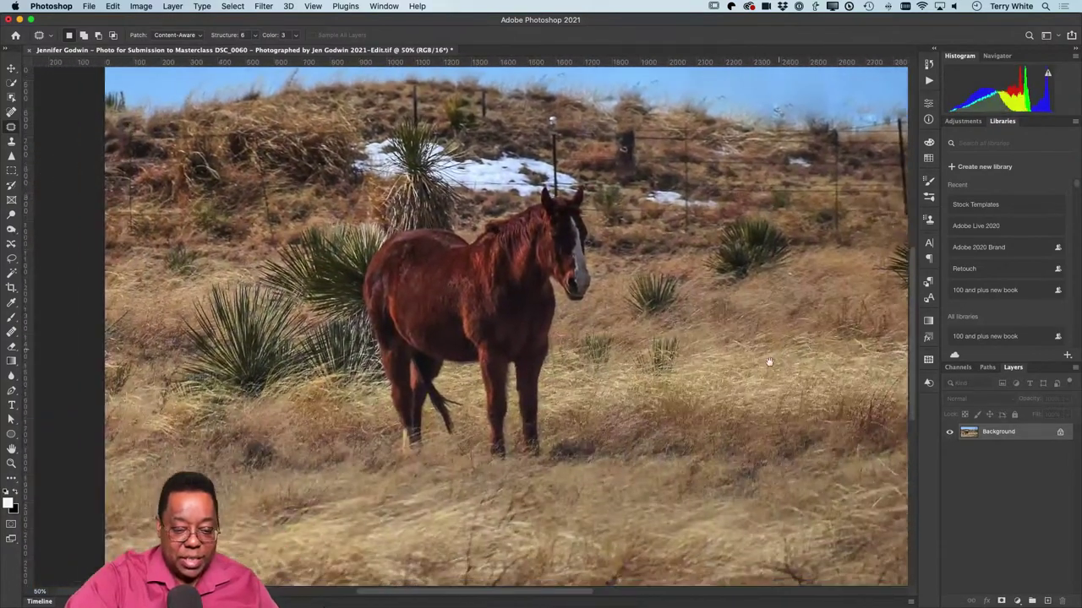
pyautogui.hscroll(10, 725, 398)
pyautogui.scroll(5, 725, 397)
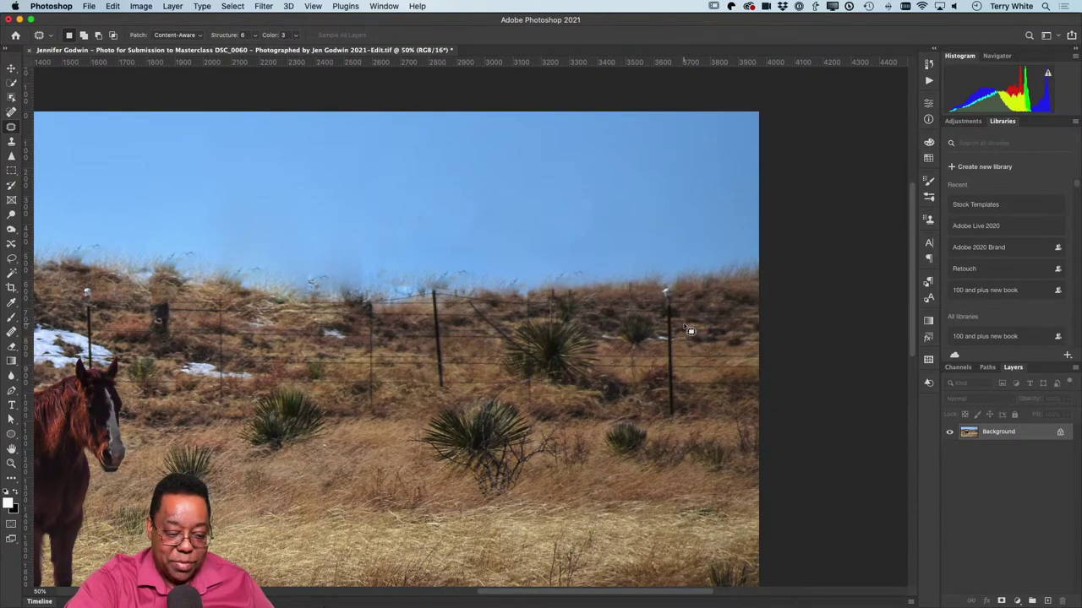
pyautogui.hscroll(-10, 690, 331)
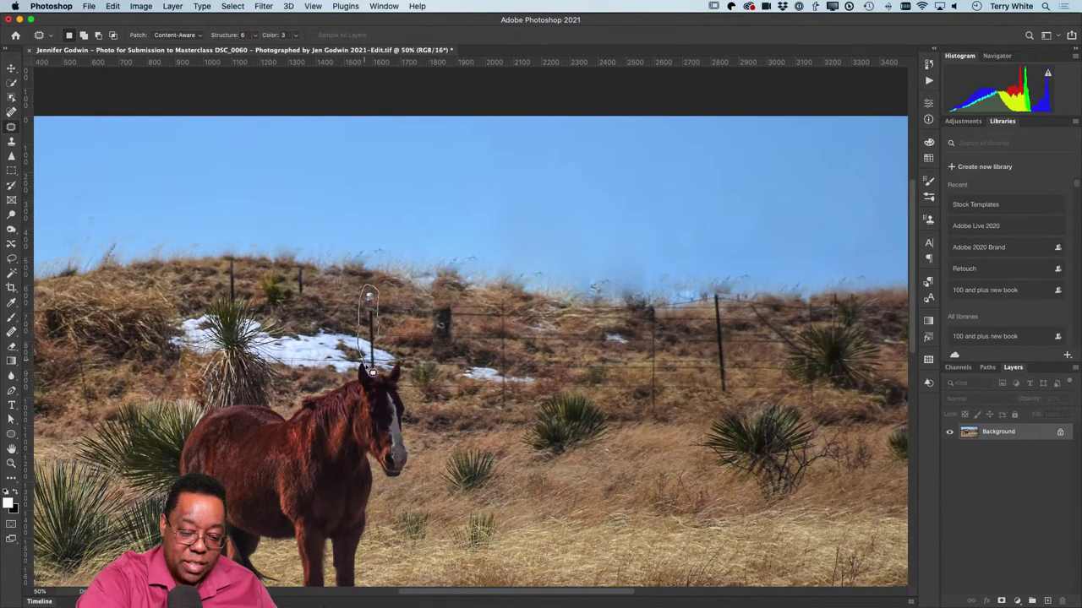
pyautogui.moveTo(381, 375); pyautogui.dragTo(360, 336)
pyautogui.press('super+d')
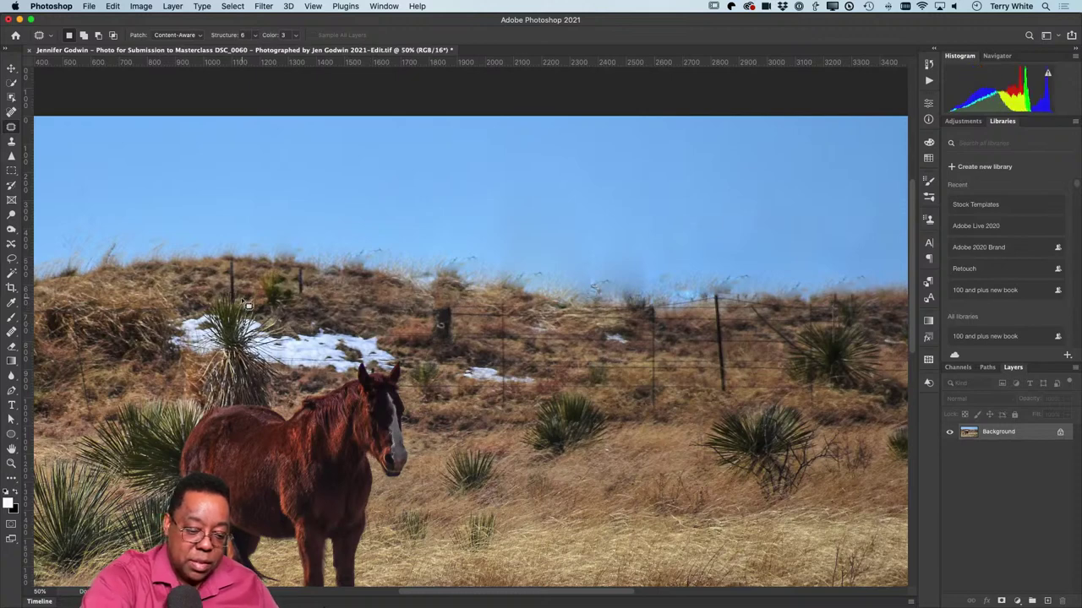
# Step: Patch out the two small hilltop posts, the dark stump beyond the horse's head and the thin post beside it
pyautogui.moveTo(235, 263)
pyautogui.mouseDown()
pyautogui.moveTo(222, 287)
pyautogui.moveTo(236, 263)
pyautogui.moveTo(312, 297)
pyautogui.moveTo(301, 264)
pyautogui.moveTo(278, 281)
pyautogui.mouseUp()
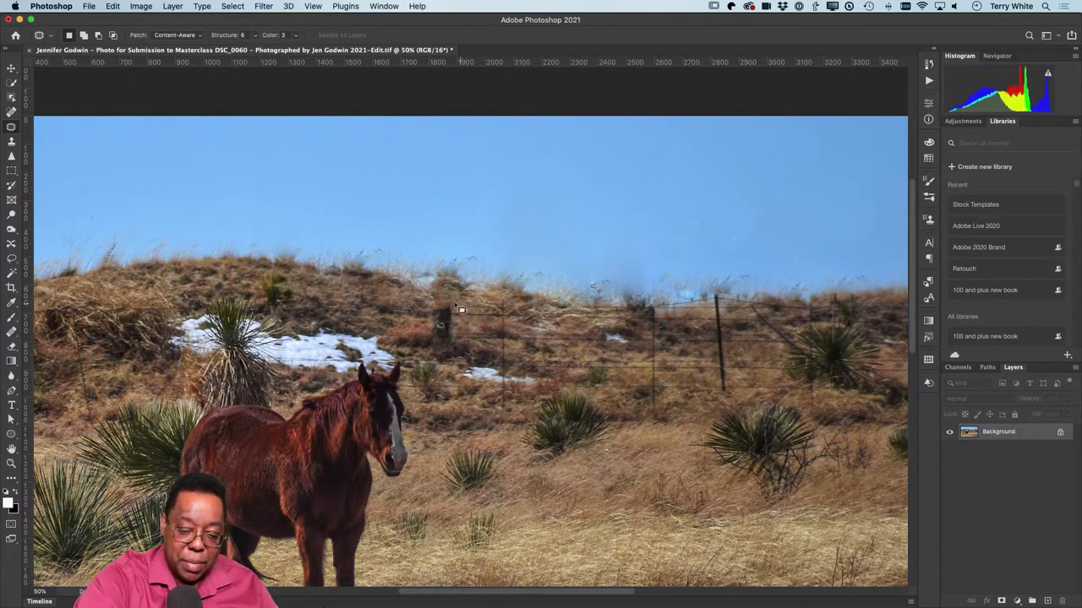
pyautogui.moveTo(460, 310)
pyautogui.mouseDown()
pyautogui.moveTo(432, 328)
pyautogui.moveTo(457, 355)
pyautogui.moveTo(430, 307)
pyautogui.moveTo(441, 348)
pyautogui.mouseUp()
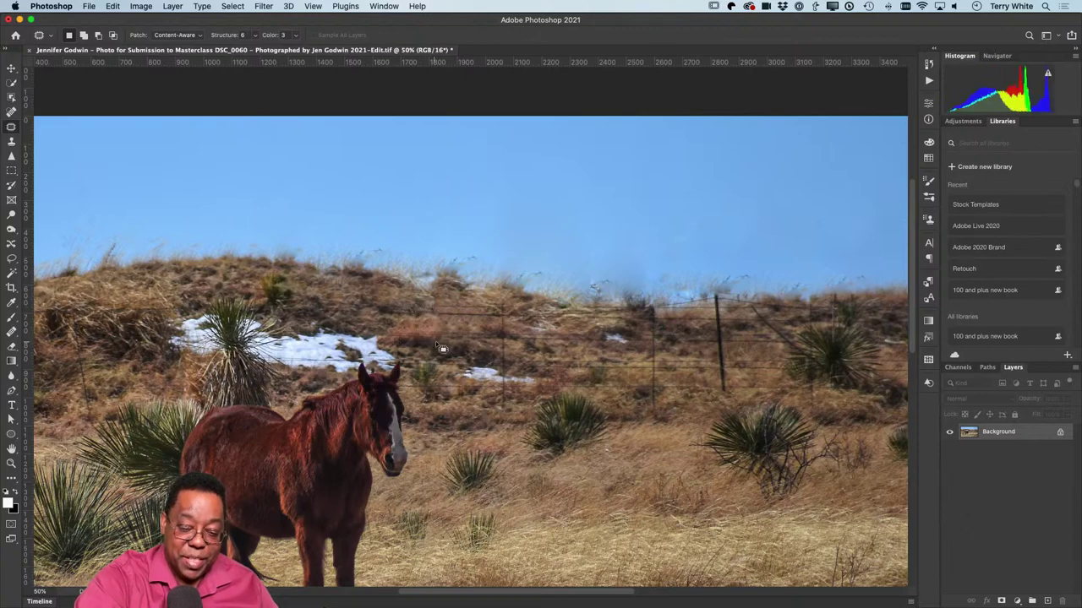
pyautogui.moveTo(524, 352)
pyautogui.mouseDown()
pyautogui.moveTo(495, 302)
pyautogui.moveTo(507, 418)
pyautogui.moveTo(517, 334)
pyautogui.moveTo(524, 348)
pyautogui.mouseUp()
pyautogui.moveTo(524, 391); pyautogui.dragTo(549, 378)
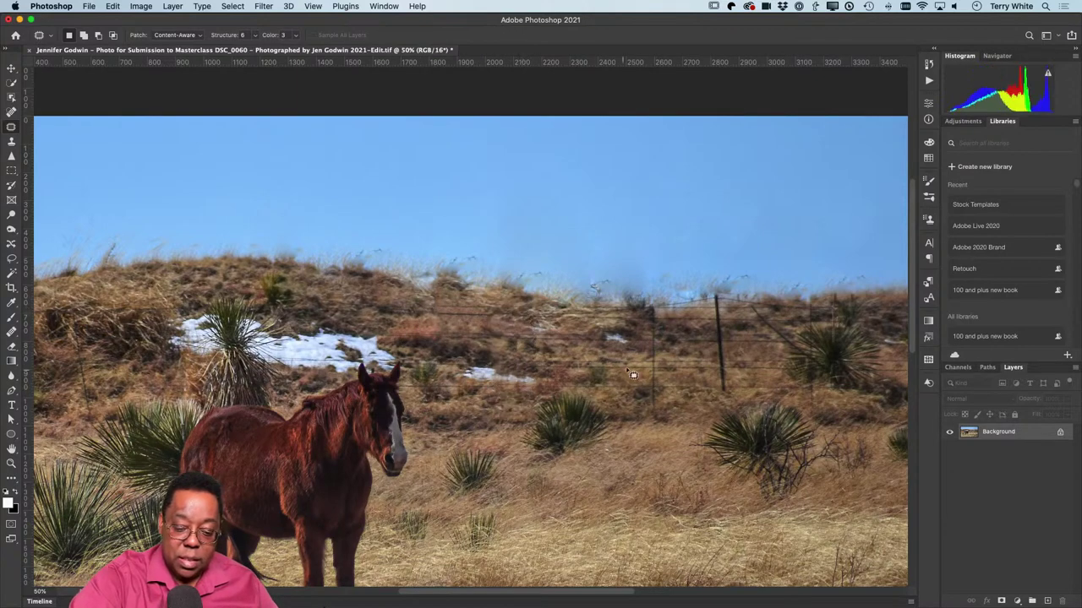
# Step: Patch out the remaining fence posts on the right hillside, including the rightmost one near the photo's edge
pyautogui.moveTo(646, 311)
pyautogui.mouseDown()
pyautogui.moveTo(658, 416)
pyautogui.moveTo(676, 403)
pyautogui.moveTo(617, 401)
pyautogui.mouseUp()
pyautogui.moveTo(742, 384)
pyautogui.mouseDown()
pyautogui.moveTo(715, 294)
pyautogui.moveTo(711, 387)
pyautogui.moveTo(719, 403)
pyautogui.moveTo(732, 393)
pyautogui.moveTo(694, 388)
pyautogui.moveTo(751, 372)
pyautogui.mouseUp()
pyautogui.press('super+d')
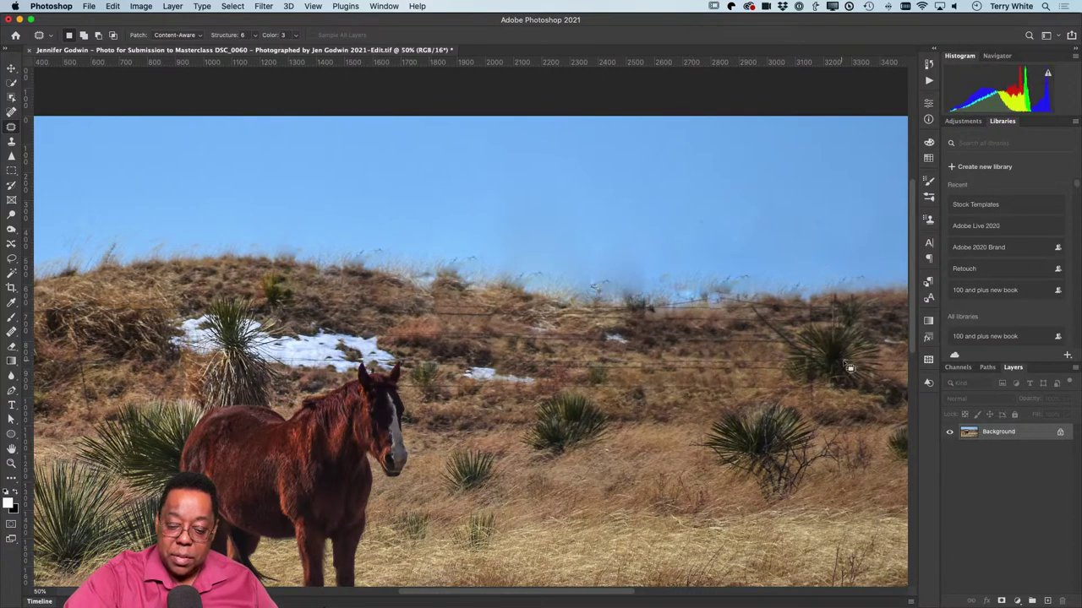
pyautogui.moveTo(835, 420); pyautogui.dragTo(693, 445)
pyautogui.moveTo(668, 323)
pyautogui.mouseDown()
pyautogui.moveTo(652, 376)
pyautogui.moveTo(661, 436)
pyautogui.moveTo(683, 452)
pyautogui.moveTo(704, 431)
pyautogui.mouseUp()
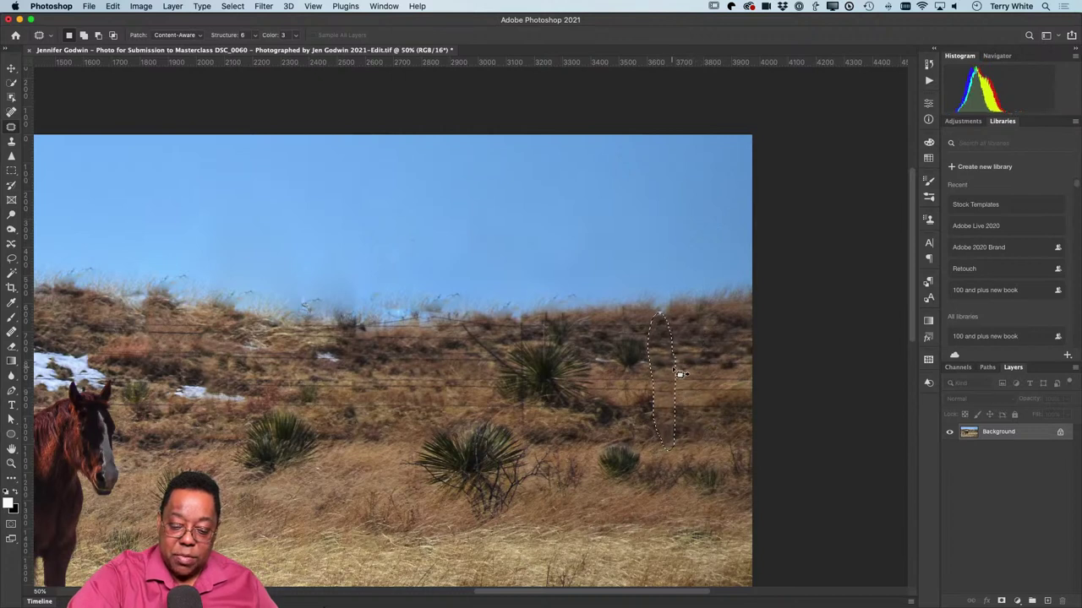
# Step: Switch the Patch tool to Normal mode and patch out fence wires on both sides of the large yucca on the right hillside
pyautogui.moveTo(641, 382); pyautogui.dragTo(605, 377)
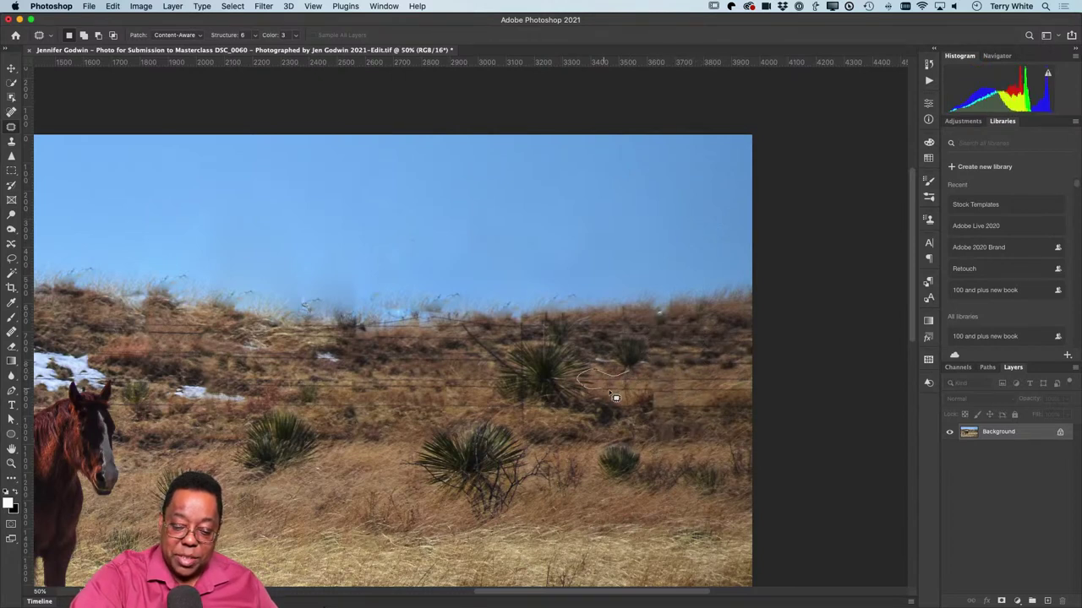
pyautogui.moveTo(749, 378); pyautogui.dragTo(748, 376)
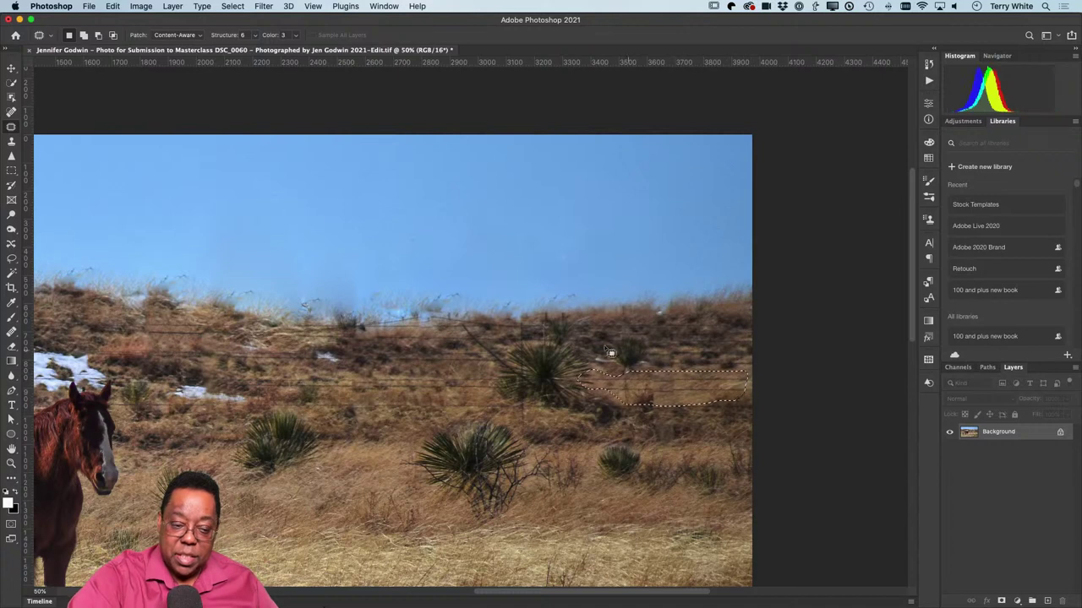
pyautogui.click(175, 35)
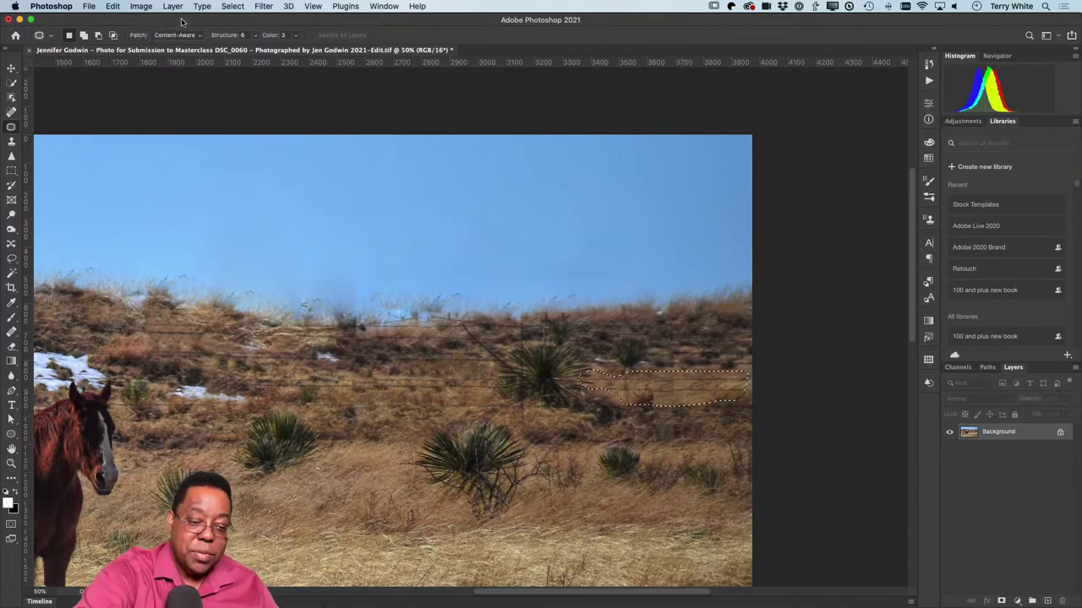
pyautogui.click(176, 34)
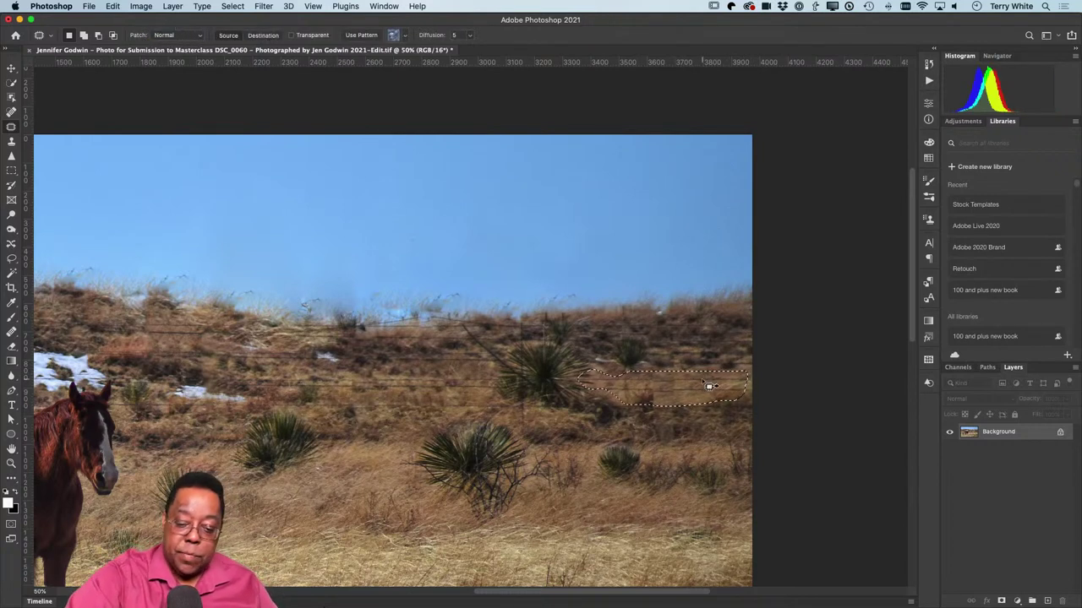
pyautogui.moveTo(701, 382); pyautogui.dragTo(708, 362)
pyautogui.press('super+d')
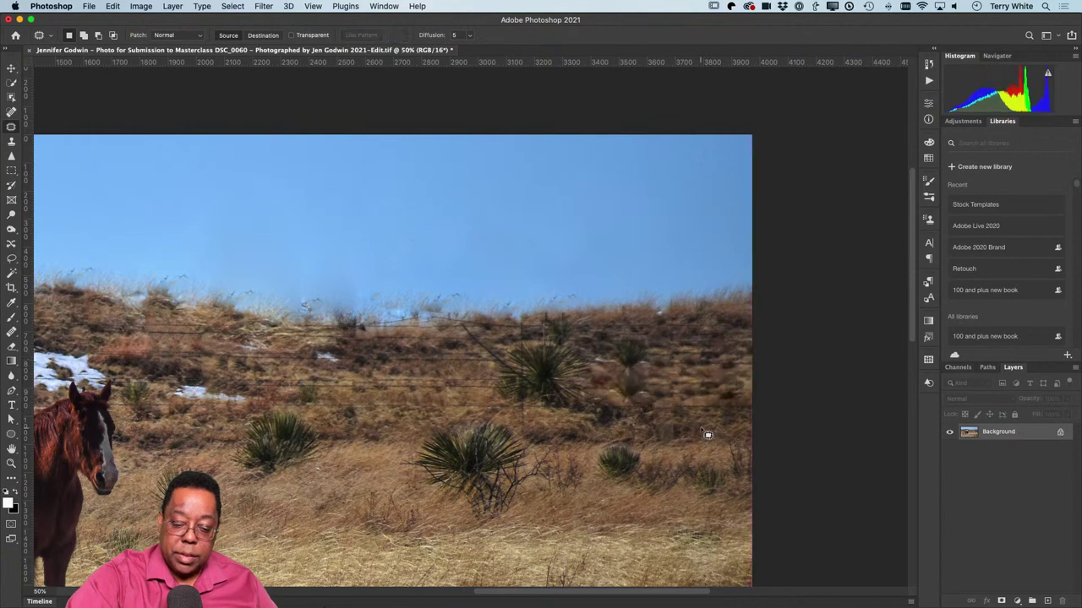
pyautogui.moveTo(476, 374)
pyautogui.mouseDown()
pyautogui.moveTo(328, 386)
pyautogui.moveTo(353, 400)
pyautogui.moveTo(436, 404)
pyautogui.moveTo(507, 390)
pyautogui.moveTo(461, 430)
pyautogui.mouseUp()
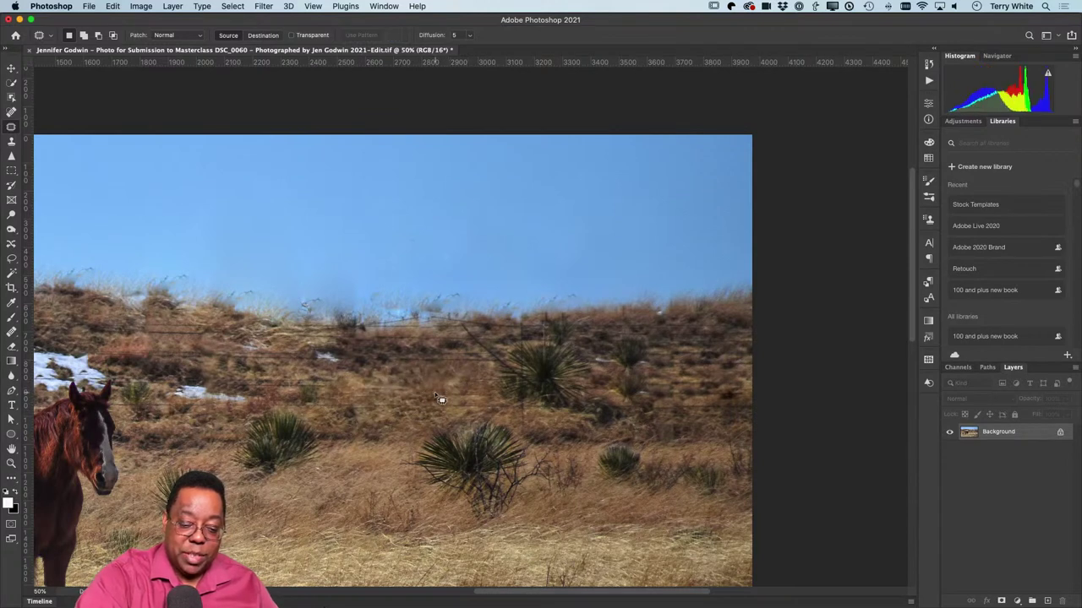
pyautogui.press('super+0')
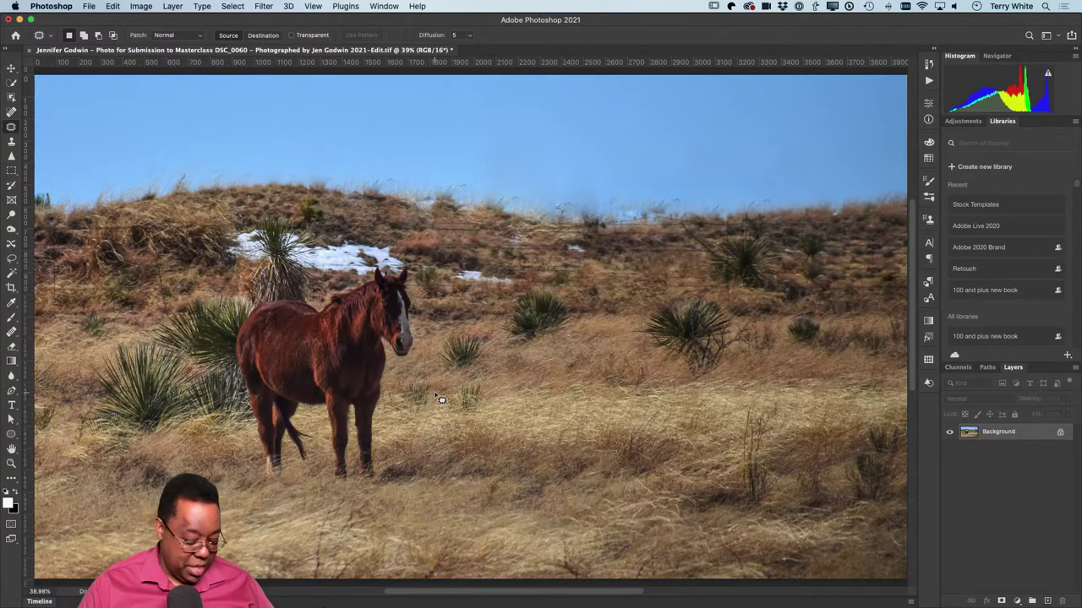
# Step: Patch out the stray strand sticking out from the horse's tail using the clean grass beside it
pyautogui.press('z')
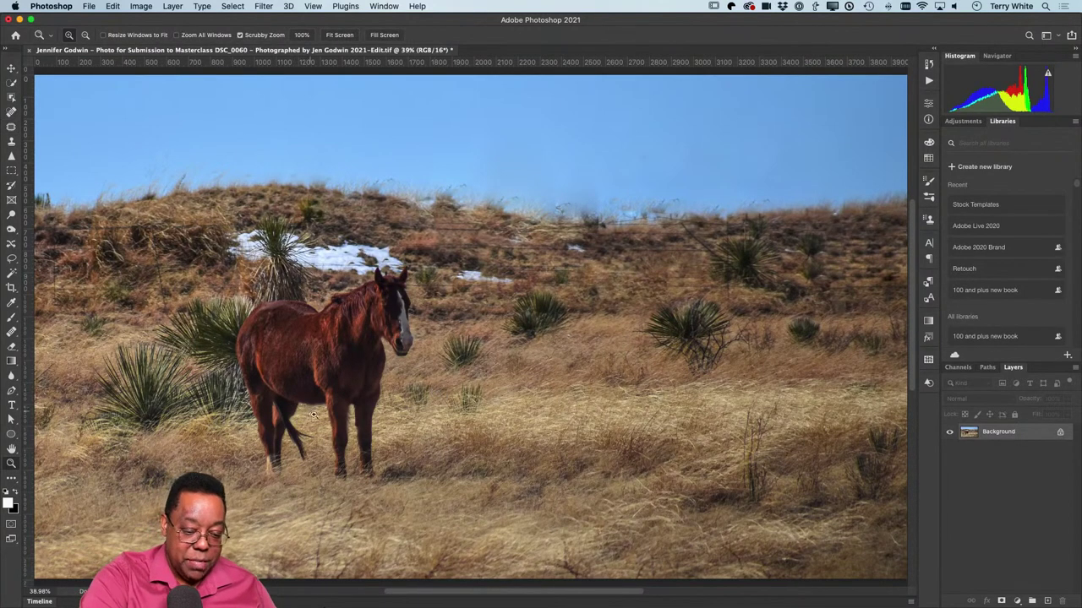
pyautogui.moveTo(435, 393); pyautogui.dragTo(507, 394)
pyautogui.moveTo(380, 473); pyautogui.dragTo(566, 324)
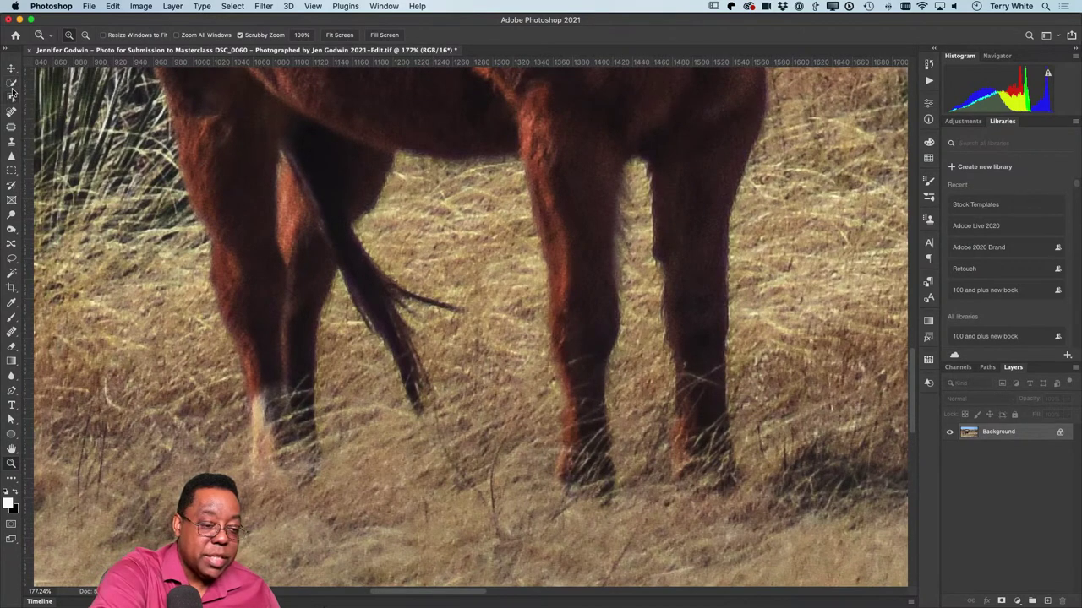
pyautogui.click(12, 126)
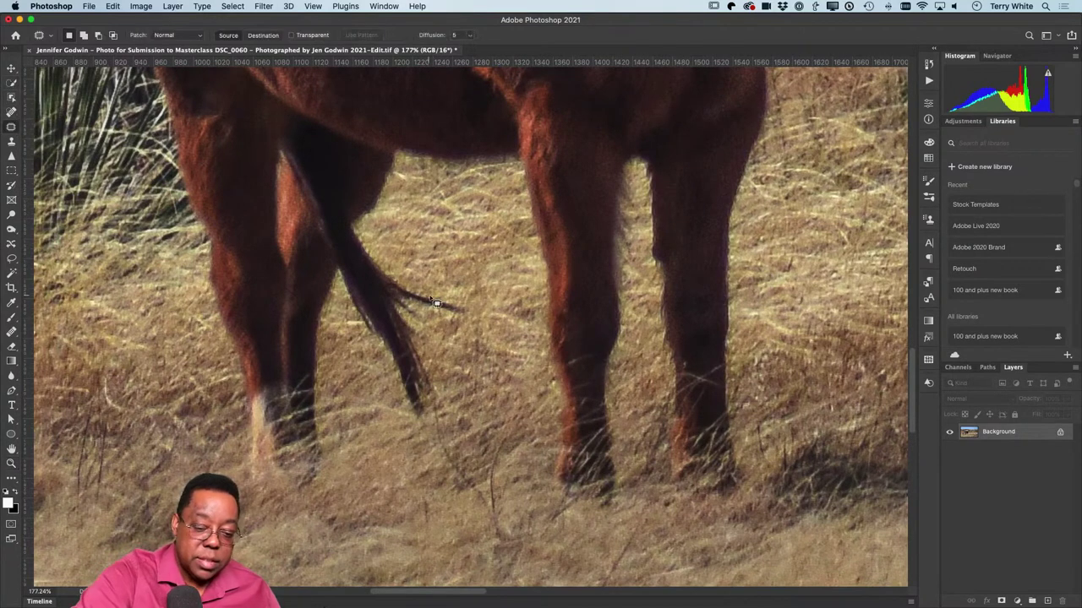
pyautogui.moveTo(436, 301)
pyautogui.mouseDown()
pyautogui.moveTo(453, 294)
pyautogui.moveTo(406, 294)
pyautogui.moveTo(440, 321)
pyautogui.moveTo(476, 296)
pyautogui.moveTo(480, 267)
pyautogui.mouseUp()
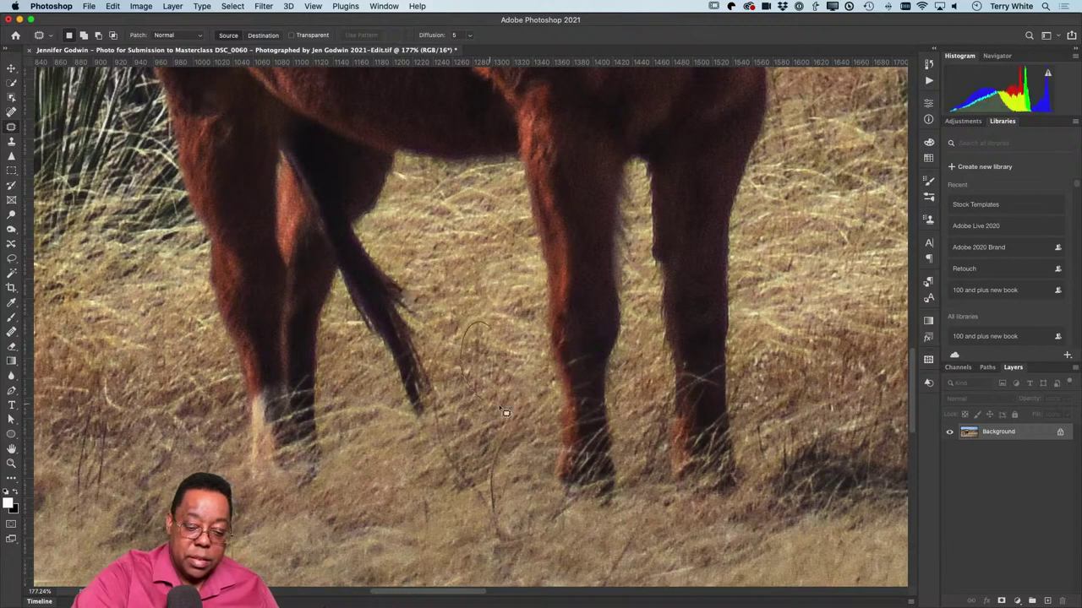
# Step: Patch out the thin dark stalks in the grass below the tail, between the horse's hind and front legs
pyautogui.moveTo(496, 497); pyautogui.dragTo(500, 536)
pyautogui.moveTo(490, 474)
pyautogui.mouseDown()
pyautogui.moveTo(440, 546)
pyautogui.moveTo(439, 507)
pyautogui.moveTo(469, 448)
pyautogui.moveTo(443, 500)
pyautogui.mouseUp()
pyautogui.press('super+d')
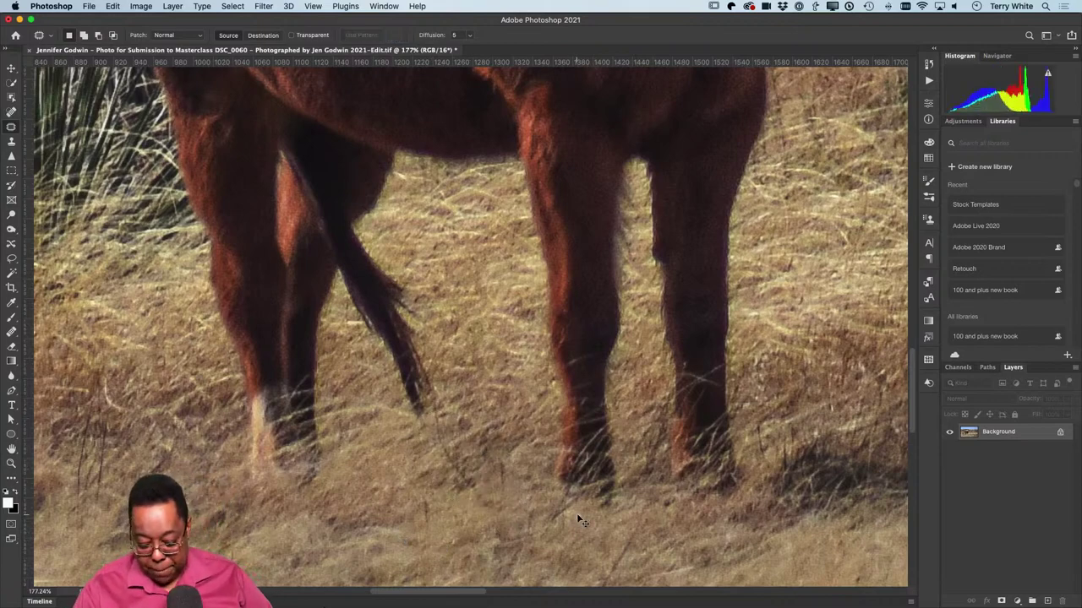
pyautogui.press('super+0')
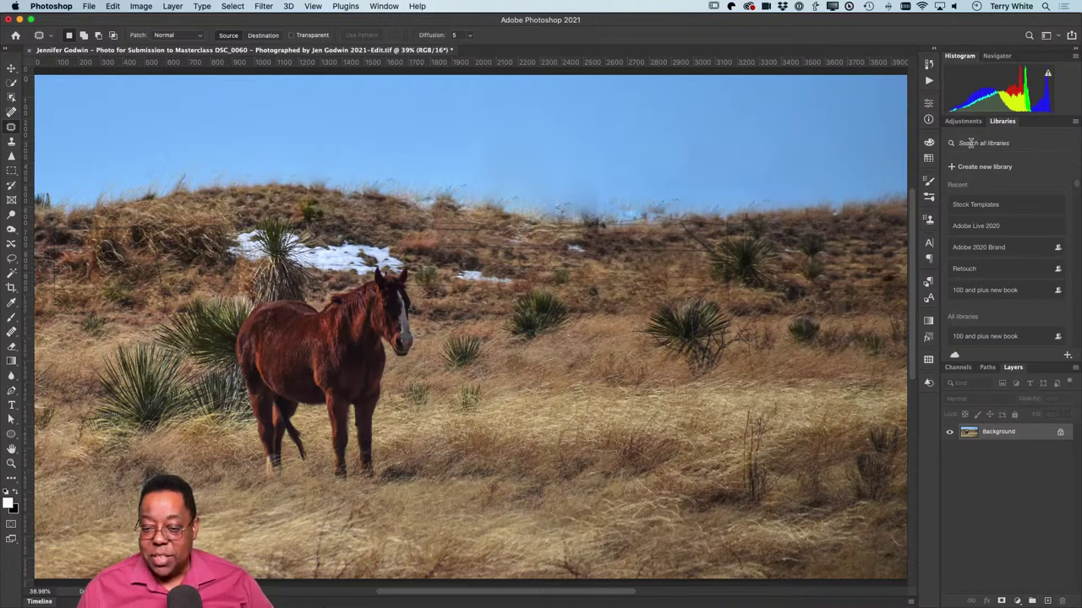
# Step: Display the saved actions as buttons and run the Dodge/Burn action on the photo
pyautogui.click(928, 81)
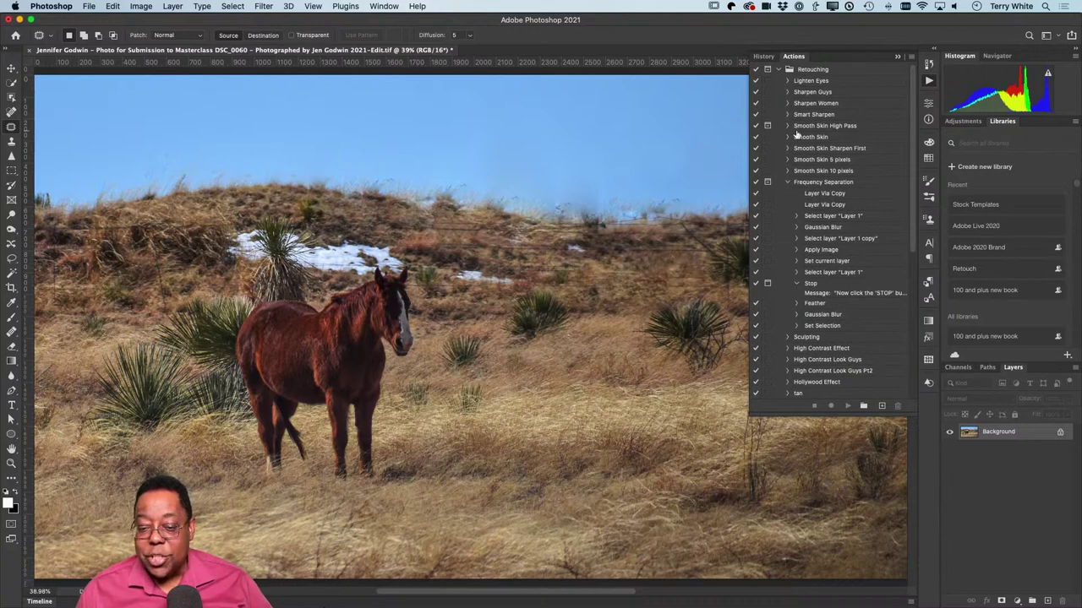
pyautogui.click(788, 182)
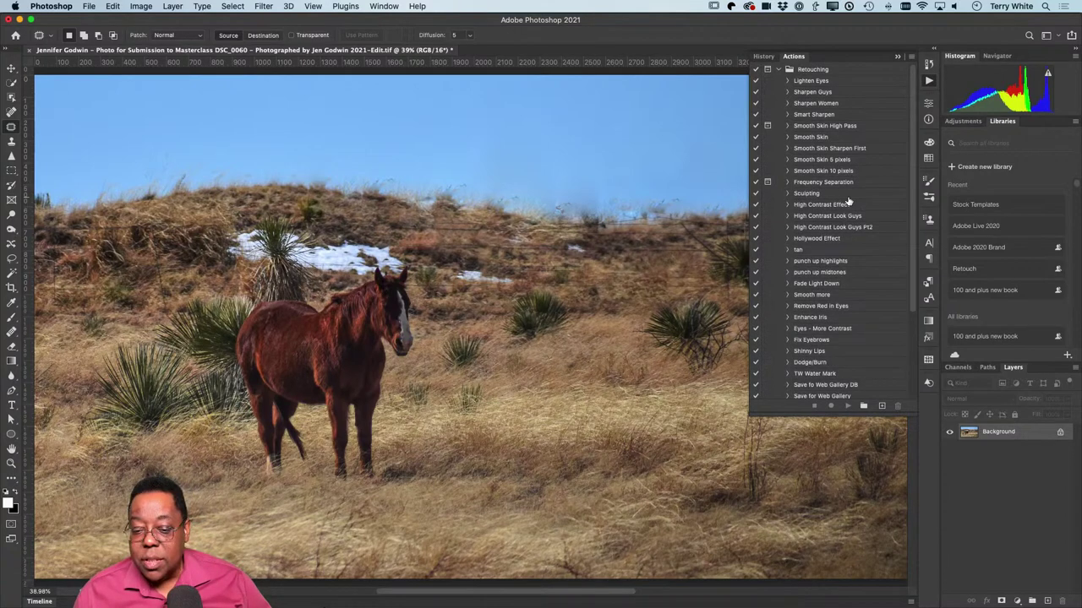
pyautogui.click(910, 57)
pyautogui.click(938, 61)
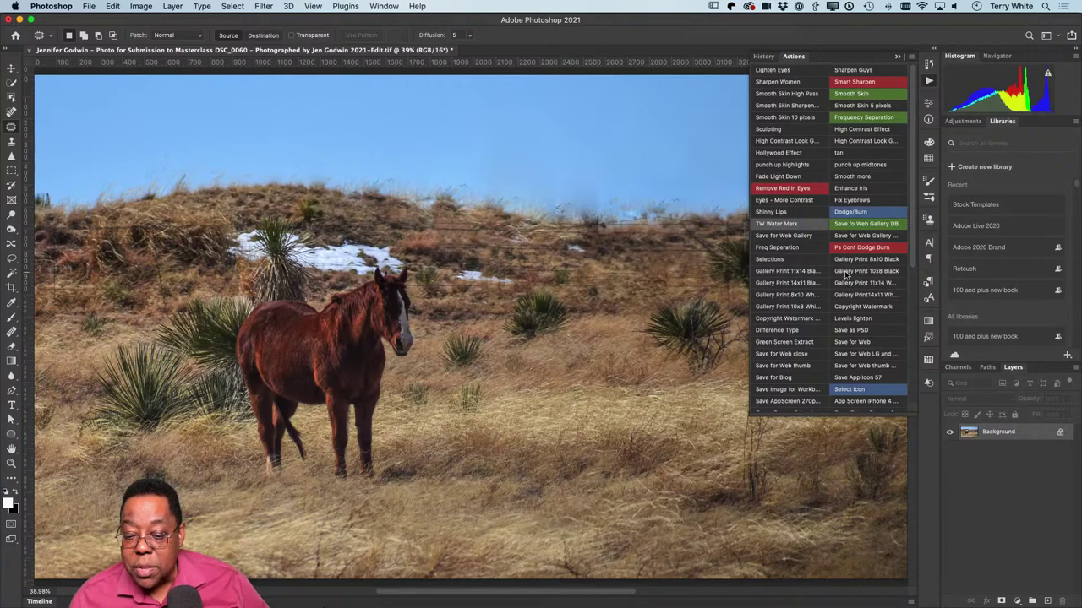
pyautogui.click(857, 215)
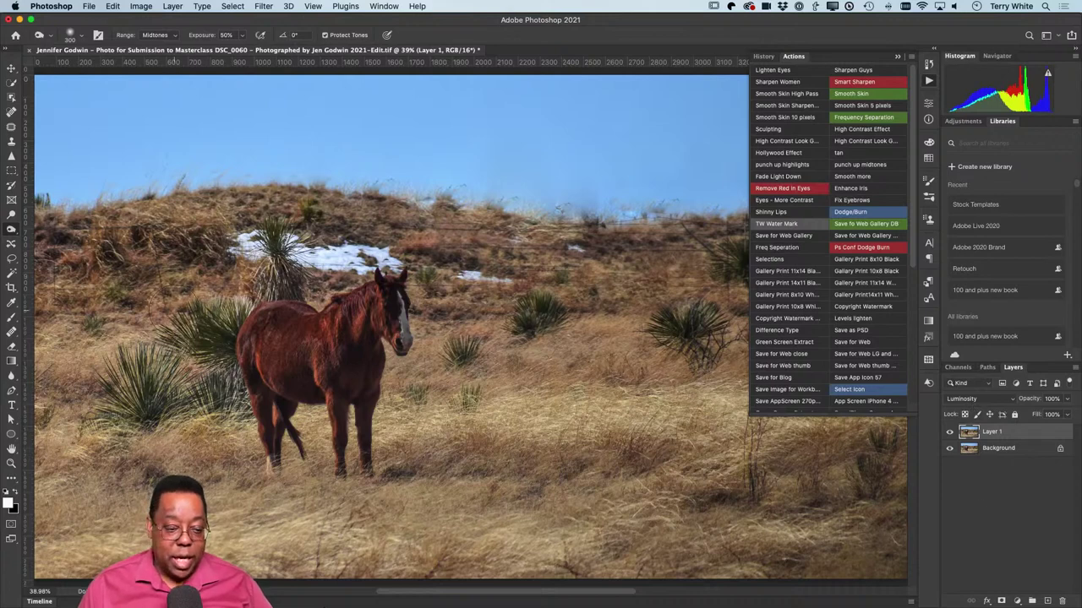
# Step: Lighten the horse's face, neck and body with the Dodge tool at a brush size of 150
pyautogui.click(11, 216)
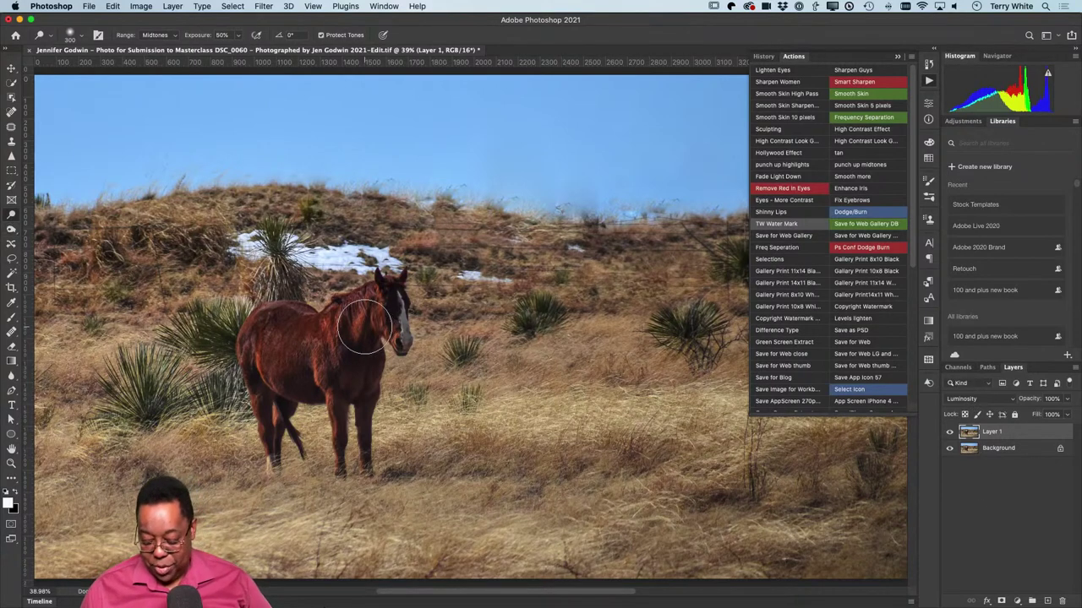
pyautogui.press('[')
pyautogui.press('[')
pyautogui.press('[')
pyautogui.press('[')
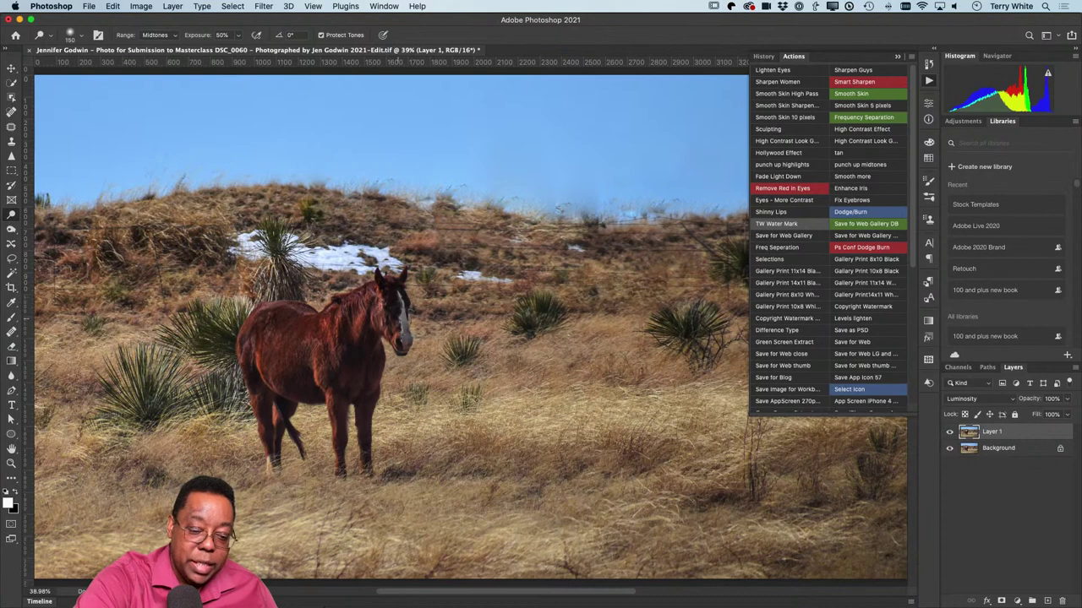
pyautogui.moveTo(394, 309)
pyautogui.mouseDown()
pyautogui.moveTo(403, 338)
pyautogui.moveTo(397, 300)
pyautogui.moveTo(355, 338)
pyautogui.moveTo(346, 367)
pyautogui.moveTo(340, 342)
pyautogui.moveTo(387, 408)
pyautogui.moveTo(373, 389)
pyautogui.moveTo(336, 412)
pyautogui.moveTo(297, 362)
pyautogui.moveTo(271, 358)
pyautogui.moveTo(263, 395)
pyautogui.mouseUp()
pyautogui.moveTo(264, 333)
pyautogui.mouseDown()
pyautogui.moveTo(253, 332)
pyautogui.moveTo(396, 318)
pyautogui.moveTo(382, 323)
pyautogui.moveTo(394, 296)
pyautogui.moveTo(396, 326)
pyautogui.mouseUp()
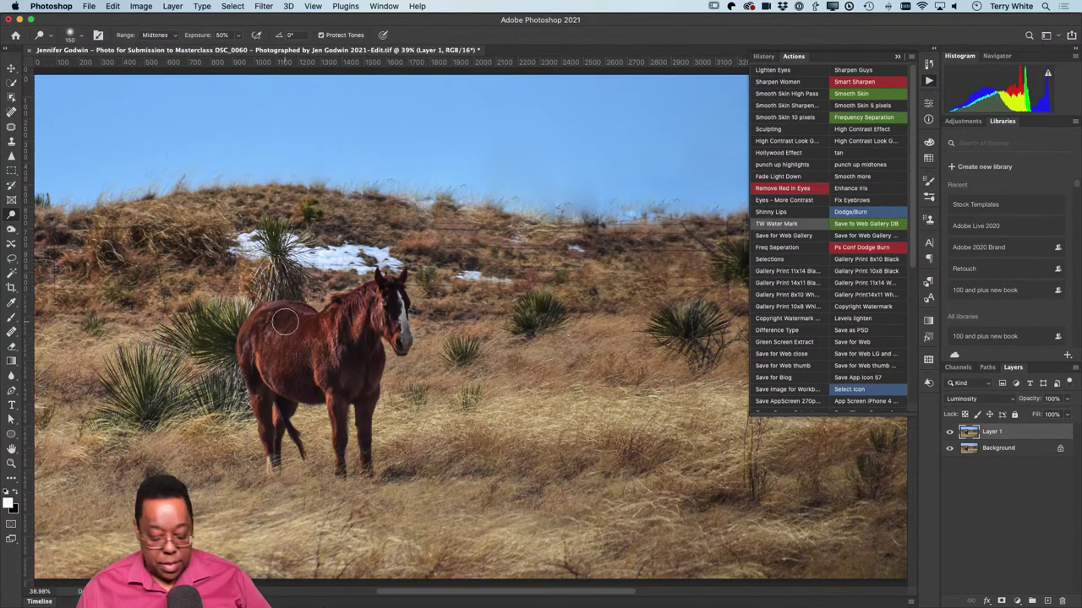
# Step: Compare the photo with and without the dodging layer, merge it into the background and put the actions away
pyautogui.click(949, 433)
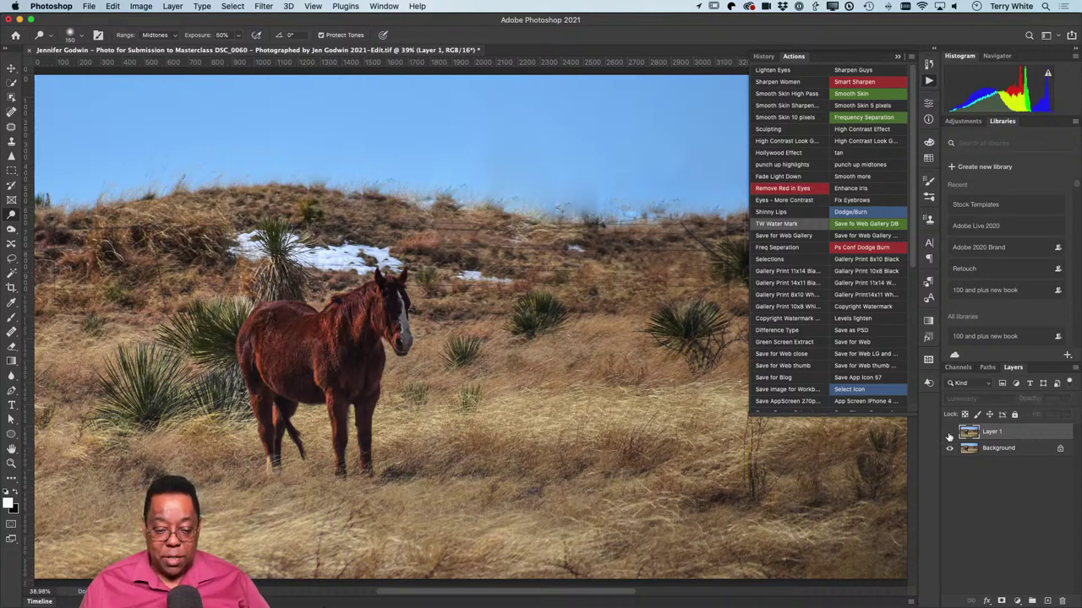
pyautogui.click(949, 432)
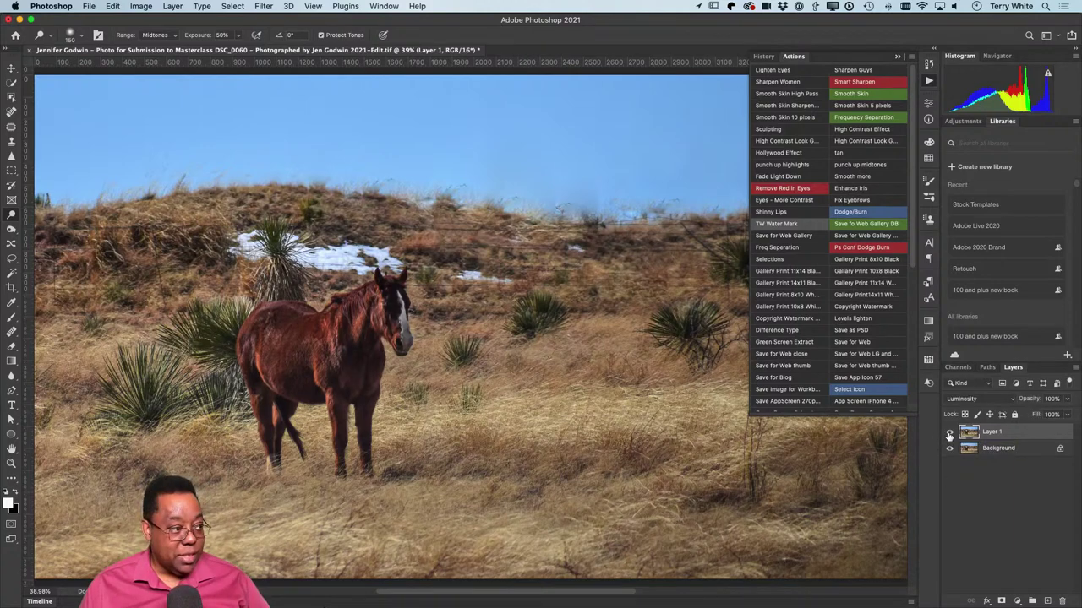
pyautogui.click(949, 432)
pyautogui.click(949, 433)
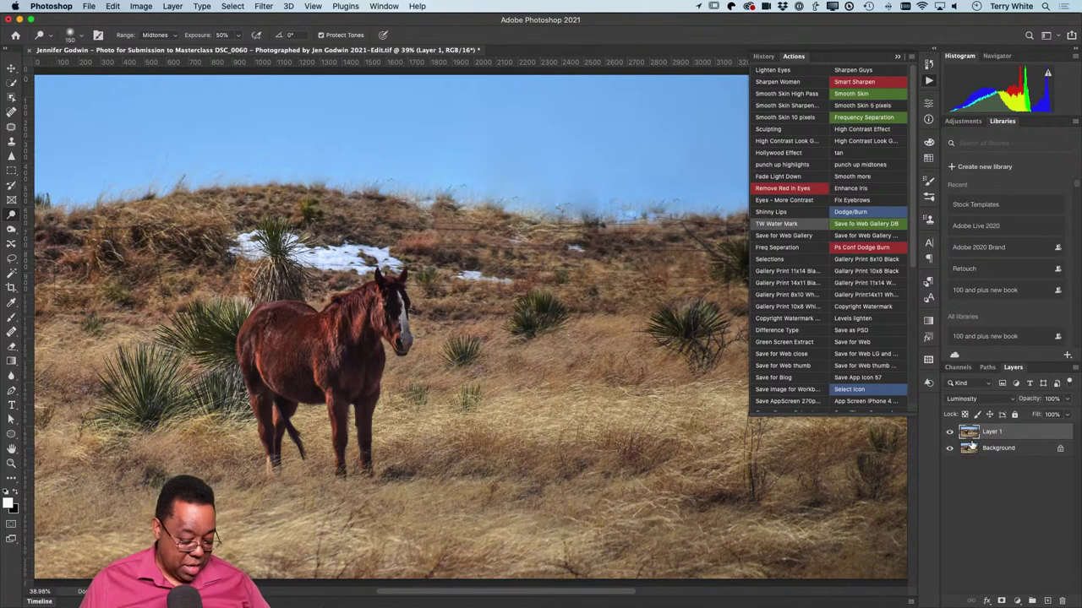
pyautogui.press('super+e')
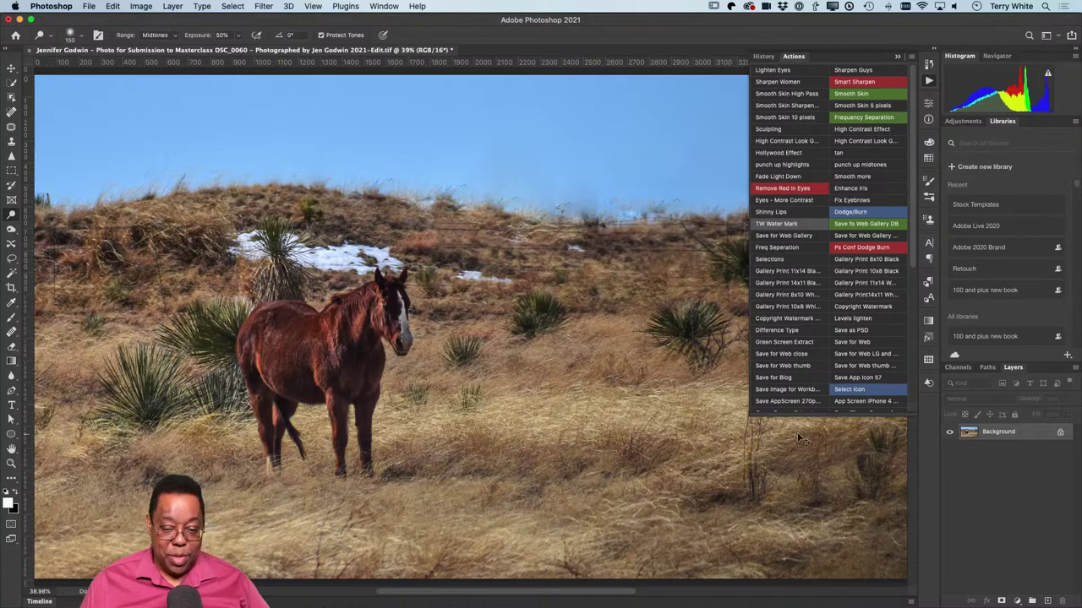
pyautogui.click(897, 58)
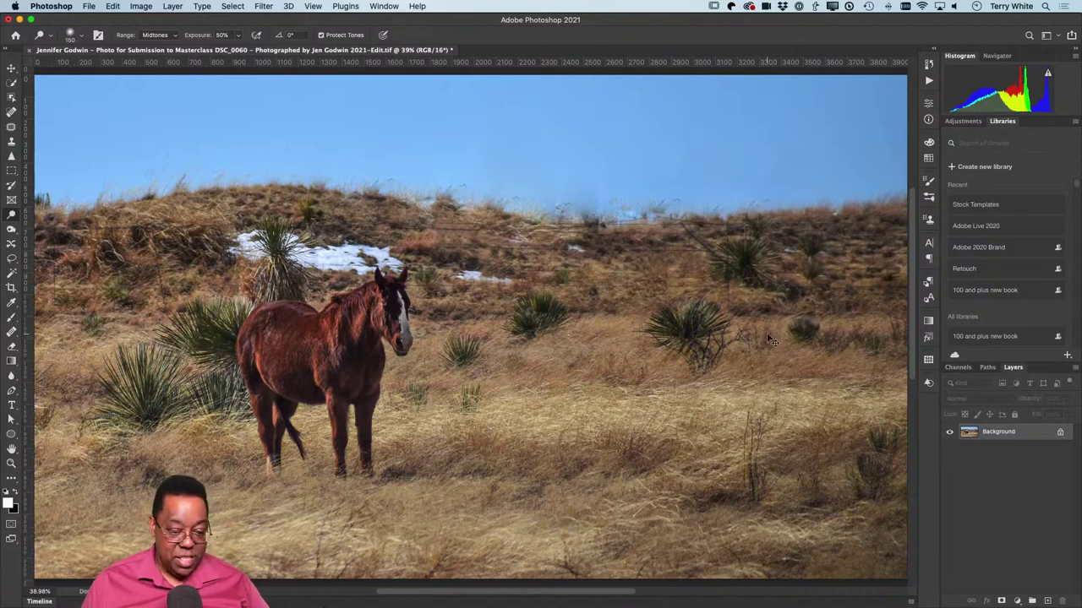
# Step: Save and close the retouched horse photo, and switch to Lightroom
pyautogui.press('super+s')
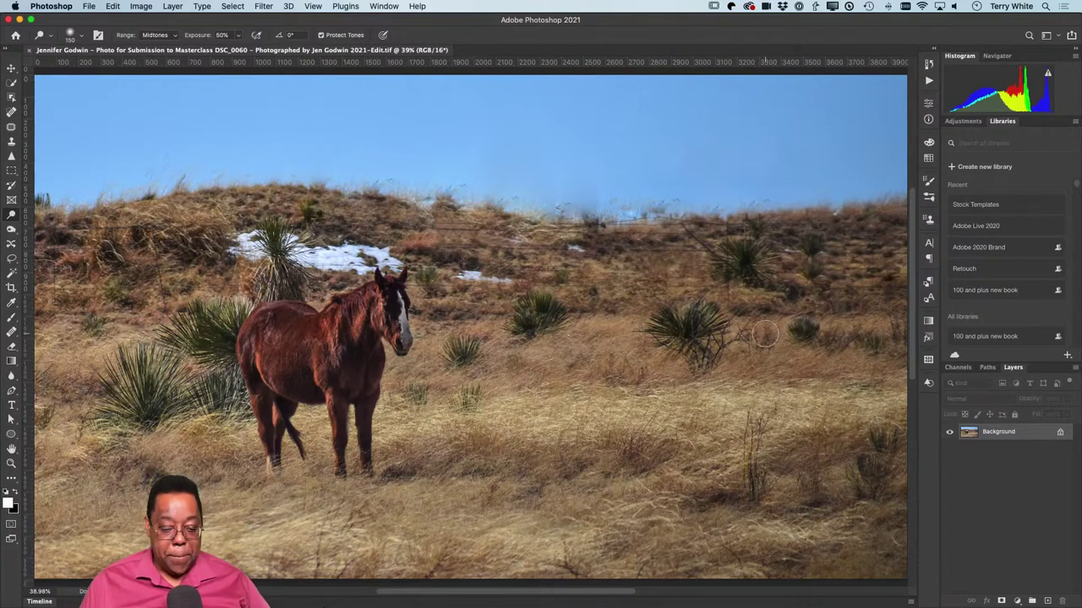
pyautogui.press('super+w')
pyautogui.press('super+Tab')
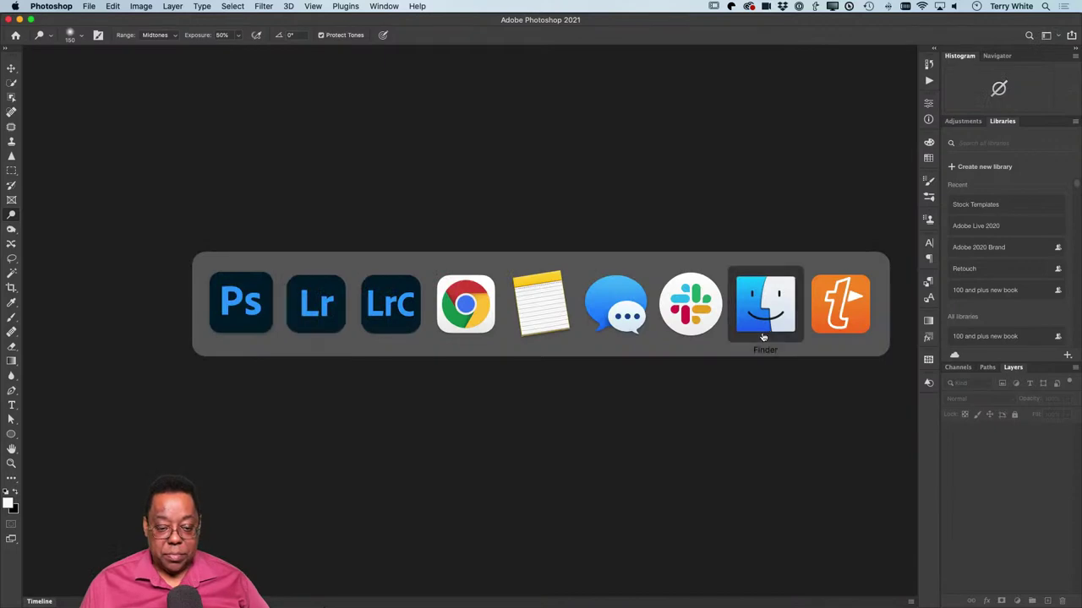
pyautogui.click(328, 297)
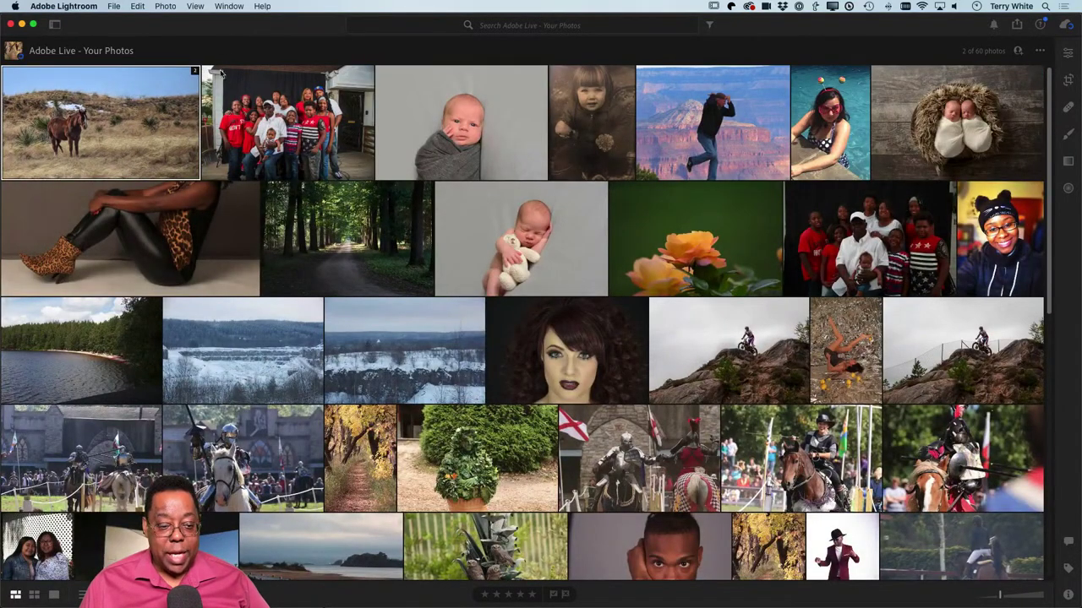
# Step: Expand the horse photo's stack in the album and view the second version in it full screen
pyautogui.click(194, 73)
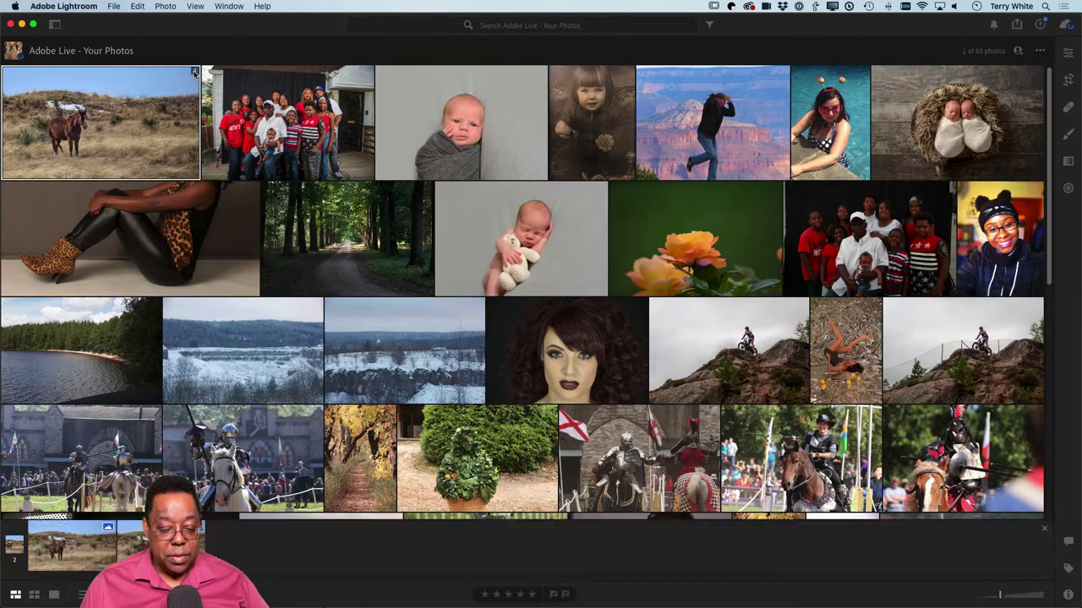
pyautogui.click(133, 545)
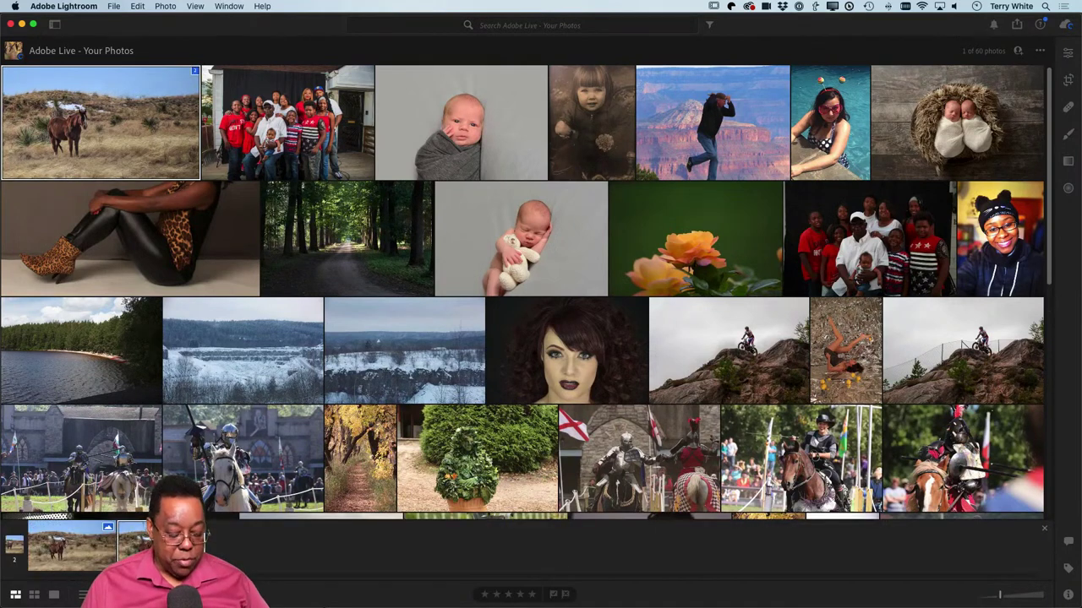
pyautogui.press('f')
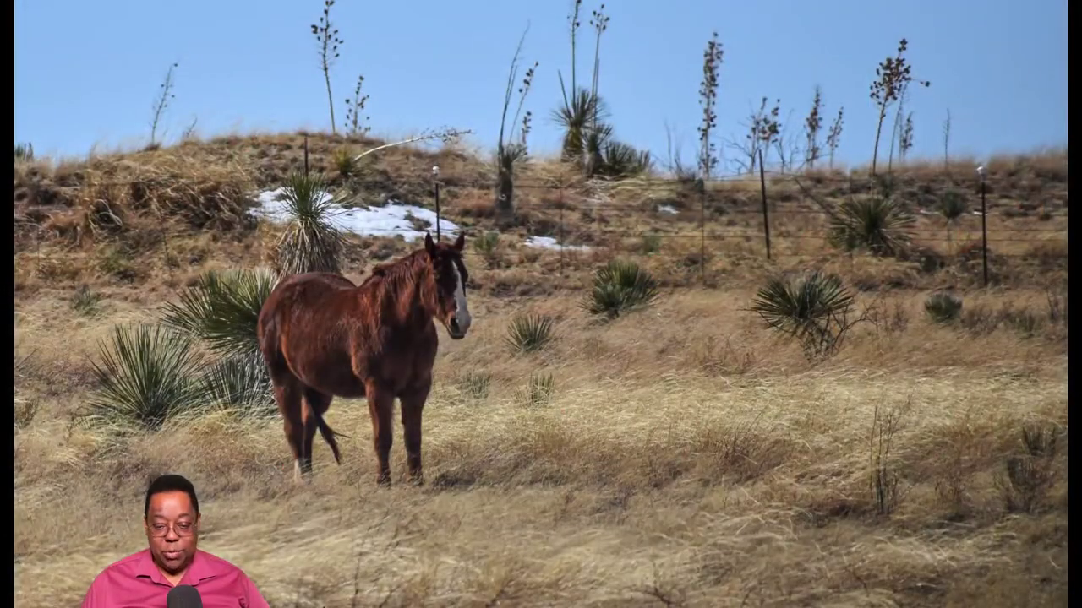